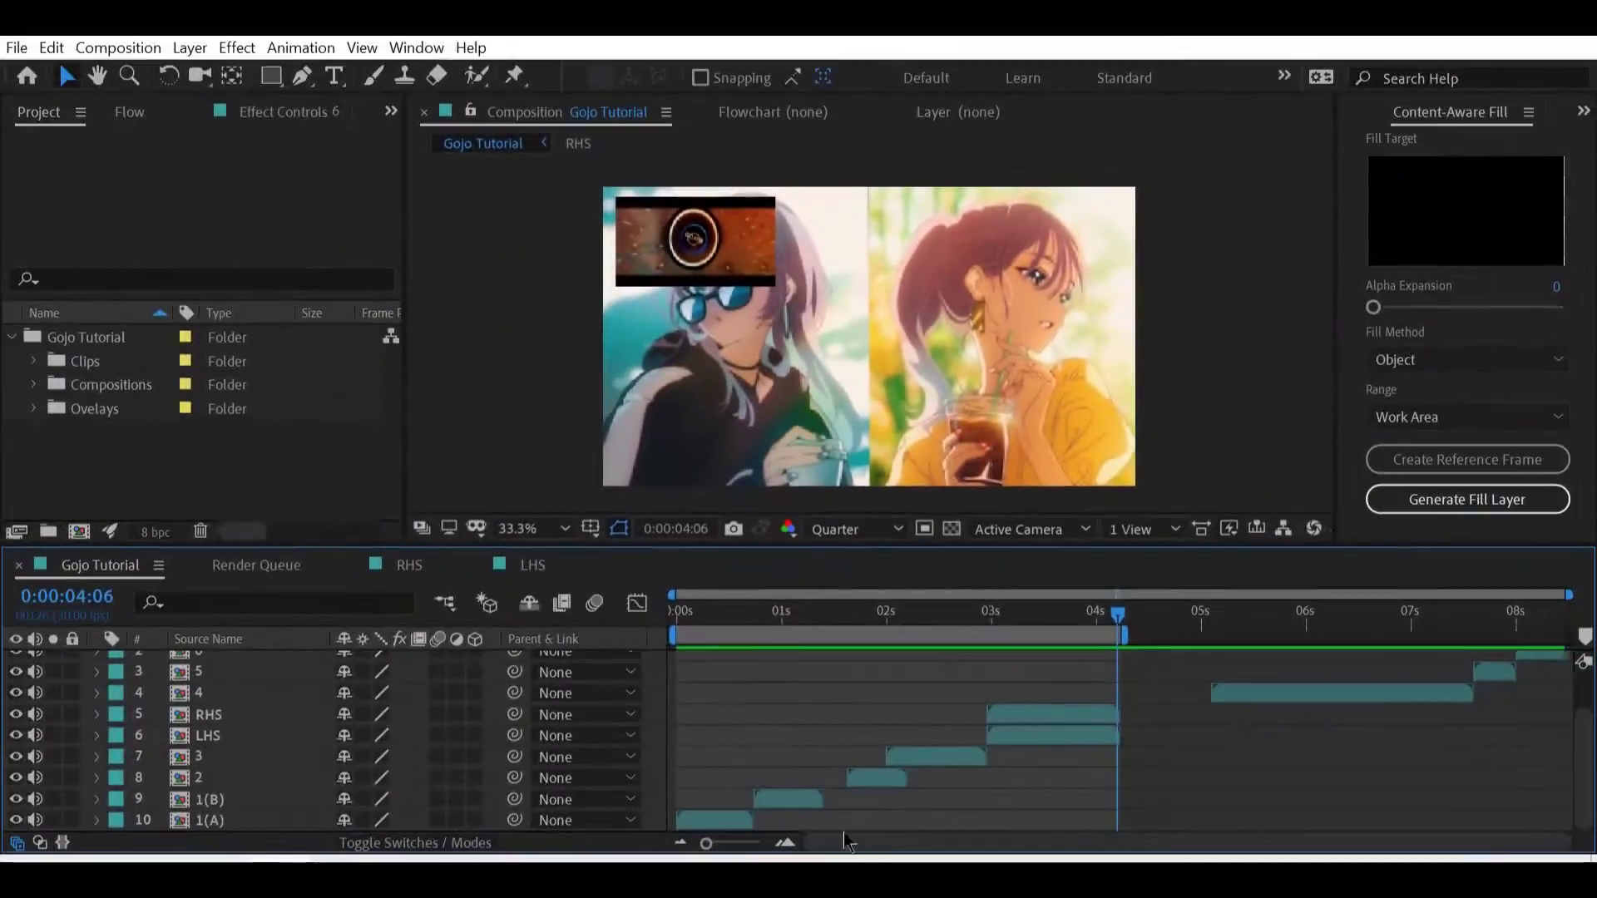
# - Add a null object that is parented to clip 1(A)
pyautogui.click(785, 843)
pyautogui.moveTo(1094, 850); pyautogui.dragTo(943, 844)
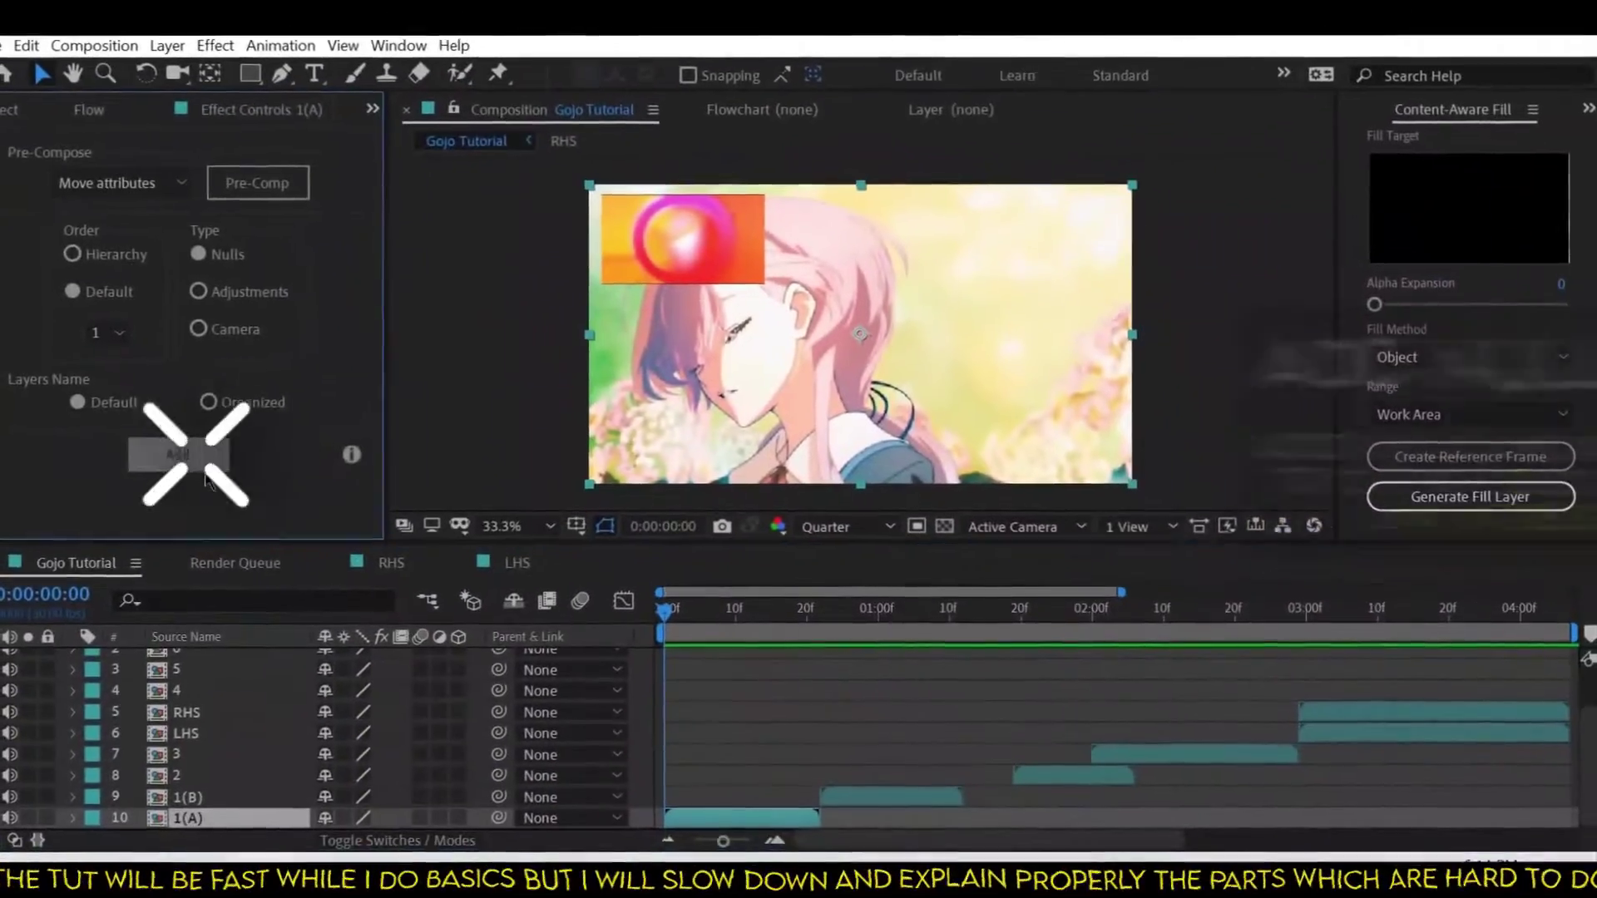
pyautogui.click(204, 468)
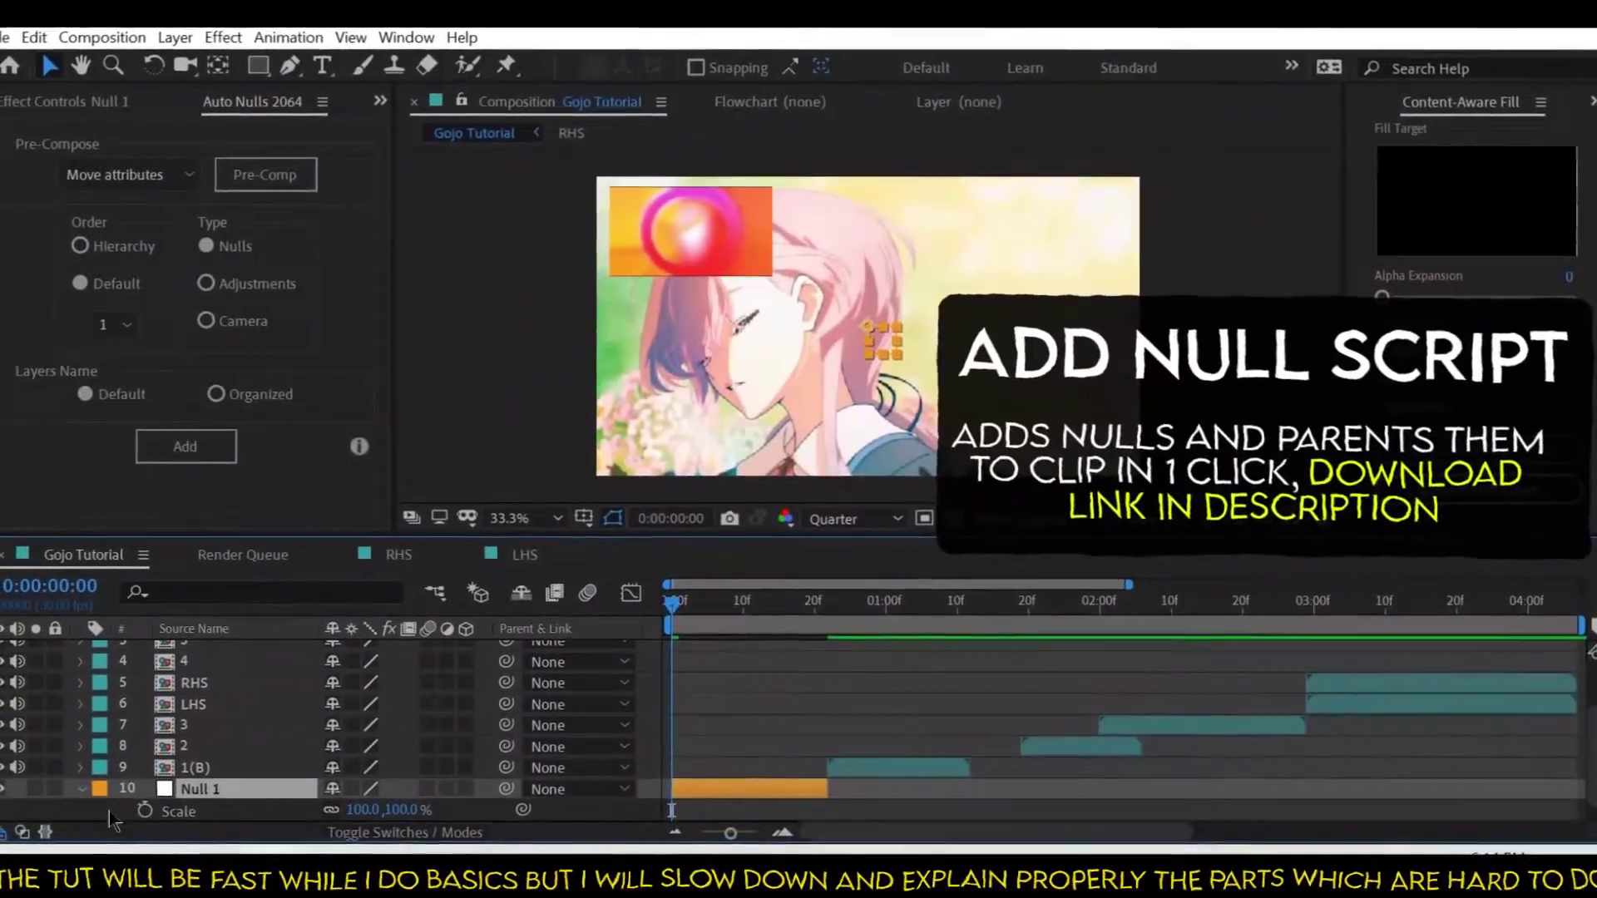
# - Animate Null 1's Scale from 350% at the start to 100% at its end, easing the curve with a steep initial drop
pyautogui.press('s')
pyautogui.moveTo(828, 801); pyautogui.dragTo(821, 800)
pyautogui.click(401, 799)
pyautogui.write('350')
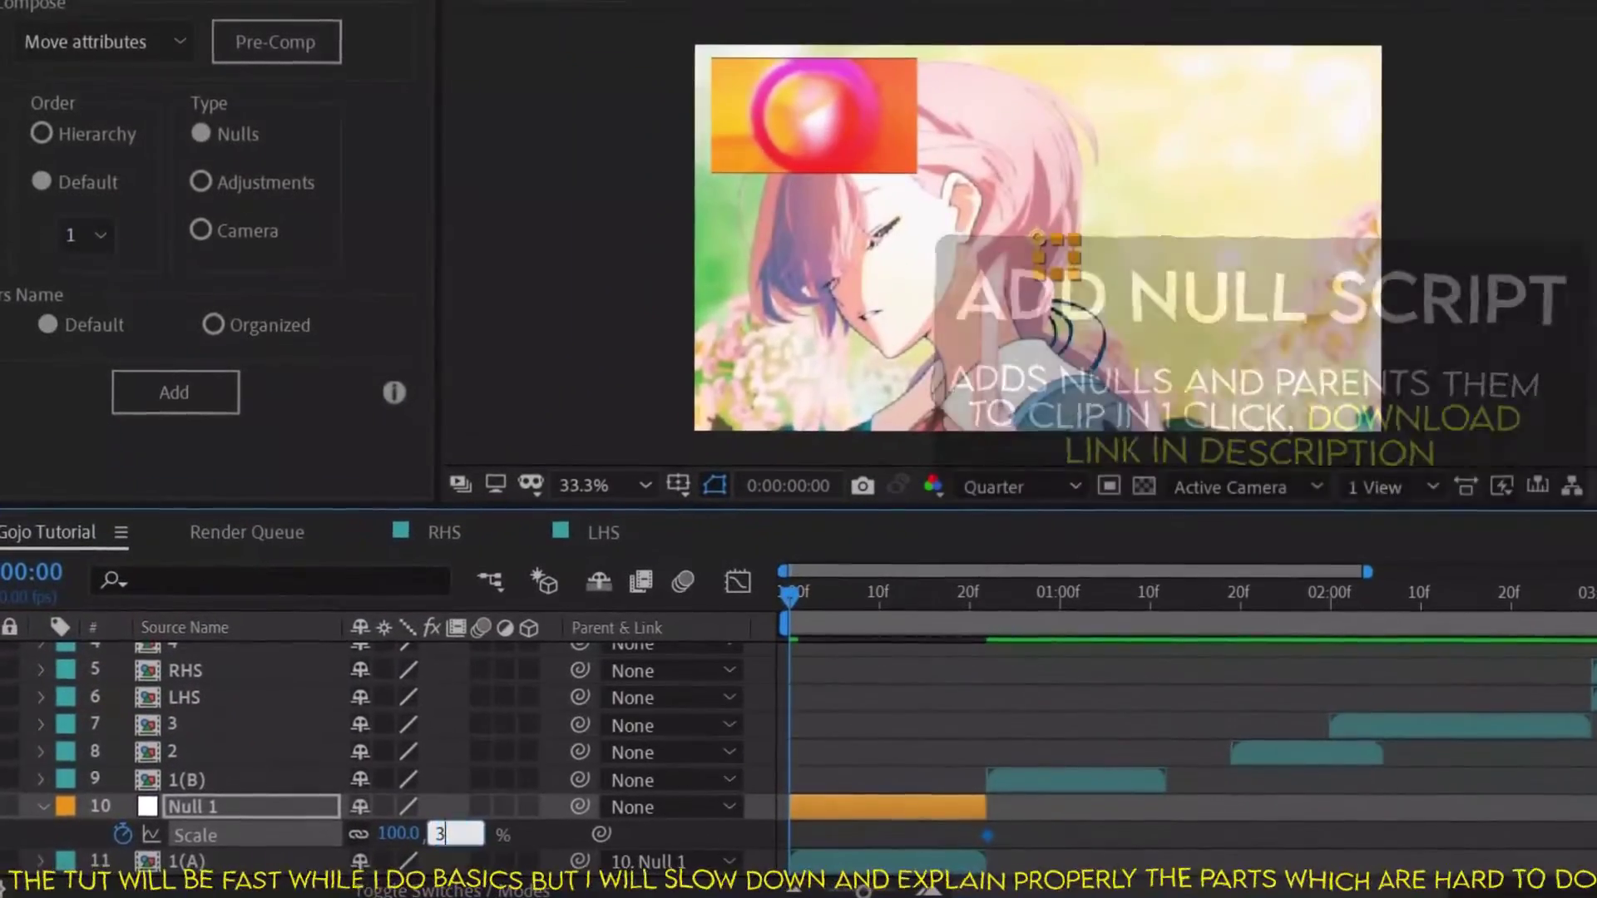
pyautogui.press('Return')
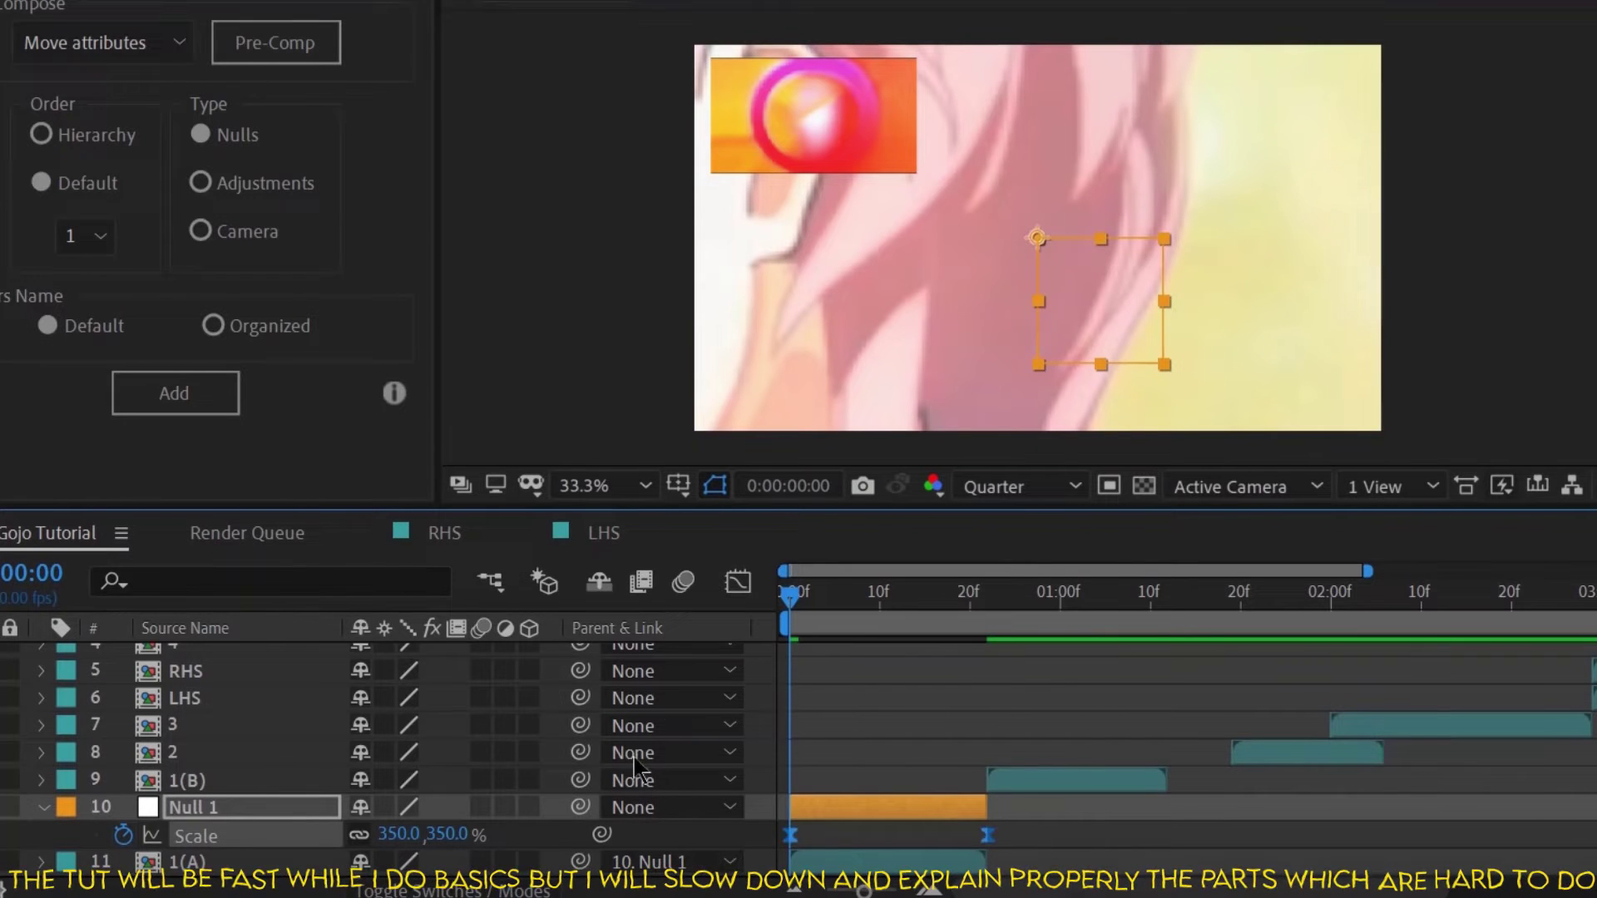
pyautogui.hotkey('shift', 'F3')
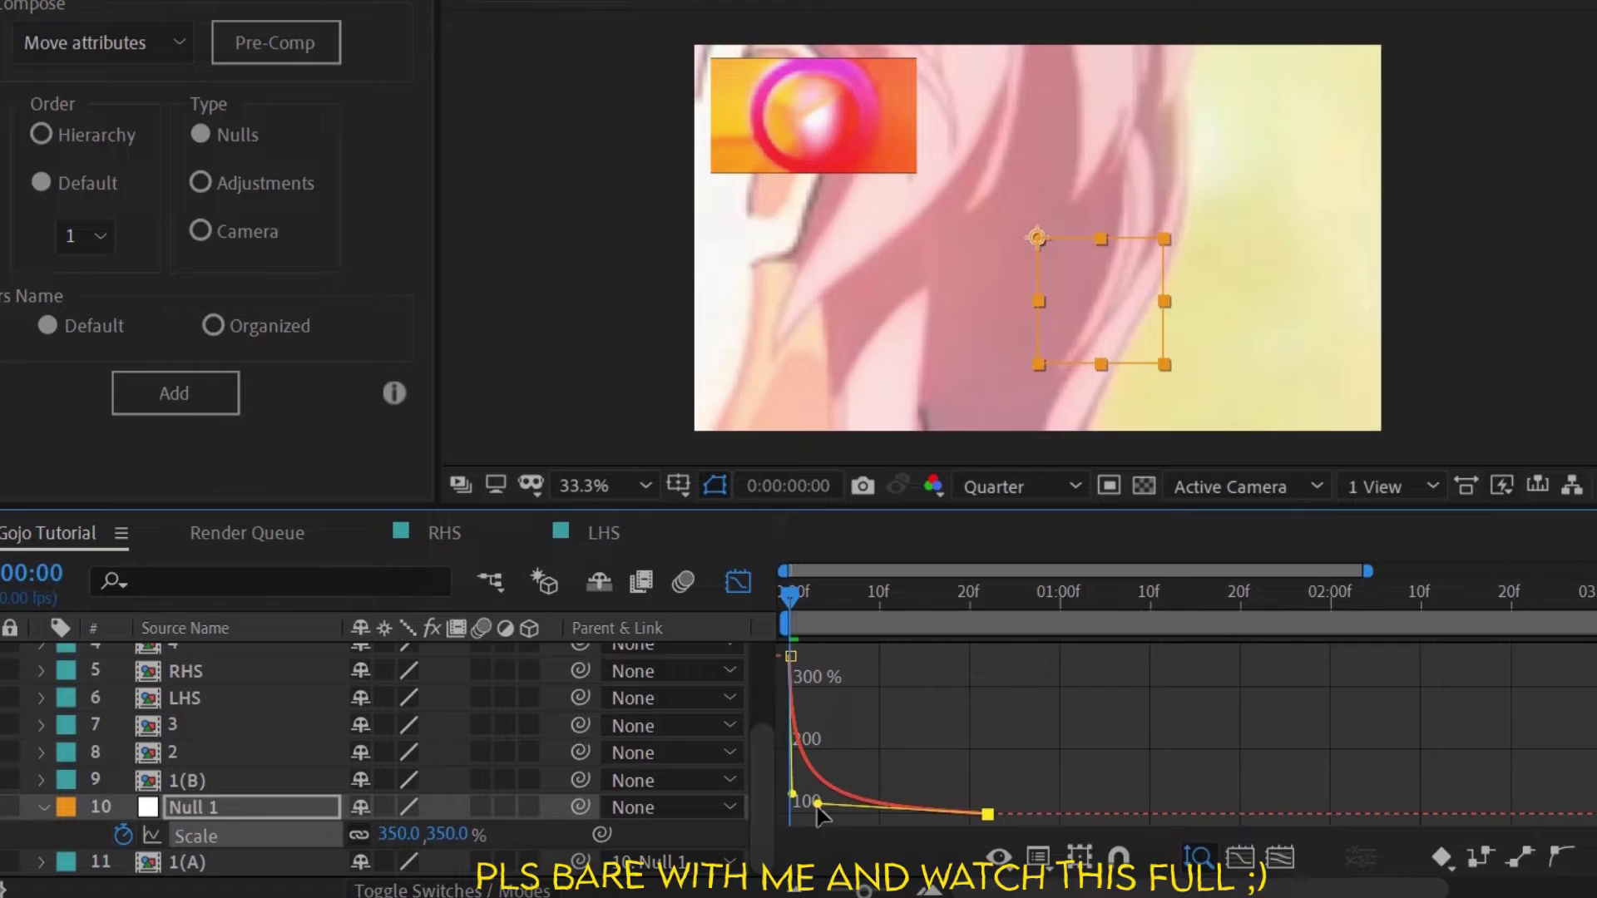
pyautogui.hotkey('shift', 'F3')
# - Add an adjustment layer above Null 1 starting at 0:00:00:12 and trim its end at 0:00:00:21
pyautogui.moveTo(915, 596); pyautogui.dragTo(906, 597)
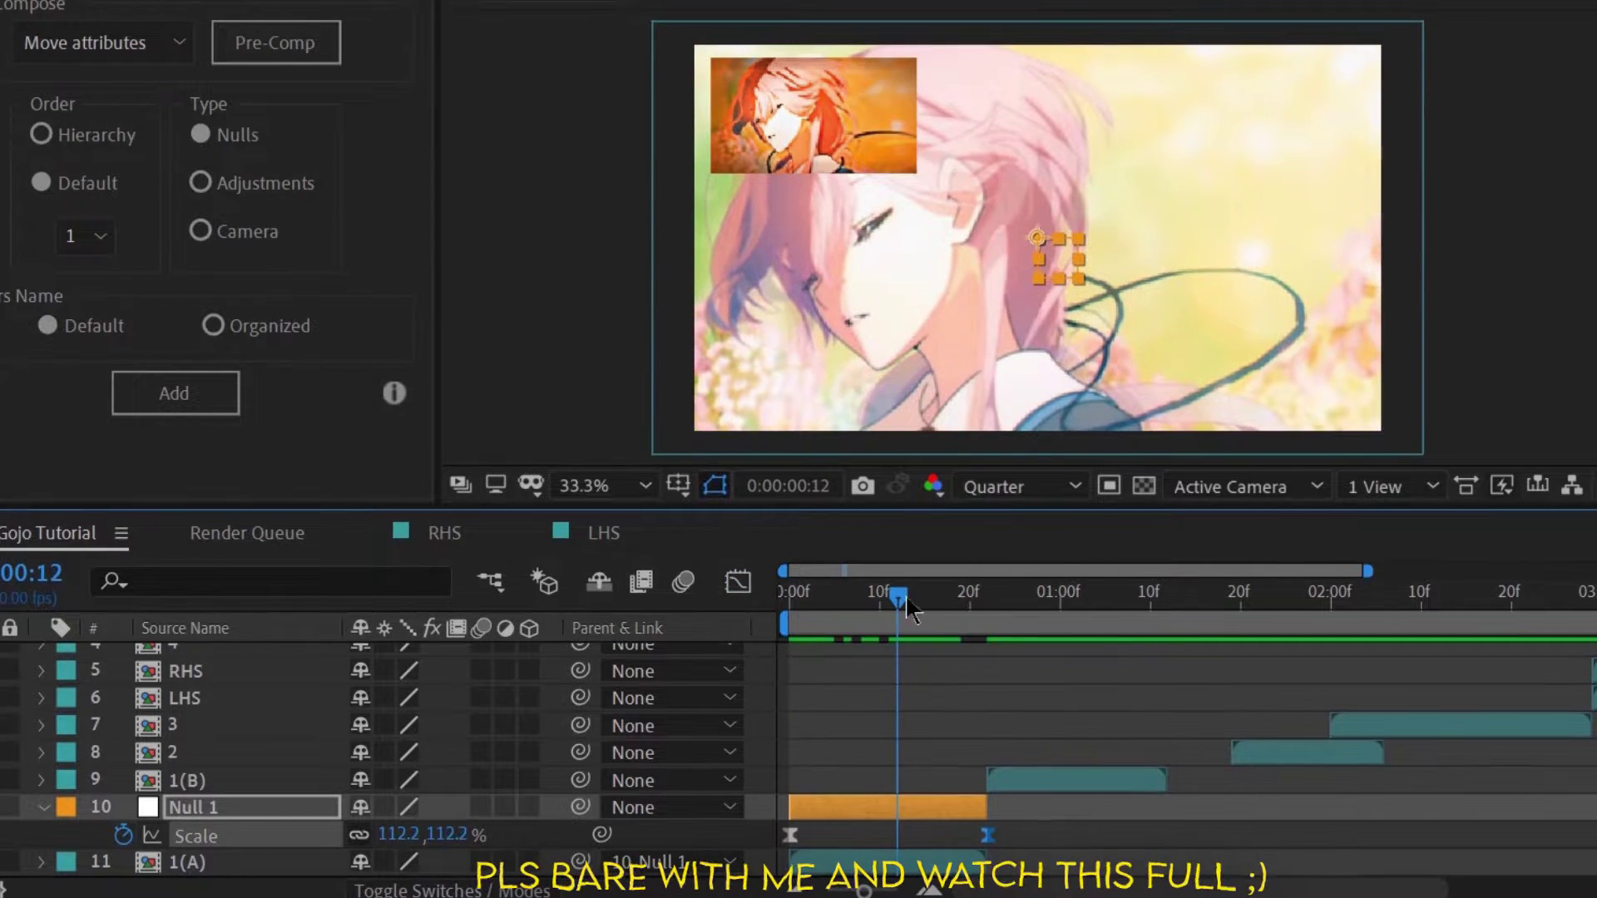
pyautogui.hotkey('ctrl', 'alt', 'y')
pyautogui.click(978, 596)
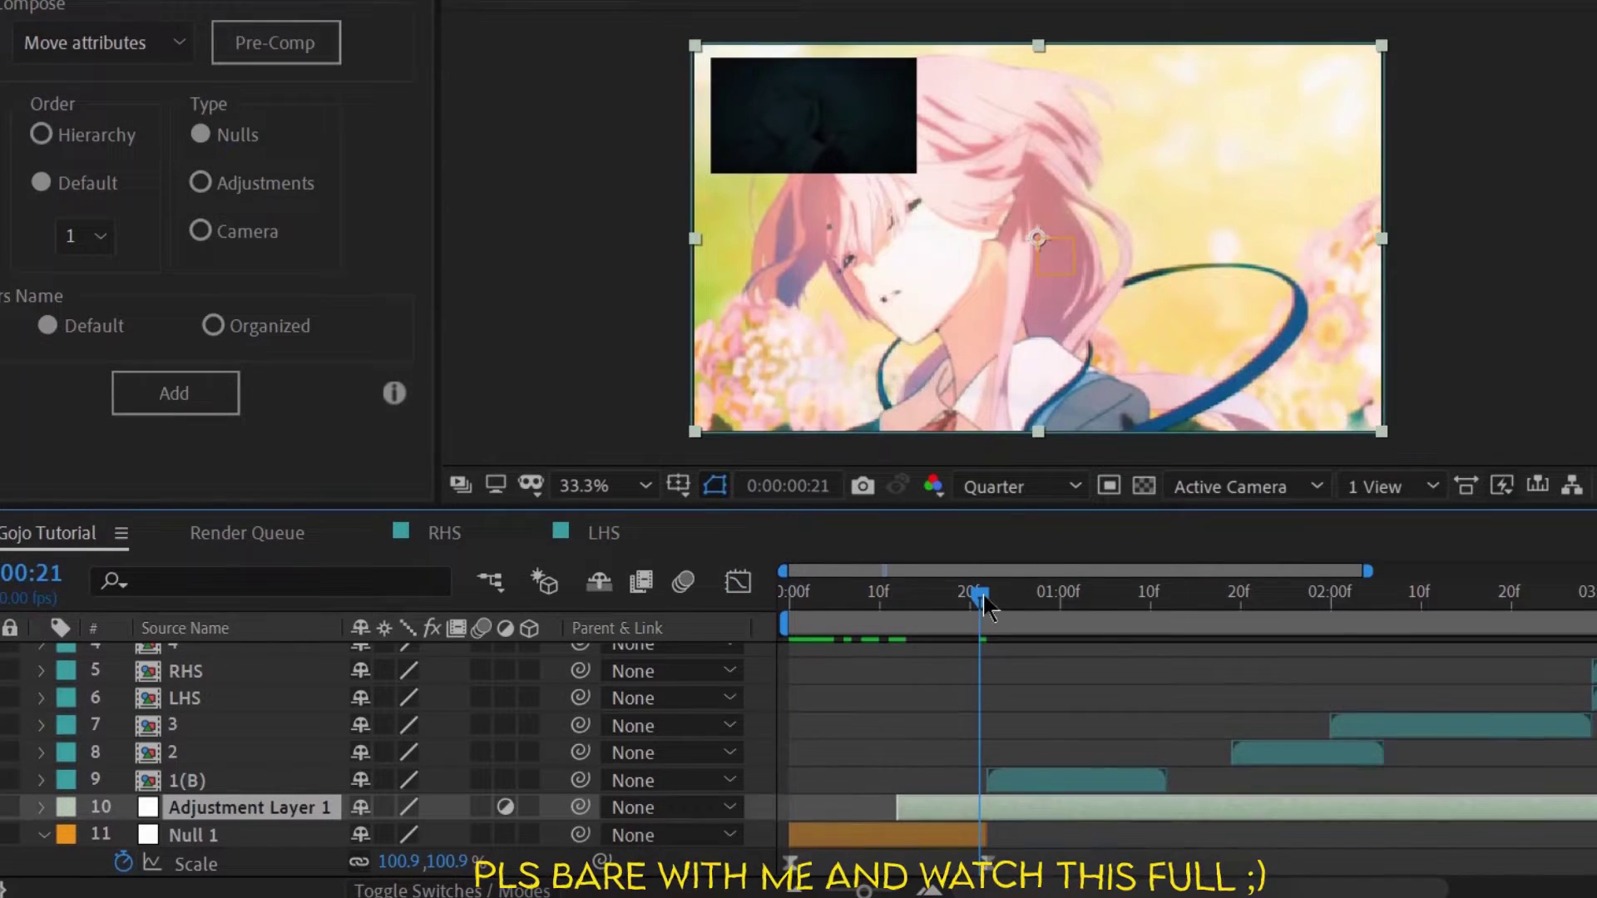
pyautogui.hotkey('alt', ']')
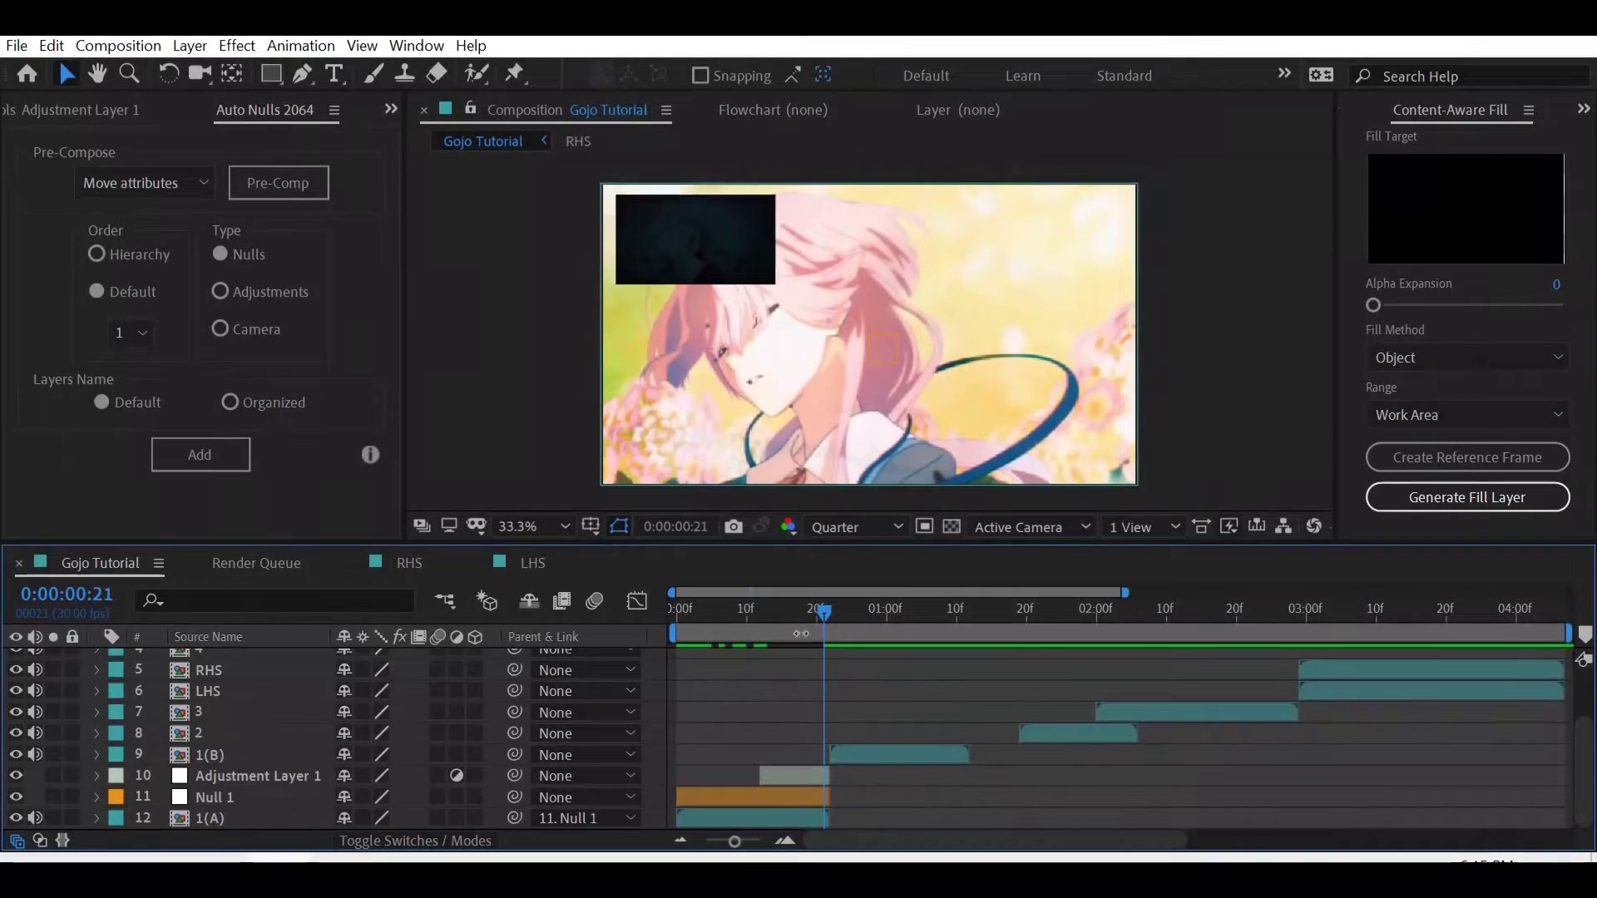
# - Apply S_Vignette to the adjustment layer and place its centre on the character's face at 720.0, 468.0
pyautogui.press('i')
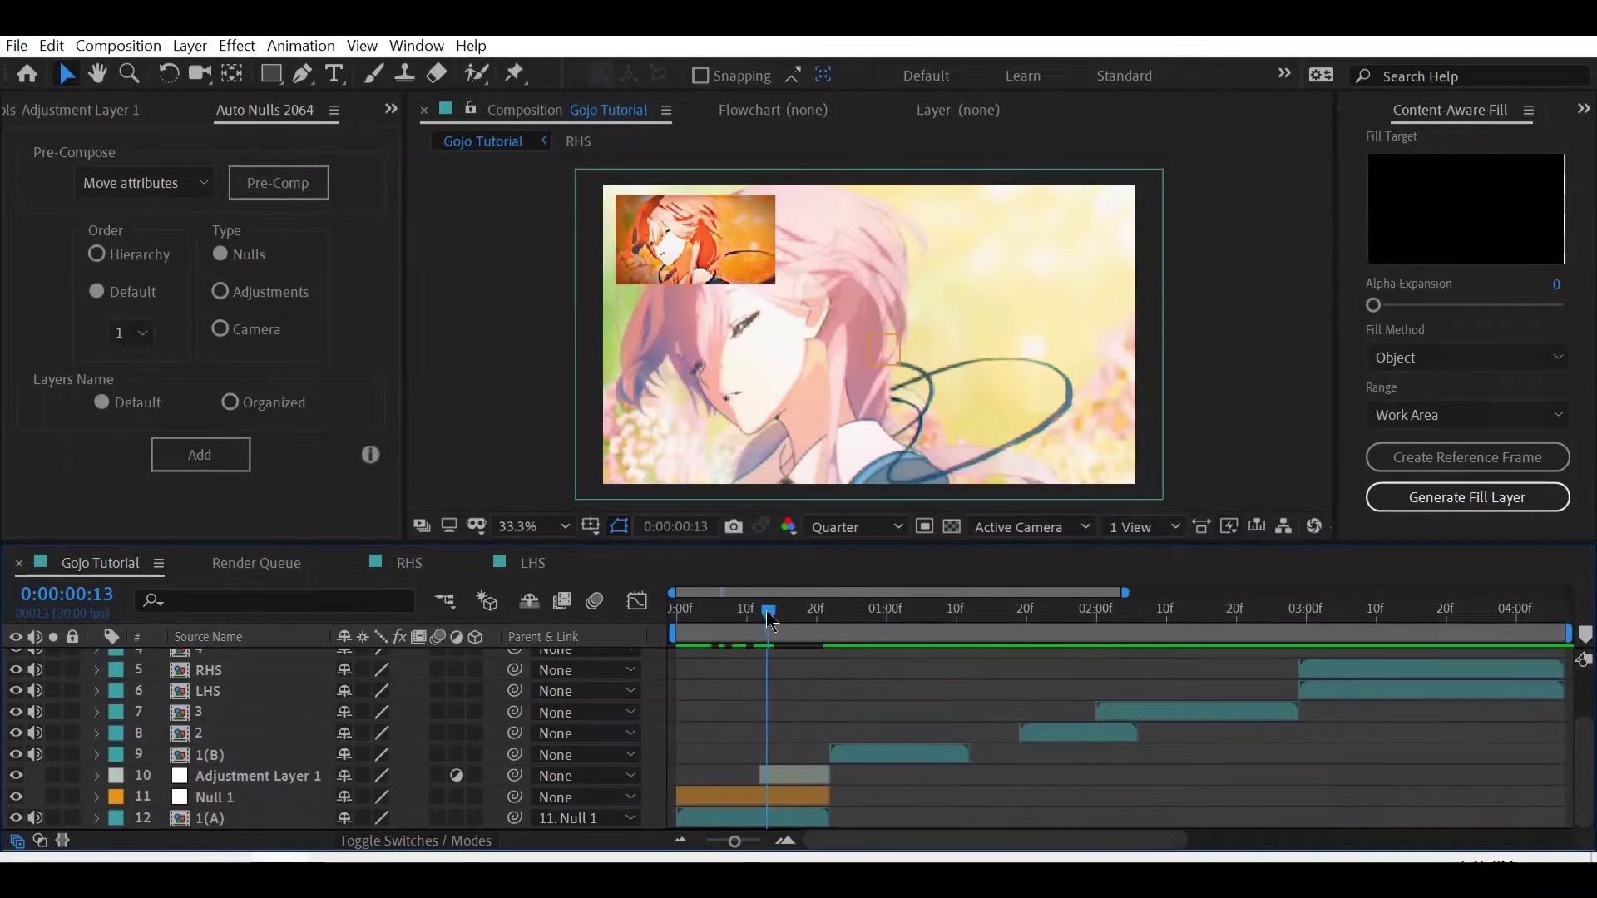
pyautogui.click(804, 782)
pyautogui.hotkey('ctrl', 'space')
pyautogui.write('s_vign')
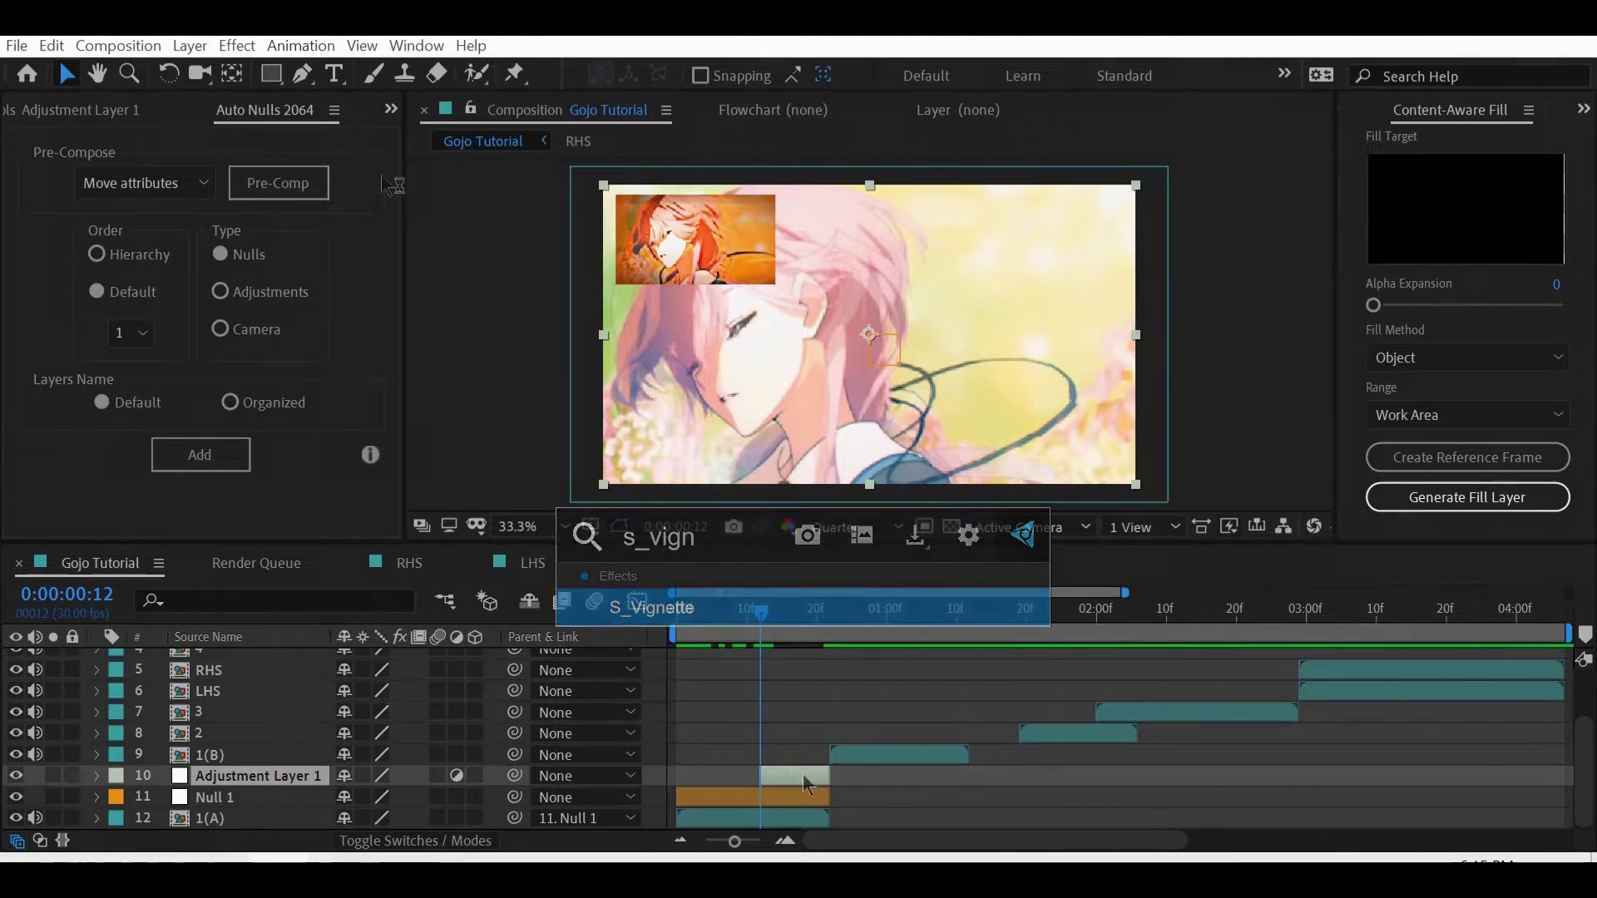
pyautogui.press('Return')
pyautogui.click(235, 247)
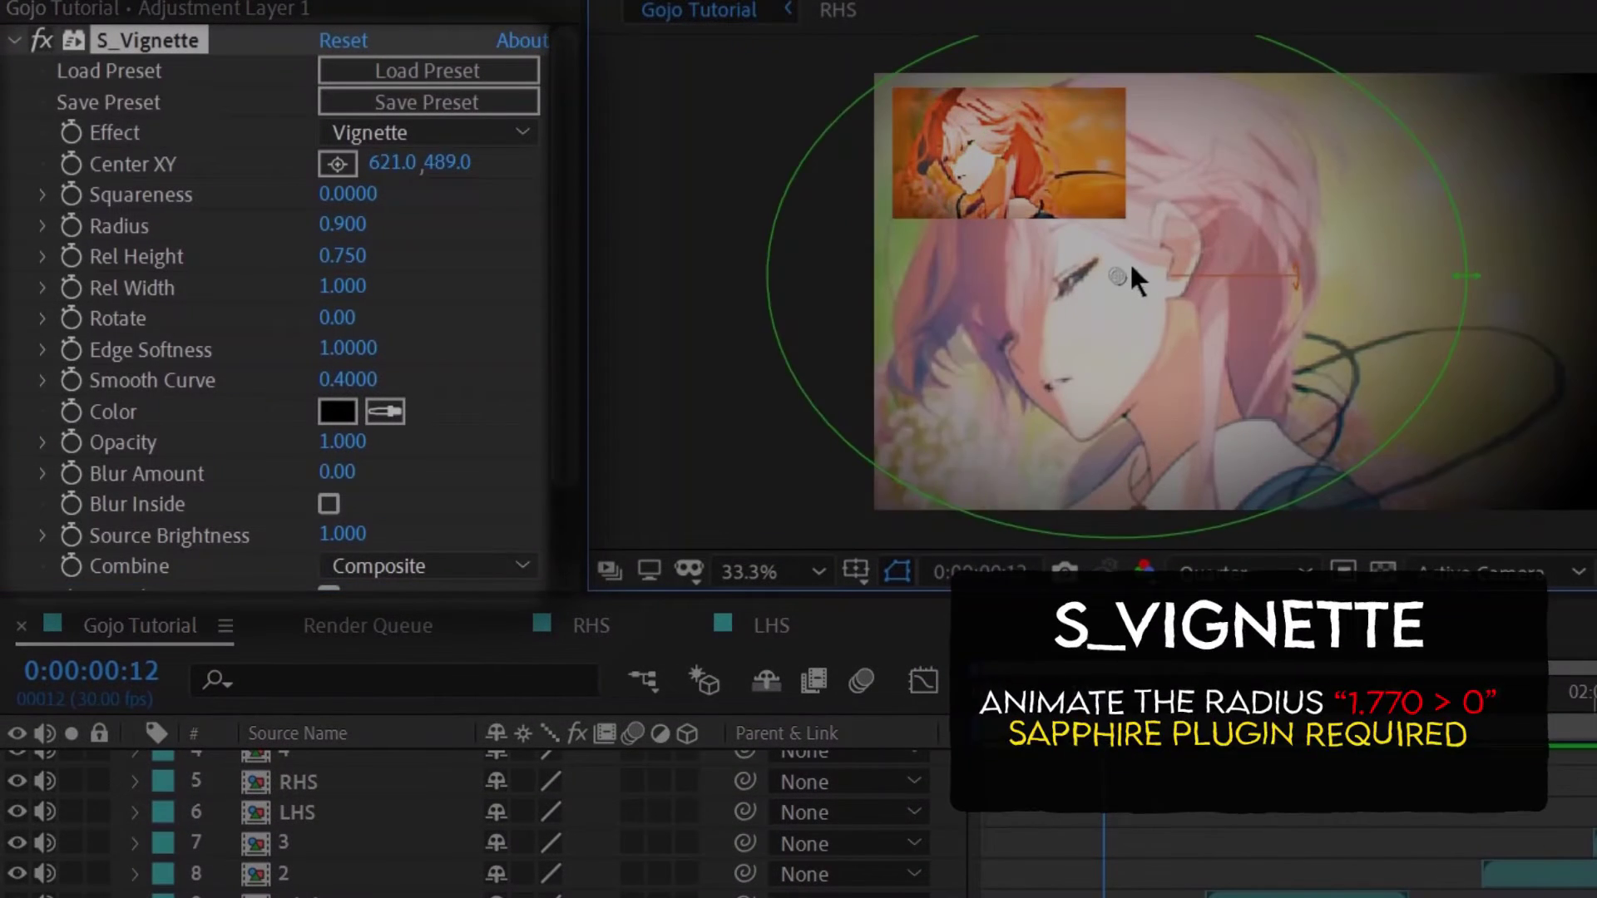
pyautogui.click(1146, 272)
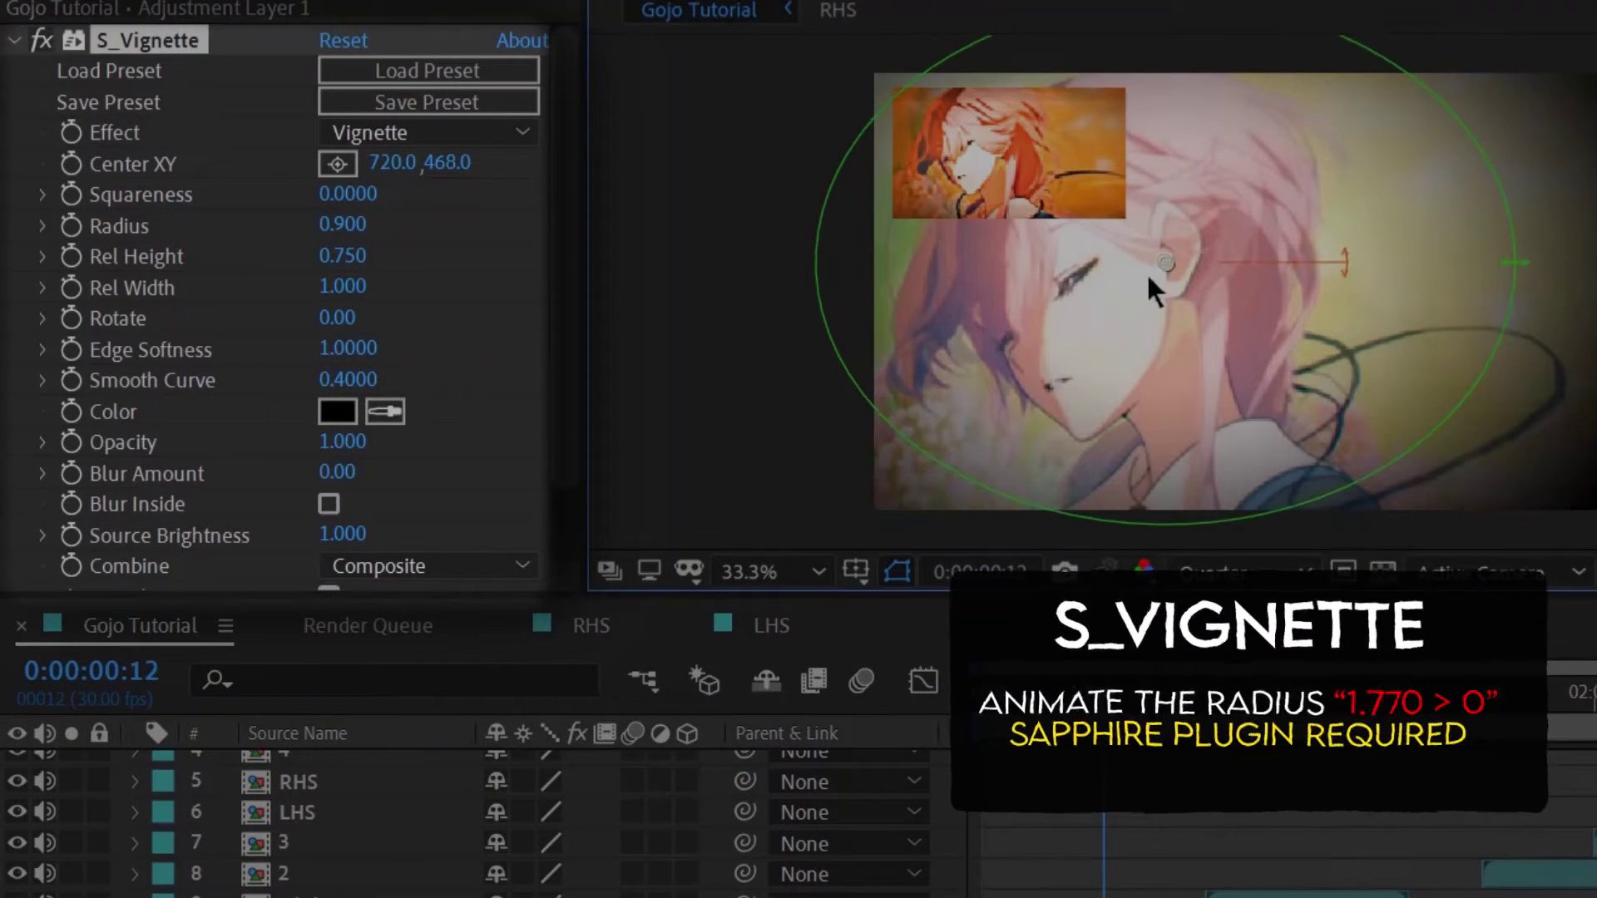
# - Keyframe the vignette's Radius from 1.770 at 0:00:00:12 to 0 at 0:00:00:22
pyautogui.click(72, 225)
pyautogui.moveTo(343, 225); pyautogui.dragTo(497, 228)
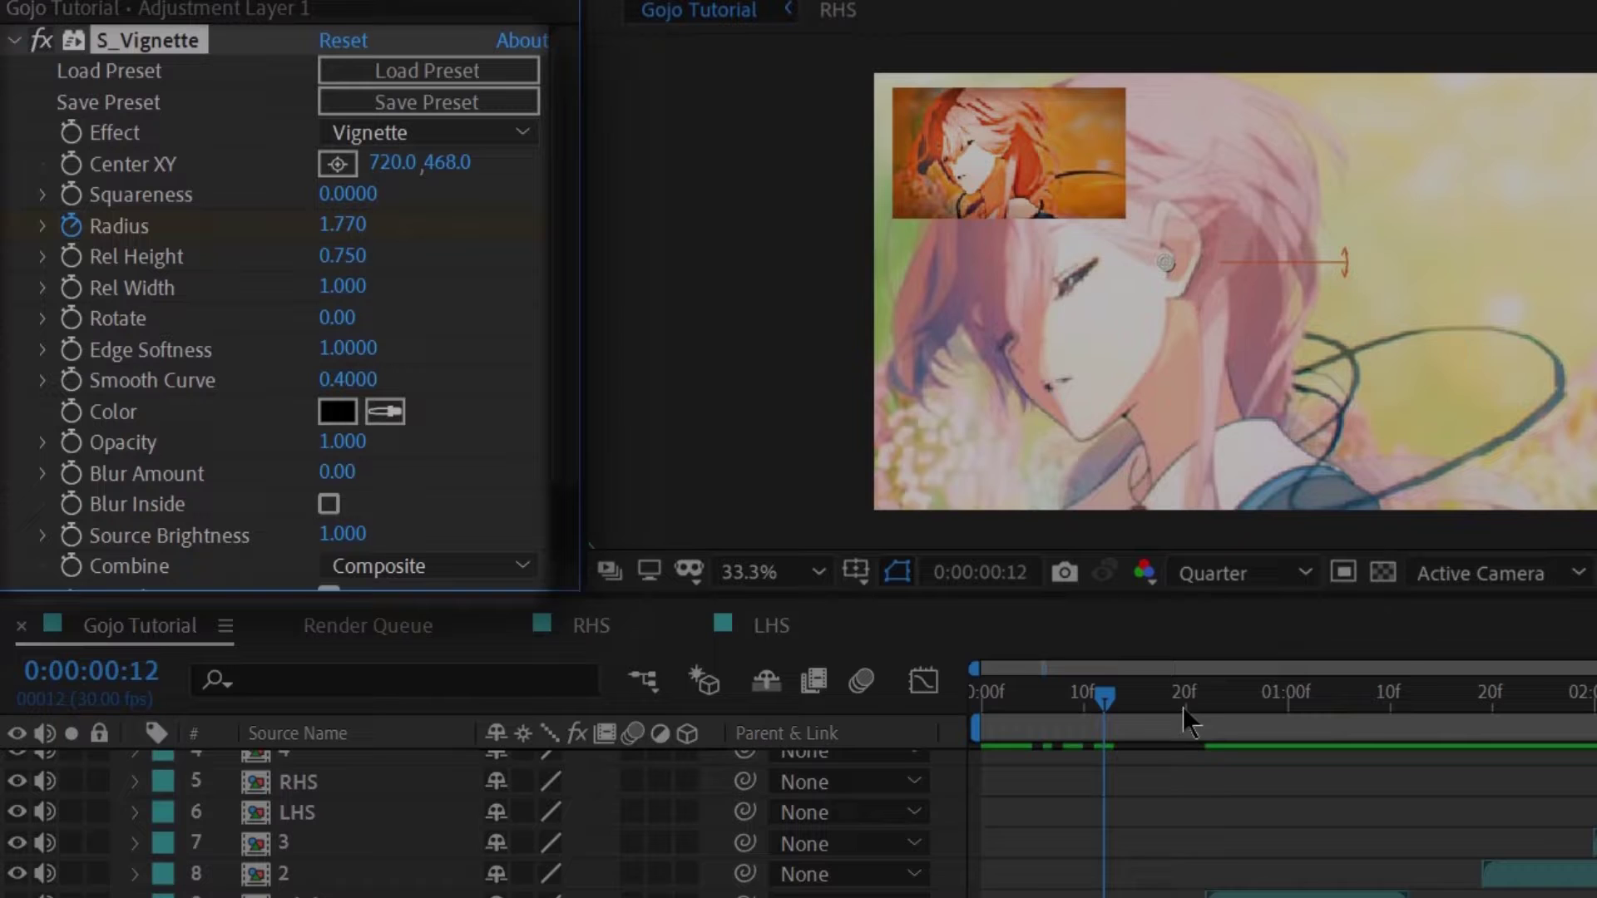
pyautogui.click(1204, 694)
pyautogui.moveTo(346, 225); pyautogui.dragTo(12, 302)
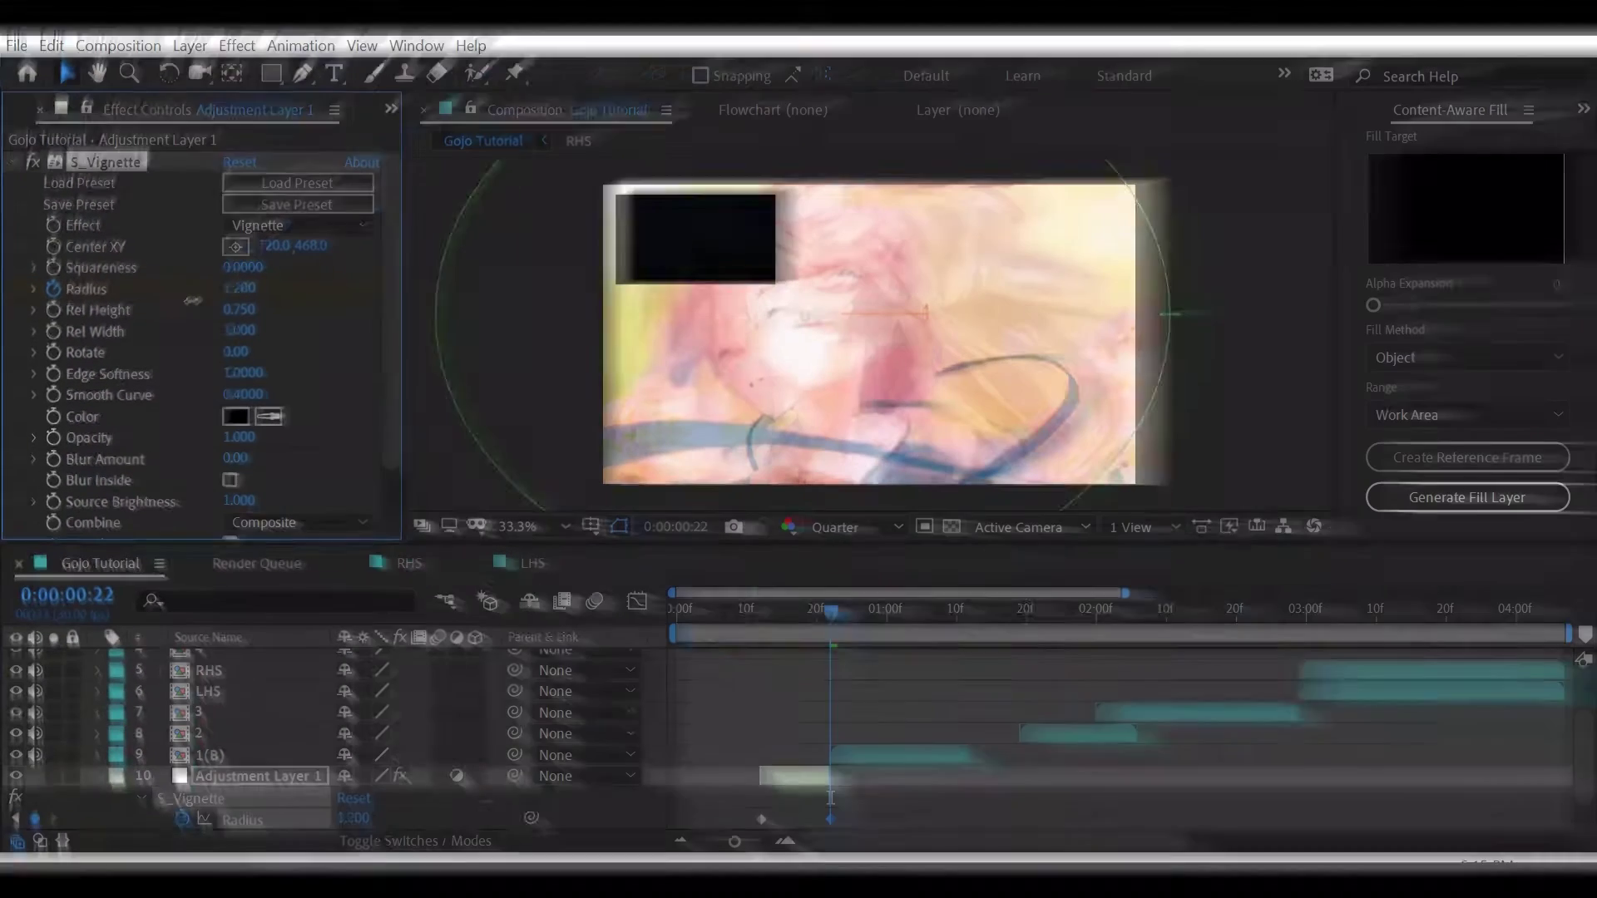
# - Fade out clip 1(A) with Opacity keyframes from 100% at 0:00:00:16 to the end of the clip
pyautogui.click(821, 619)
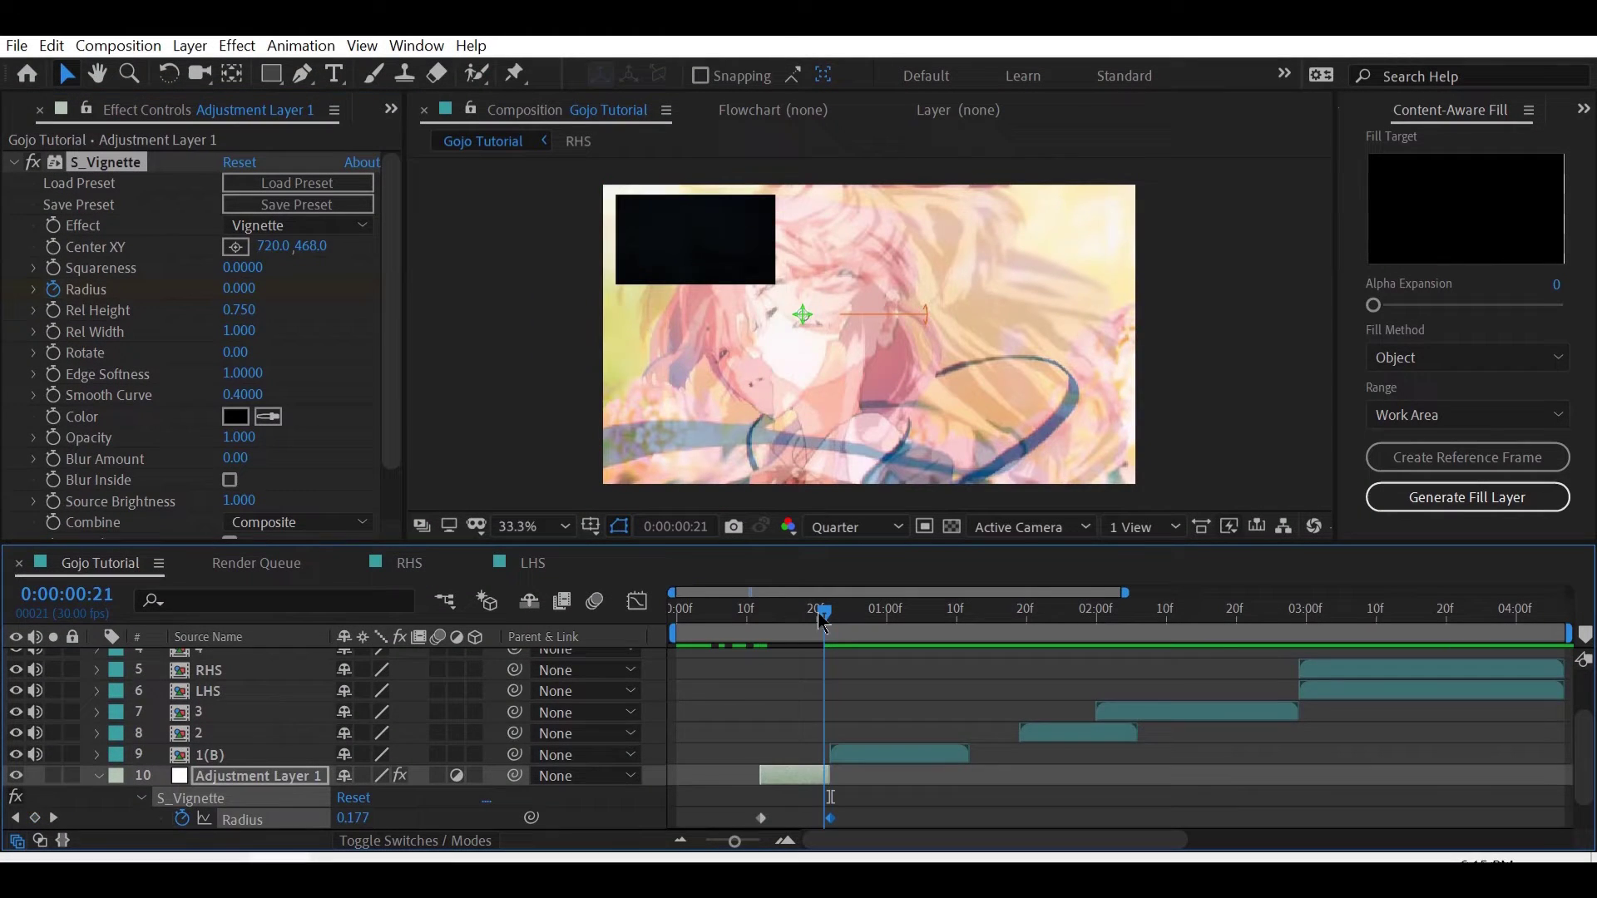
pyautogui.scroll(-1, 832, 750)
pyautogui.click(785, 842)
pyautogui.moveTo(883, 840); pyautogui.dragTo(865, 840)
pyautogui.click(965, 822)
pyautogui.press('t')
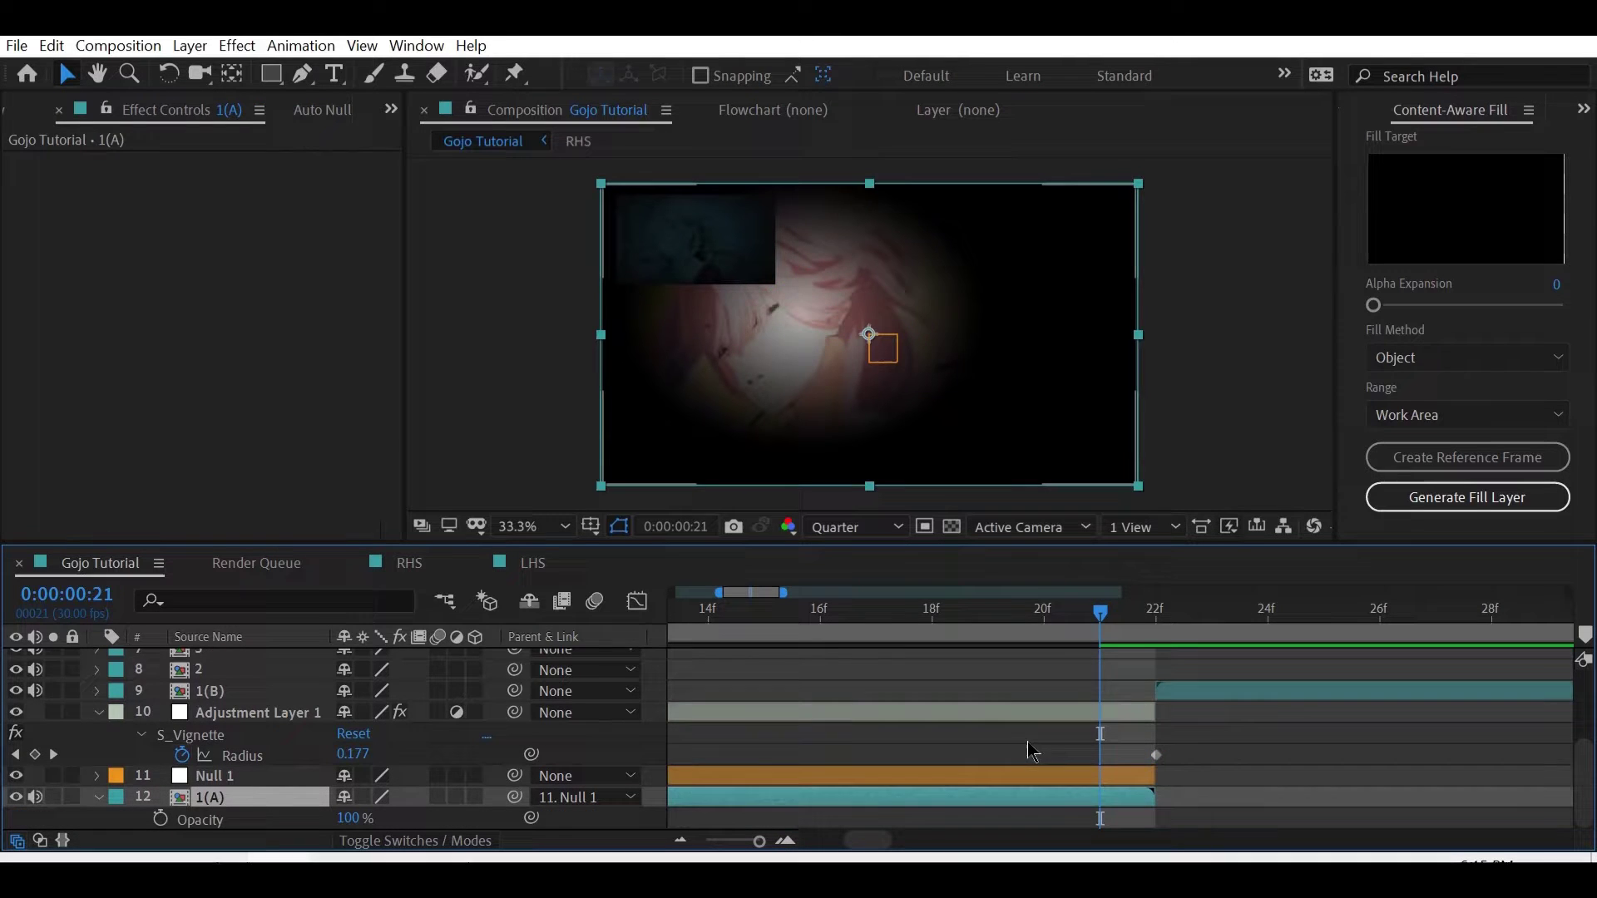
pyautogui.press('pageup')
pyautogui.press('pageup')
pyautogui.press('pageup')
pyautogui.press('pageup')
pyautogui.press('pageup')
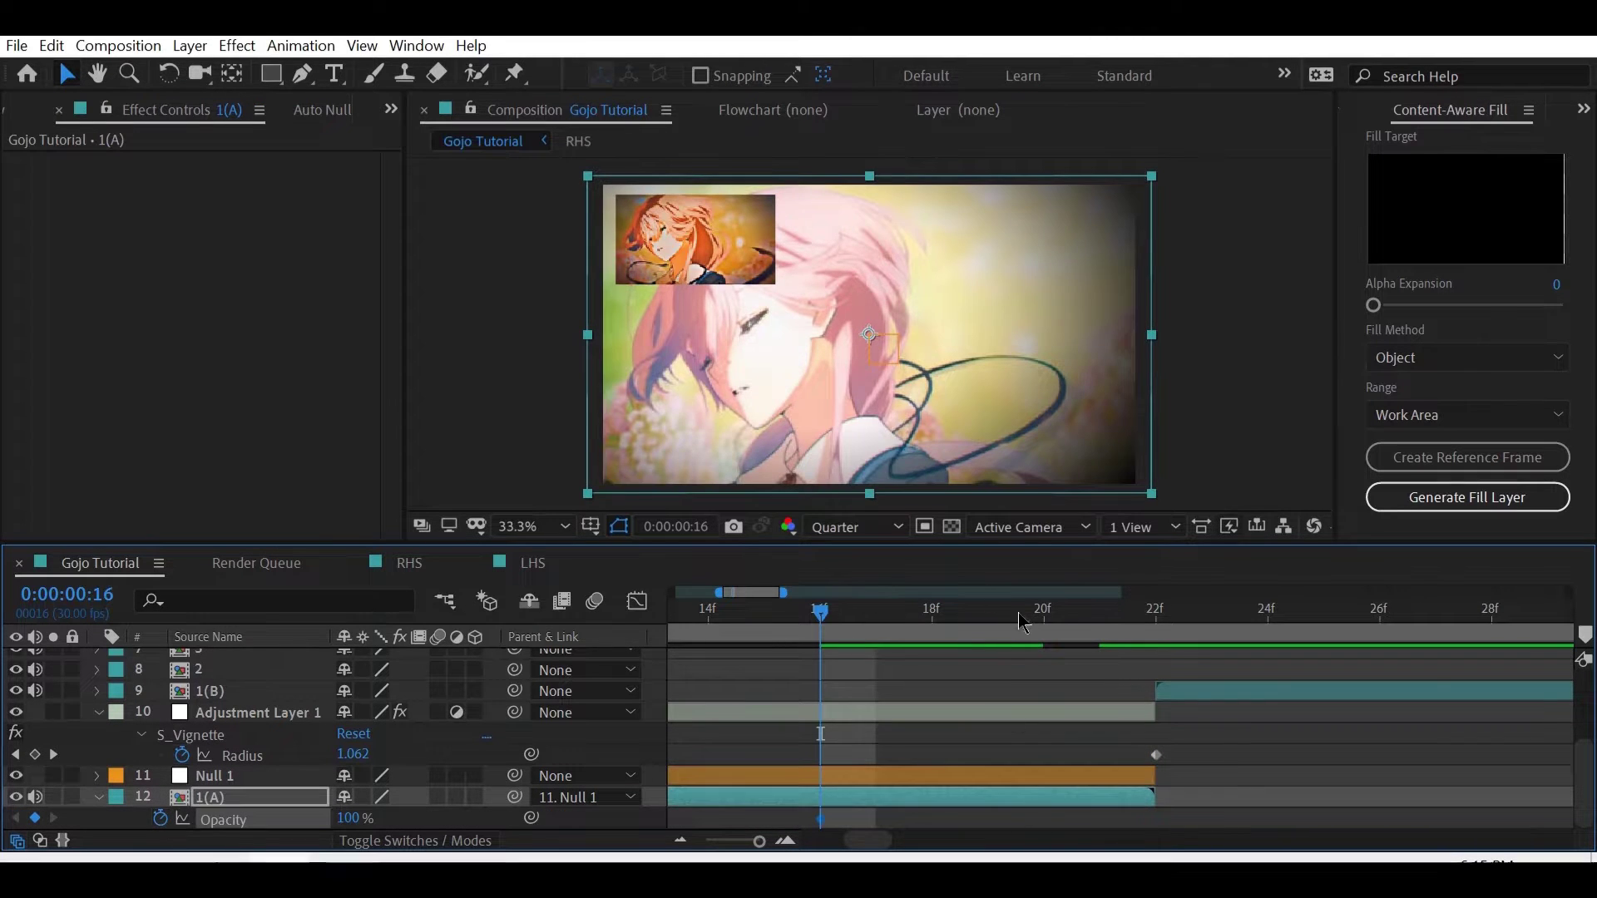
pyautogui.moveTo(1021, 622); pyautogui.dragTo(1156, 620)
pyautogui.moveTo(239, 839); pyautogui.dragTo(178, 840)
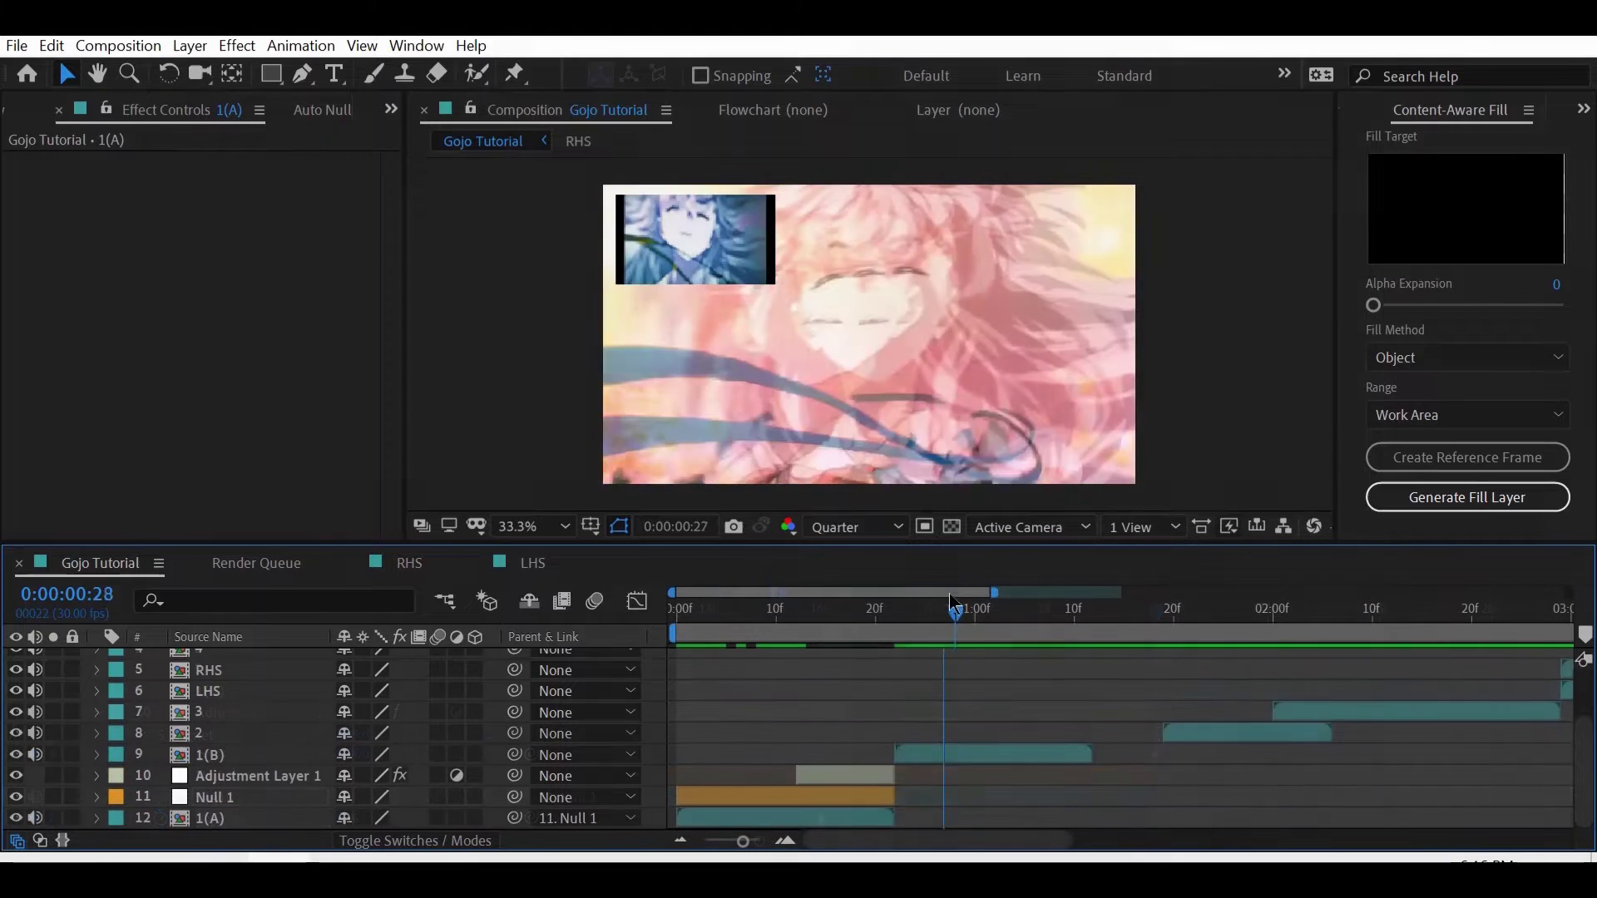
# - Fade in clip 1(B) with Opacity keyframes from 0% at 0:00:00:22 to 100% about four frames further on
pyautogui.moveTo(953, 613)
pyautogui.mouseDown()
pyautogui.moveTo(895, 614)
pyautogui.moveTo(956, 617)
pyautogui.mouseUp()
pyautogui.click(944, 751)
pyautogui.press('t')
pyautogui.click(896, 618)
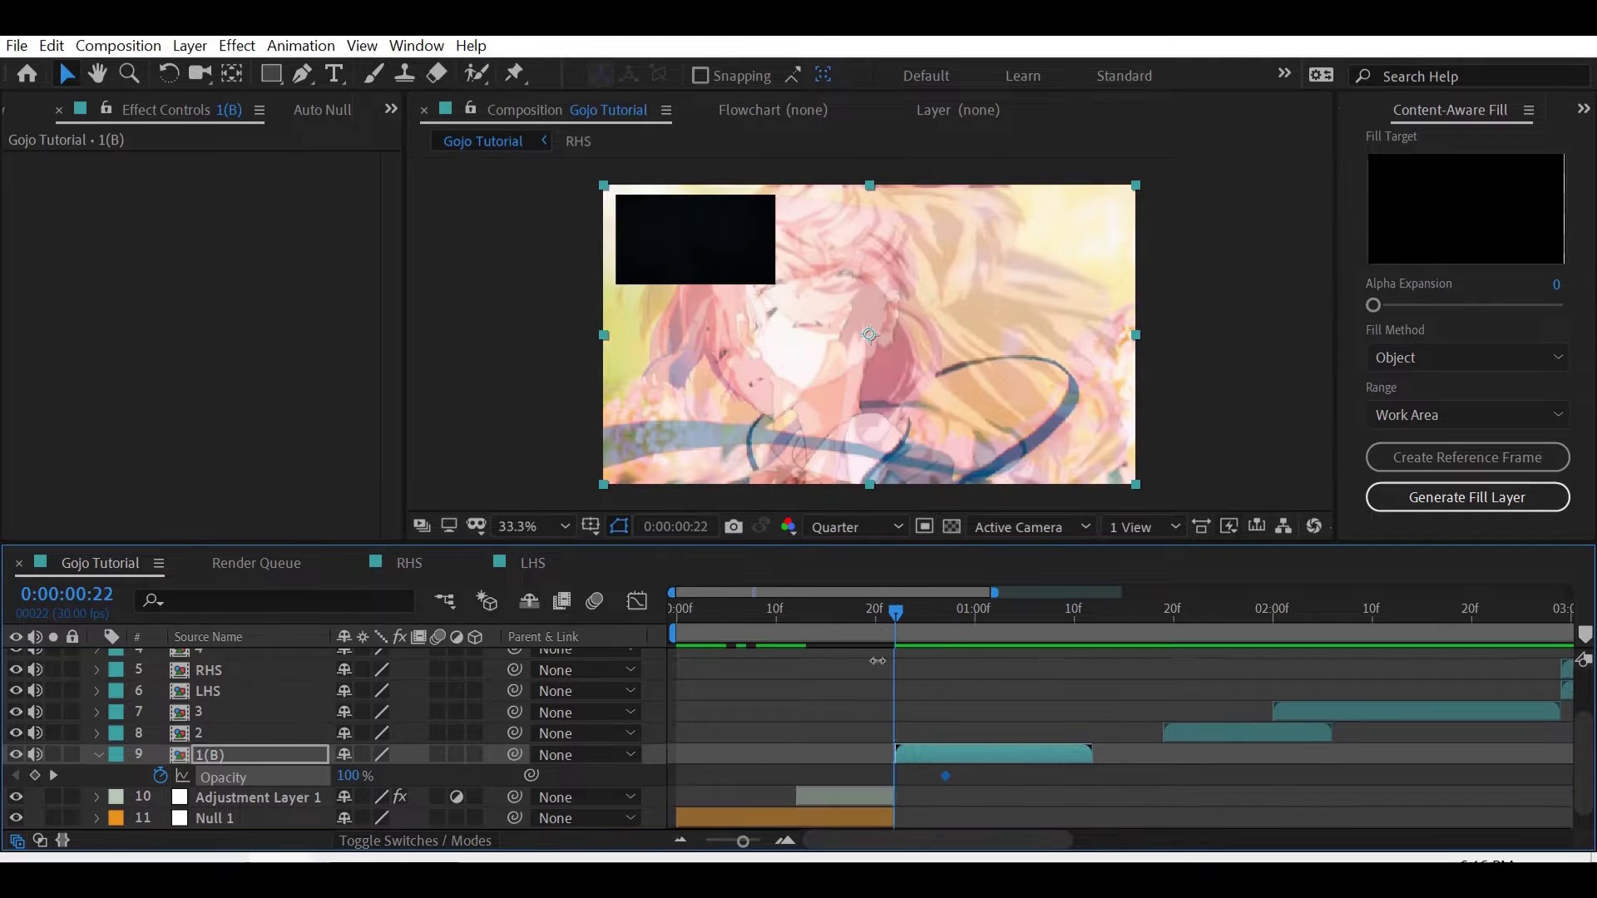
pyautogui.moveTo(348, 776); pyautogui.dragTo(223, 778)
pyautogui.moveTo(941, 776); pyautogui.dragTo(933, 776)
pyautogui.click(956, 773)
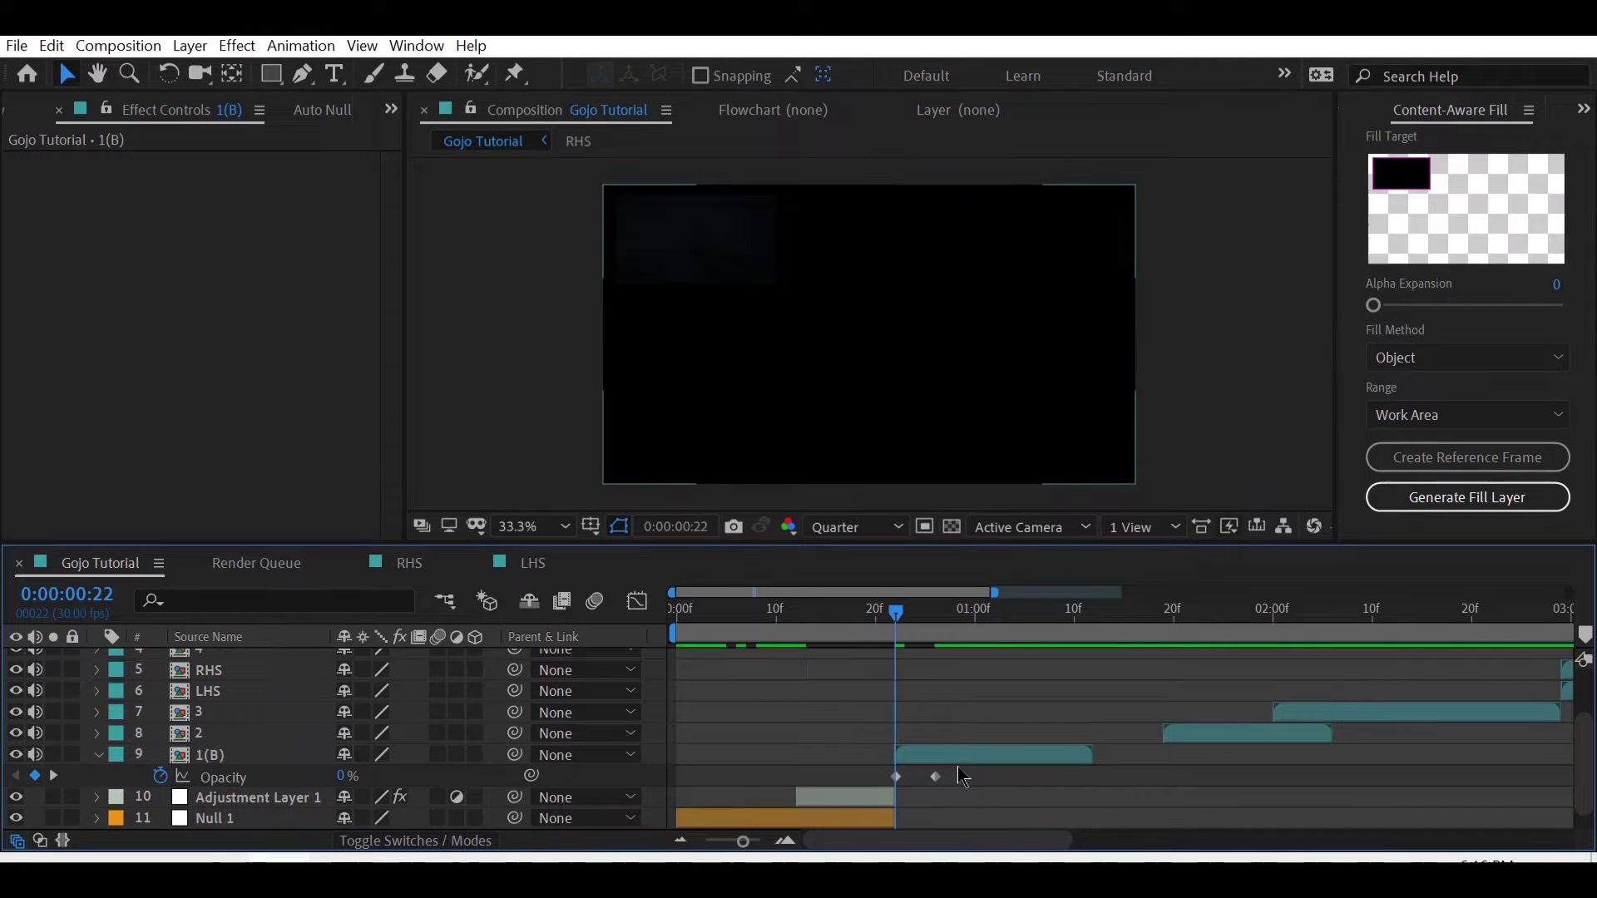
# - Animate clip 1(B)'s Scale from 300% at 0:00:00:22 to 100% at its end, shaping a steep drop that levels off
pyautogui.click(945, 753)
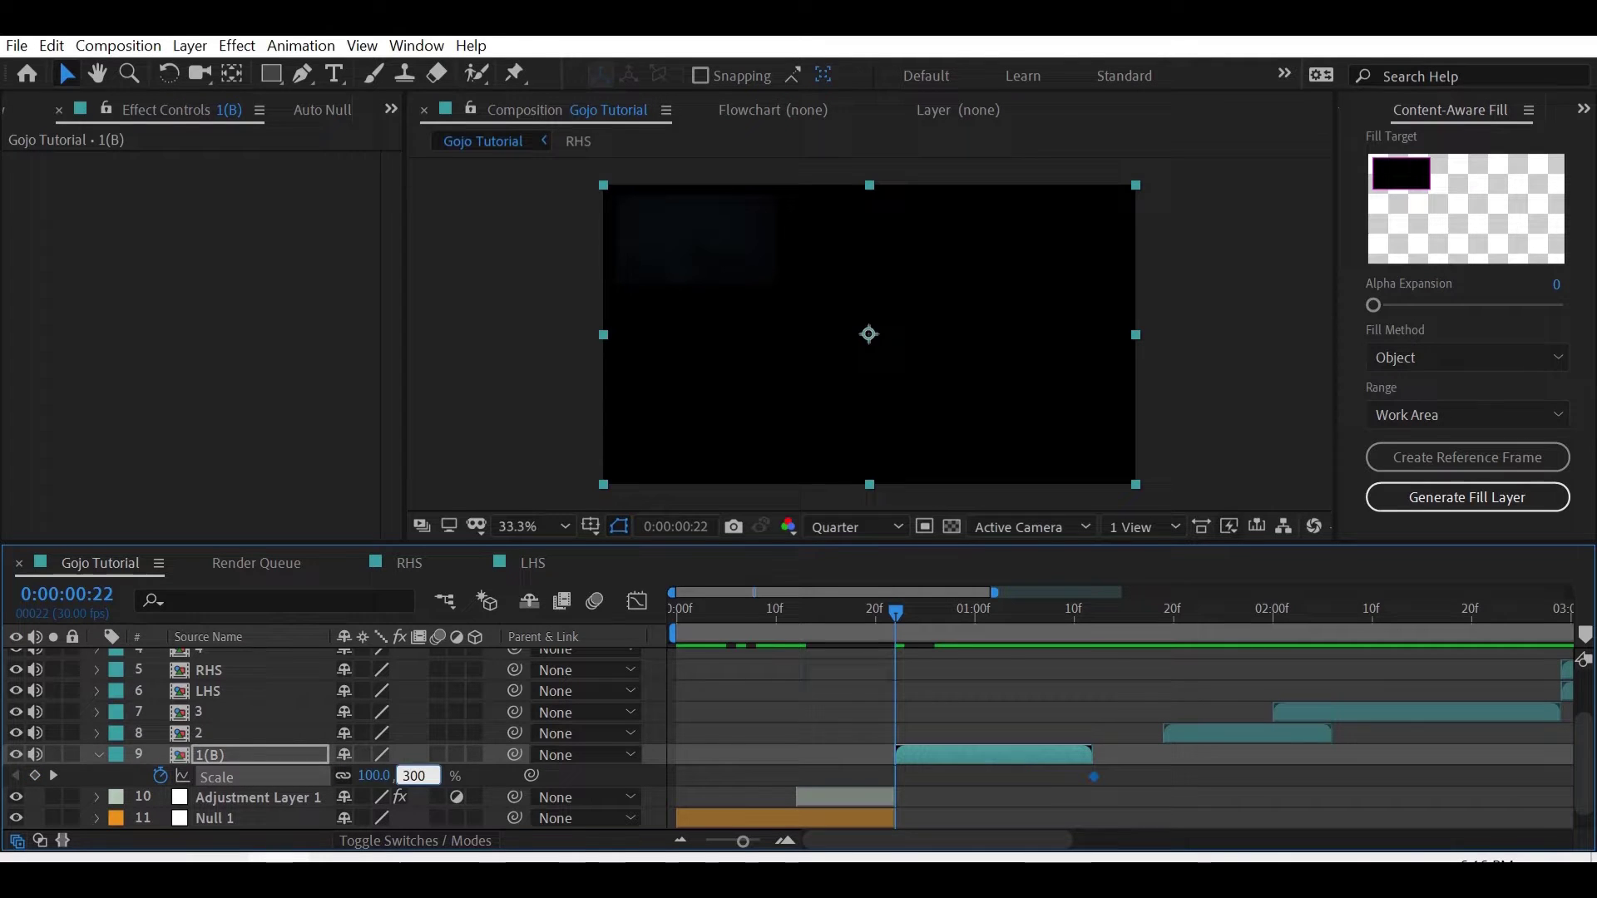
pyautogui.click(636, 602)
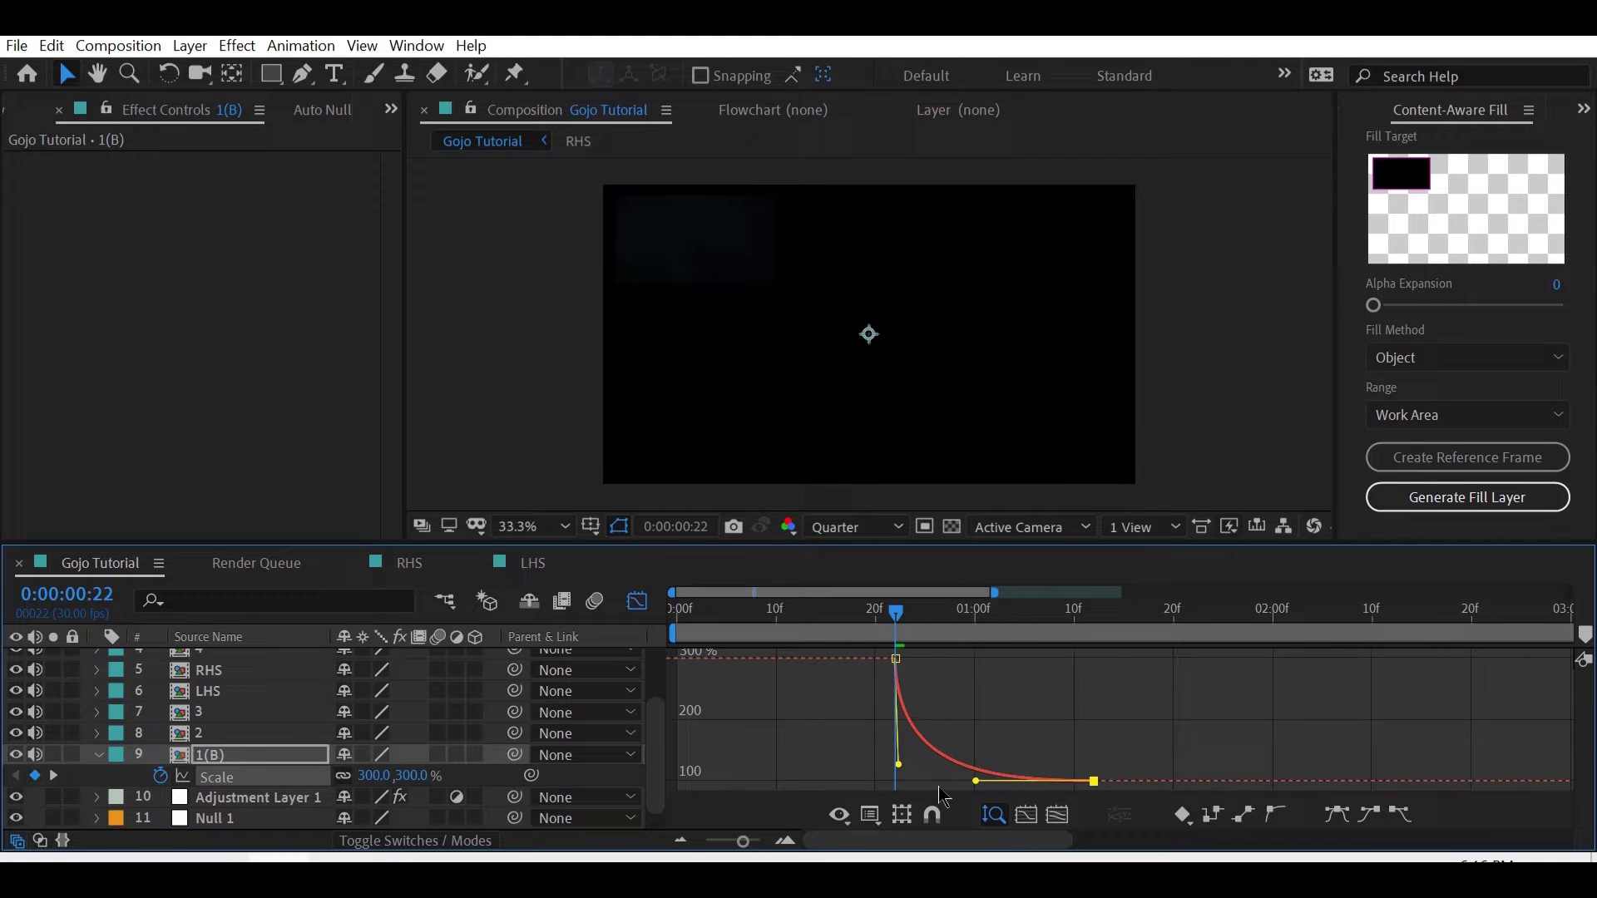
pyautogui.click(905, 636)
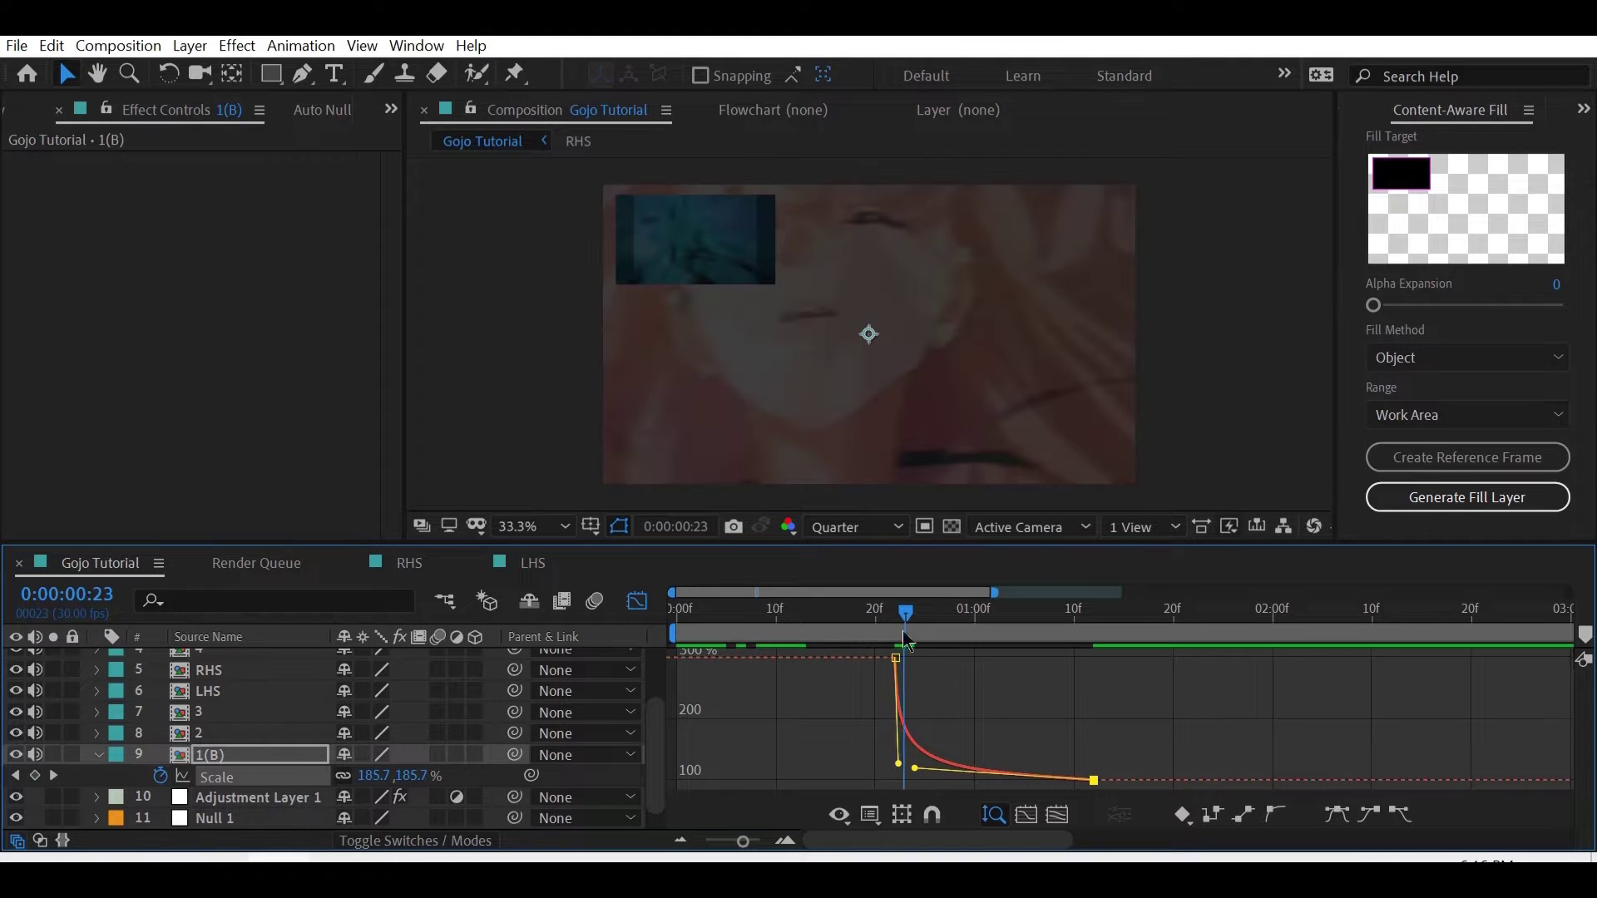
pyautogui.moveTo(913, 633); pyautogui.dragTo(1075, 633)
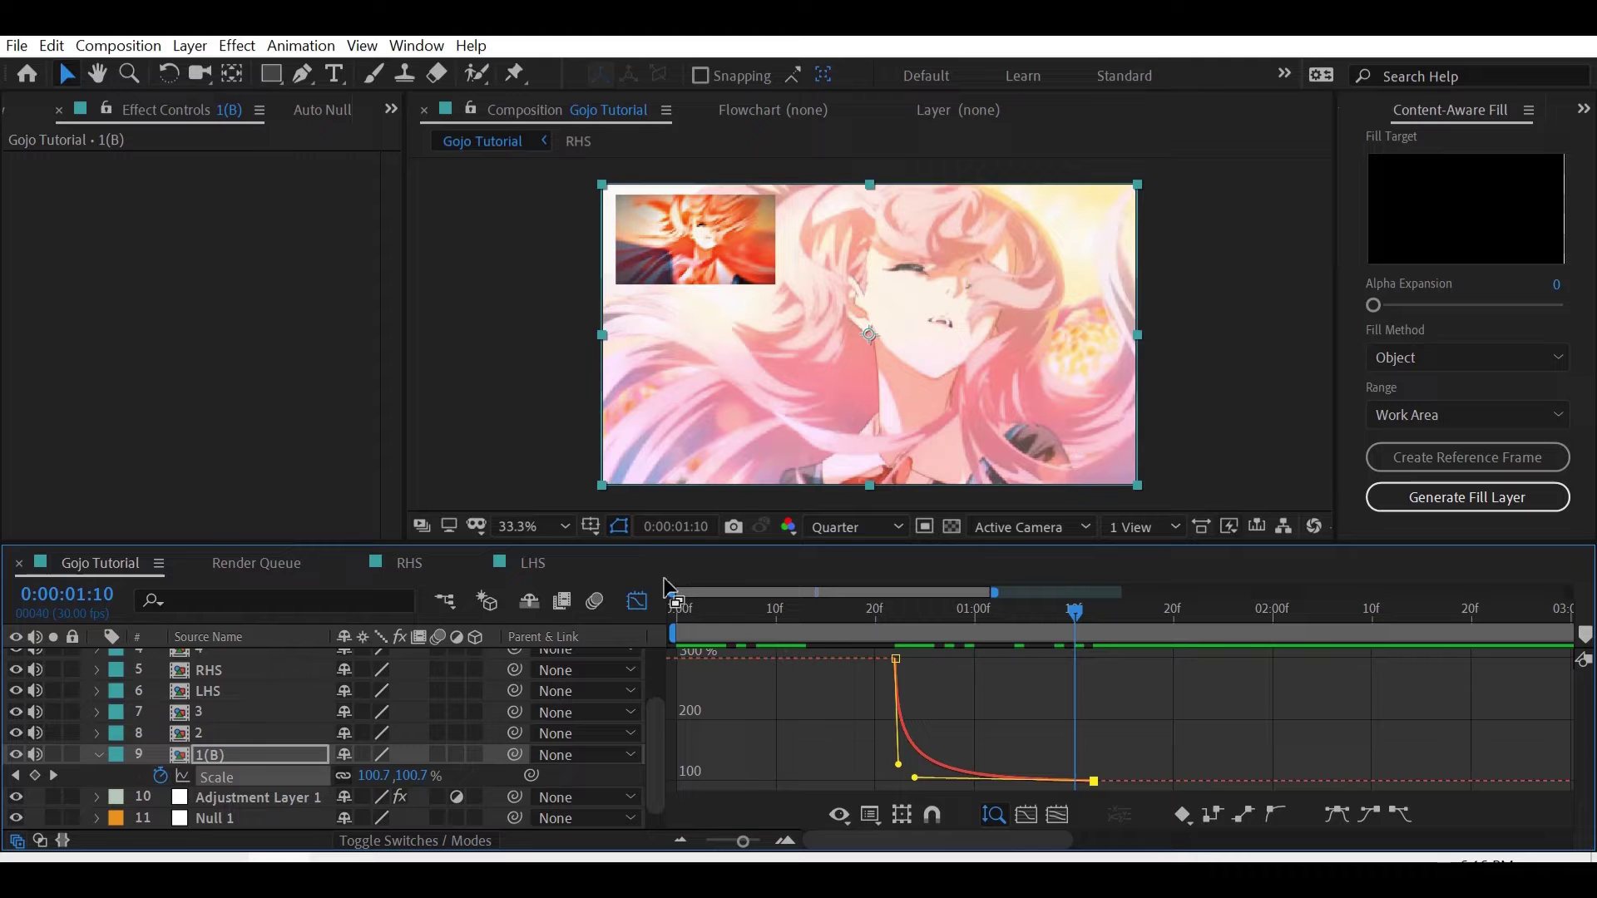
pyautogui.click(635, 602)
pyautogui.press('u')
# - Add a null object that is parented to clip 1(B)
pyautogui.click(1027, 624)
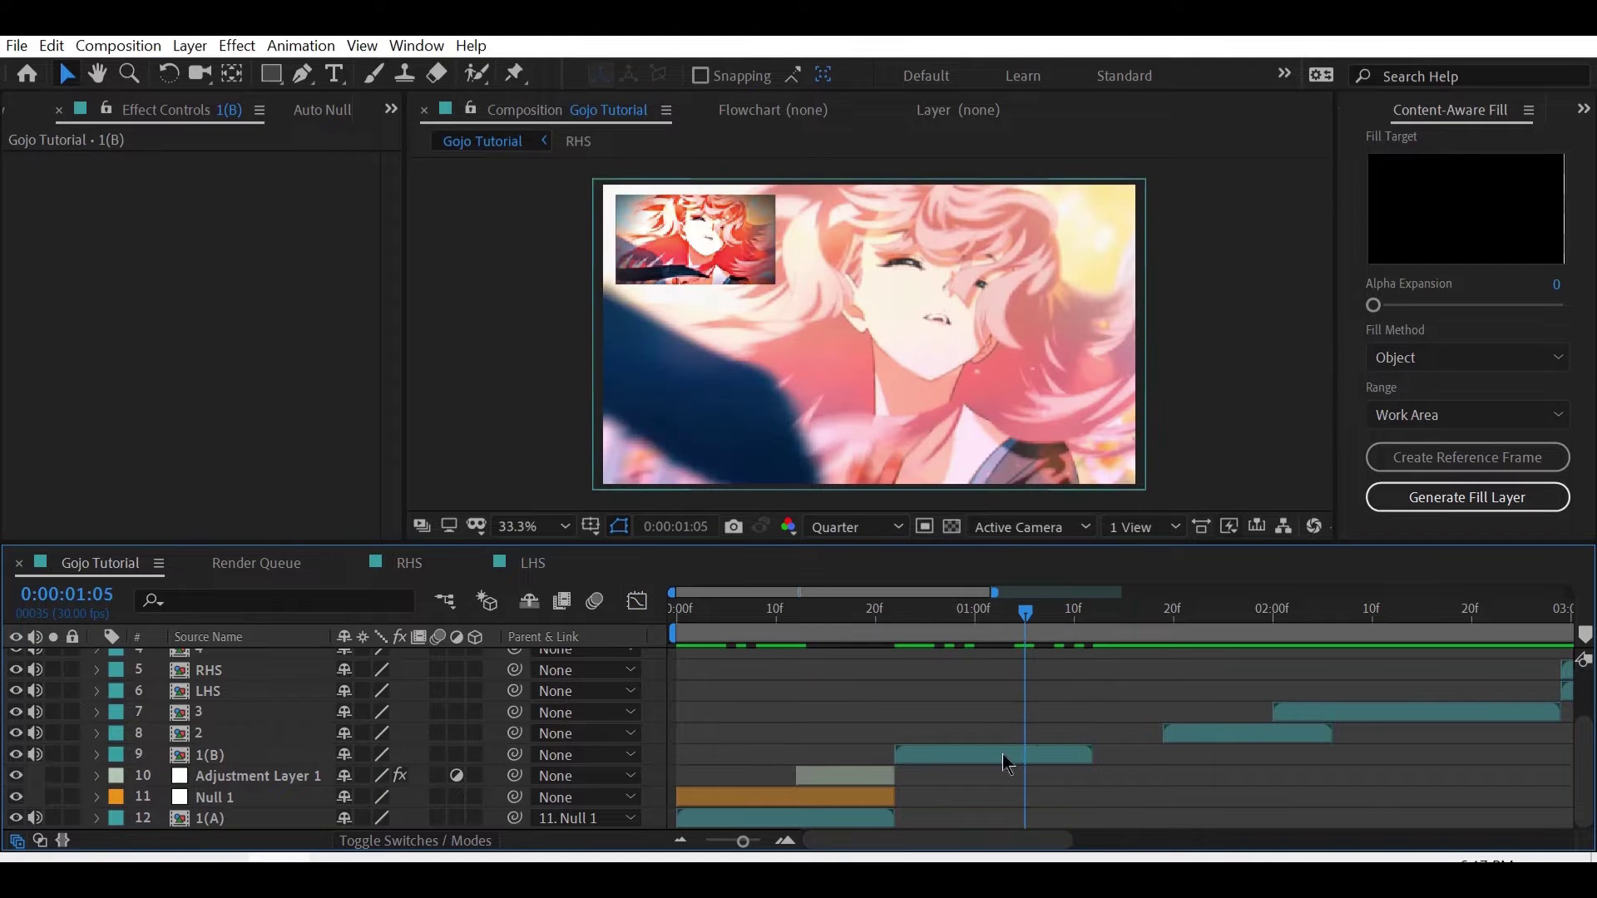
pyautogui.click(1008, 757)
pyautogui.click(316, 112)
pyautogui.click(212, 468)
pyautogui.click(200, 461)
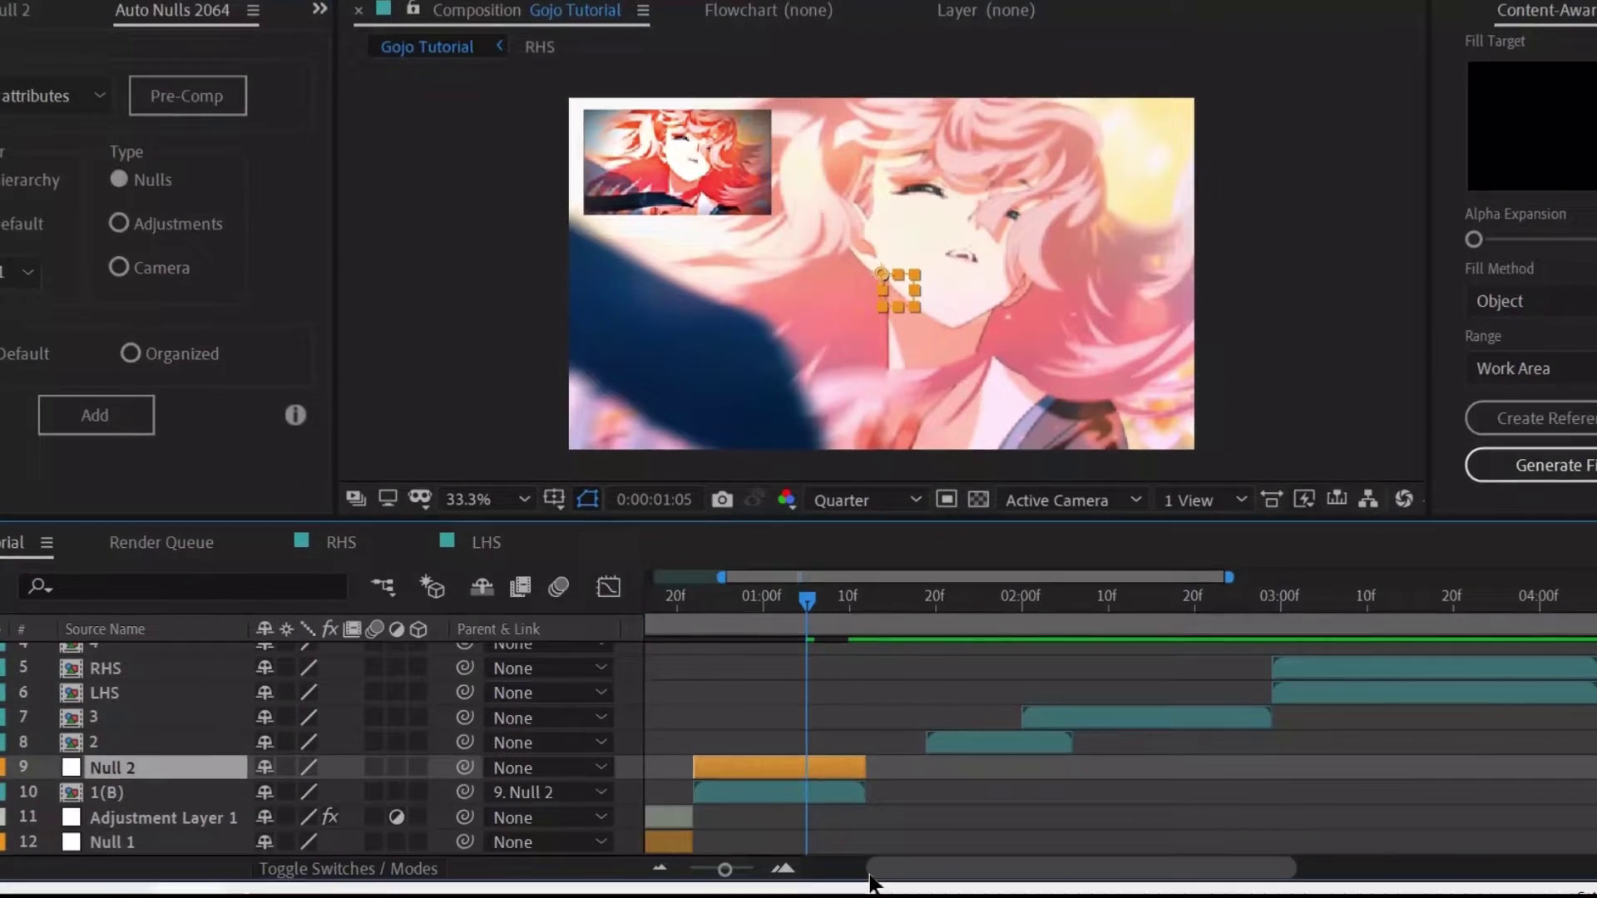
# - Keyframe Null 2's Scale at 115% at 0:00:01:01 and 40% at 0:00:01:11
pyautogui.moveTo(880, 602); pyautogui.dragTo(843, 602)
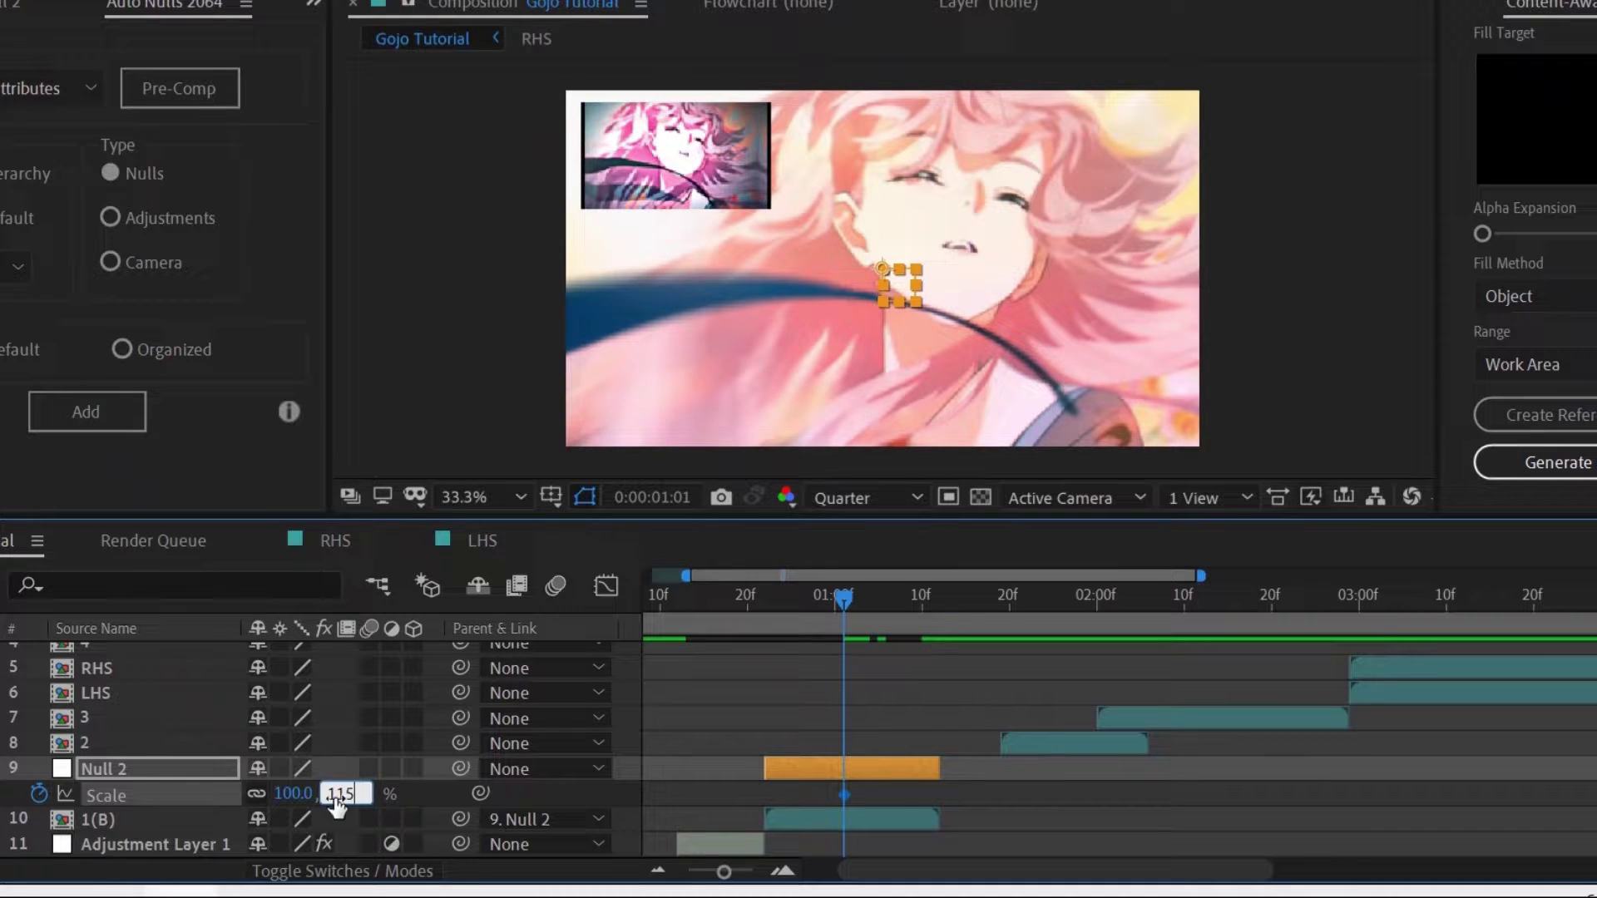
pyautogui.press('Return')
pyautogui.click(929, 599)
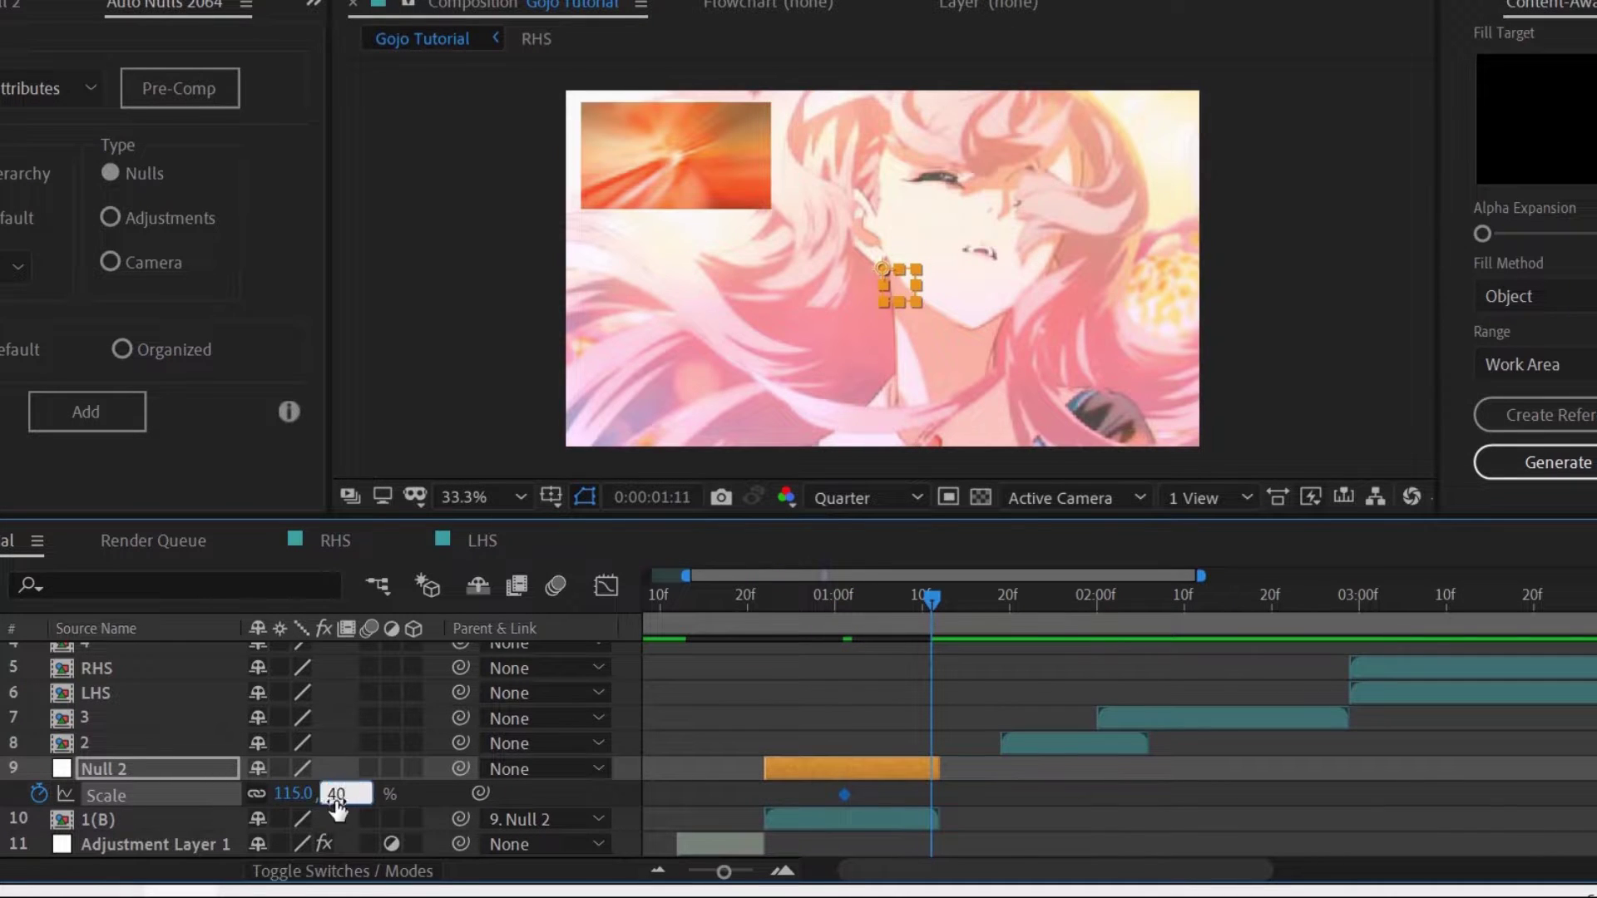
pyautogui.click(336, 800)
pyautogui.write('40')
pyautogui.press('Return')
pyautogui.click(988, 830)
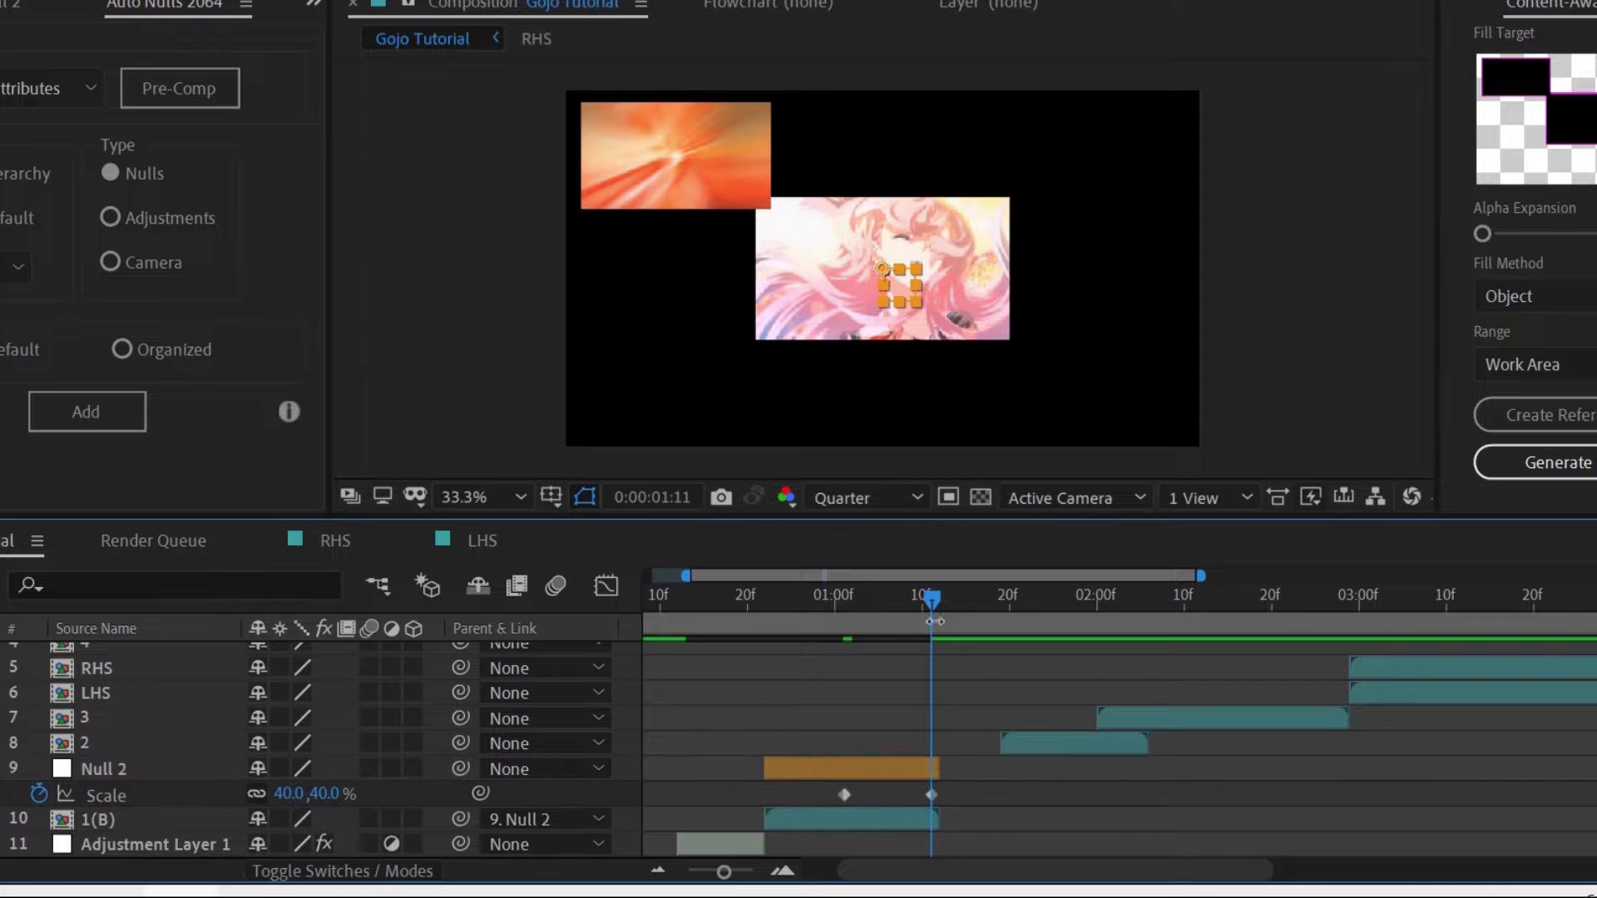
# - Enable motion blur for clip 1(B) and for the composition
pyautogui.click(765, 822)
pyautogui.moveTo(822, 785); pyautogui.dragTo(867, 805)
pyautogui.click(838, 845)
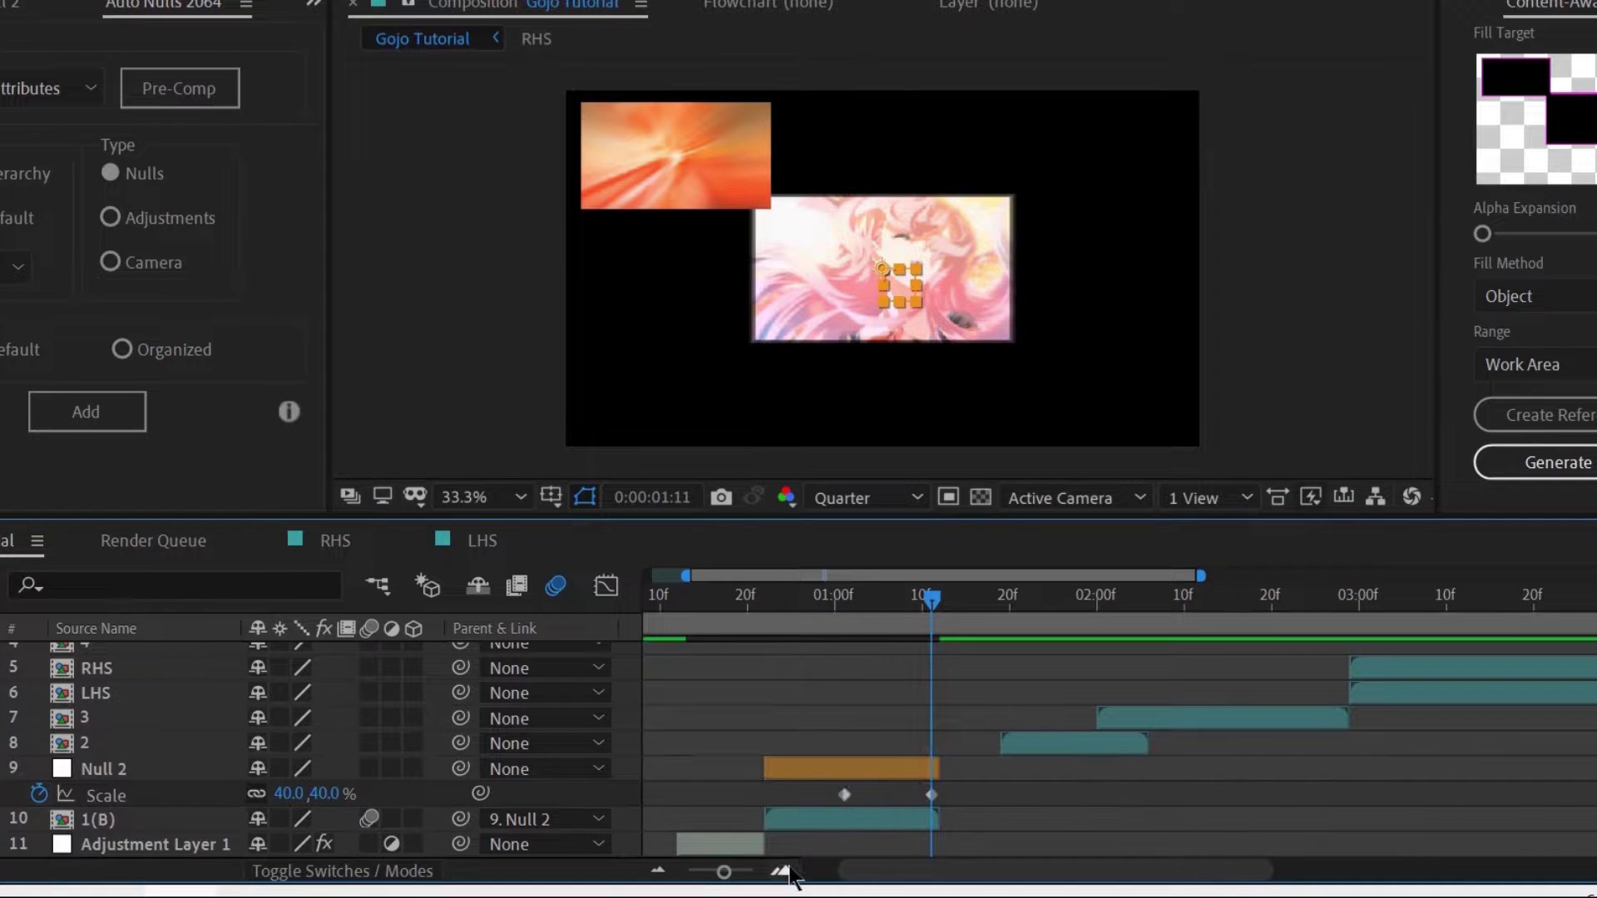
# - Reset Null 2's Scale to 100% at 0:00:01:12 as a third keyframe
pyautogui.click(784, 871)
pyautogui.click(784, 871)
pyautogui.click(784, 872)
pyautogui.click(1001, 602)
pyautogui.rightClick(187, 795)
pyautogui.click(283, 647)
# - Apply the CC RepeTile effect to clip 1(B) with the playhead at 0:00:01:11
pyautogui.moveTo(865, 607); pyautogui.dragTo(932, 612)
pyautogui.click(947, 817)
pyautogui.hotkey('ctrl', 'space')
pyautogui.write('cc rep')
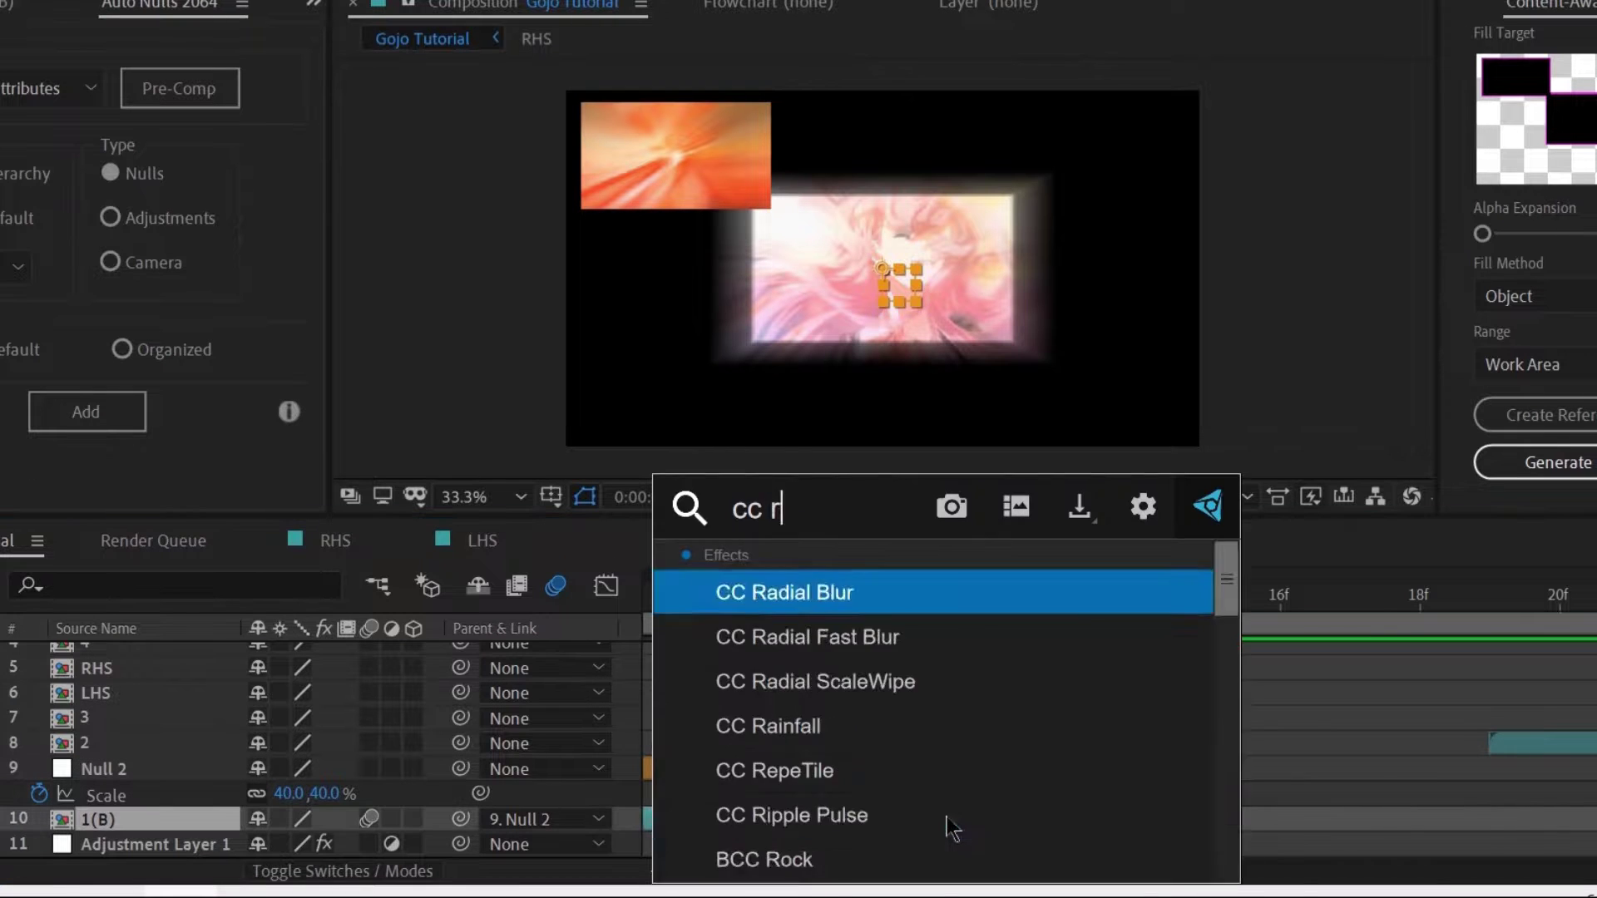
pyautogui.press('Return')
# - Reshape Null 2's Scale value curve so it rises gently from the first keyframe and falls sharply just before 0:00:01:11
pyautogui.click(212, 795)
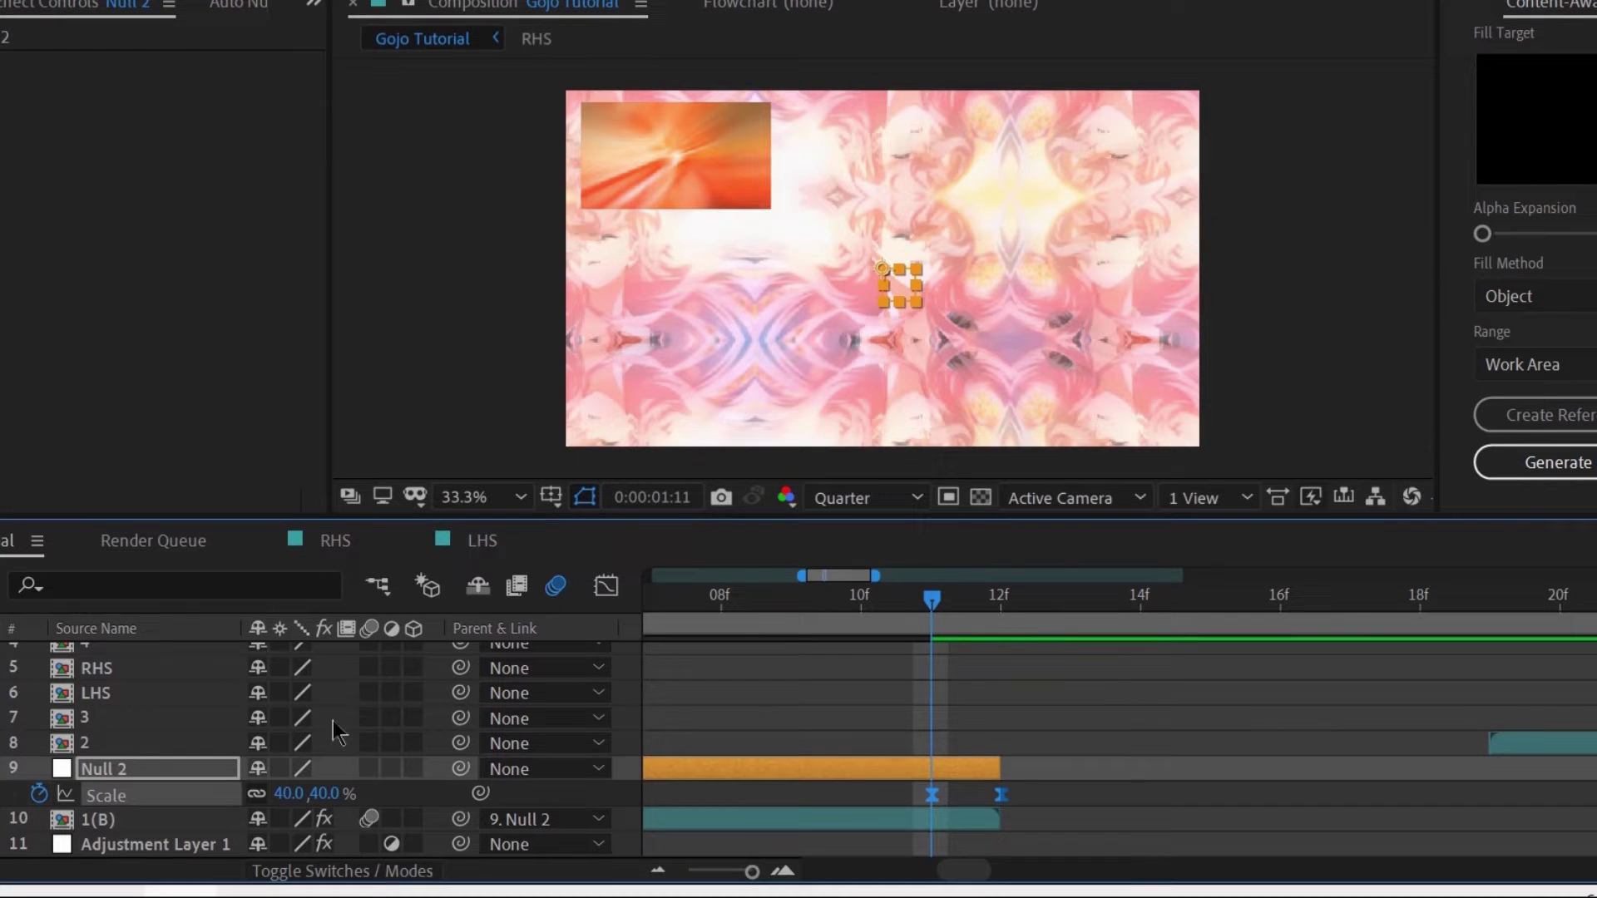
pyautogui.click(607, 587)
pyautogui.click(1109, 841)
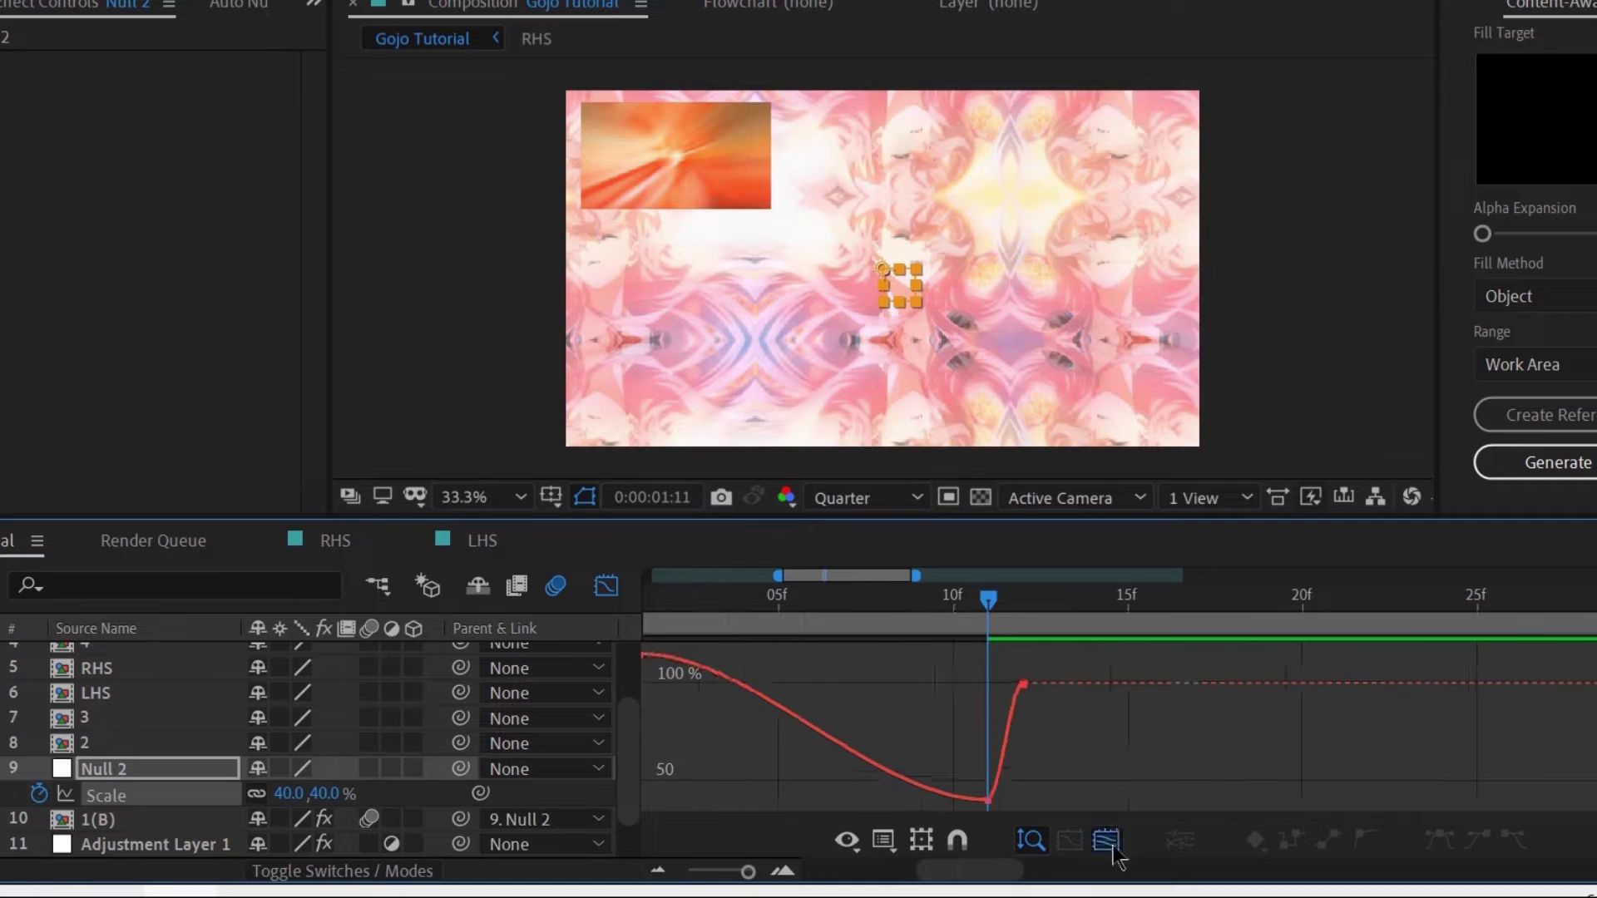
pyautogui.click(774, 656)
pyautogui.moveTo(1334, 766); pyautogui.dragTo(1137, 657)
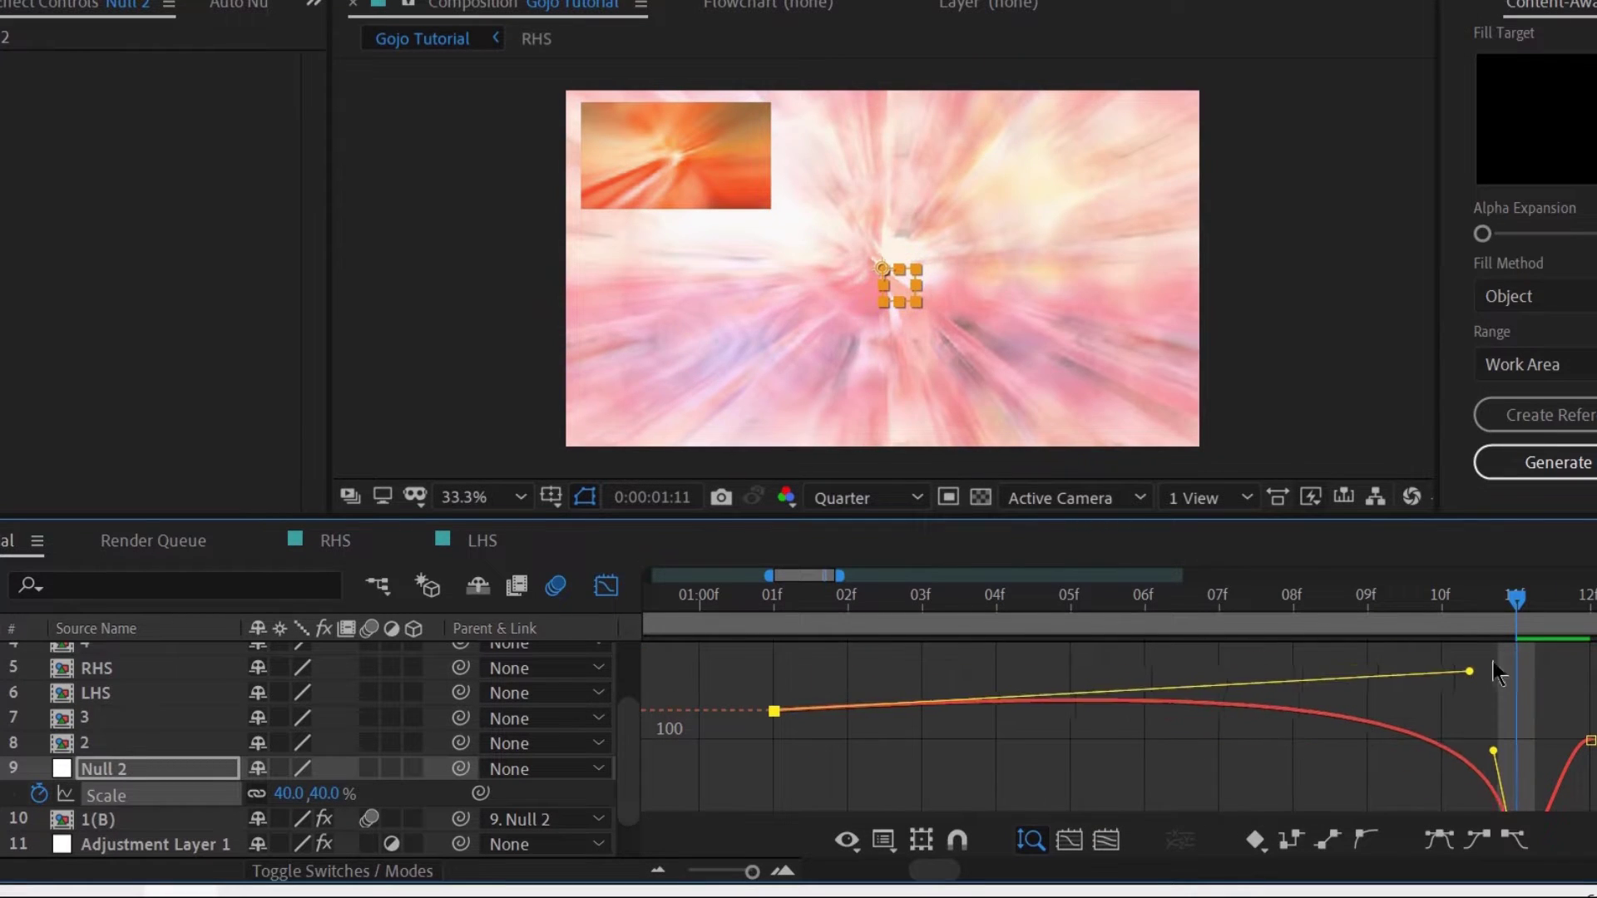
pyautogui.moveTo(1494, 661); pyautogui.dragTo(1499, 654)
pyautogui.moveTo(775, 602); pyautogui.dragTo(1549, 615)
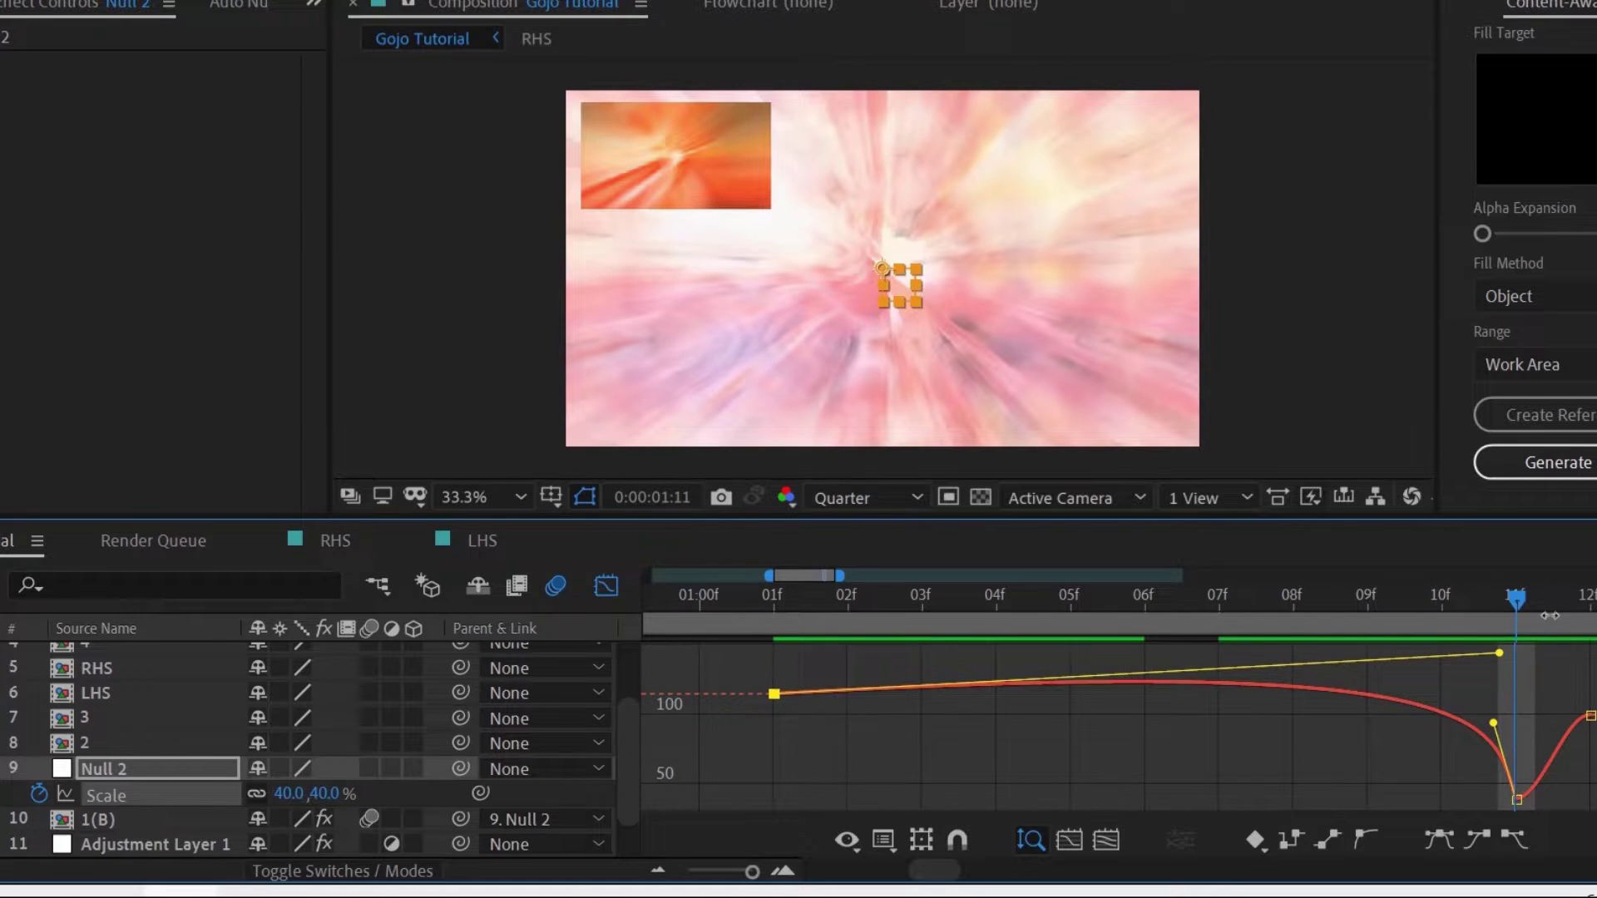
# - Add an adjustment layer directly above Null 2 and trim it to run from 0:00:01:03 through 0:00:01:11
pyautogui.click(606, 585)
pyautogui.moveTo(751, 872); pyautogui.dragTo(739, 871)
pyautogui.click(1468, 846)
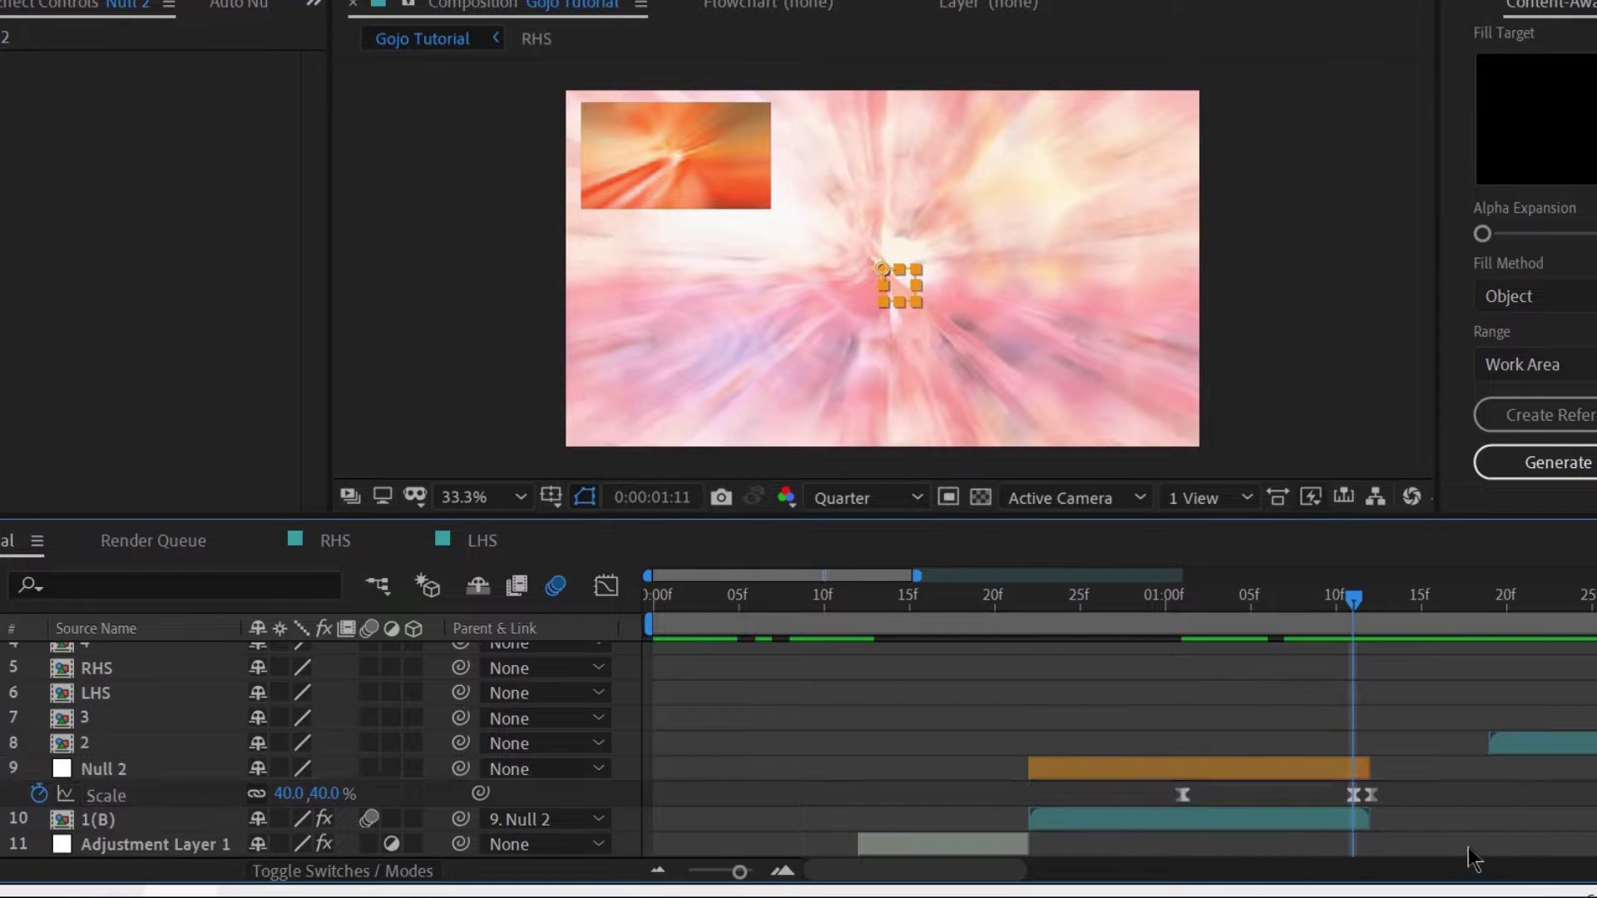
pyautogui.press('u')
pyautogui.moveTo(1285, 605); pyautogui.dragTo(1209, 722)
pyautogui.click(1207, 768)
pyautogui.hotkey('ctrl', 'alt', 'y')
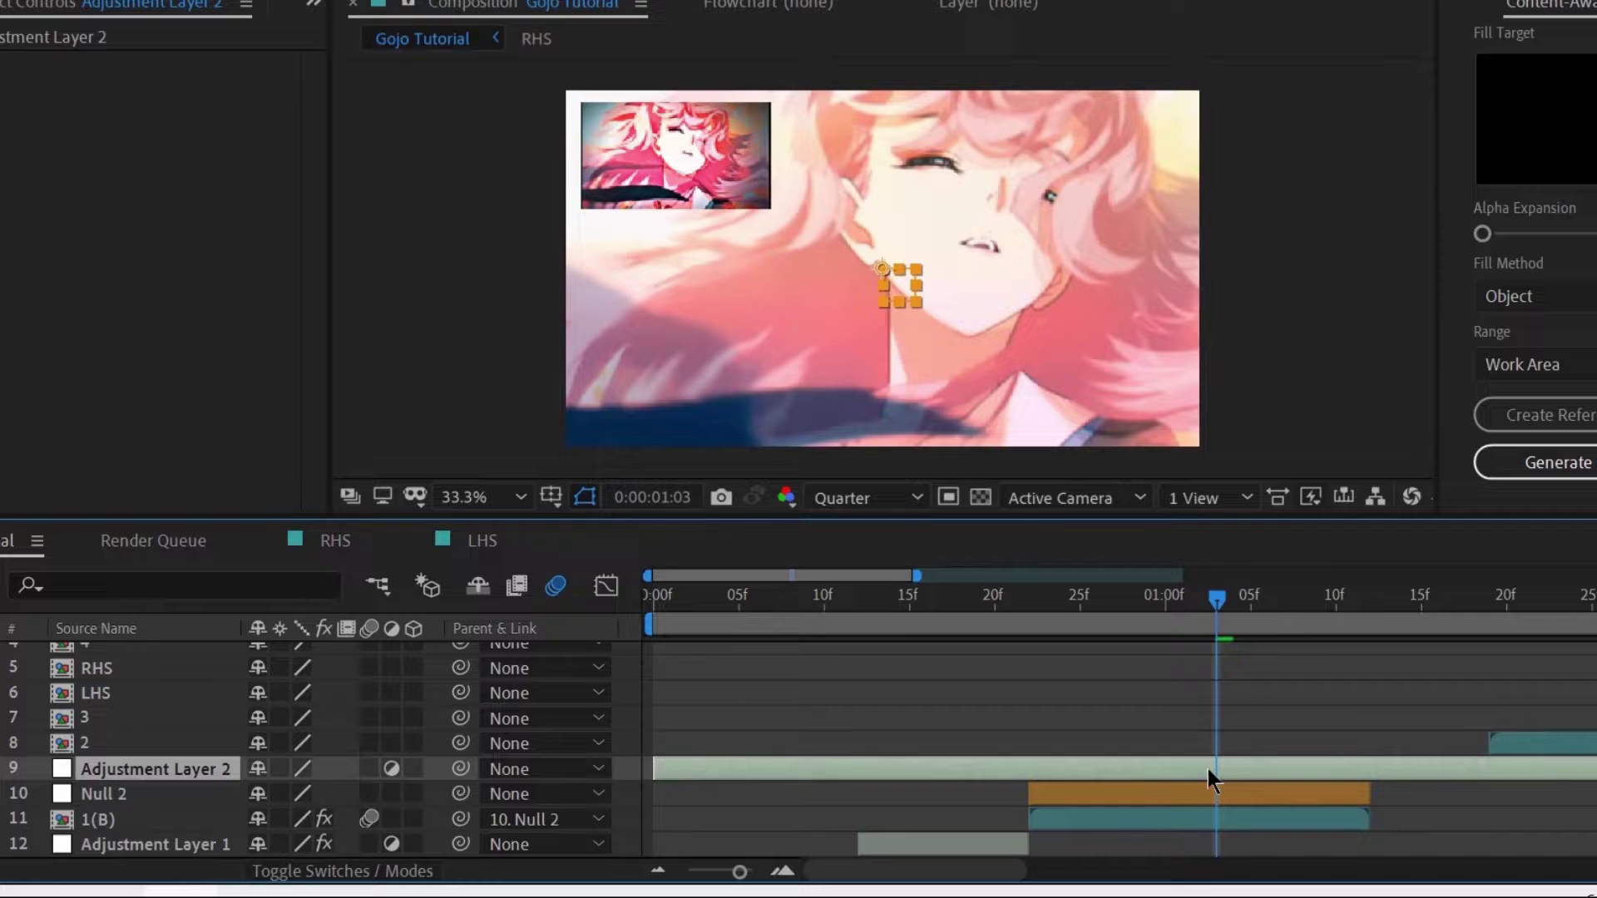
pyautogui.hotkey('alt', '[')
pyautogui.click(1361, 602)
pyautogui.hotkey('alt', ']')
# - Apply the Warp effect to Adjustment Layer 2 with the FishEye style and keyframe its Bend at -100 at 0:00:01:11
pyautogui.hotkey('ctrl', 'space')
pyautogui.write('warp')
pyautogui.press('Return')
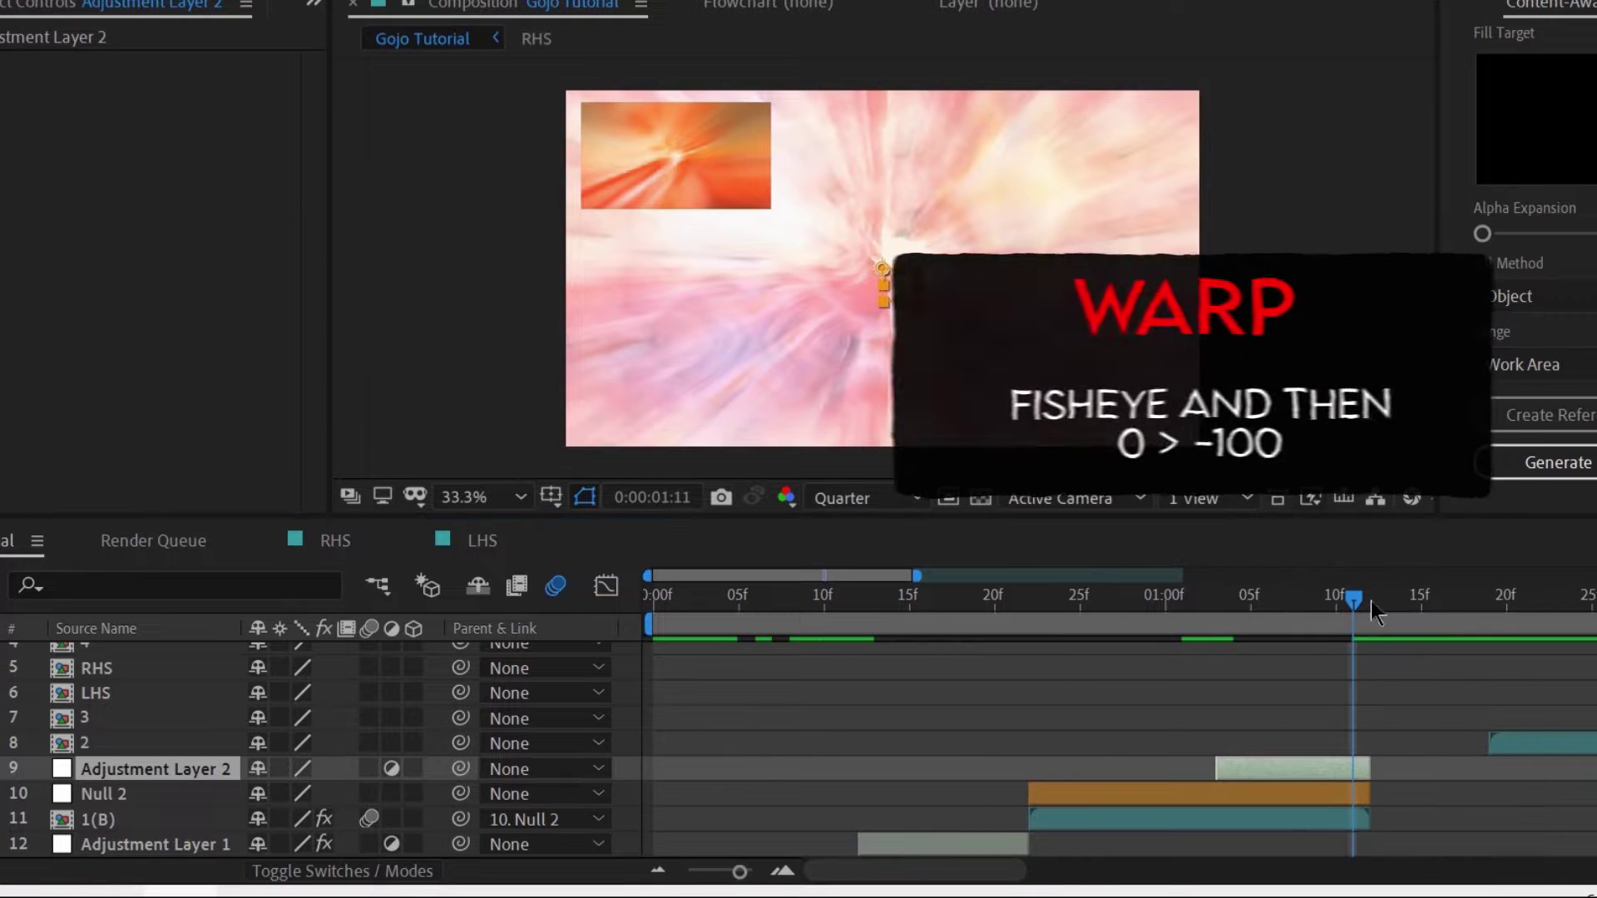
pyautogui.click(204, 88)
pyautogui.click(185, 458)
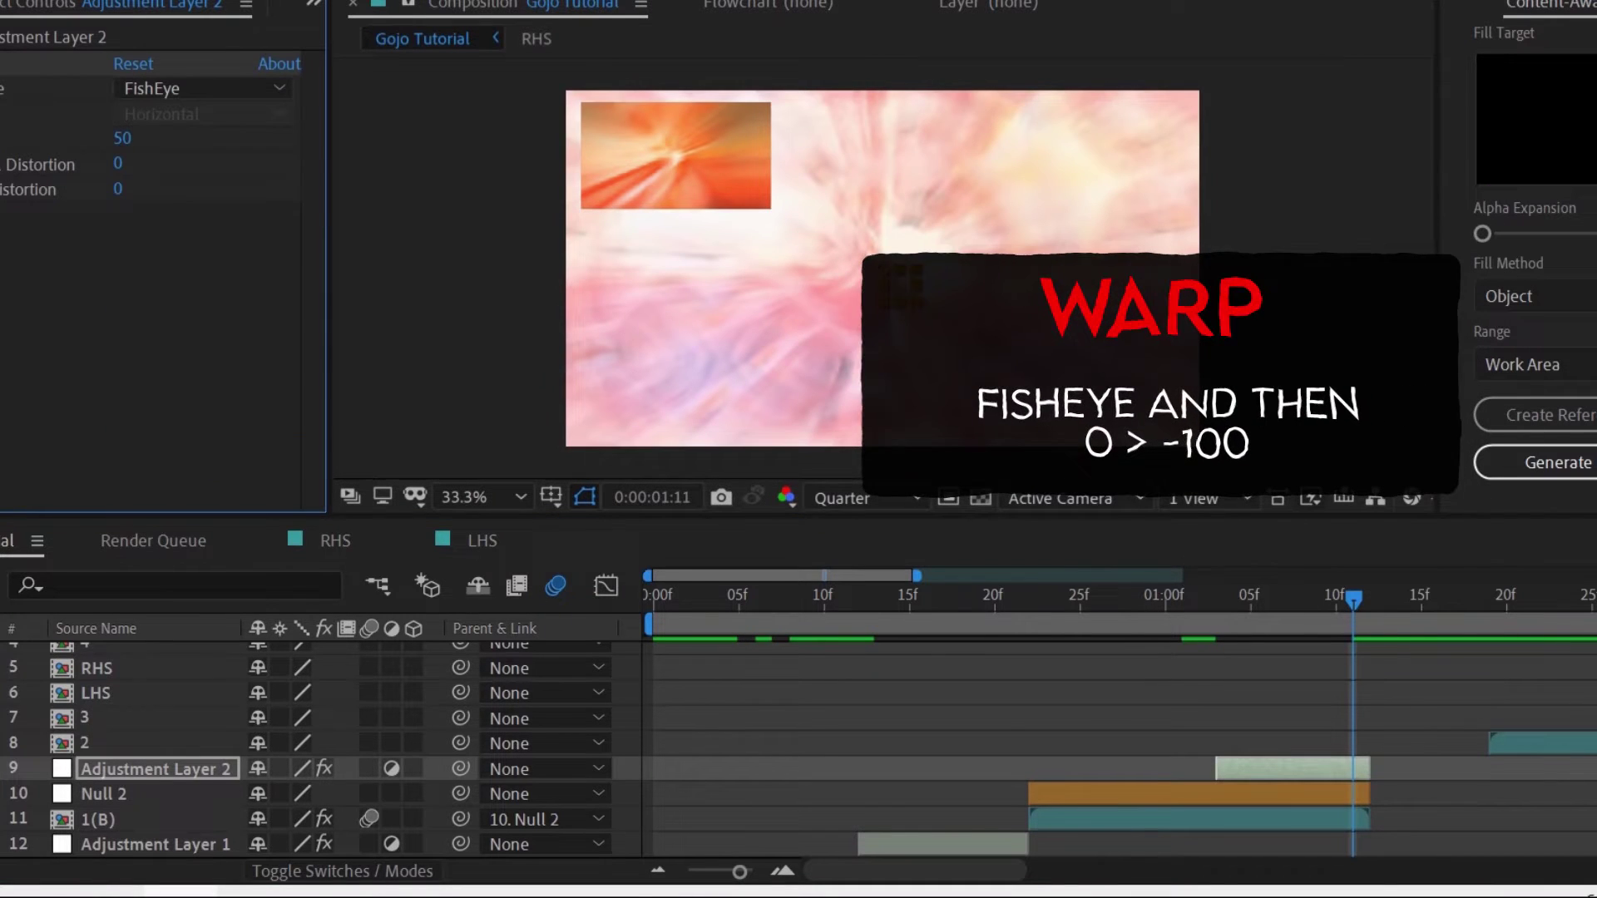
pyautogui.press('Return')
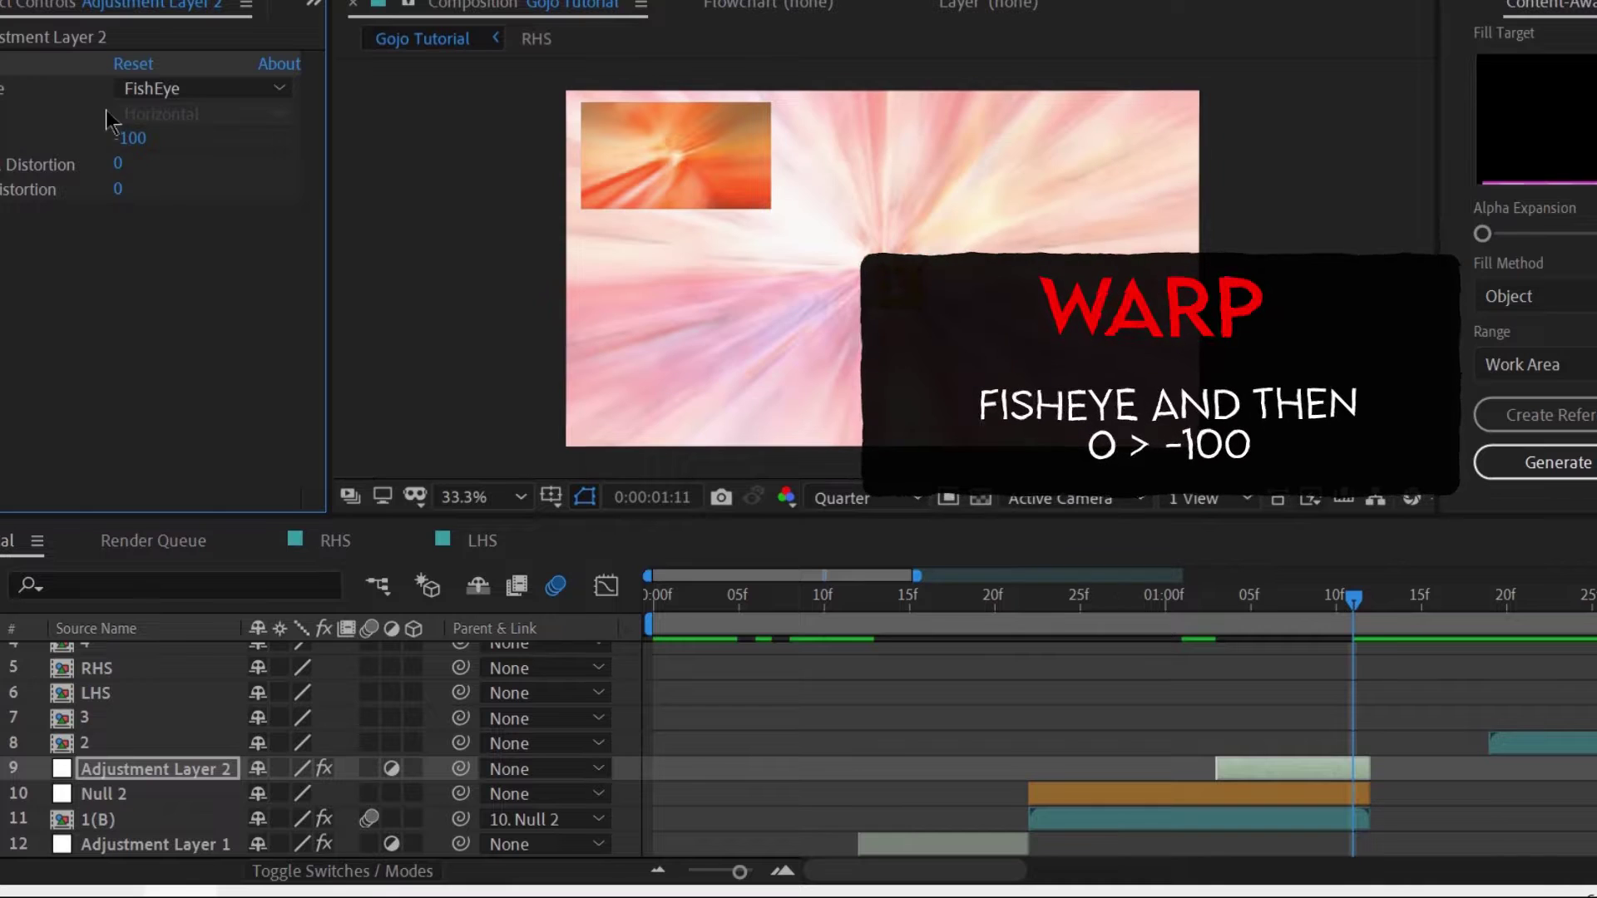
# - Add a Bend keyframe of 0 at 0:00:01:03 on Adjustment Layer 2 and ease both Bend keyframes
pyautogui.press('u')
pyautogui.click(1215, 597)
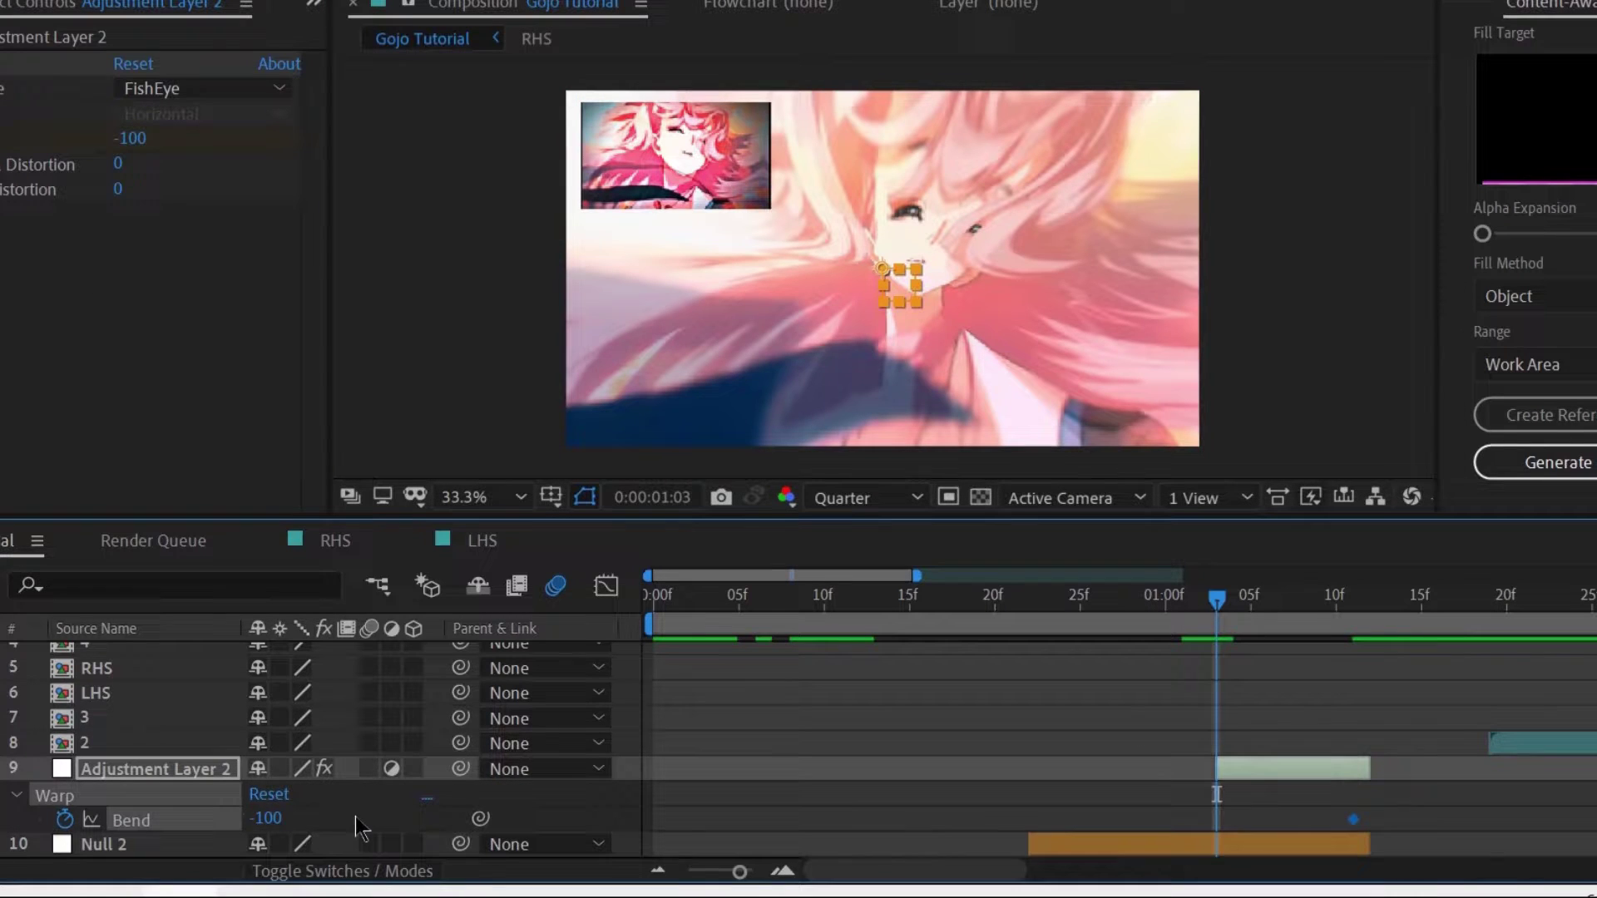
pyautogui.moveTo(1488, 819); pyautogui.dragTo(1099, 834)
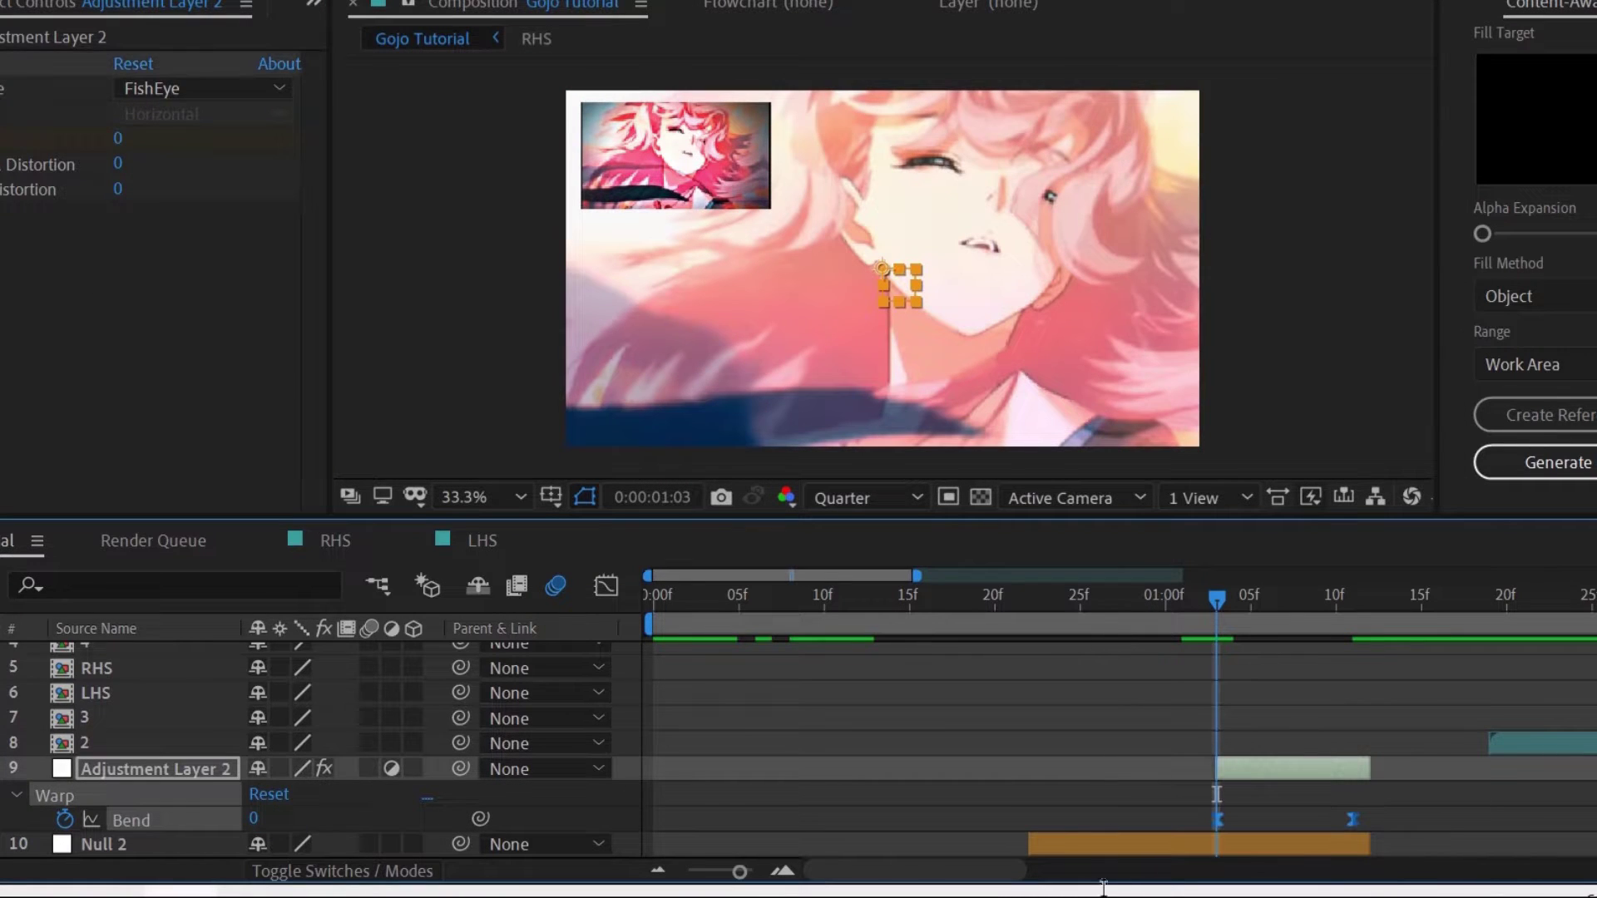
# - Reshape the Bend value curve so it starts gently and drops steeply toward 0:00:01:11, and check the warp
pyautogui.click(606, 588)
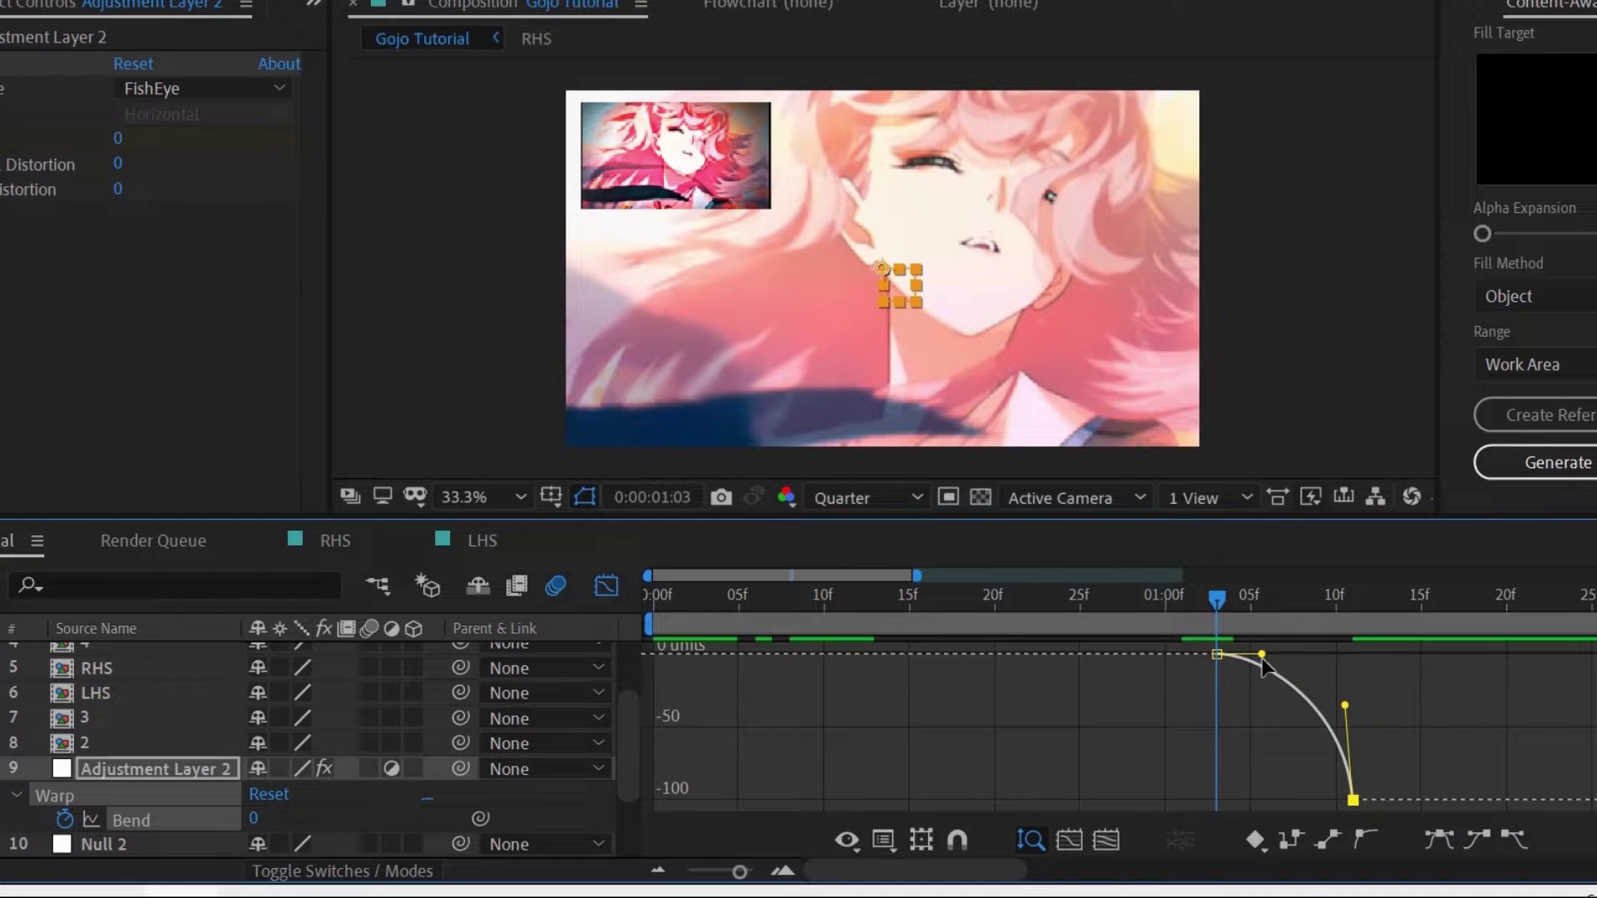
pyautogui.moveTo(1216, 605); pyautogui.dragTo(1350, 599)
pyautogui.hotkey('shift', 'F3')
pyautogui.hscroll(5, 1073, 603)
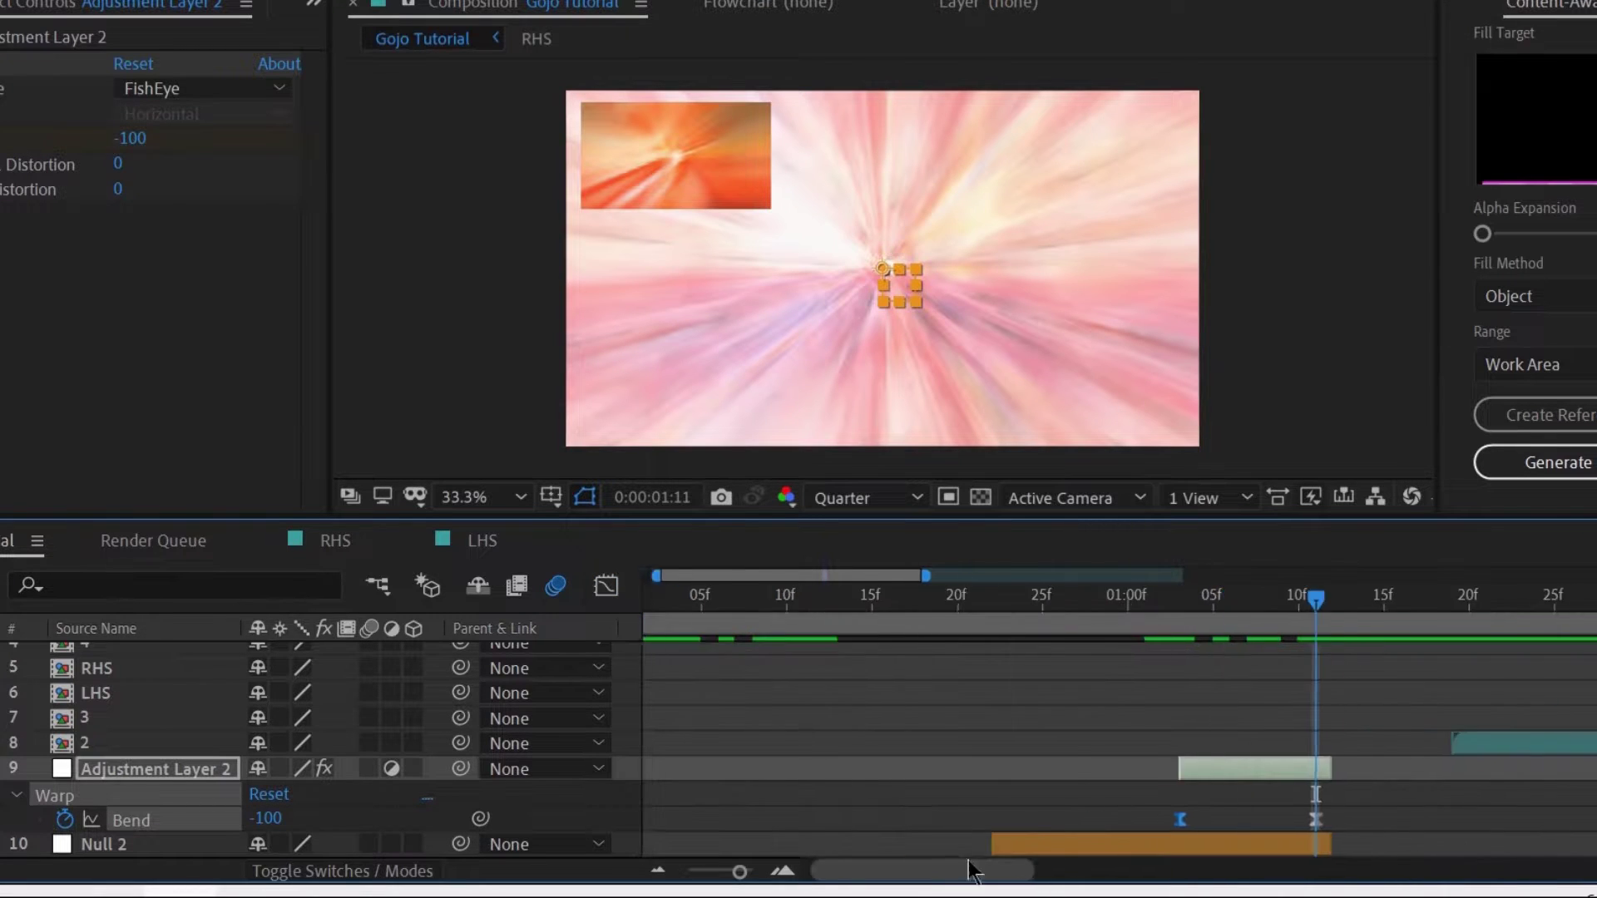
pyautogui.click(1091, 596)
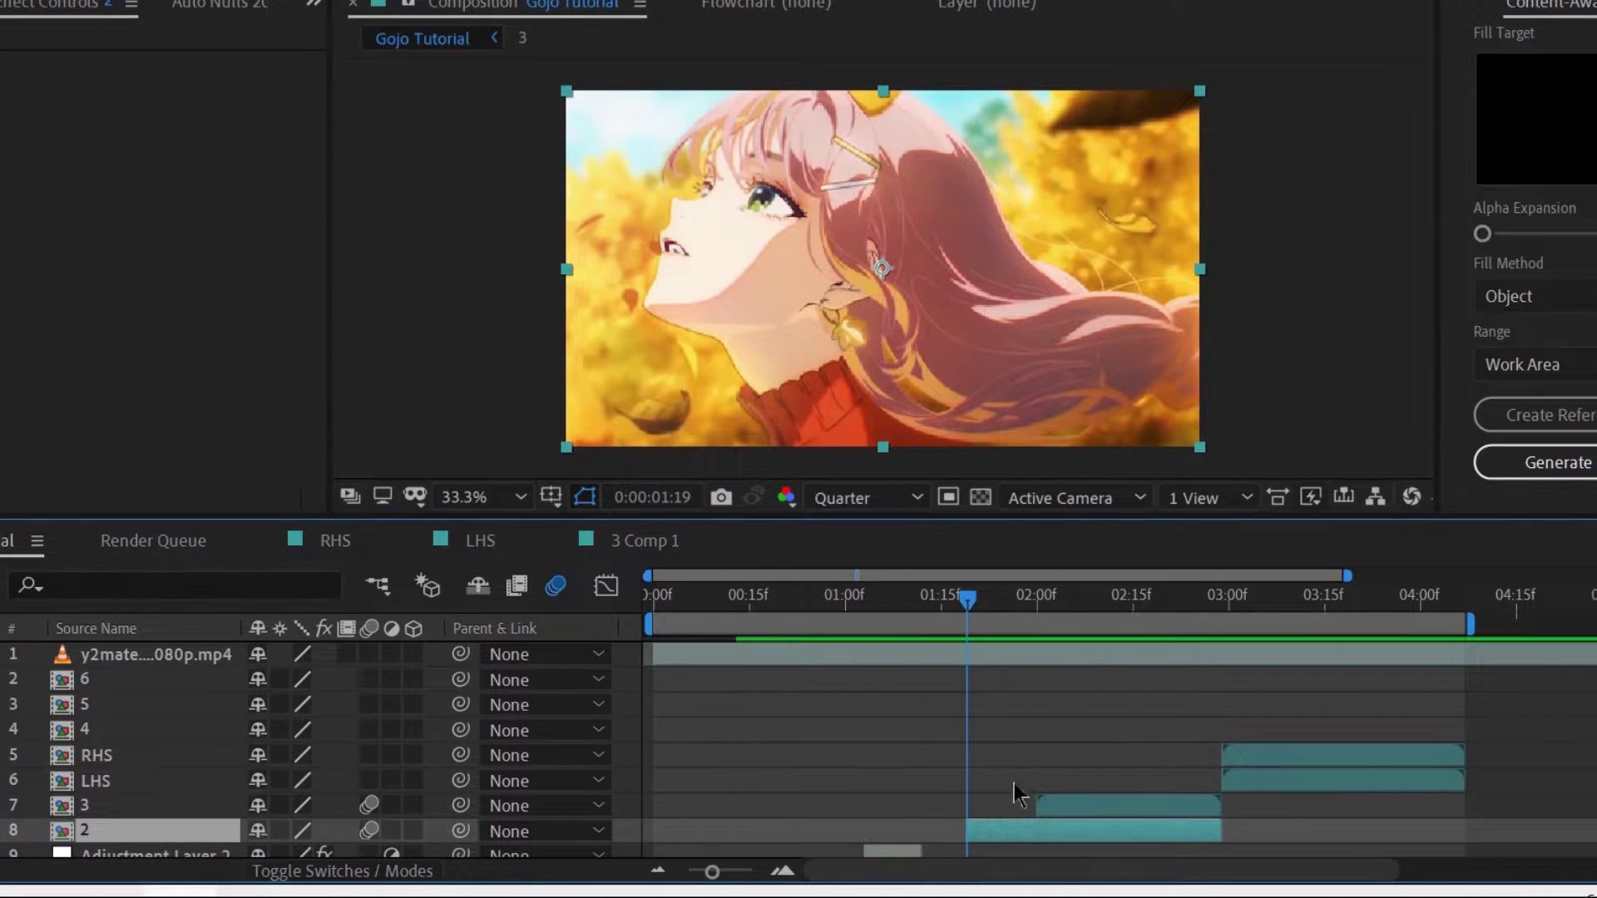
# - Draw a tall orange rectangle over the frame's left edge and place its shape layer between LHS and clip 3
pyautogui.scroll(-3, 1016, 790)
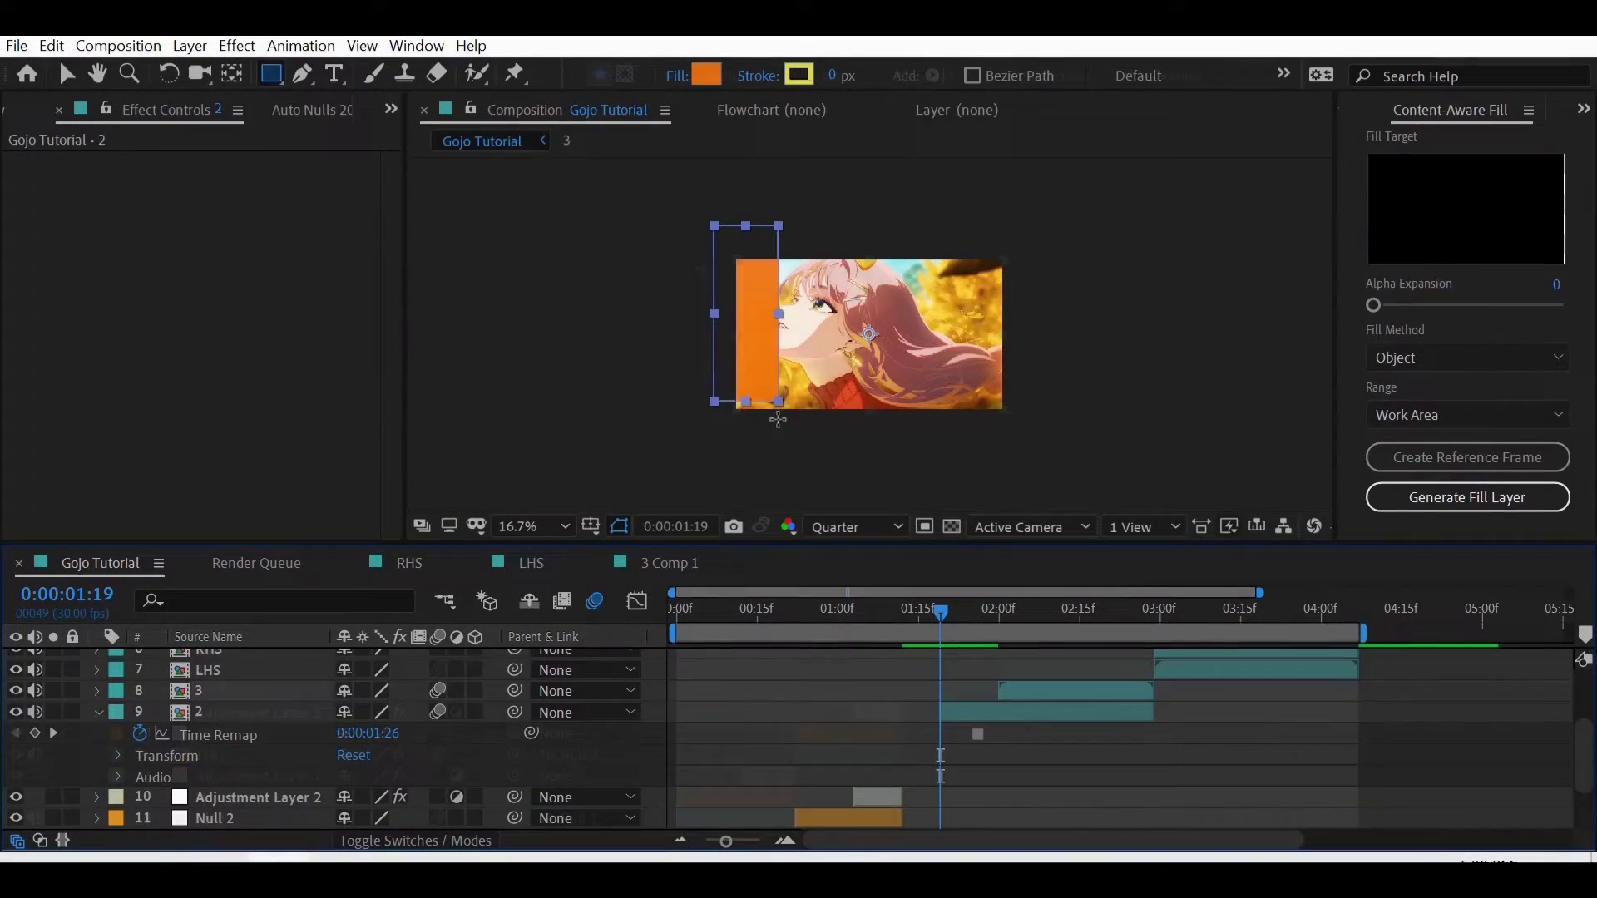
pyautogui.scroll(-5, 1072, 707)
pyautogui.scroll(5, 1071, 708)
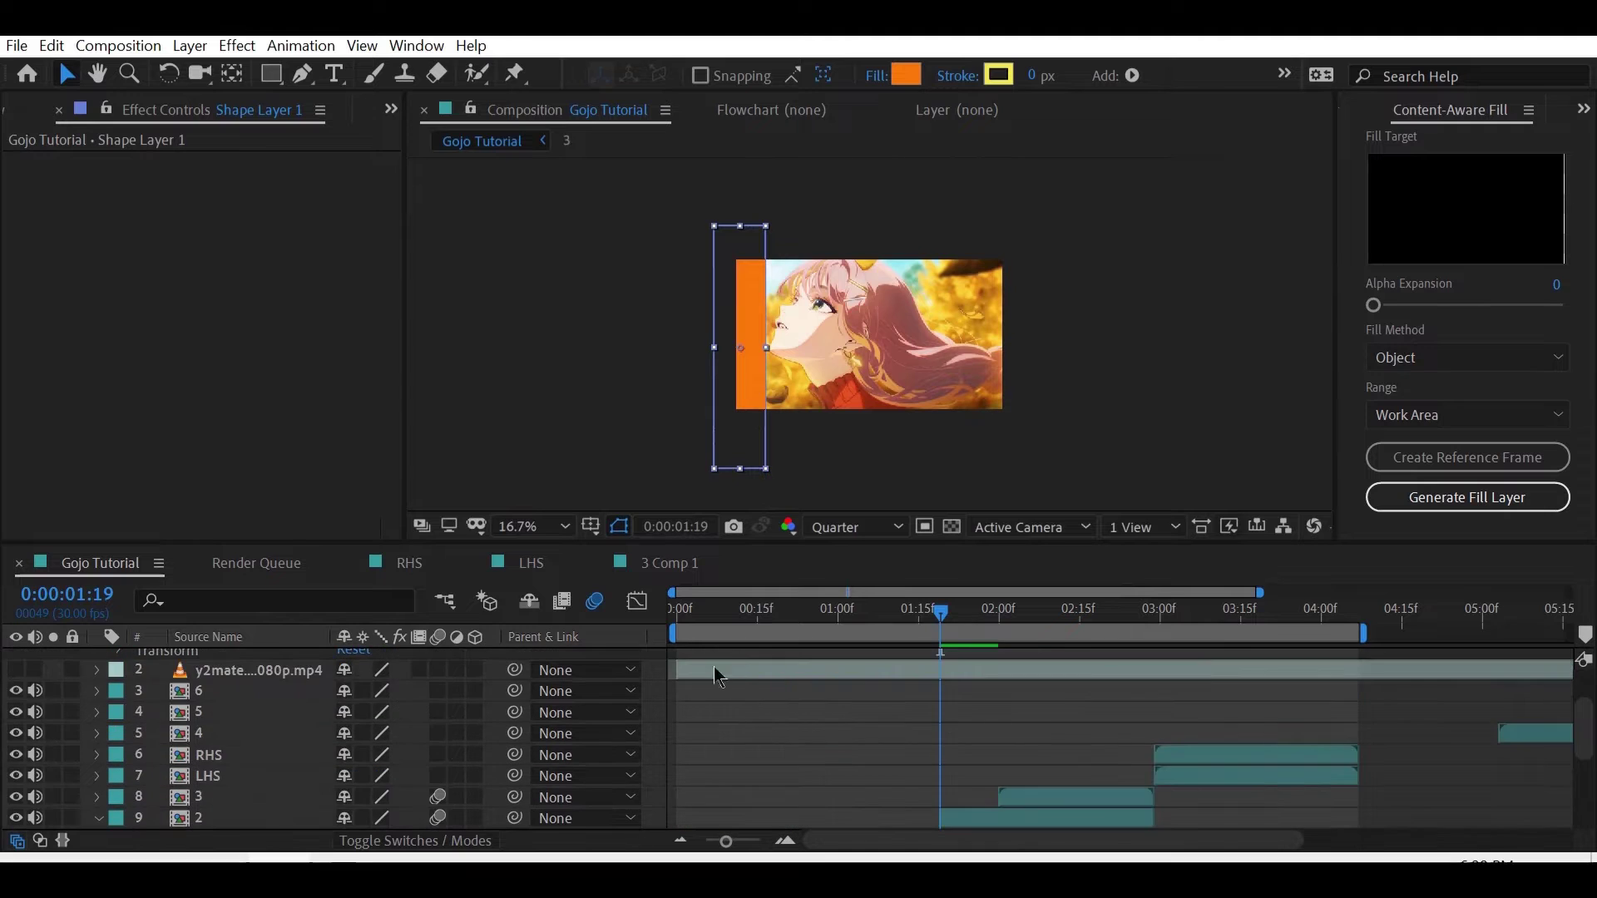
pyautogui.moveTo(288, 701); pyautogui.dragTo(271, 817)
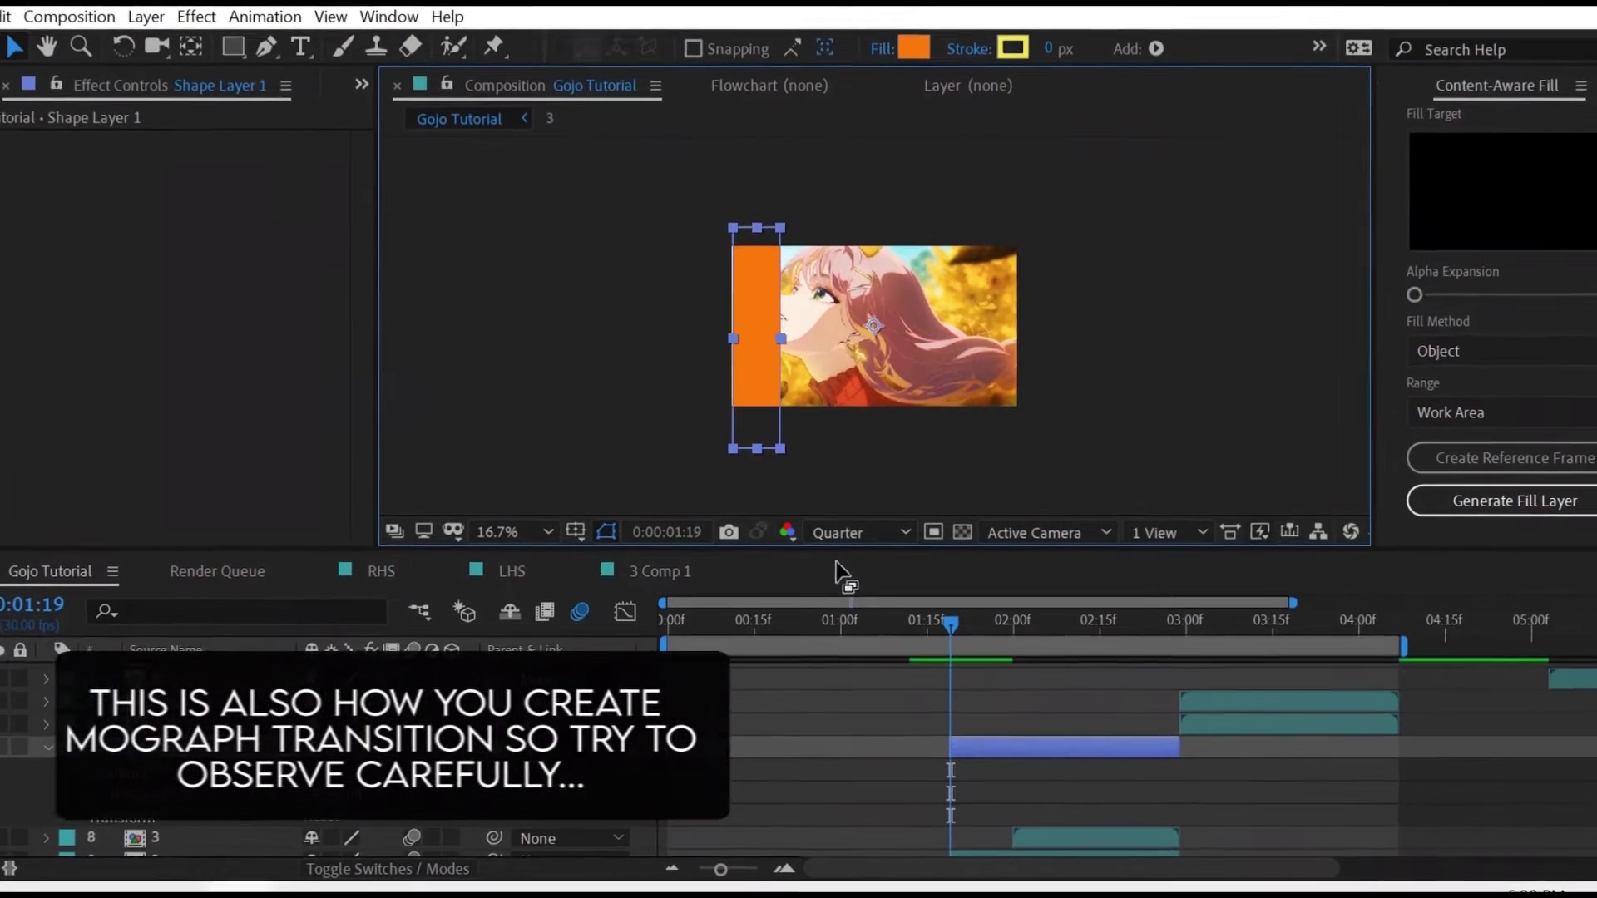
# - Keyframe Shape Layer 1's Position at 2904, 540 at 0:00:01:19, placing the rectangle just outside the frame's right edge
pyautogui.click(540, 526)
pyautogui.click(563, 112)
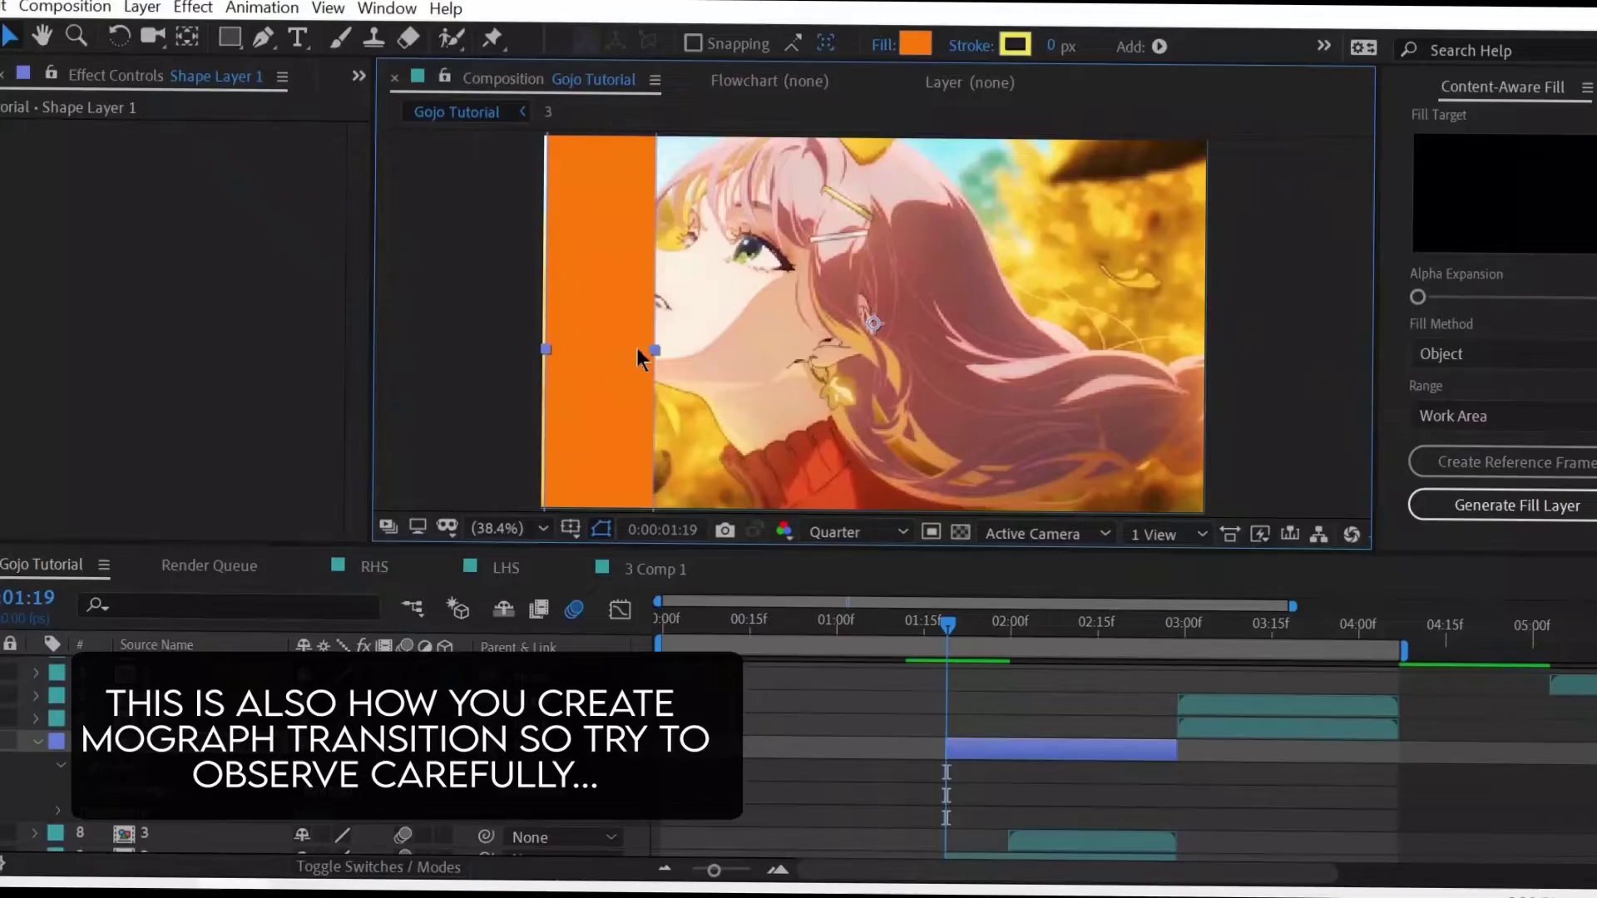
pyautogui.moveTo(644, 350); pyautogui.dragTo(639, 349)
pyautogui.press('p')
pyautogui.click(107, 763)
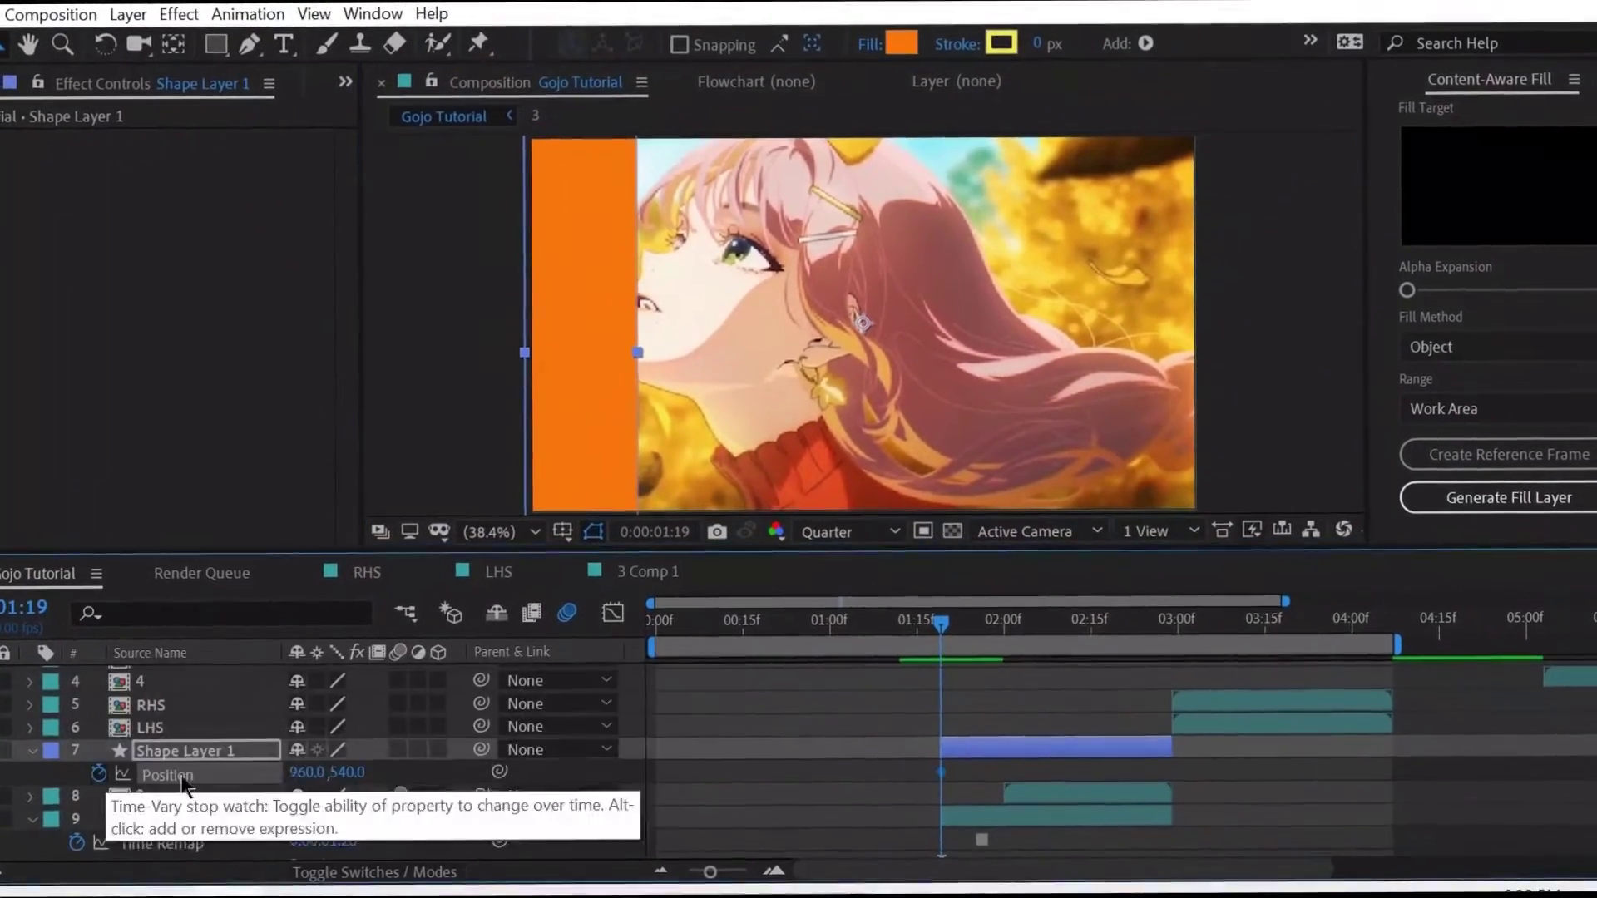
pyautogui.moveTo(318, 764); pyautogui.dragTo(1557, 747)
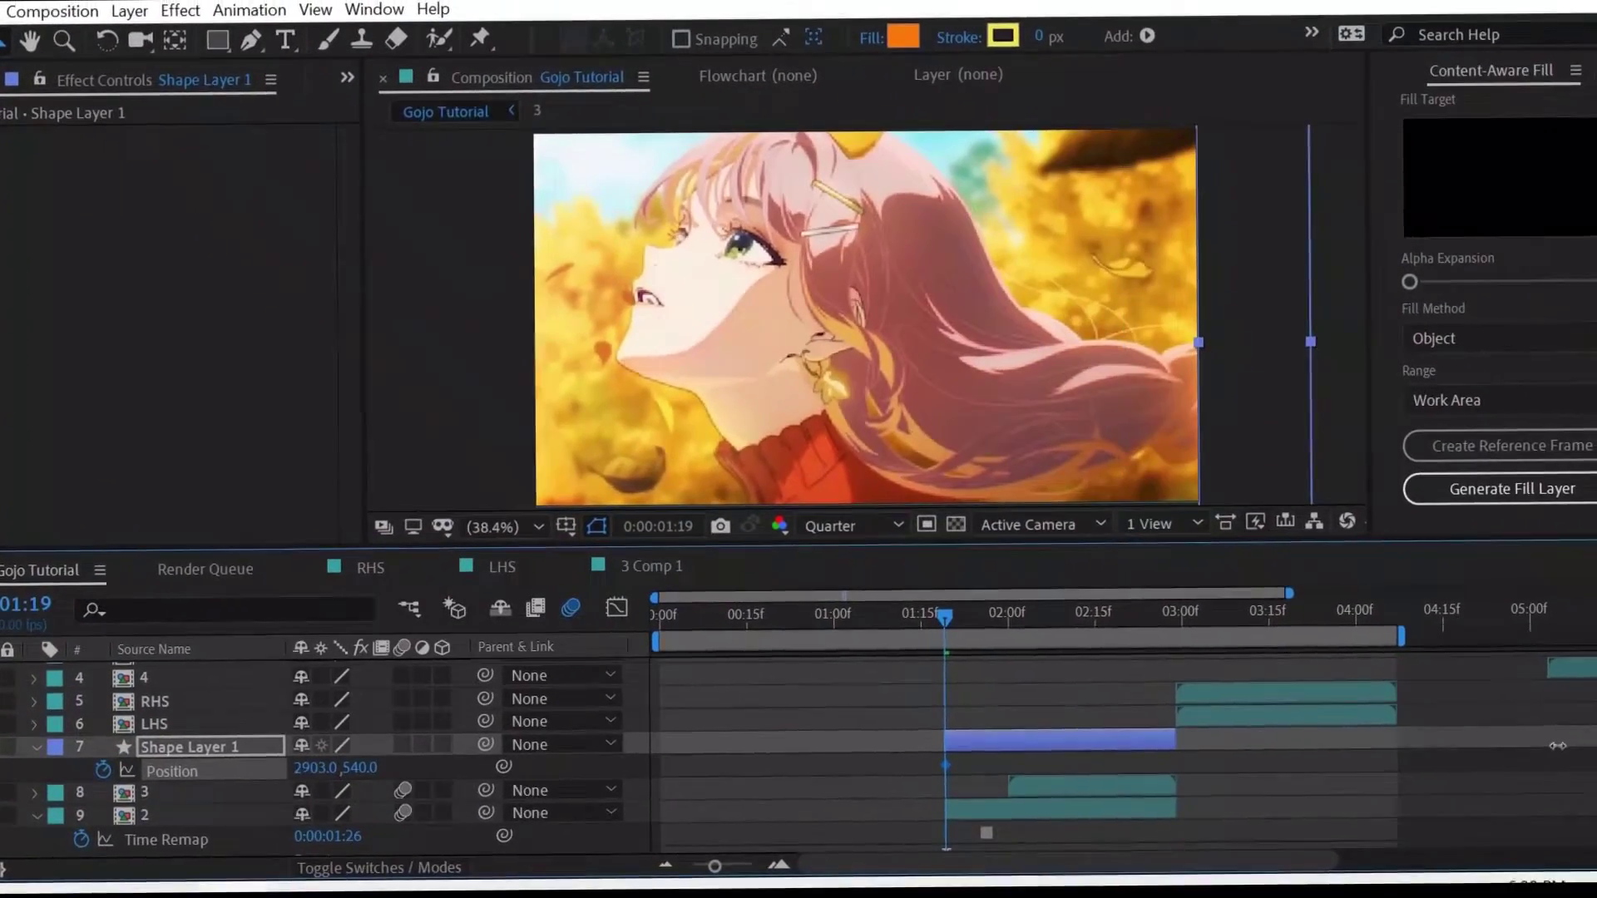
# - Move the rectangle just past the frame's left edge at 0:00:02:05, with its Position at 646.2, 540
pyautogui.click(1043, 622)
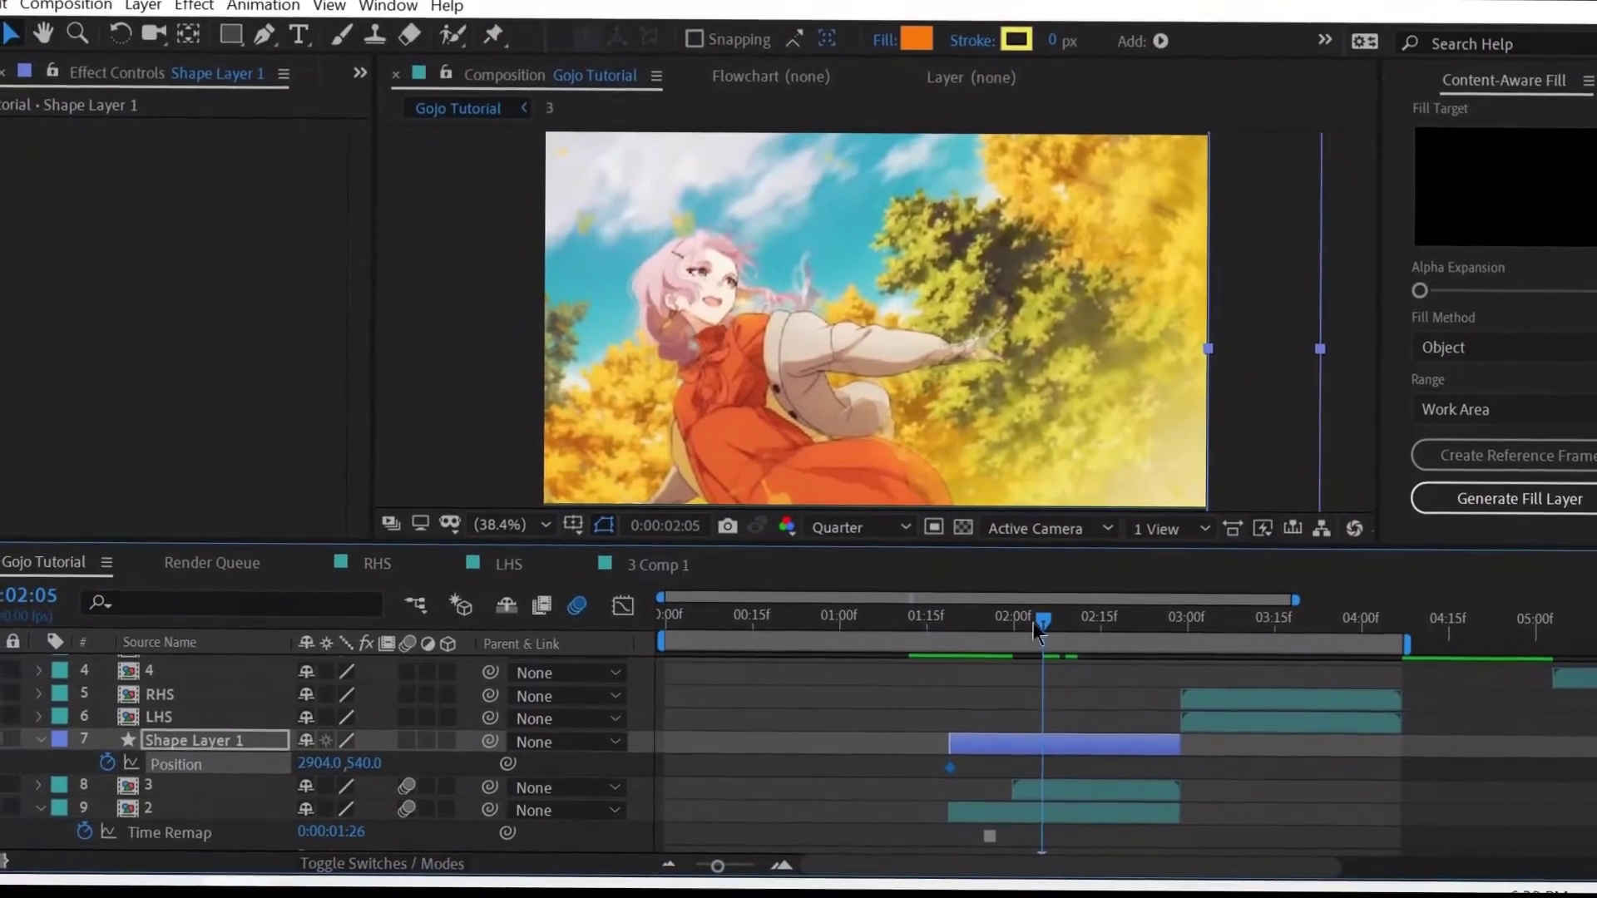
pyautogui.moveTo(1252, 462); pyautogui.dragTo(1153, 464)
pyautogui.moveTo(1156, 392); pyautogui.dragTo(481, 402)
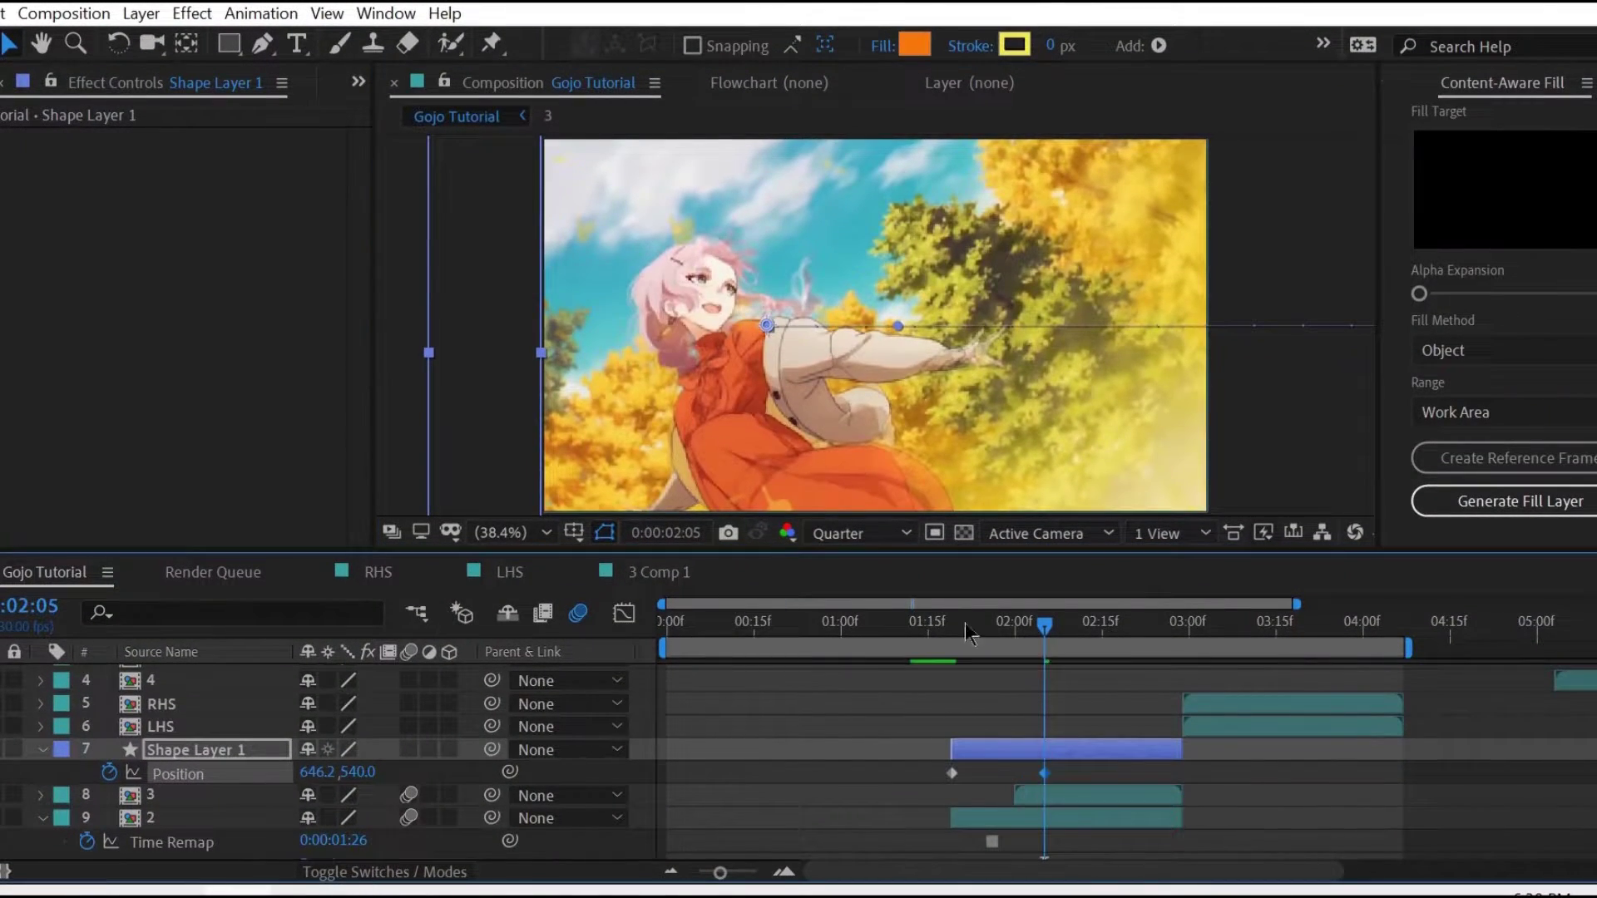
# - Keyframe clip 2's Position at 2962, 540 at 0:00:01:19 so it starts outside the frame's right edge
pyautogui.click(954, 622)
pyautogui.scroll(-1, 998, 740)
pyautogui.click(990, 763)
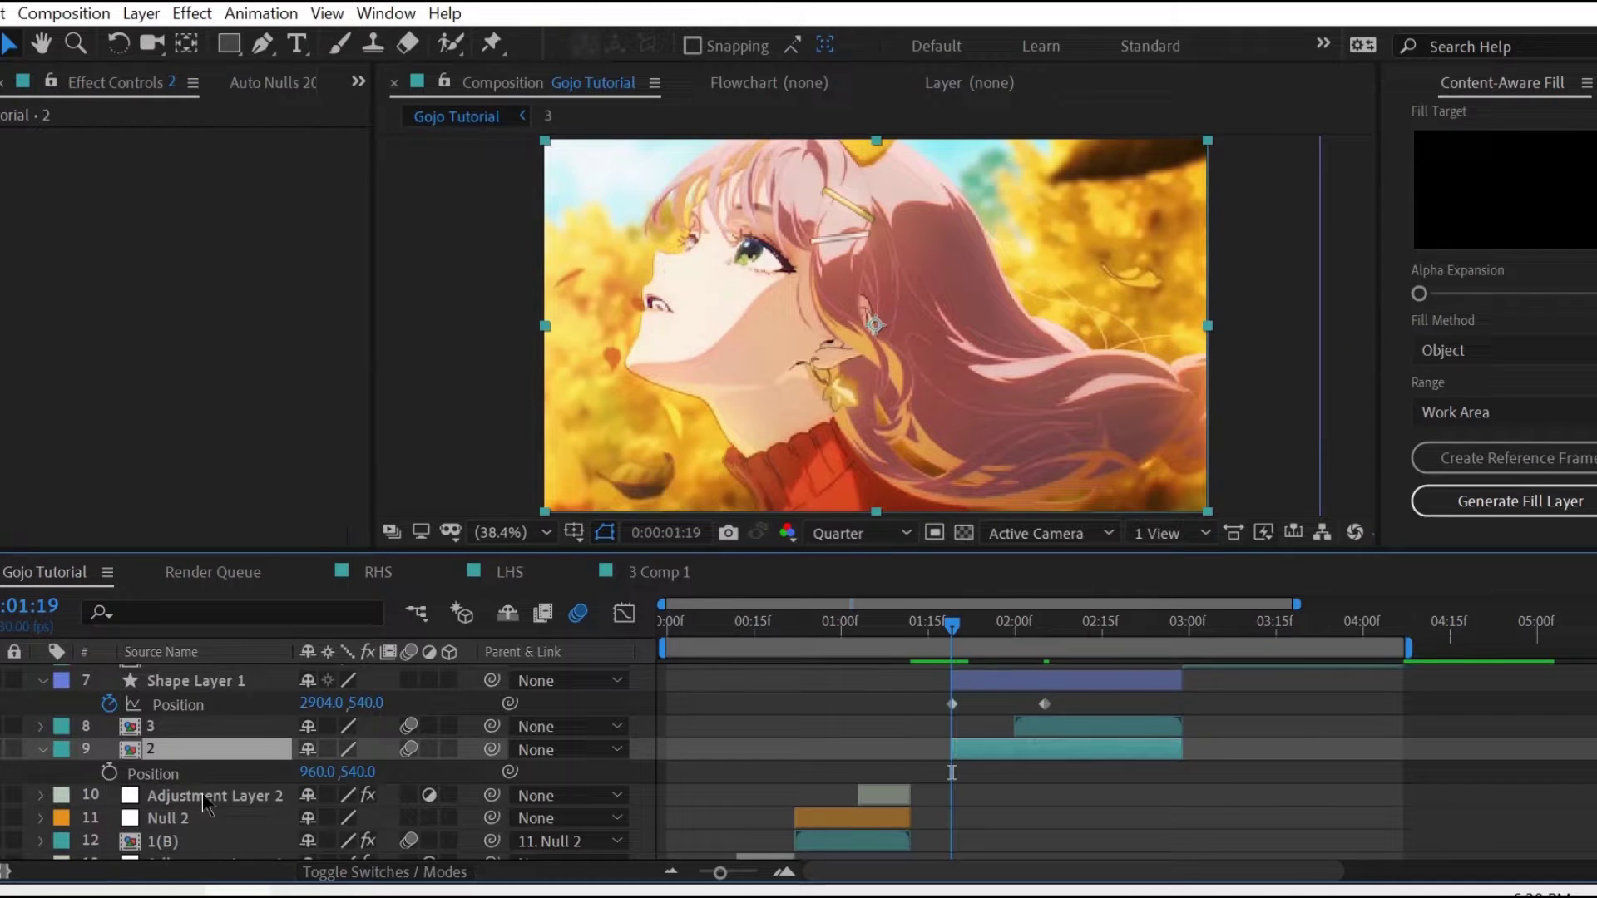
pyautogui.moveTo(317, 772); pyautogui.dragTo(1568, 794)
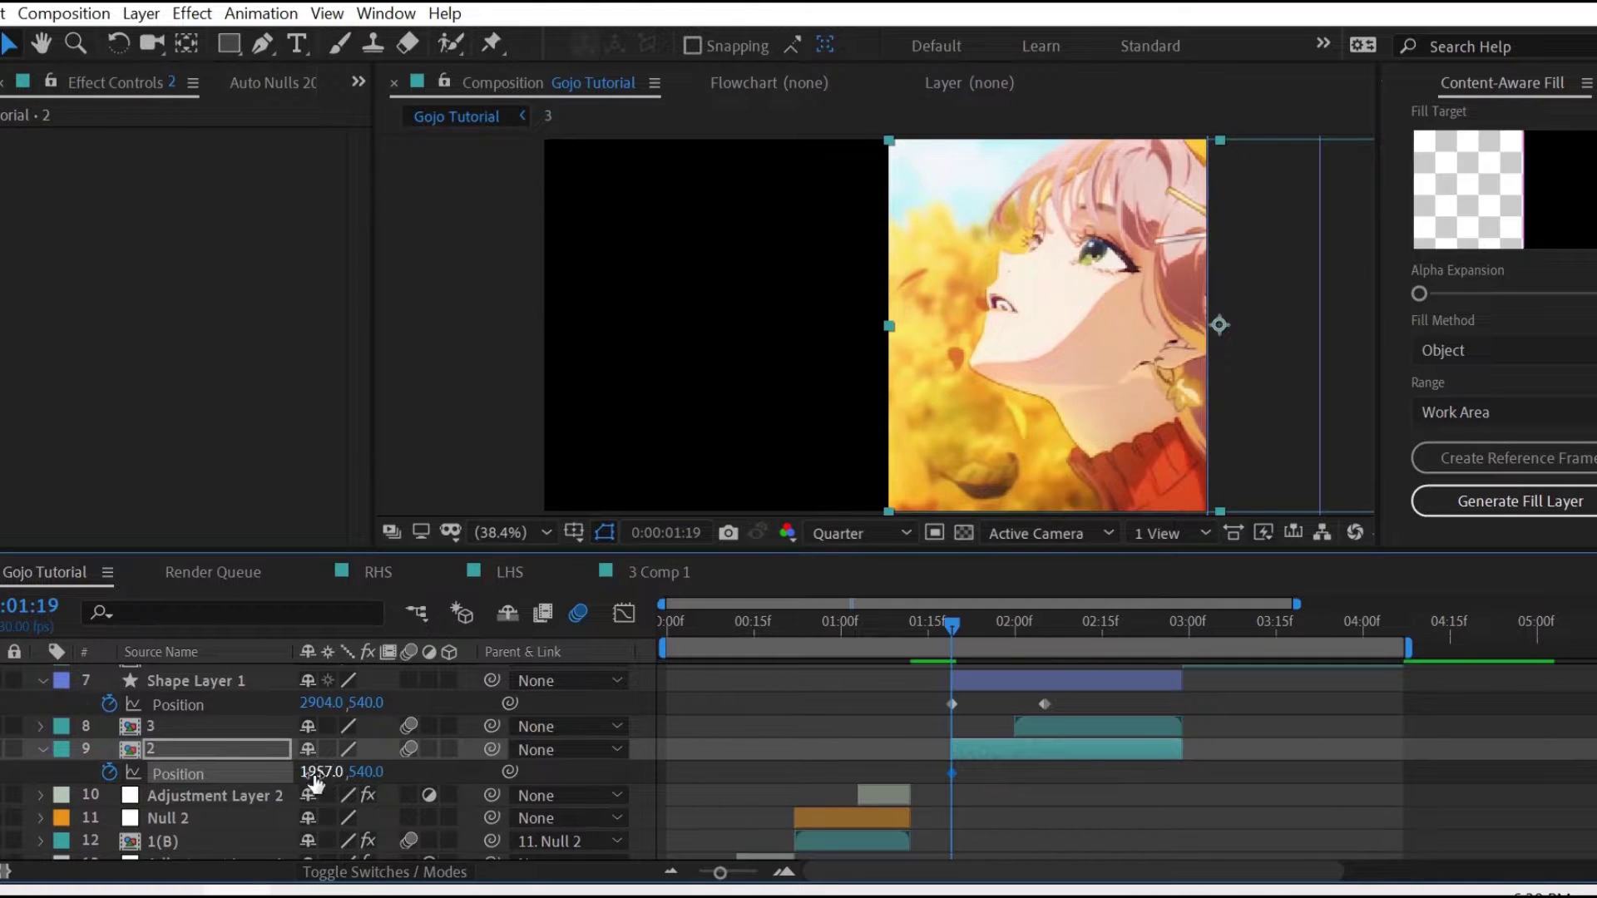
pyautogui.moveTo(316, 772); pyautogui.dragTo(583, 775)
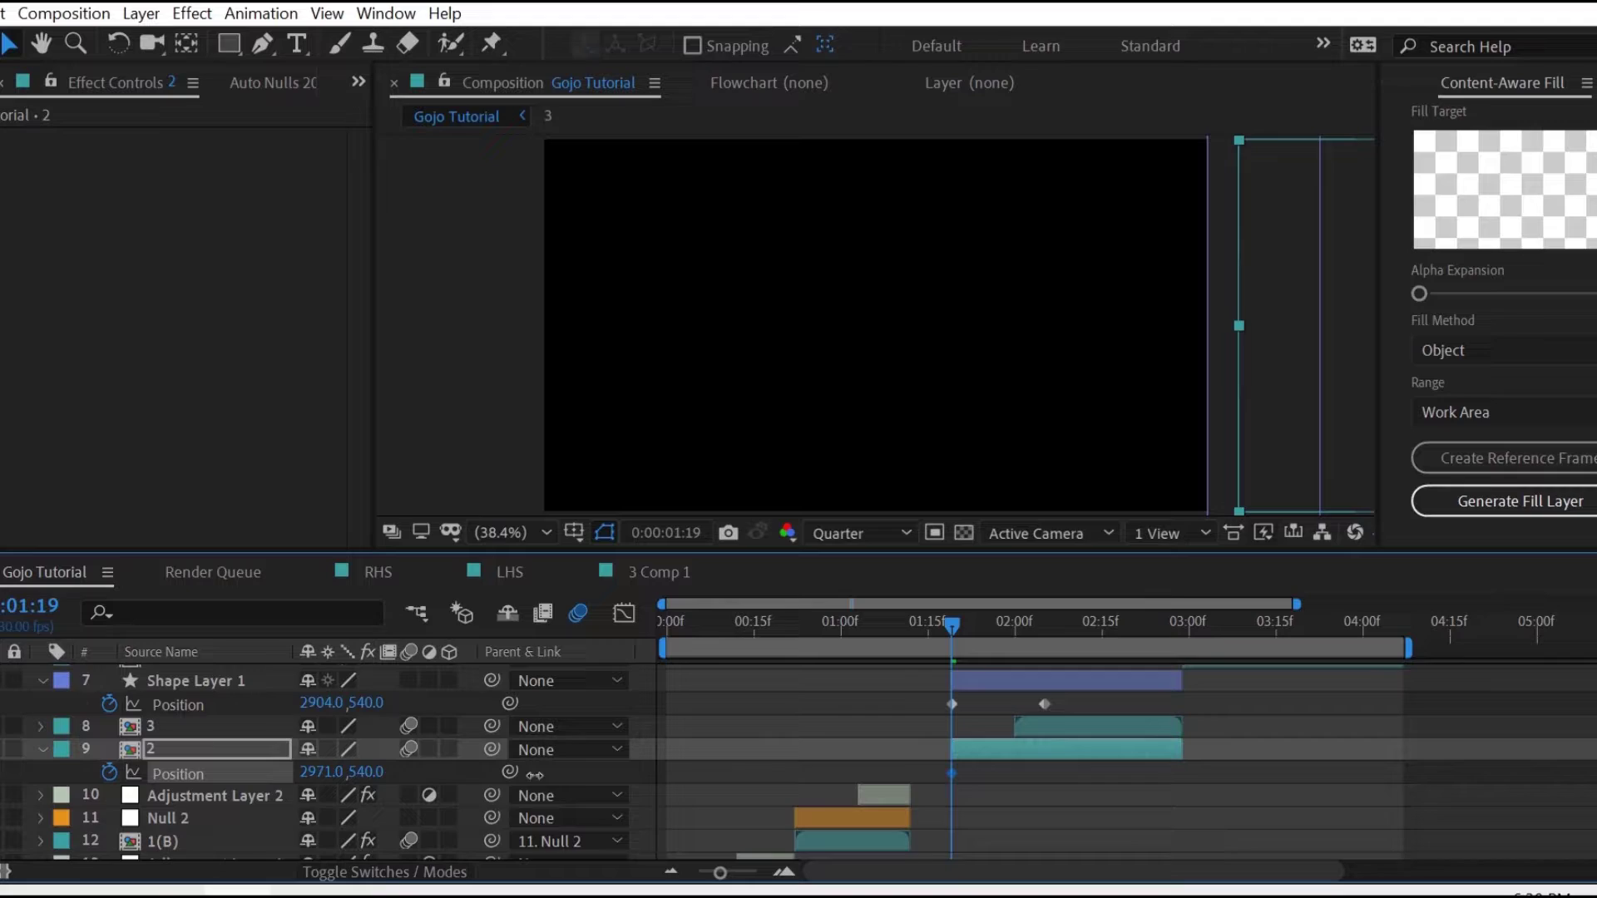
# - Shift Shape Layer 1 slightly ahead of clip 2 and reset clip 2's Position to 960, 540 at 0:00:02:04
pyautogui.moveTo(980, 682); pyautogui.dragTo(974, 684)
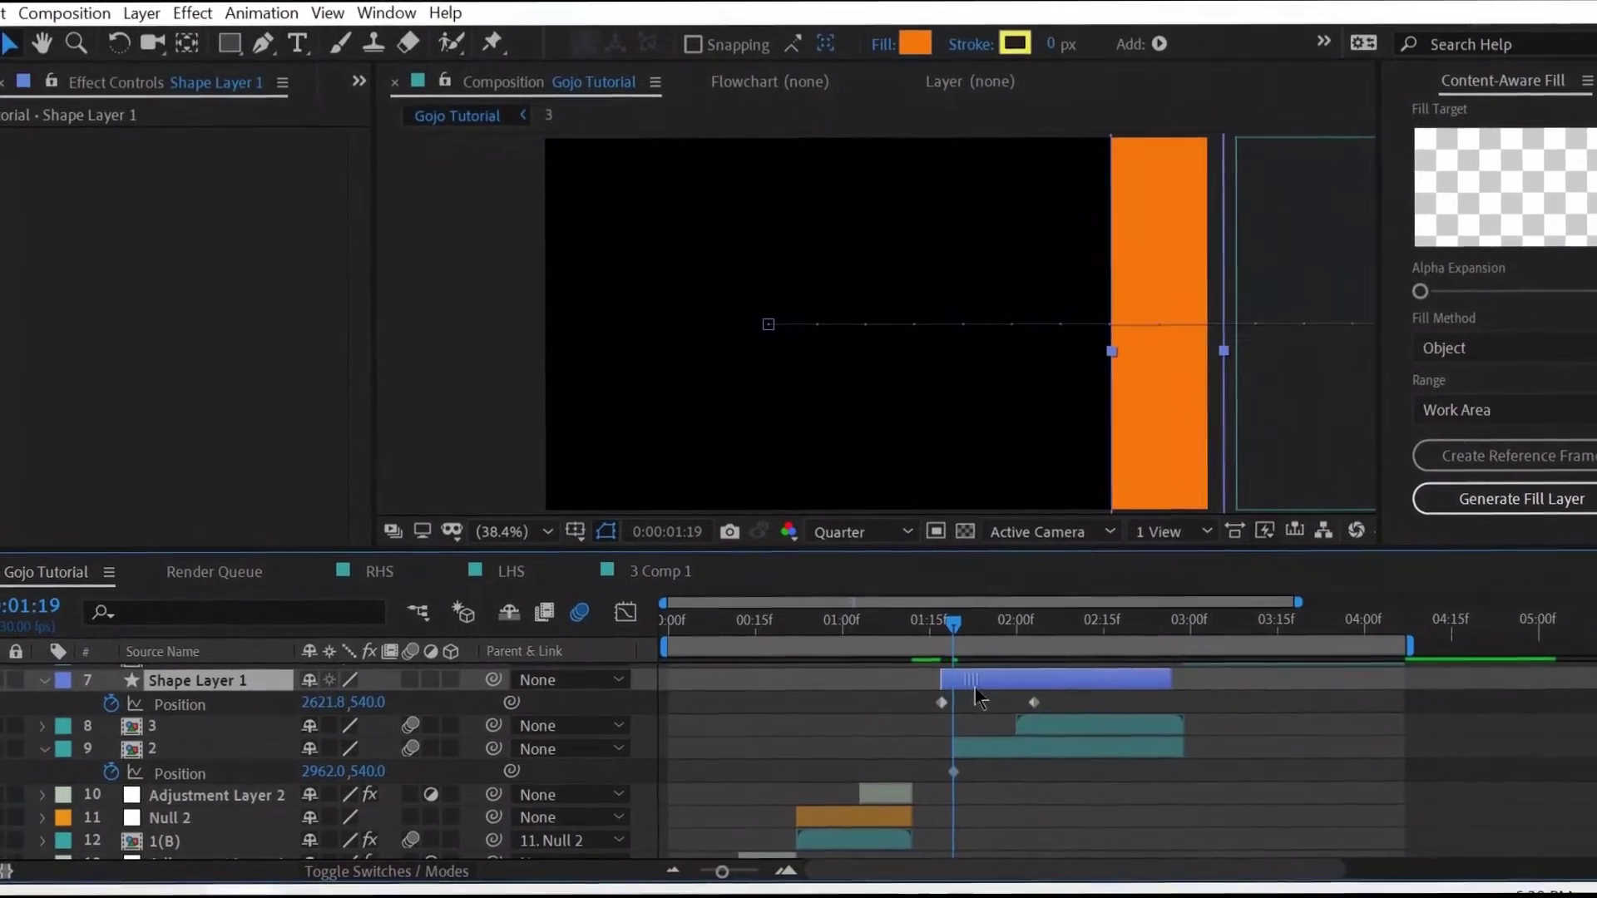
pyautogui.moveTo(956, 628); pyautogui.dragTo(1038, 624)
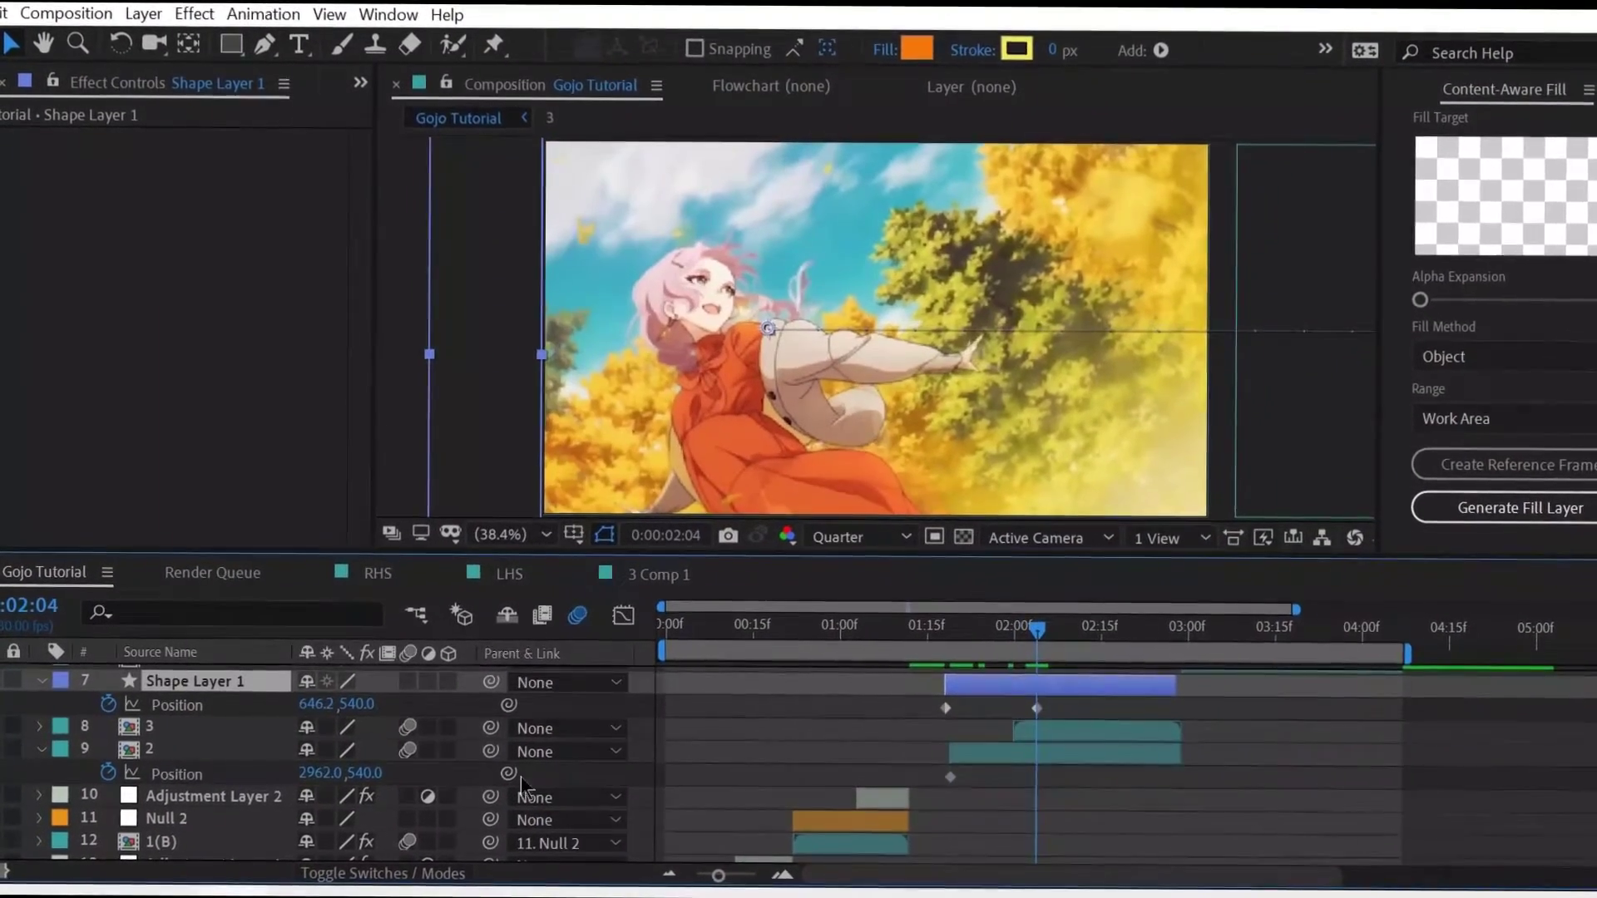
pyautogui.rightClick(229, 770)
pyautogui.click(329, 634)
pyautogui.click(957, 624)
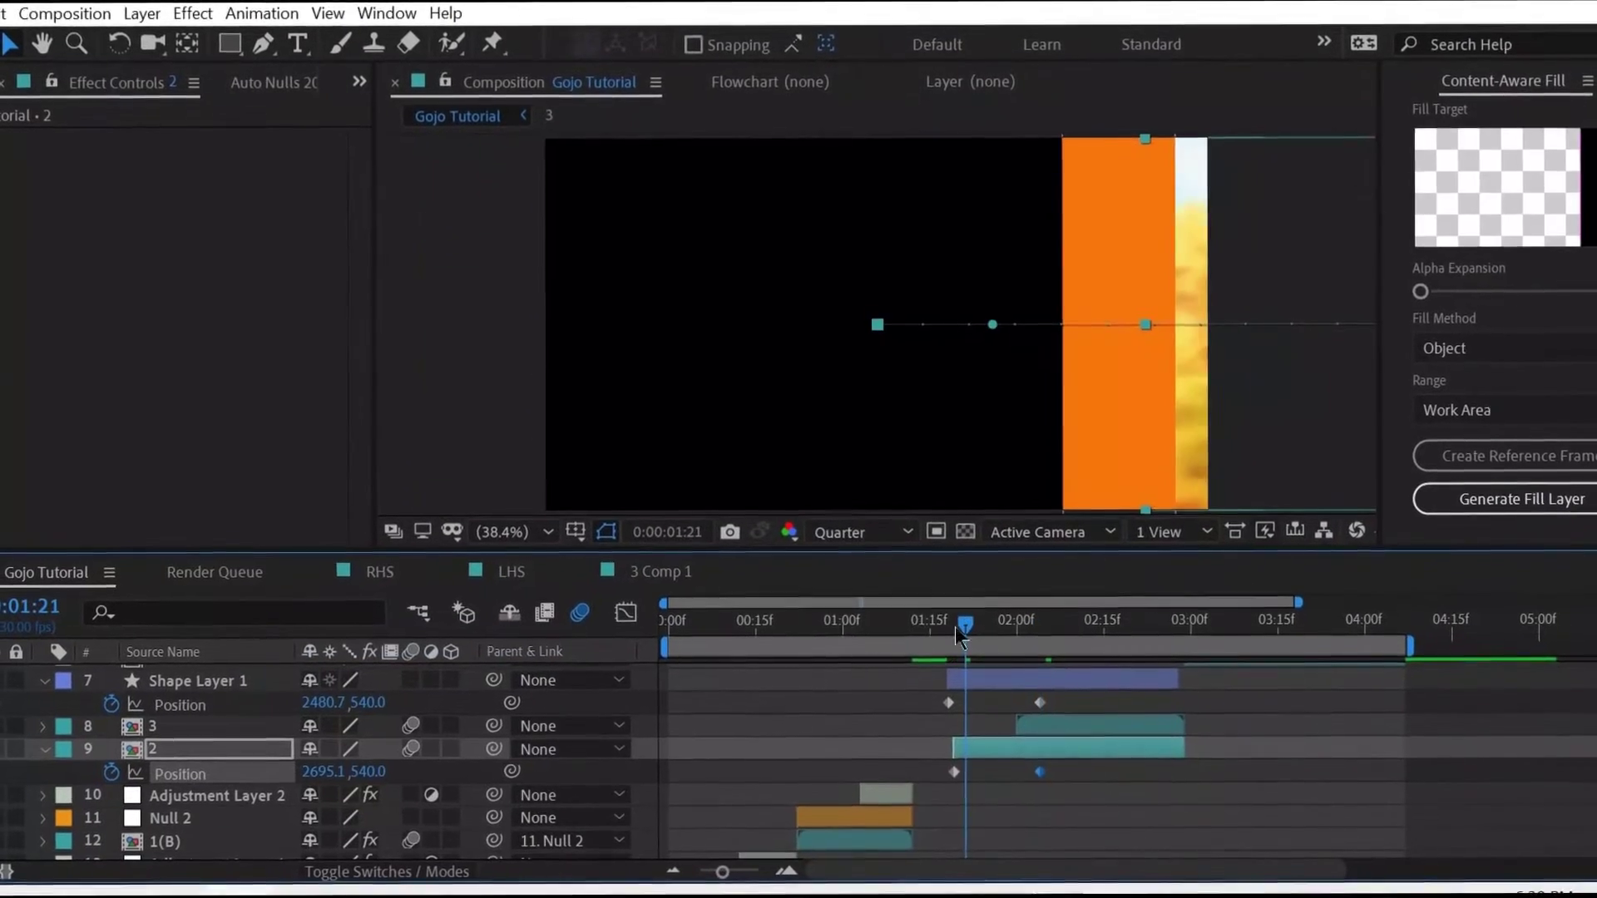
# - Ease the Position keyframes of Shape Layer 1 and clip 2 and apply the Flow curve 0.03, 0.84, 0.28, 0.94
pyautogui.moveTo(1091, 785); pyautogui.dragTo(912, 705)
pyautogui.press('F9')
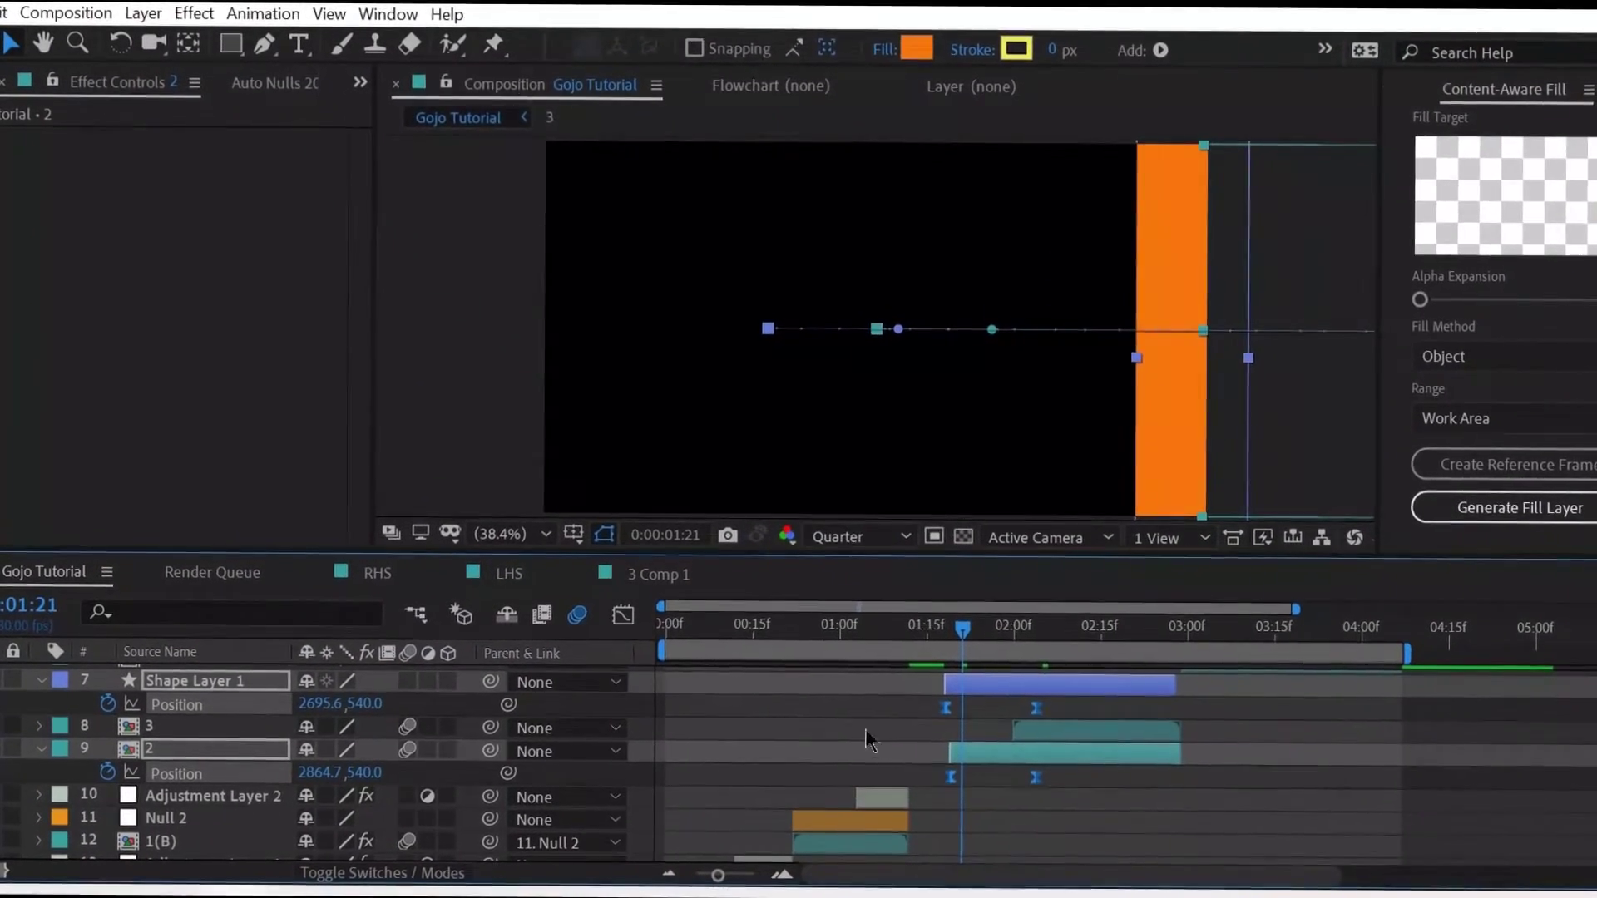
pyautogui.click(3, 84)
pyautogui.moveTo(39, 250); pyautogui.dragTo(39, 148)
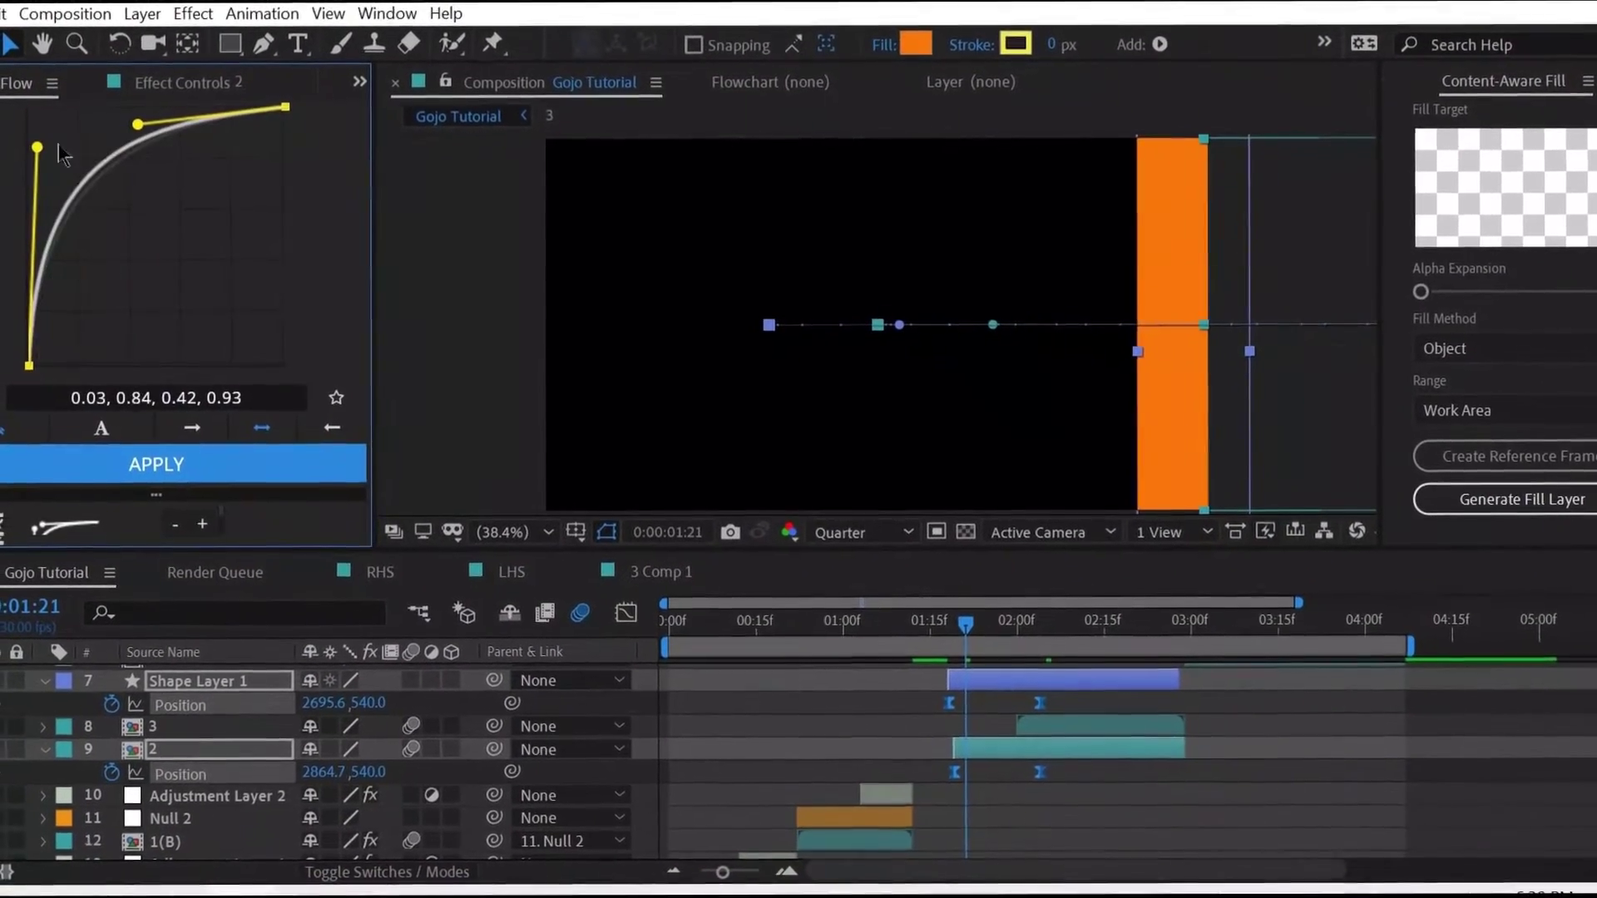
pyautogui.moveTo(135, 122); pyautogui.dragTo(103, 124)
pyautogui.click(324, 459)
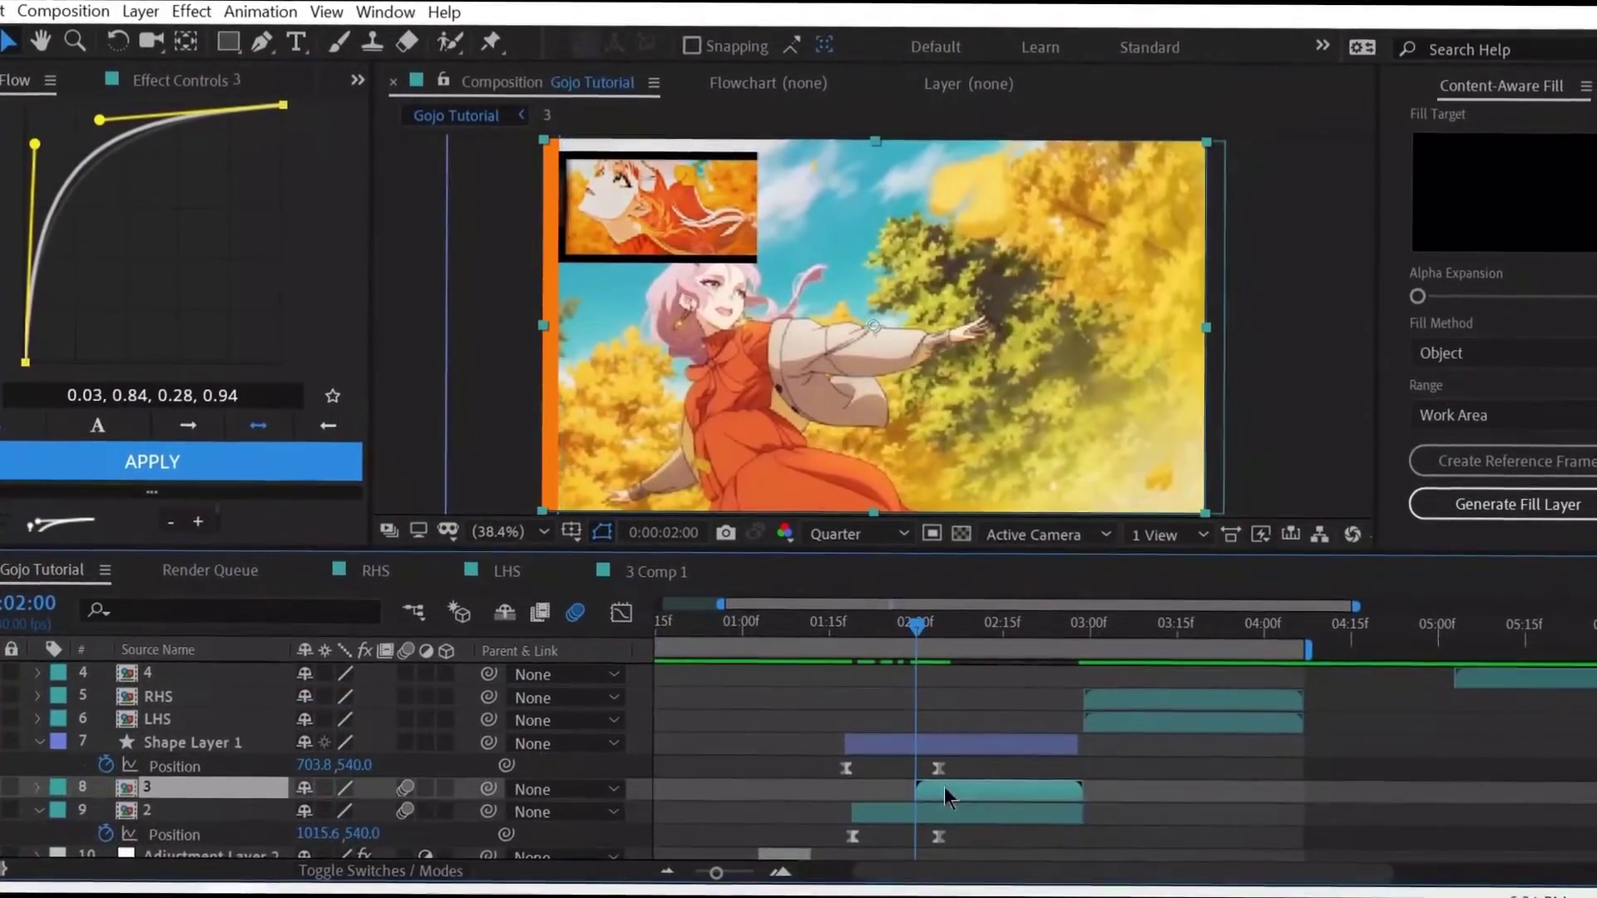
# - Keyframe clip 3's Scale at 48% and Rotation at -22° at 0:00:02:00
pyautogui.press('s')
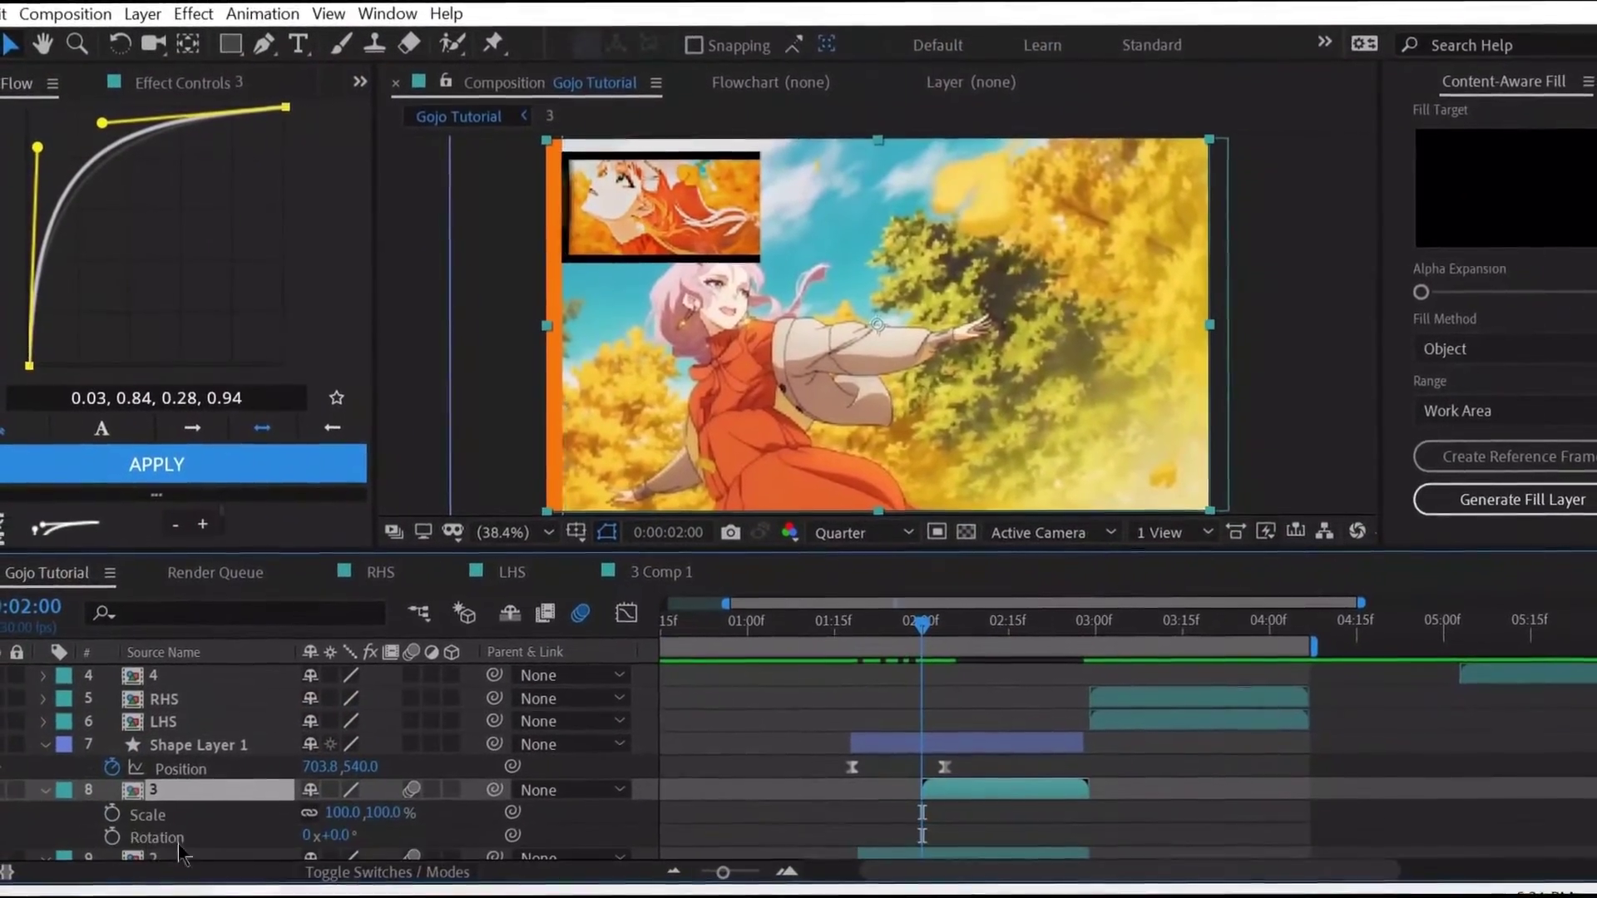
pyautogui.hotkey('shift', 'r')
pyautogui.click(109, 815)
pyautogui.click(109, 838)
pyautogui.click(379, 815)
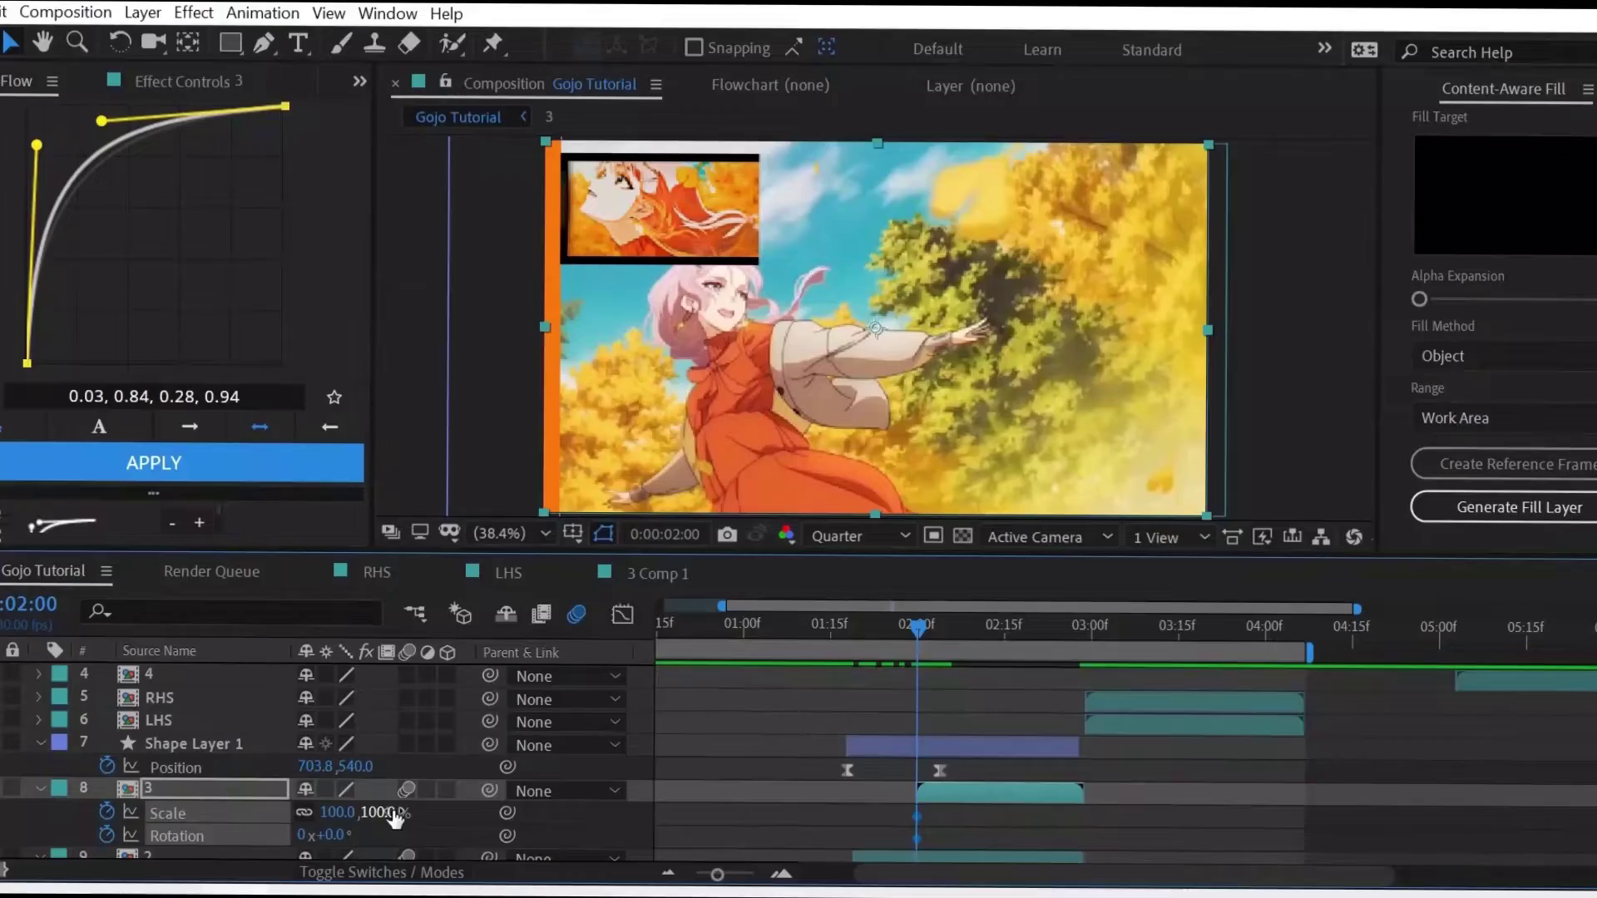
pyautogui.write('48')
pyautogui.press('Return')
pyautogui.click(341, 833)
pyautogui.write('-22')
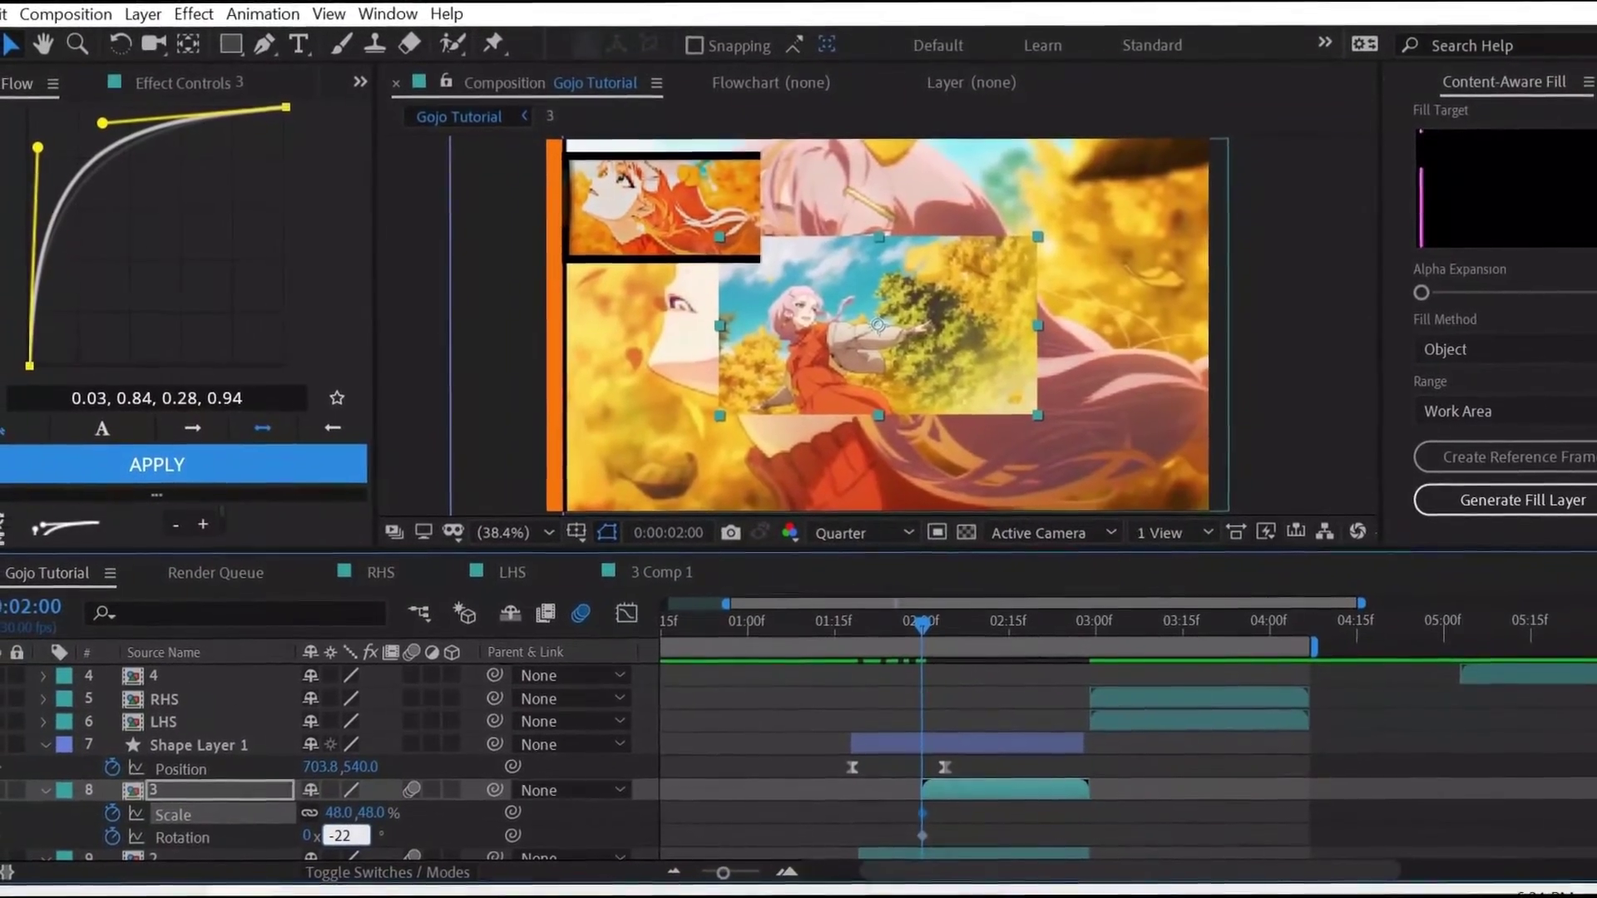
pyautogui.press('Return')
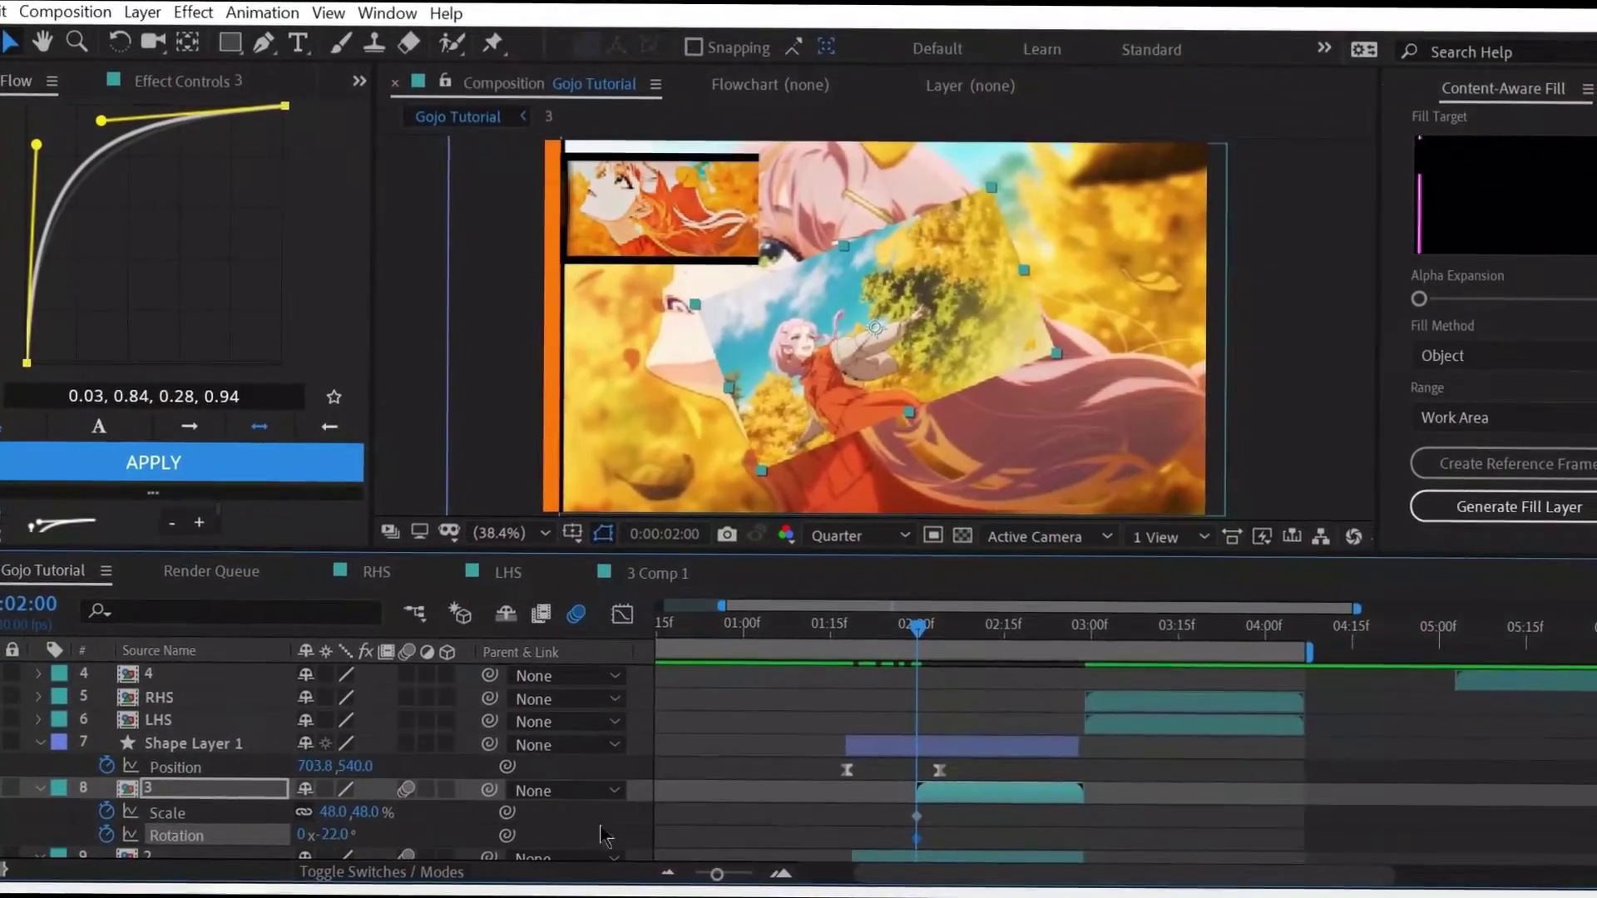
# - Reset clip 3's Scale to 100% and Rotation to 0° at 0:00:02:12 as second keyframes
pyautogui.scroll(-3, 963, 762)
pyautogui.moveTo(919, 623); pyautogui.dragTo(990, 624)
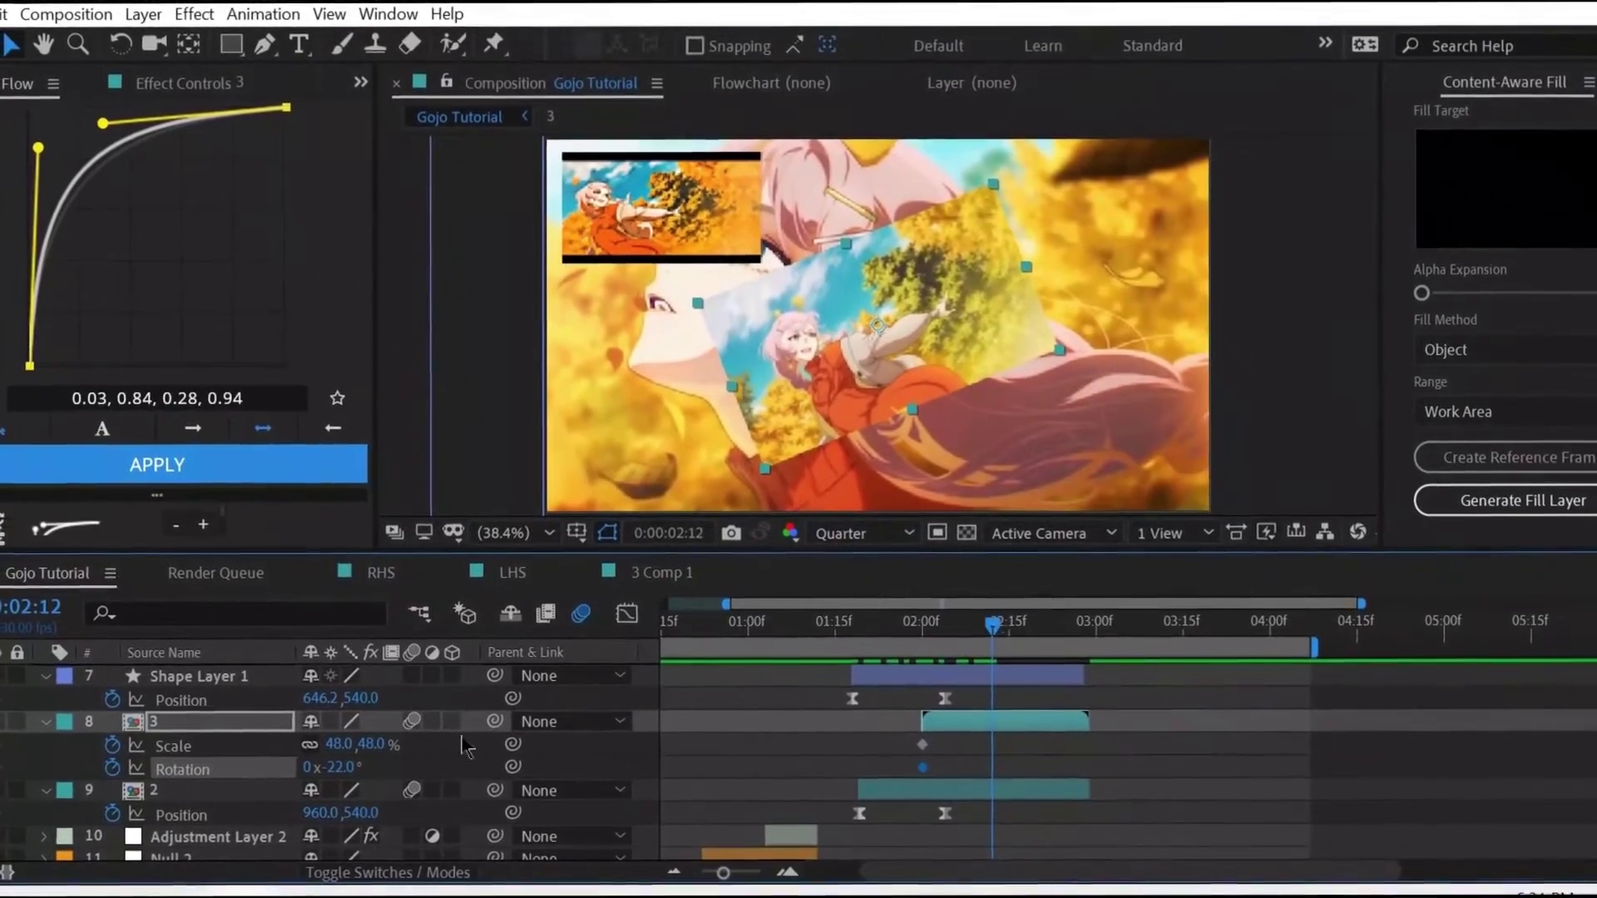
pyautogui.keyDown('shift'); pyautogui.click(241, 746); pyautogui.keyUp('shift')
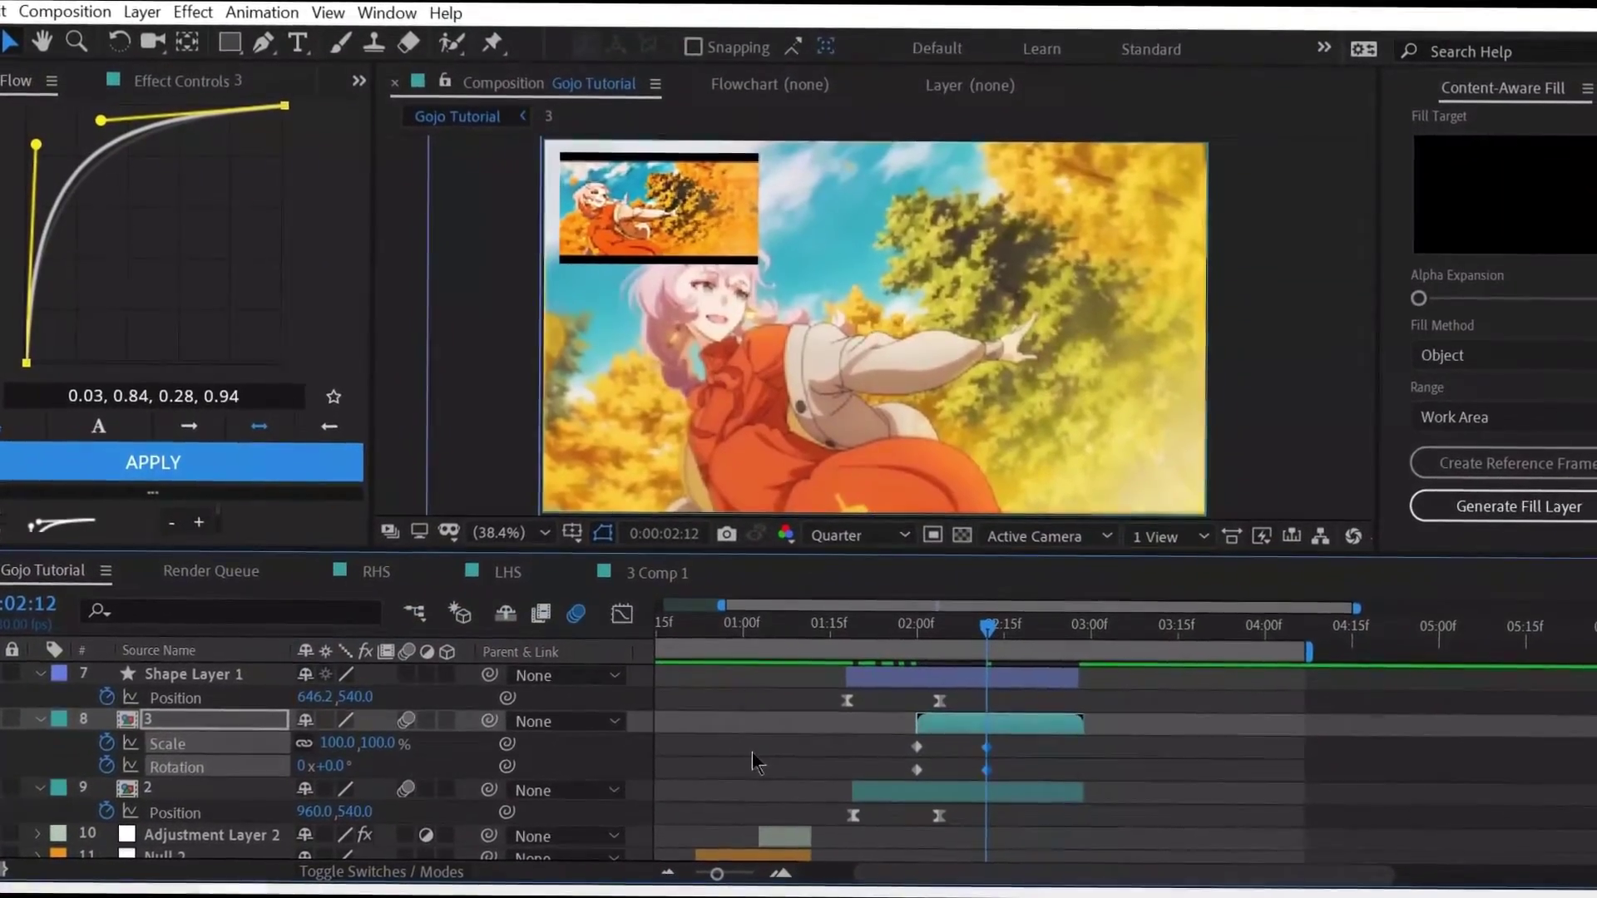
# - Easy-ease clip 3's Scale and Rotation end keyframes at 0:00:02:12
pyautogui.click(916, 632)
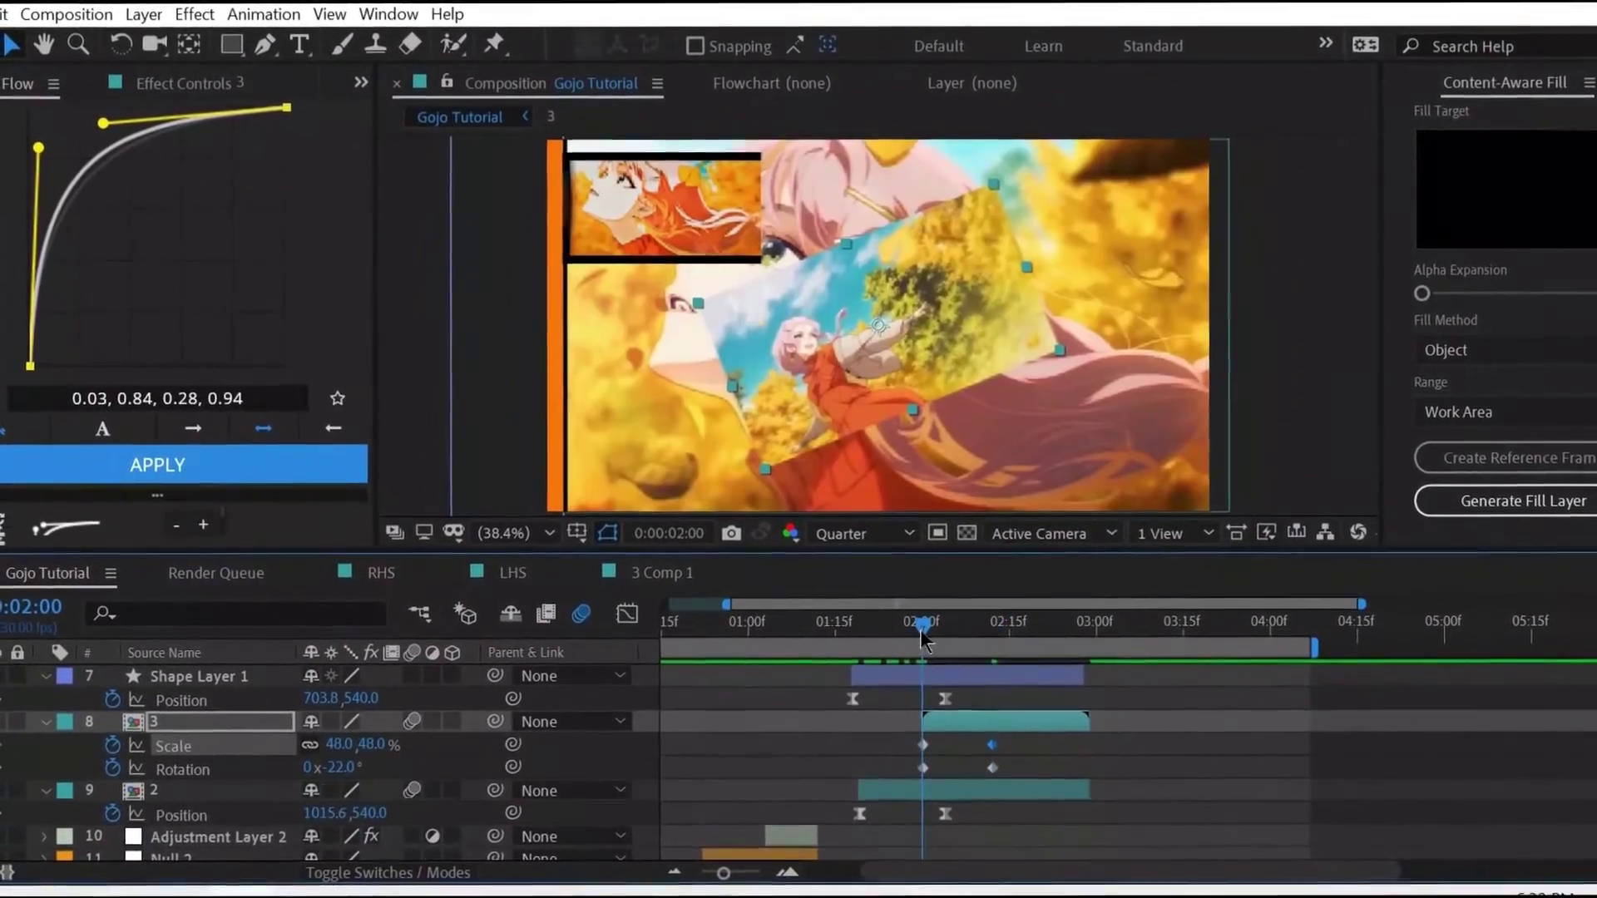
pyautogui.hotkey('shift', 't')
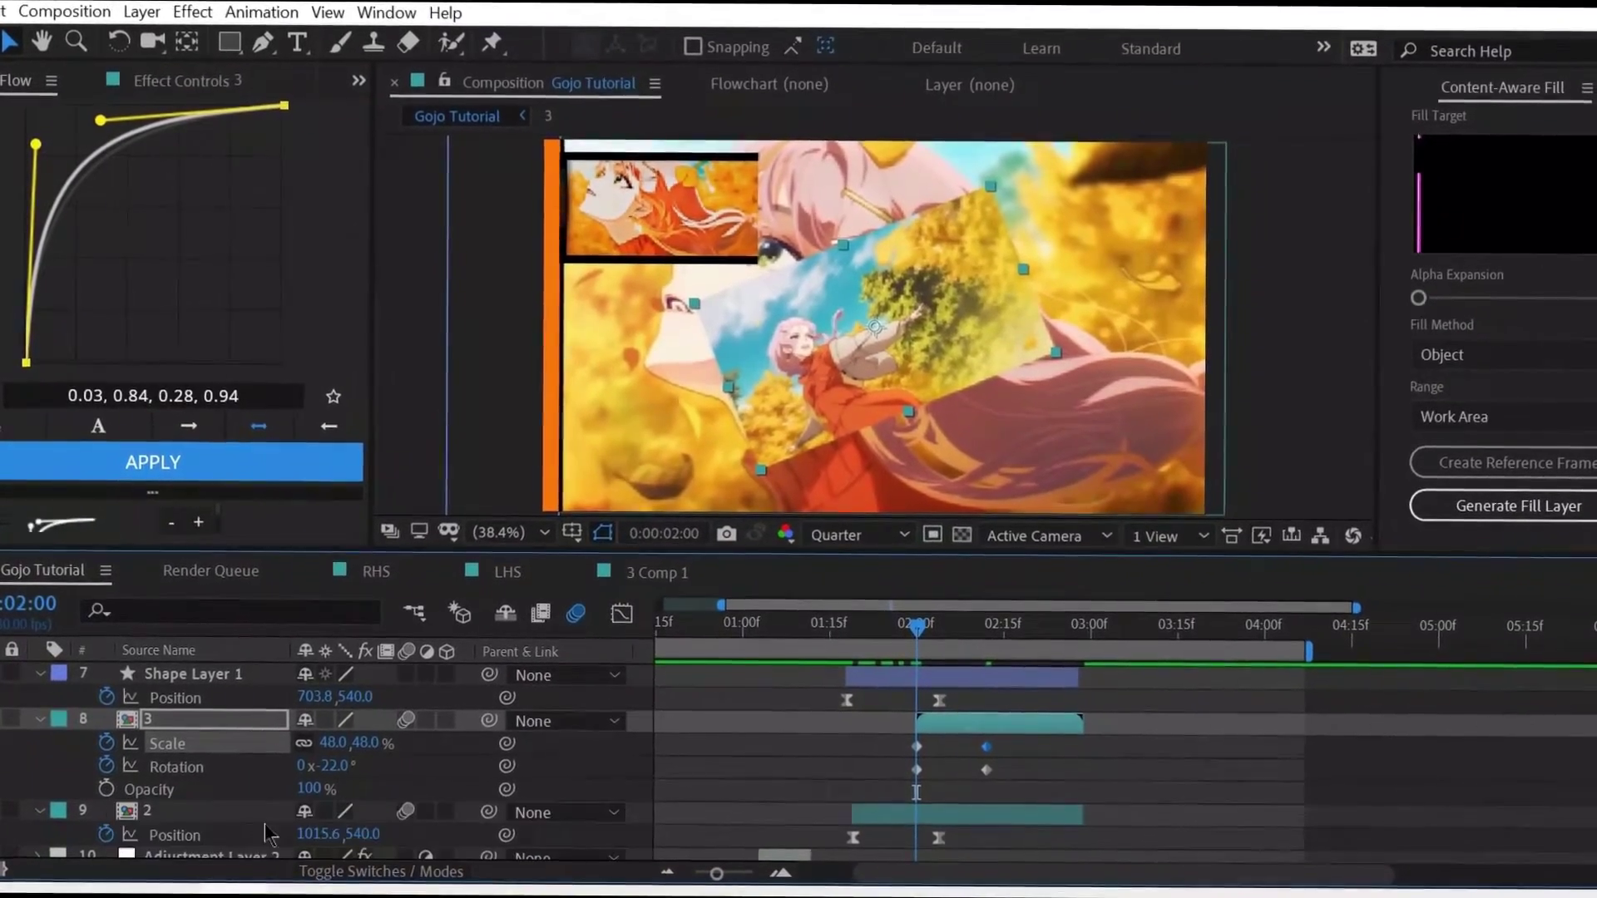
pyautogui.press('u')
pyautogui.press('u')
pyautogui.moveTo(1008, 738); pyautogui.dragTo(969, 782)
pyautogui.press('F9')
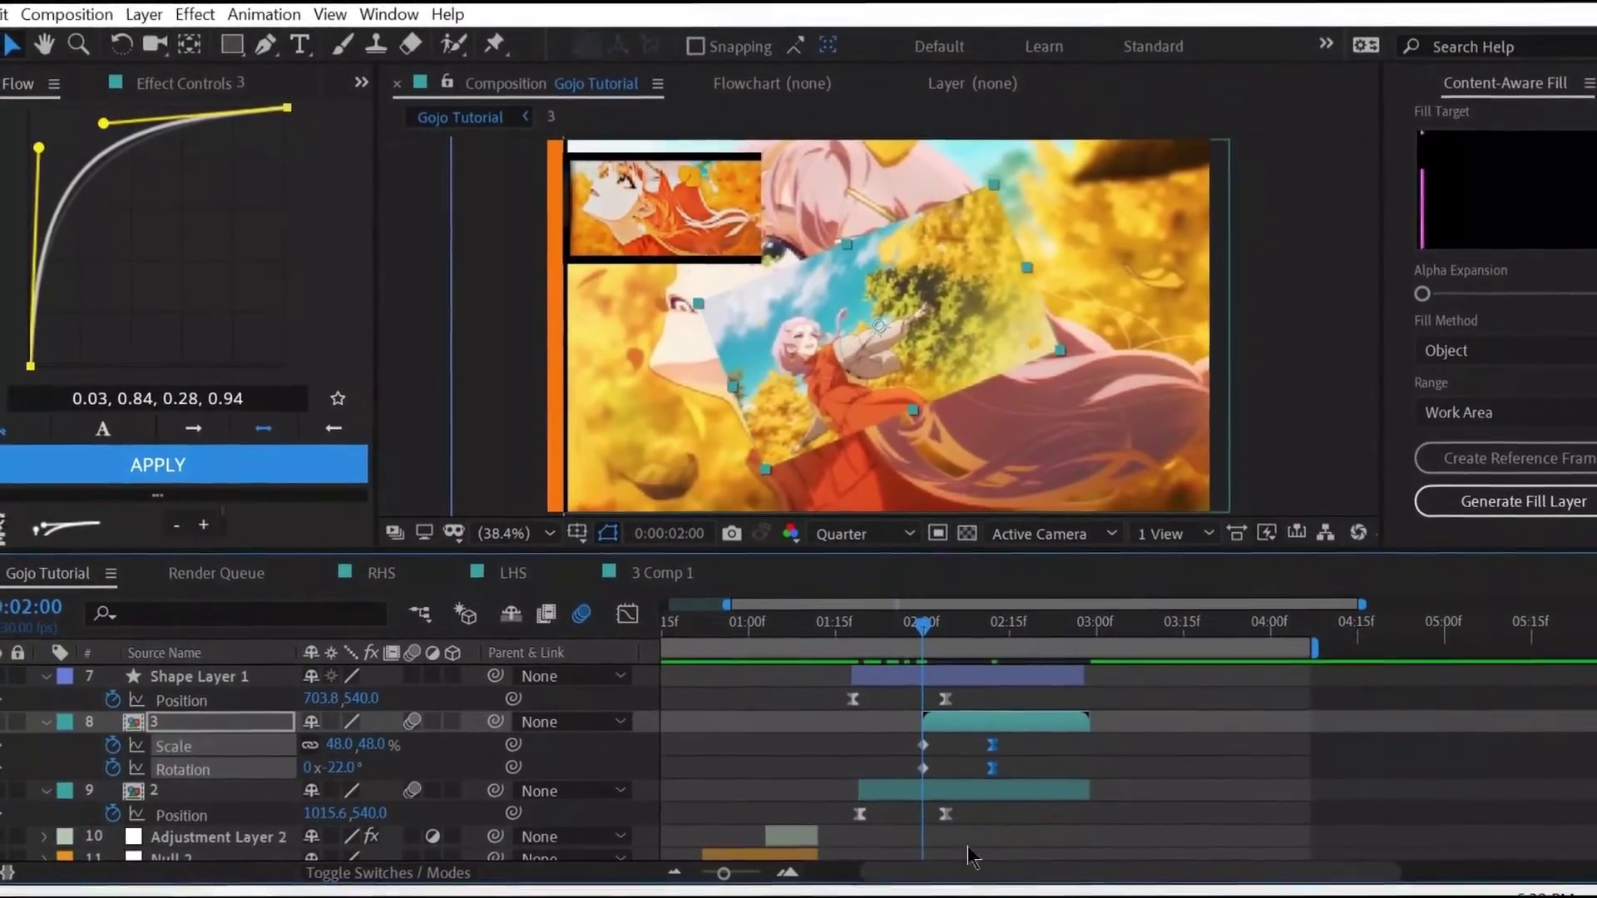
# - Apply the cc repetile preset to clip 3 and pre-compose the clip
pyautogui.hotkey('ctrl', 'space')
pyautogui.write('cc repe')
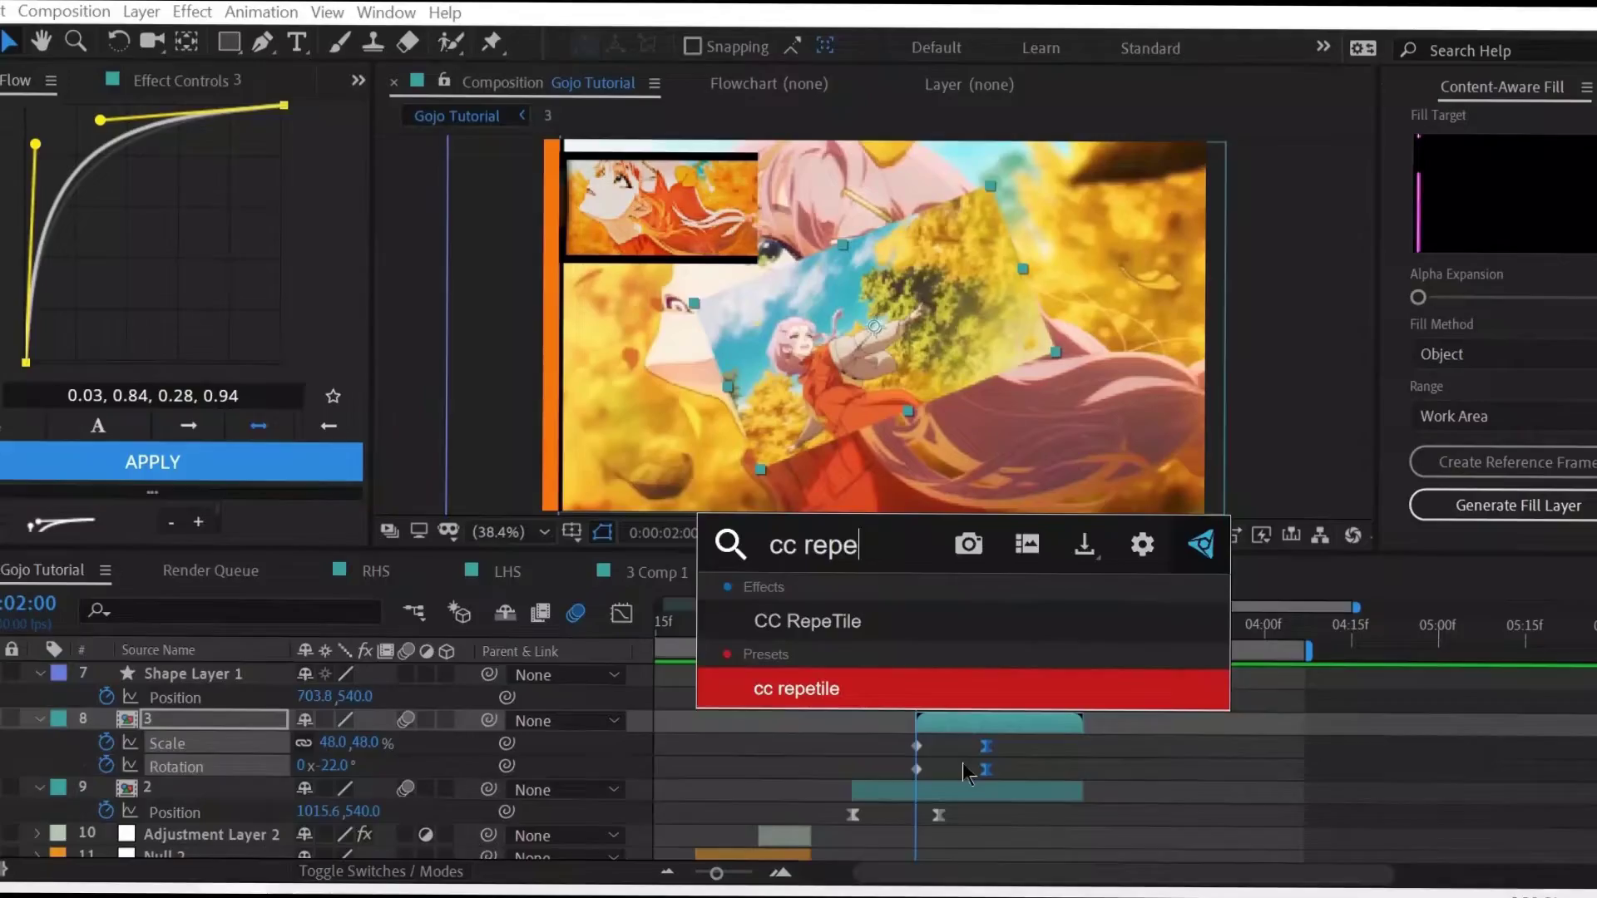
pyautogui.press('Return')
pyautogui.press('u')
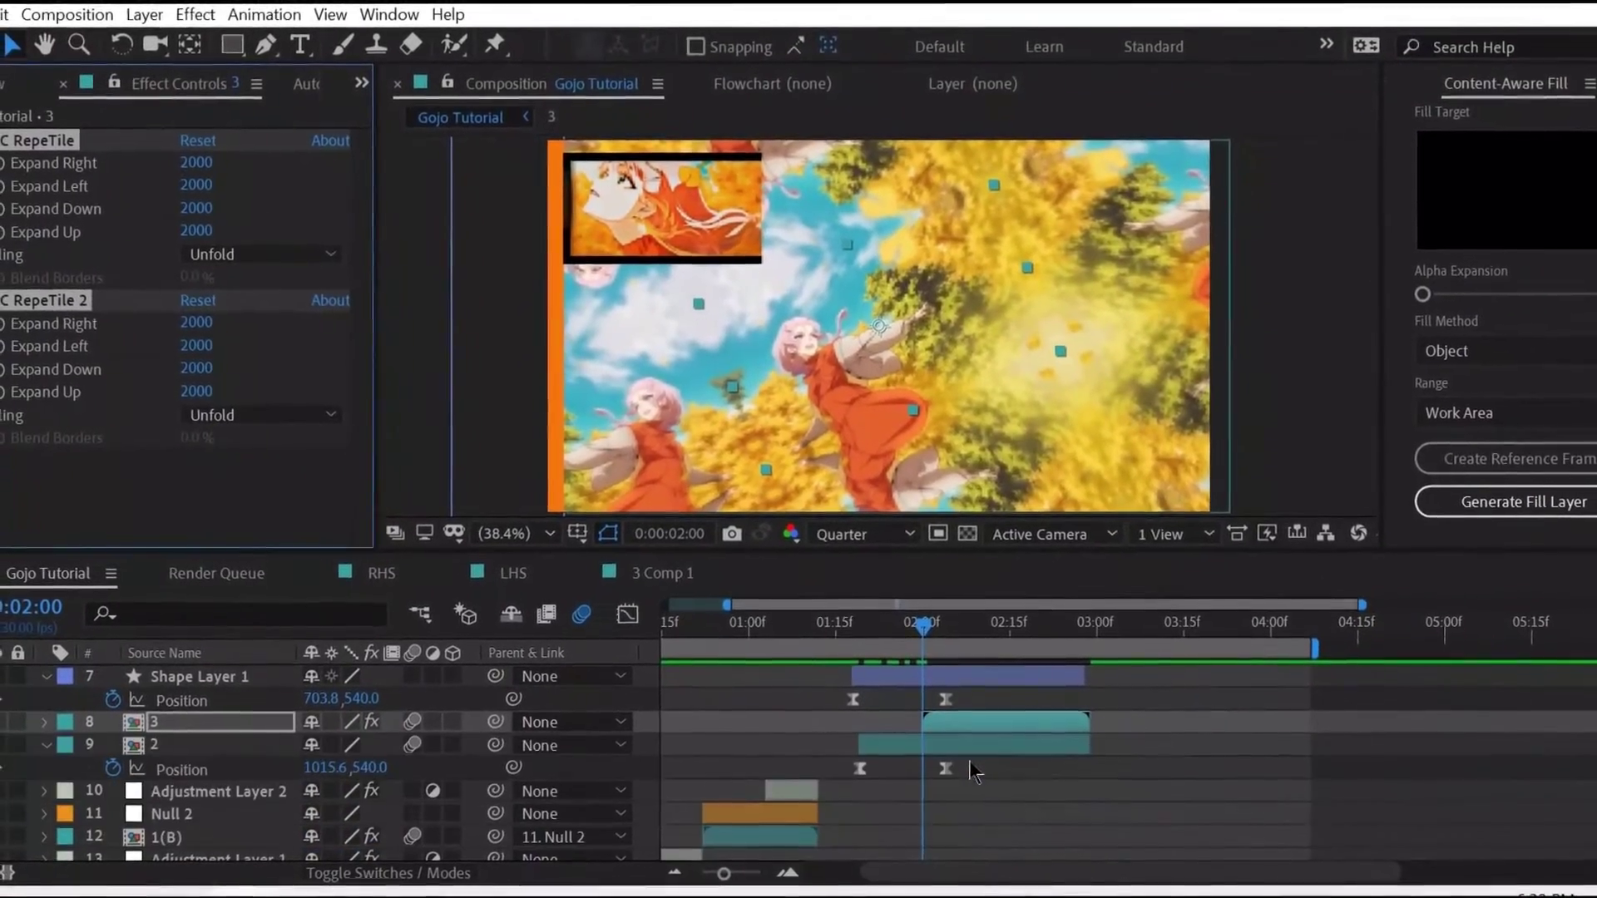
pyautogui.hotkey('ctrl', 'shift', 'c')
pyautogui.click(884, 606)
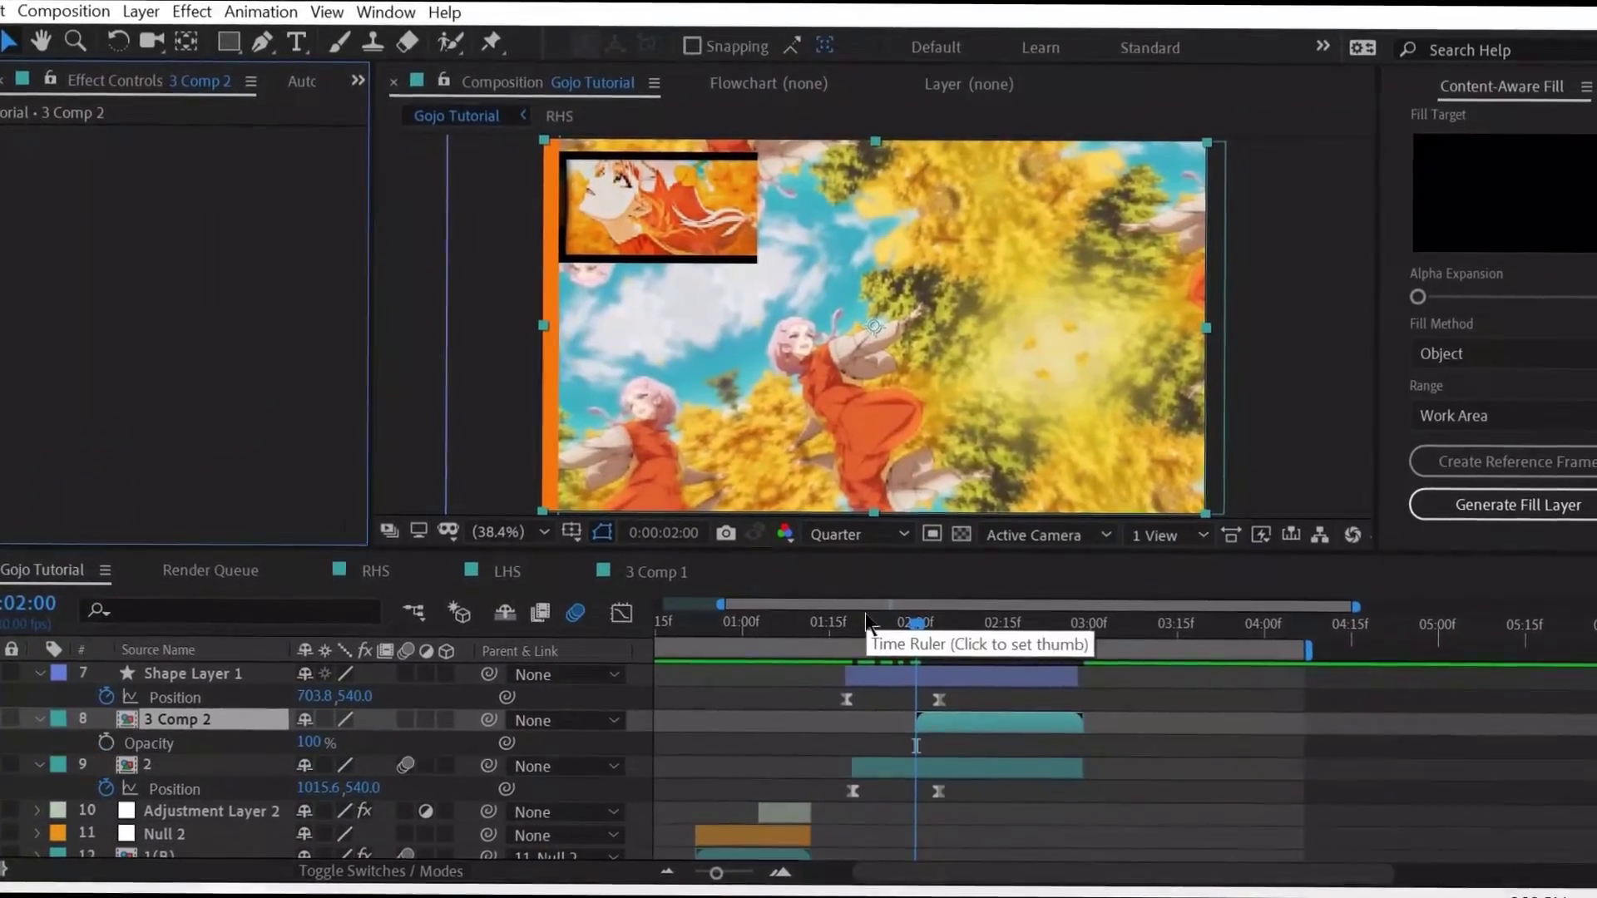
# - Keyframe 3 Comp 2's Opacity from 0% at 0:00:02:00 to 100% at 0:00:02:14
pyautogui.click(106, 743)
pyautogui.moveTo(916, 621); pyautogui.dragTo(1004, 614)
pyautogui.moveTo(923, 746); pyautogui.dragTo(1001, 746)
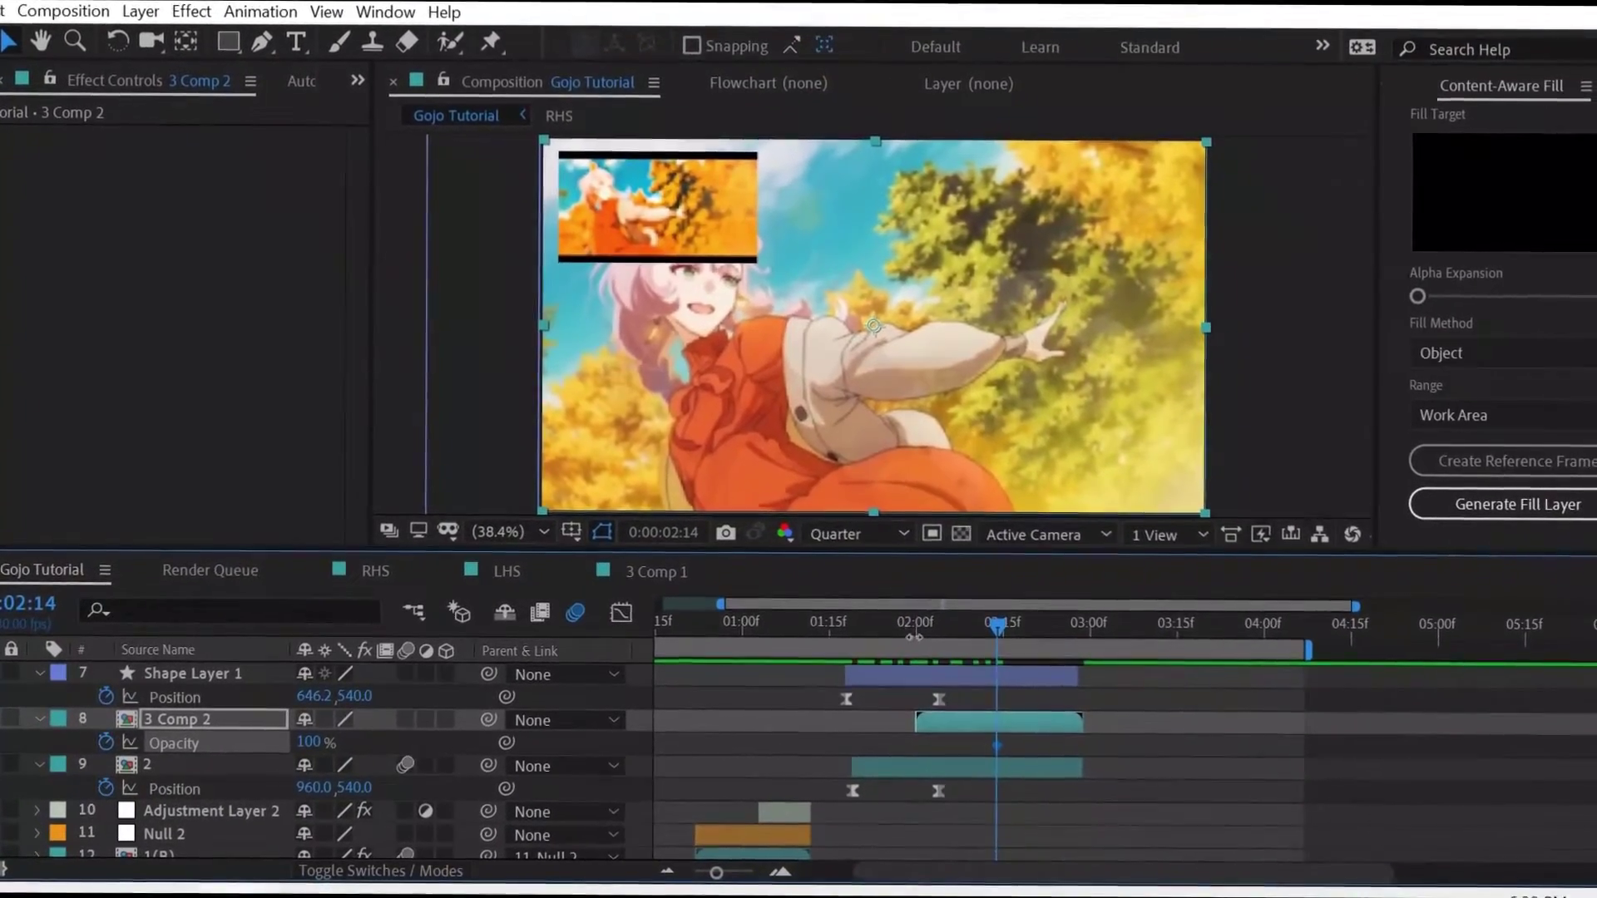
pyautogui.click(916, 626)
pyautogui.moveTo(308, 742); pyautogui.dragTo(200, 742)
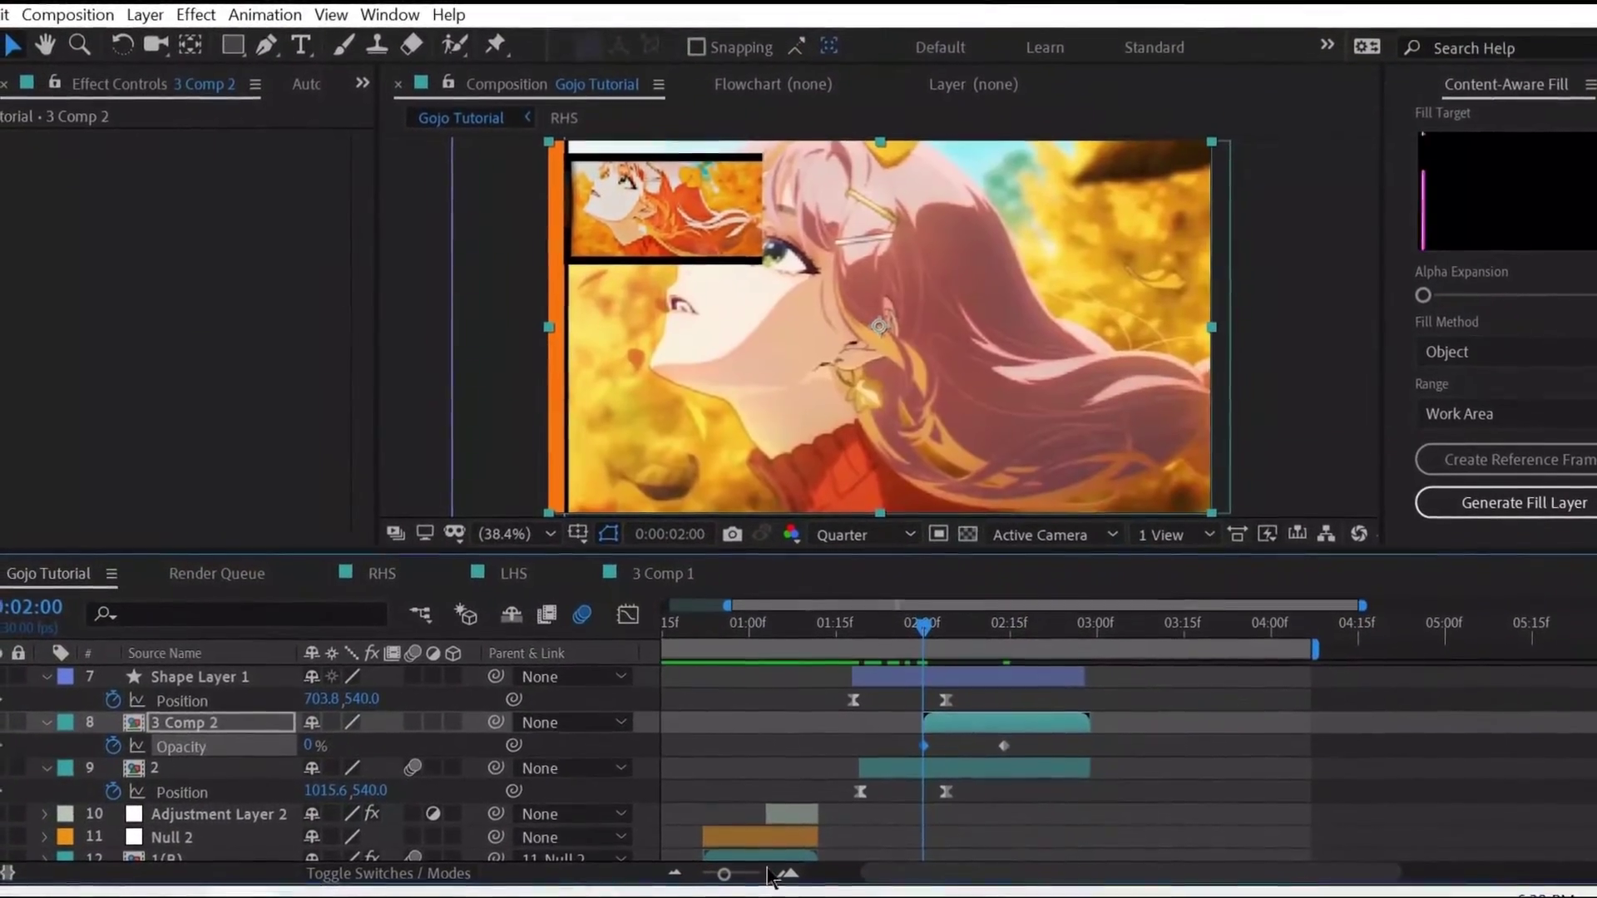
# - Keyframe clip 2's Scale from 100% at 0:00:01:29 to 500% at 0:00:02:09
pyautogui.click(956, 765)
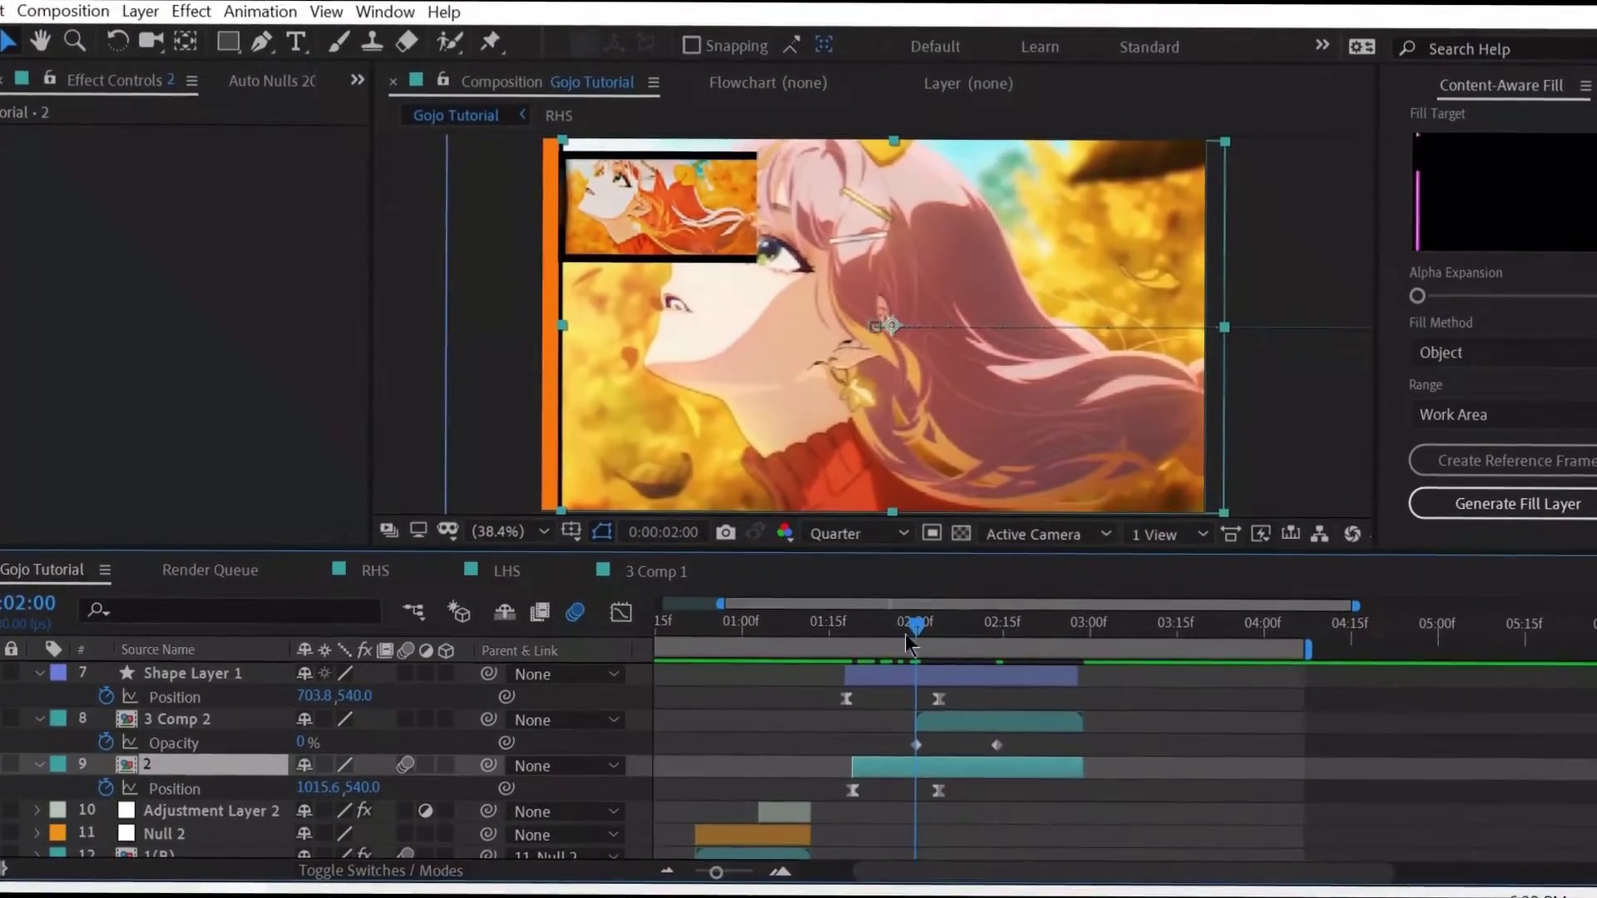
pyautogui.press('pageup')
pyautogui.press('s')
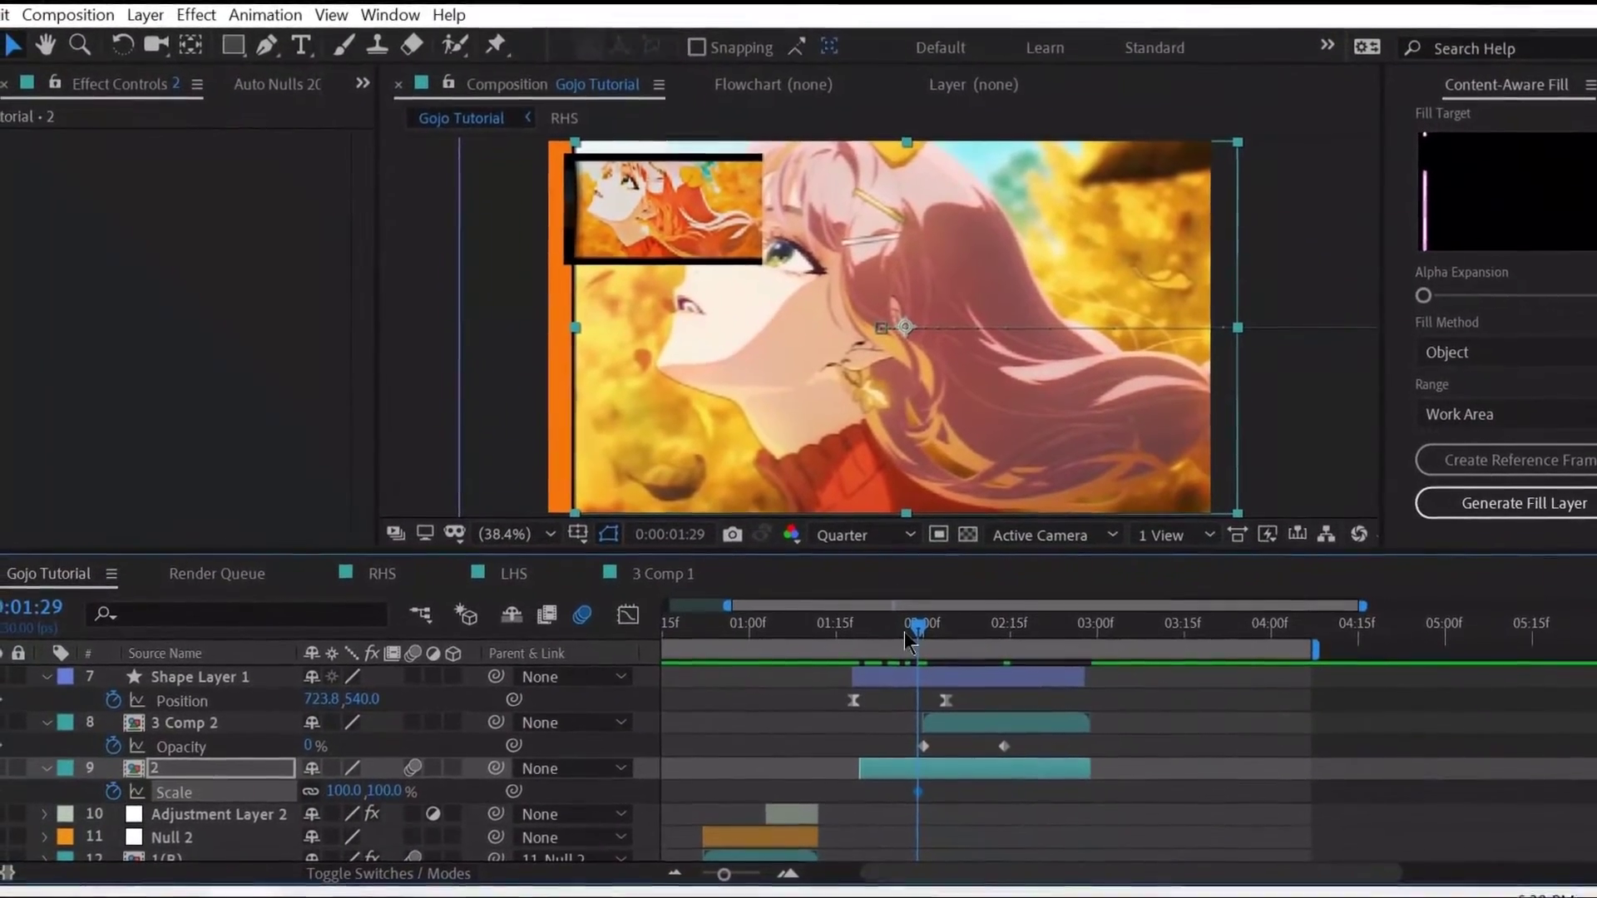
pyautogui.moveTo(906, 638); pyautogui.dragTo(968, 627)
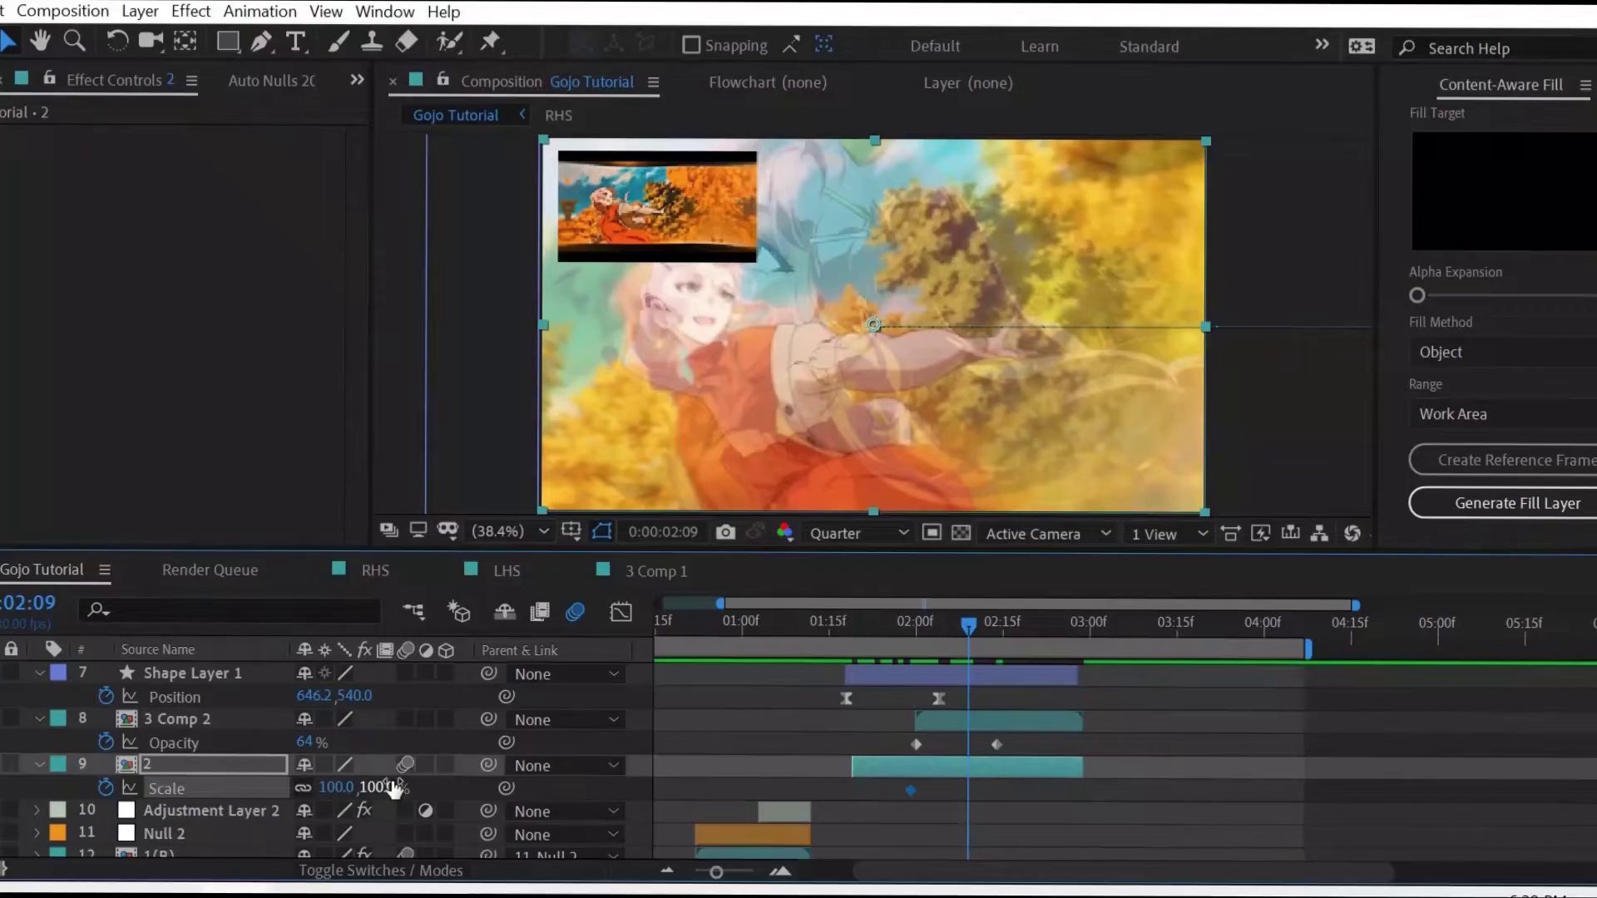
pyautogui.moveTo(395, 788); pyautogui.dragTo(972, 751)
pyautogui.moveTo(975, 627); pyautogui.dragTo(950, 622)
# - Easy-ease clip 2's Scale keyframes and show their value curve in the graph editor
pyautogui.moveTo(1009, 817); pyautogui.dragTo(856, 624)
pyautogui.click(621, 612)
pyautogui.press('F9')
pyautogui.moveTo(936, 773); pyautogui.dragTo(878, 823)
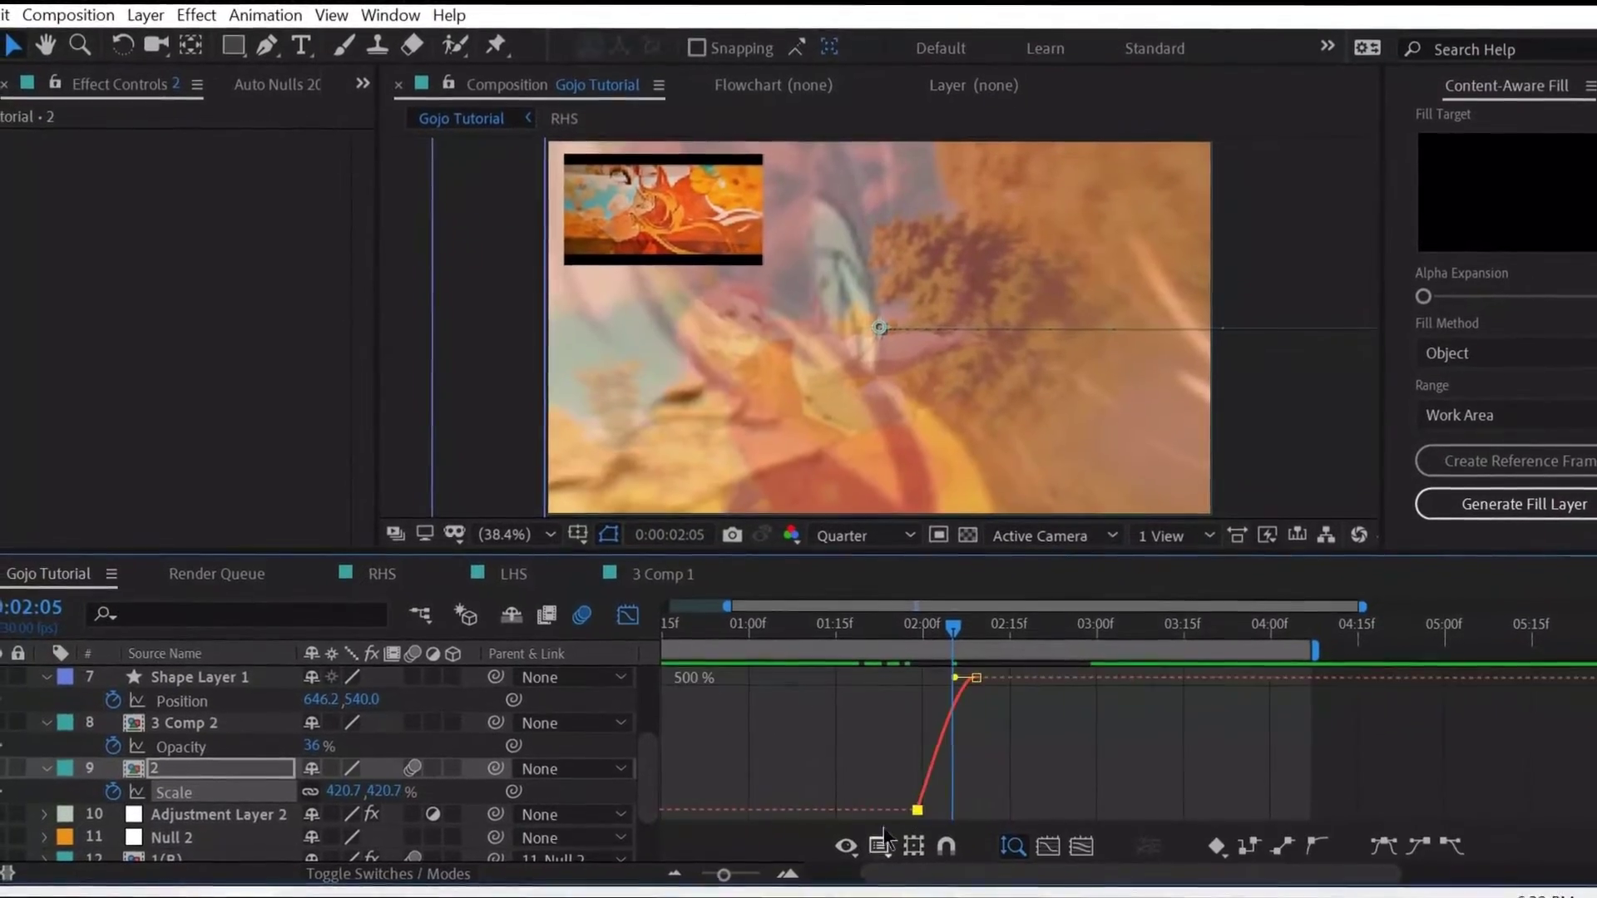
pyautogui.press('F9')
# - Reshape clip 2's Scale curve to start nearly flat and rise steeply into the last keyframe, and preview it
pyautogui.doubleClick(786, 869)
pyautogui.moveTo(962, 676); pyautogui.dragTo(1078, 783)
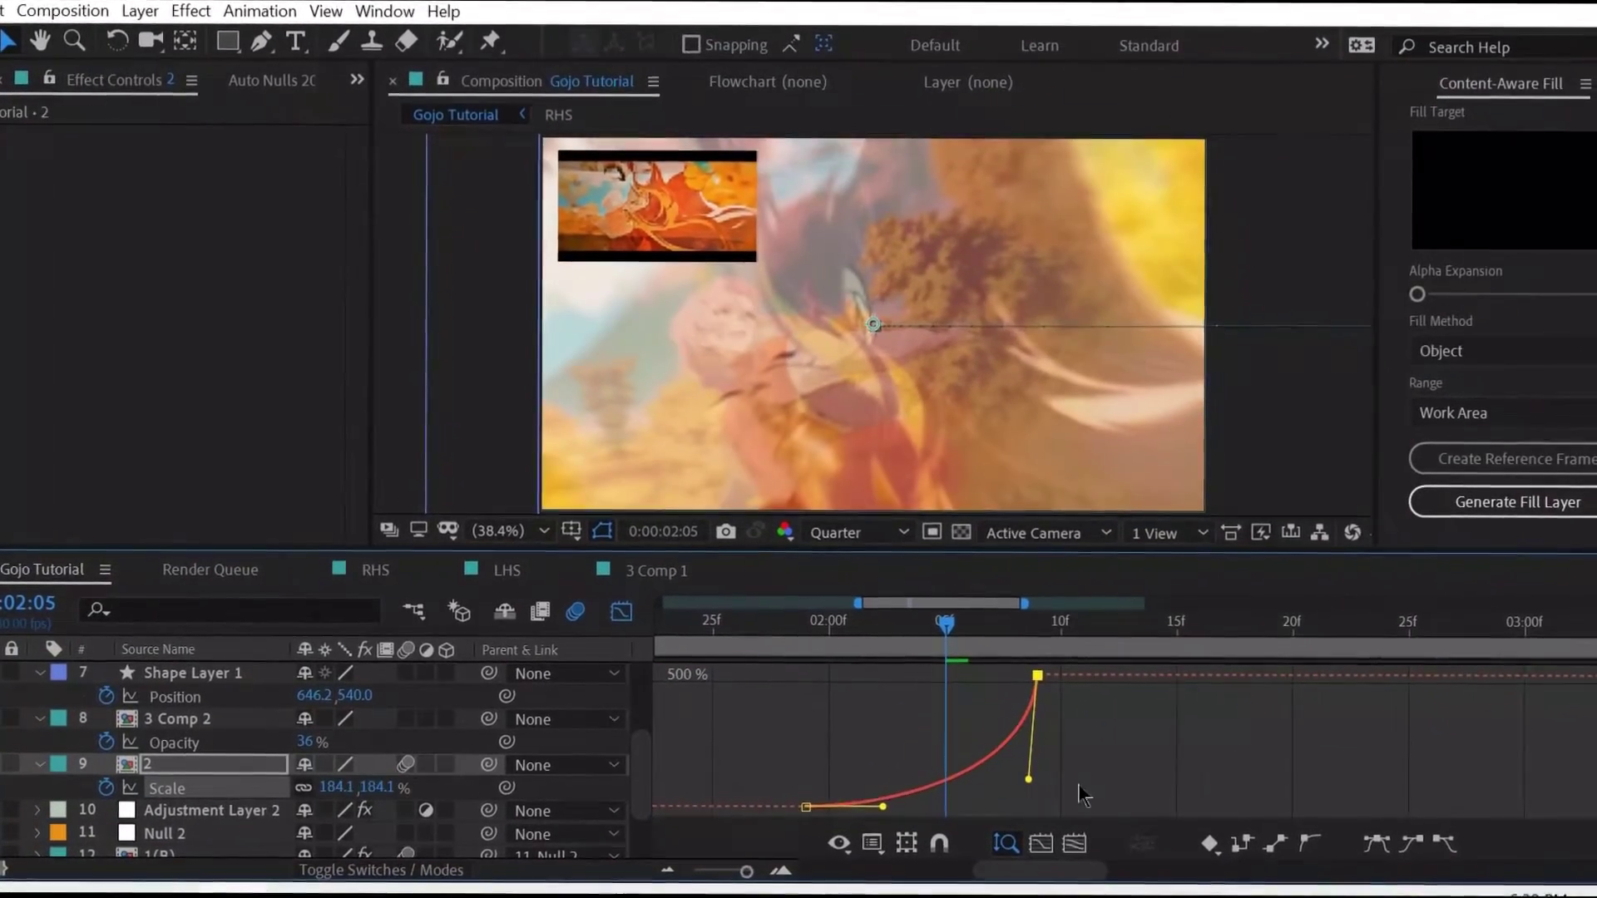
pyautogui.moveTo(883, 807); pyautogui.dragTo(1019, 807)
pyautogui.moveTo(947, 625); pyautogui.dragTo(845, 650)
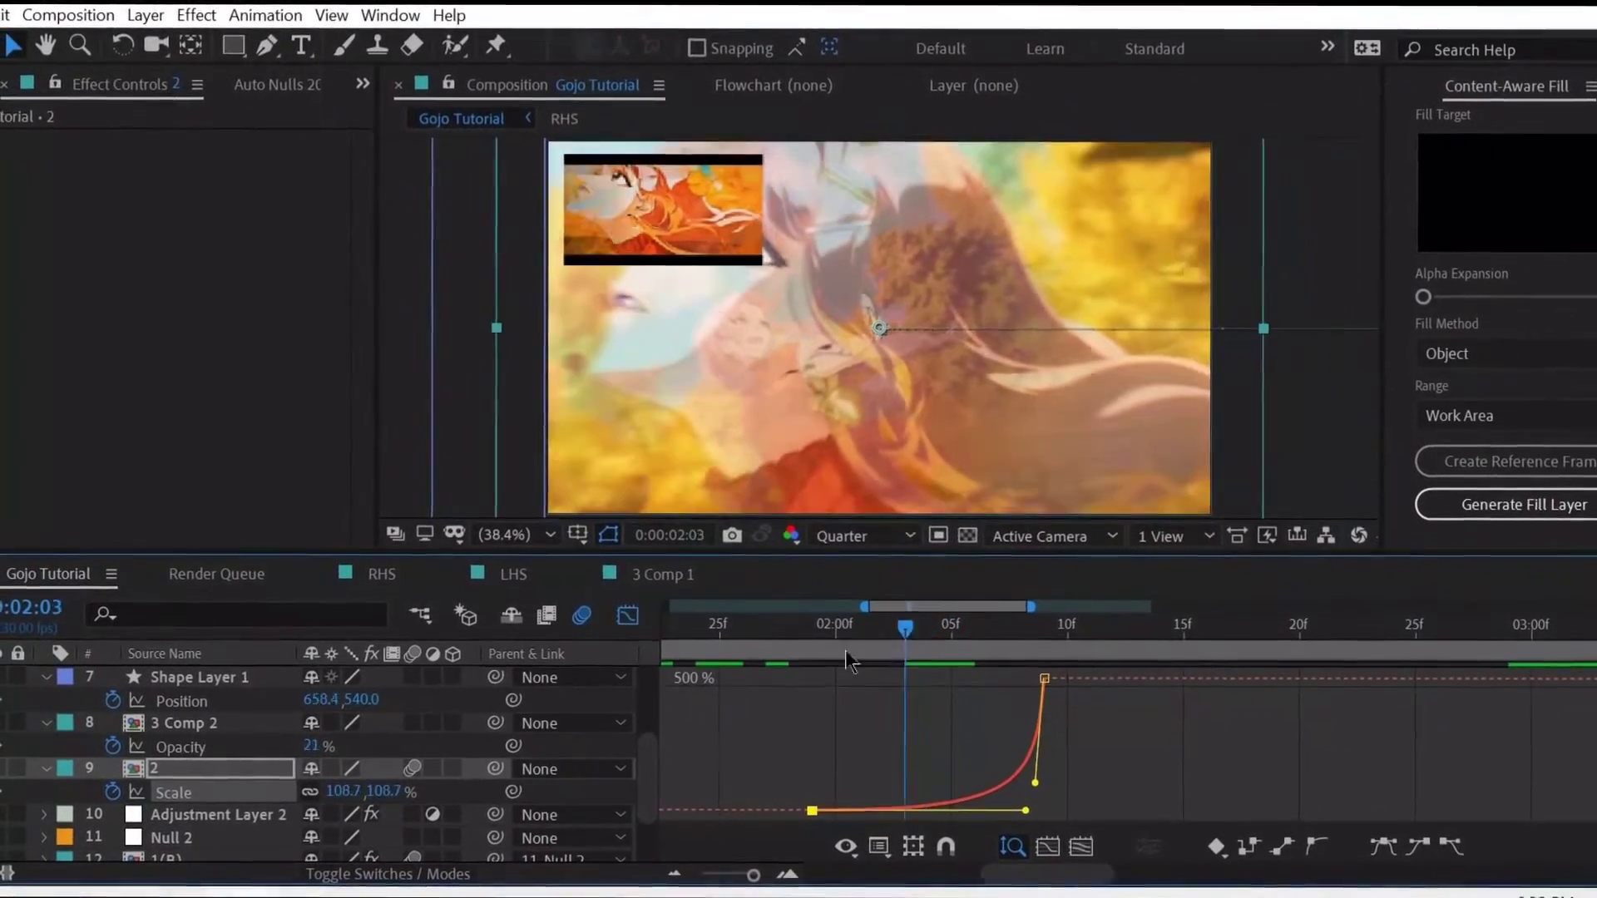
pyautogui.press('space')
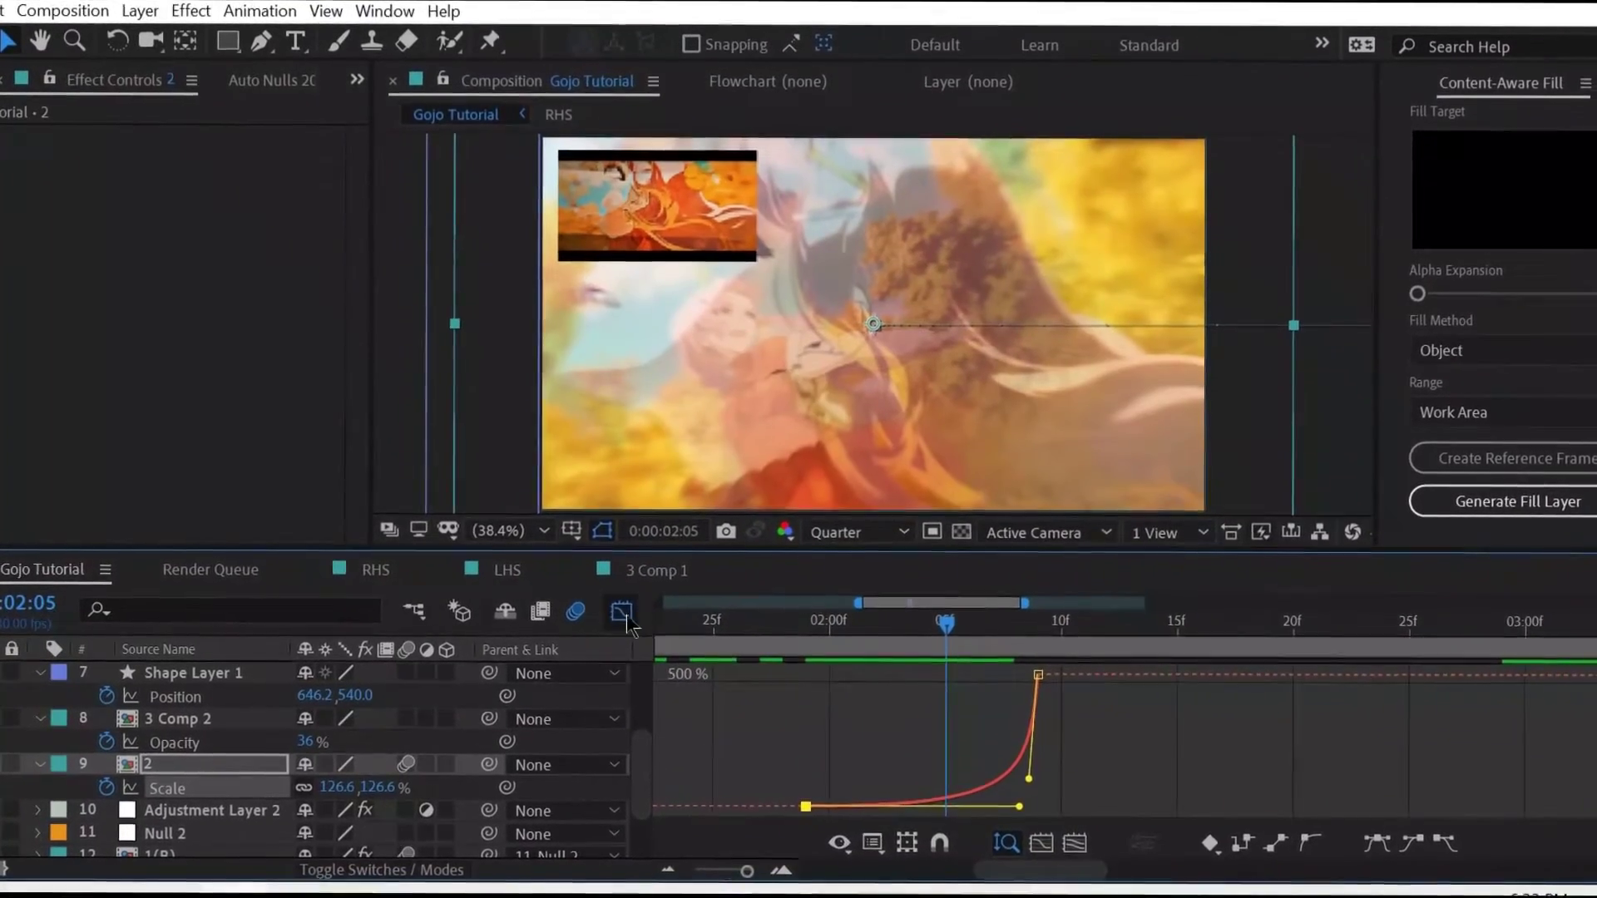
pyautogui.click(621, 612)
pyautogui.click(667, 870)
pyautogui.press('u')
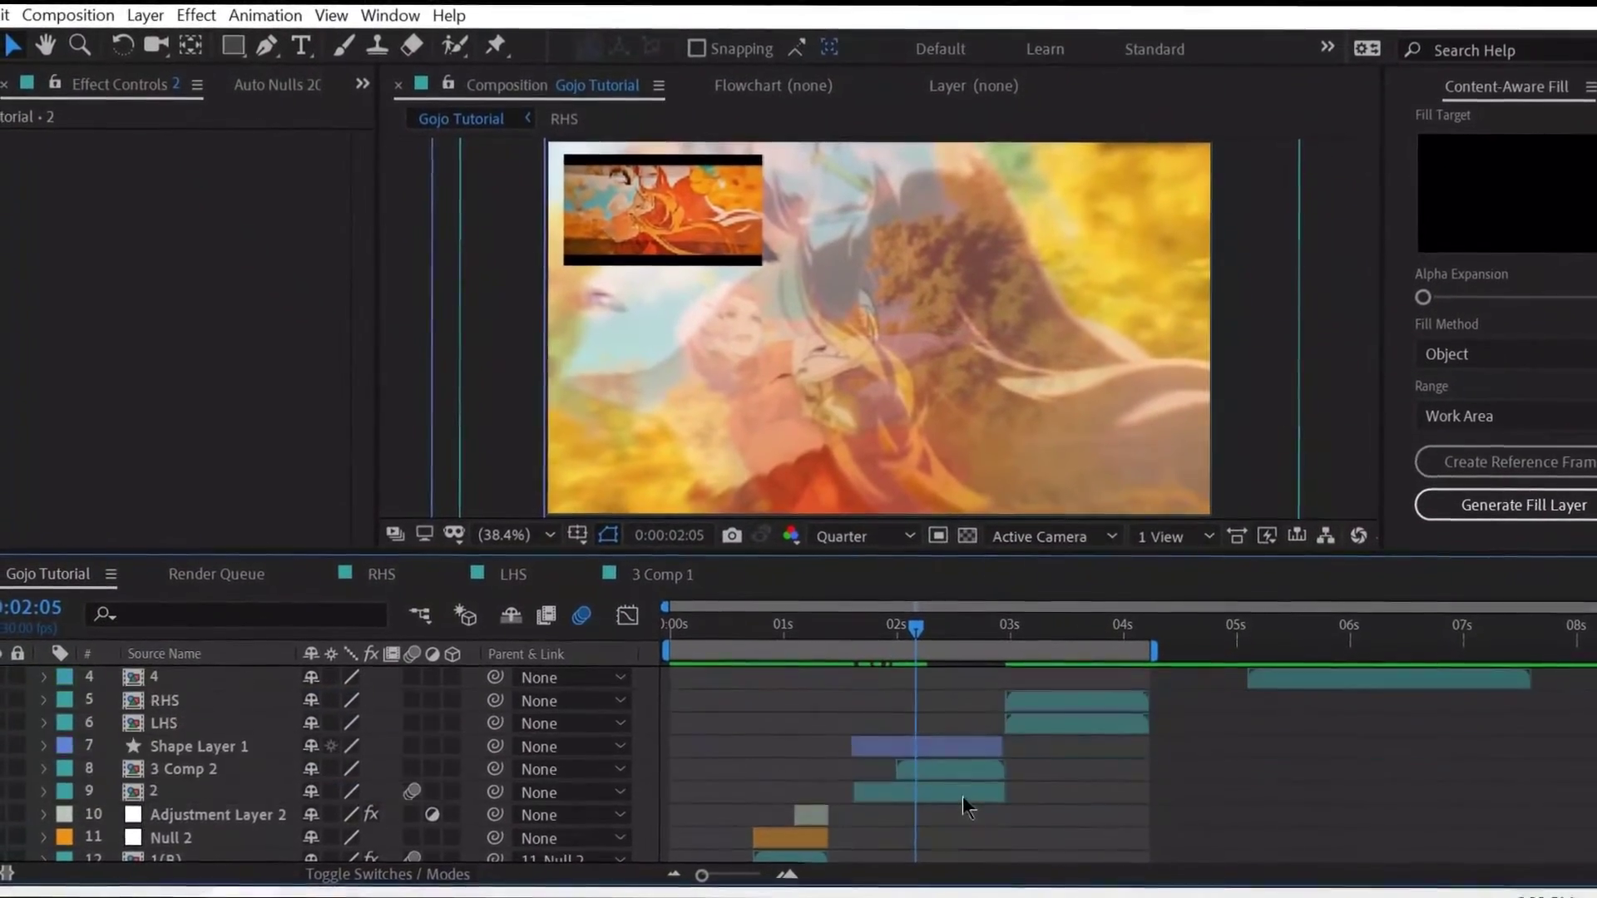
# - Set starting Position and Scale keyframes on 3 Comp 2 at 0:00:02:14
pyautogui.scroll(3, 963, 796)
pyautogui.moveTo(917, 632)
pyautogui.mouseDown()
pyautogui.moveTo(960, 633)
pyautogui.moveTo(914, 630)
pyautogui.moveTo(945, 625)
pyautogui.mouseUp()
pyautogui.click(960, 699)
pyautogui.scroll(-3, 960, 700)
pyautogui.press('=')
pyautogui.press('=')
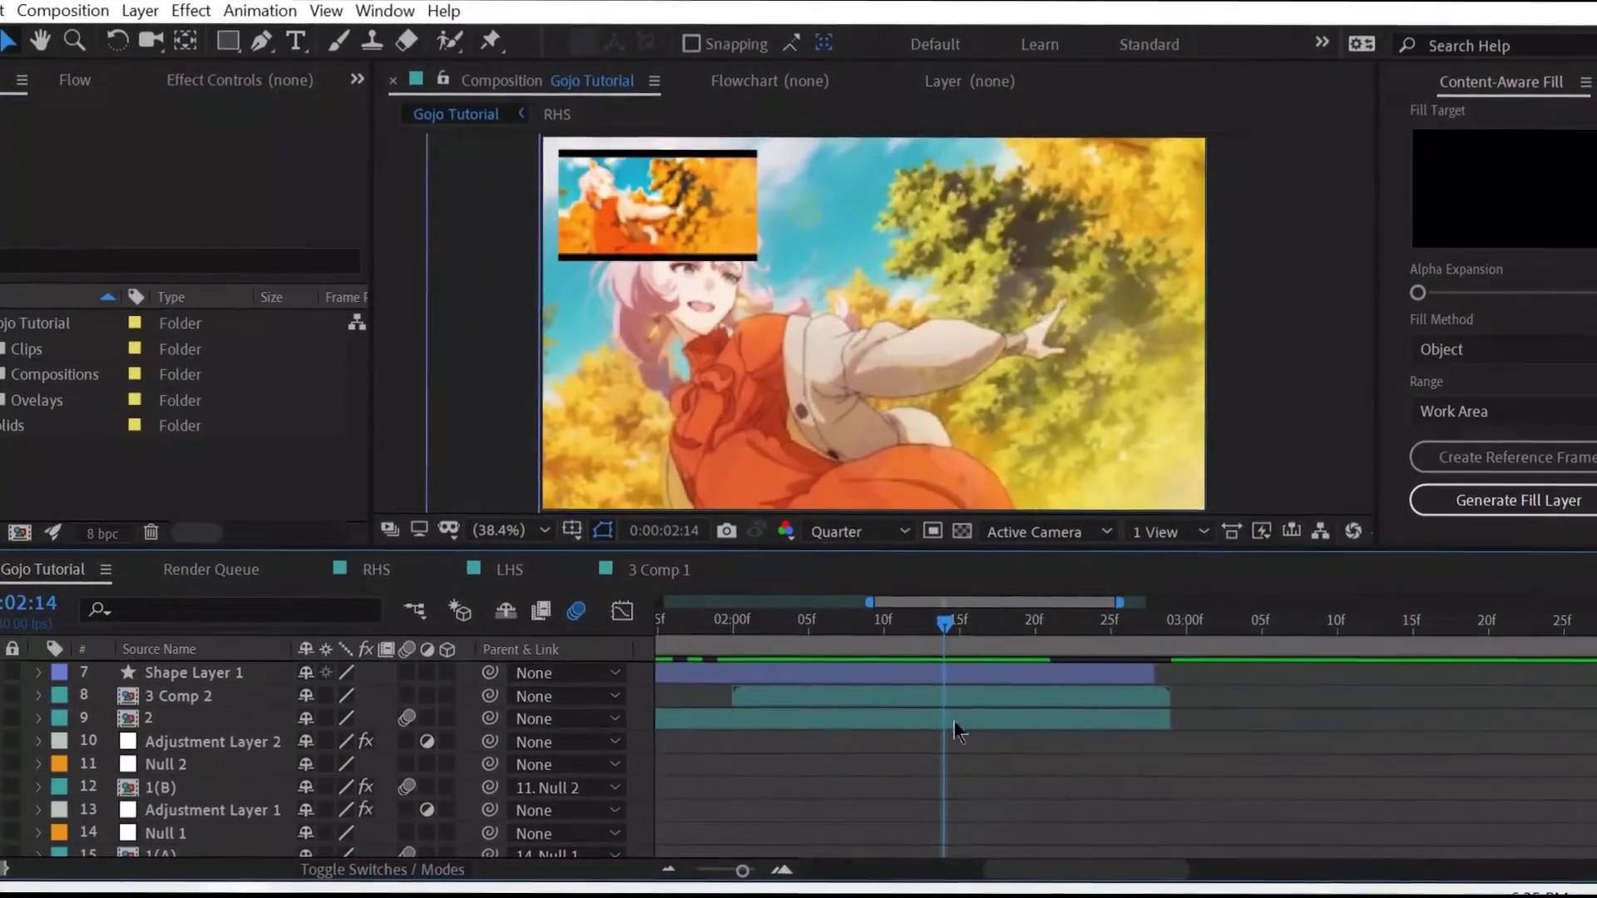
pyautogui.click(965, 703)
pyautogui.press('s')
pyautogui.hotkey('shift', 'p')
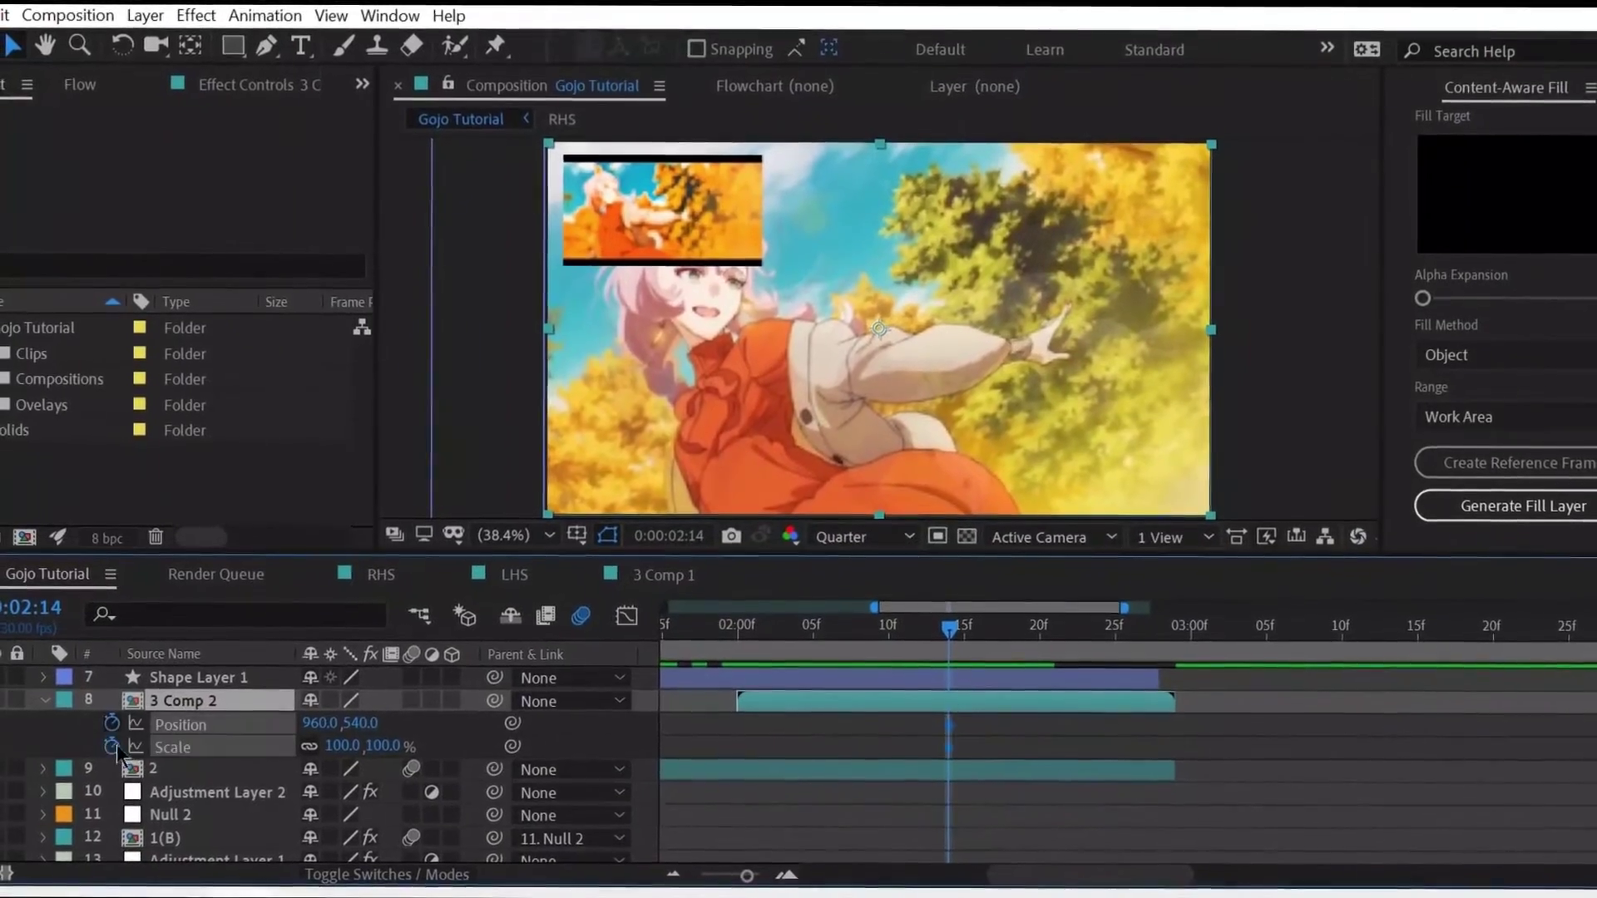
# - At 0:00:02:27, set 3 Comp 2's Scale to 138% and its Position to 1113, 681
pyautogui.moveTo(948, 625); pyautogui.dragTo(1139, 587)
pyautogui.moveTo(333, 741); pyautogui.dragTo(364, 740)
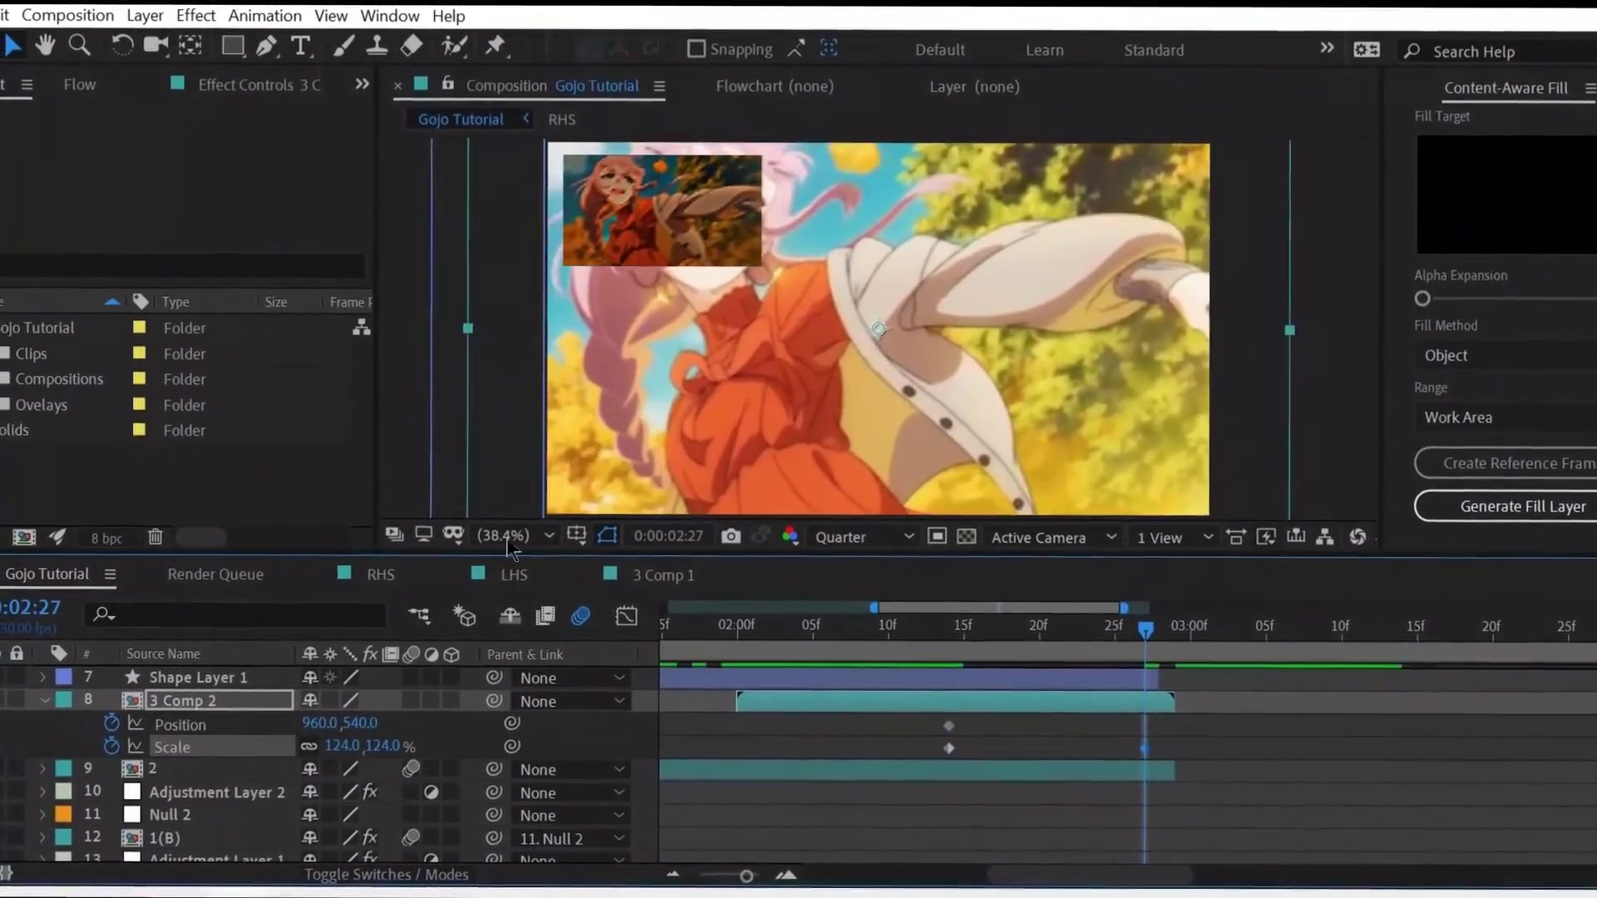
pyautogui.scroll(-1, 796, 311)
pyautogui.moveTo(799, 311); pyautogui.dragTo(814, 350)
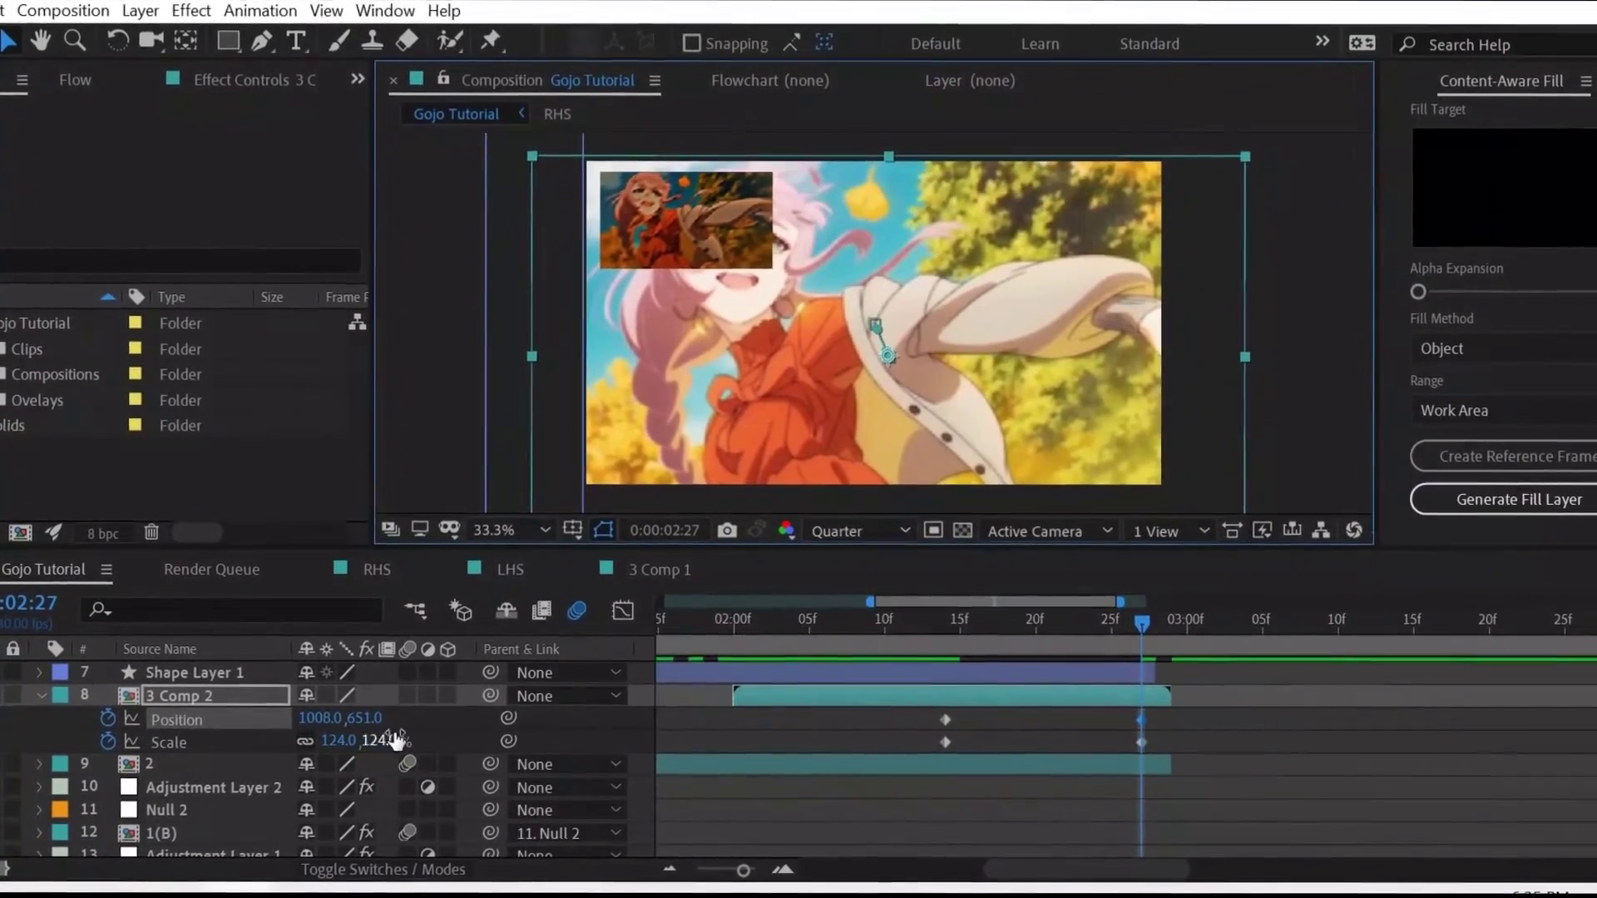
pyautogui.moveTo(397, 740); pyautogui.dragTo(415, 740)
pyautogui.moveTo(798, 466); pyautogui.dragTo(829, 475)
# - Apply the Flow curve 0.02, 0.22, 0.51, 0.94 to 3 Comp 2's Position and Scale keyframes
pyautogui.click(76, 81)
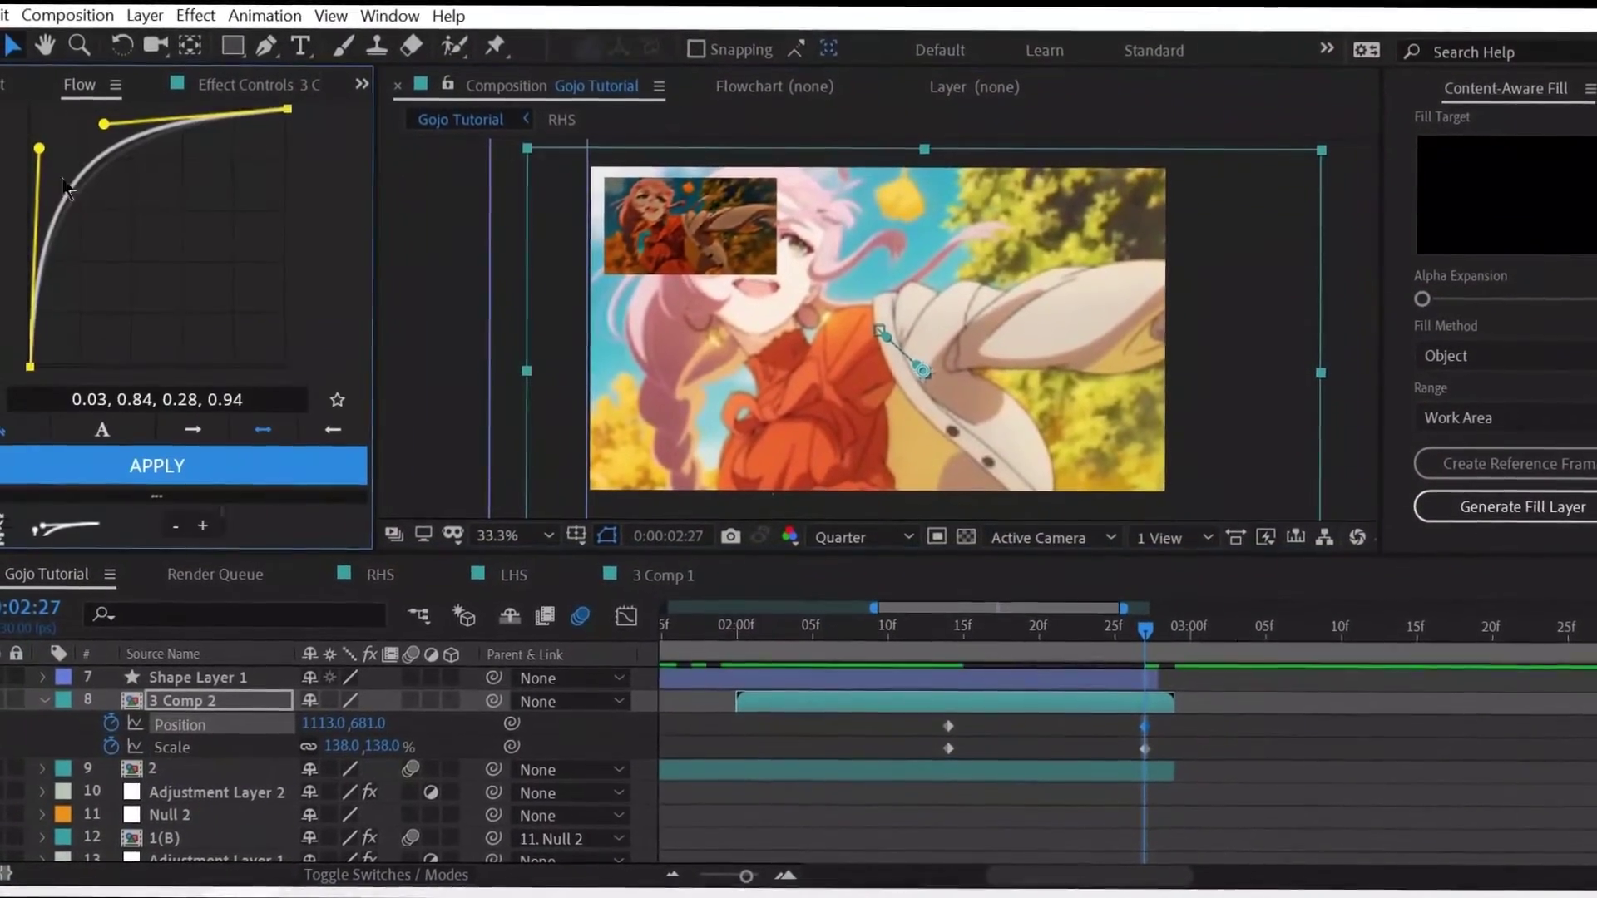
pyautogui.moveTo(38, 148); pyautogui.dragTo(35, 310)
pyautogui.moveTo(103, 124); pyautogui.dragTo(152, 132)
pyautogui.click(250, 468)
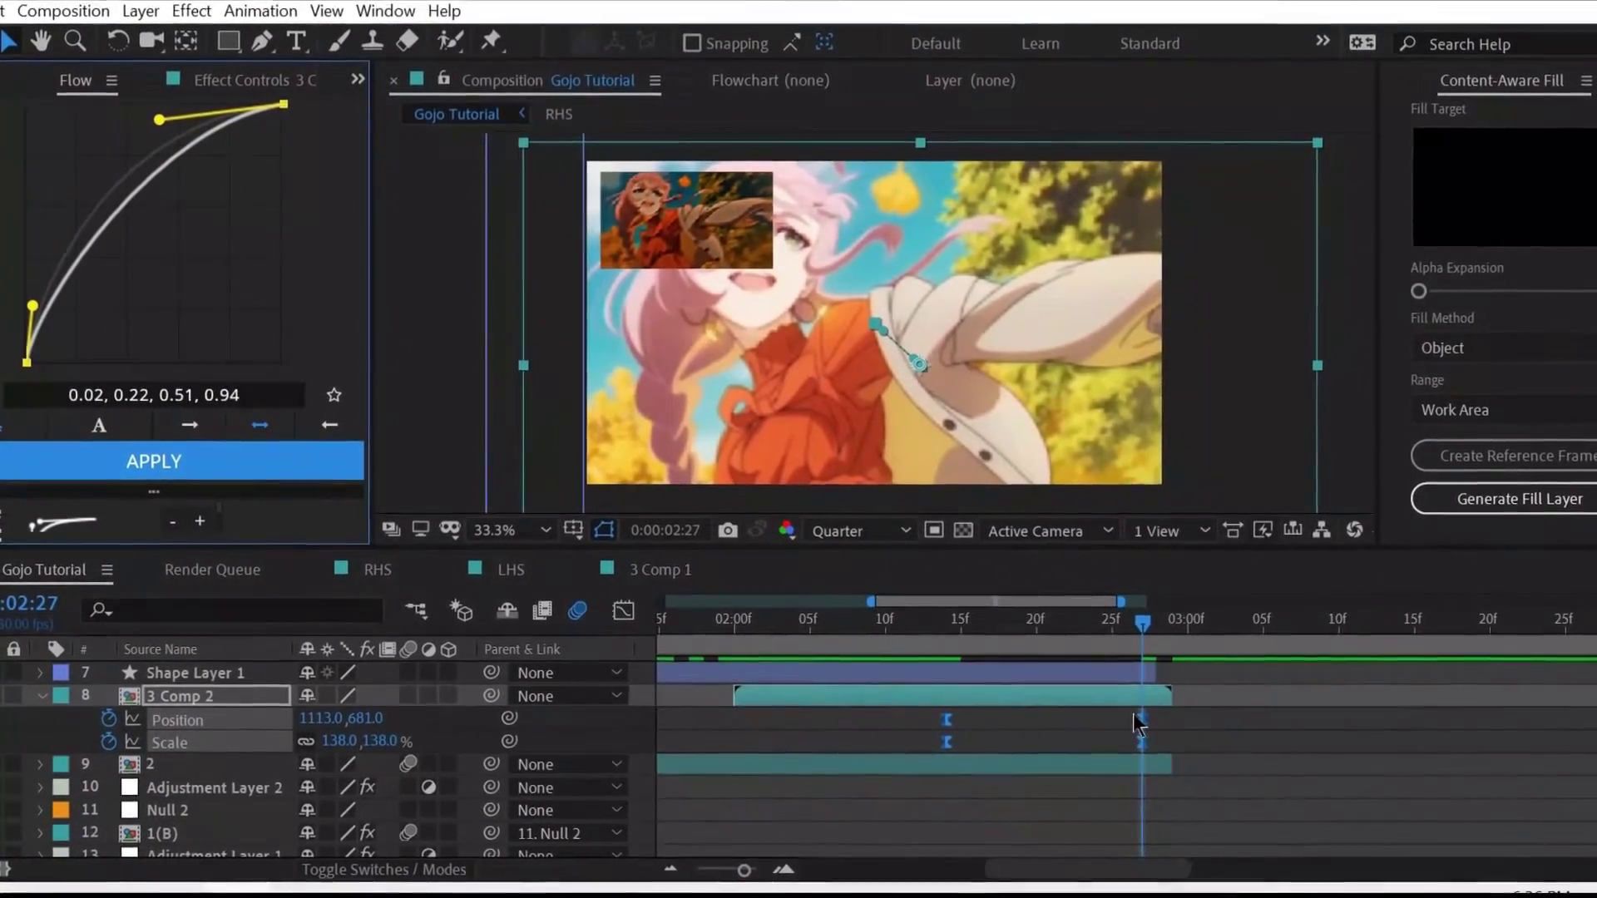
pyautogui.moveTo(1132, 623)
pyautogui.mouseDown()
pyautogui.moveTo(1085, 631)
pyautogui.moveTo(1147, 628)
pyautogui.mouseUp()
pyautogui.press('t')
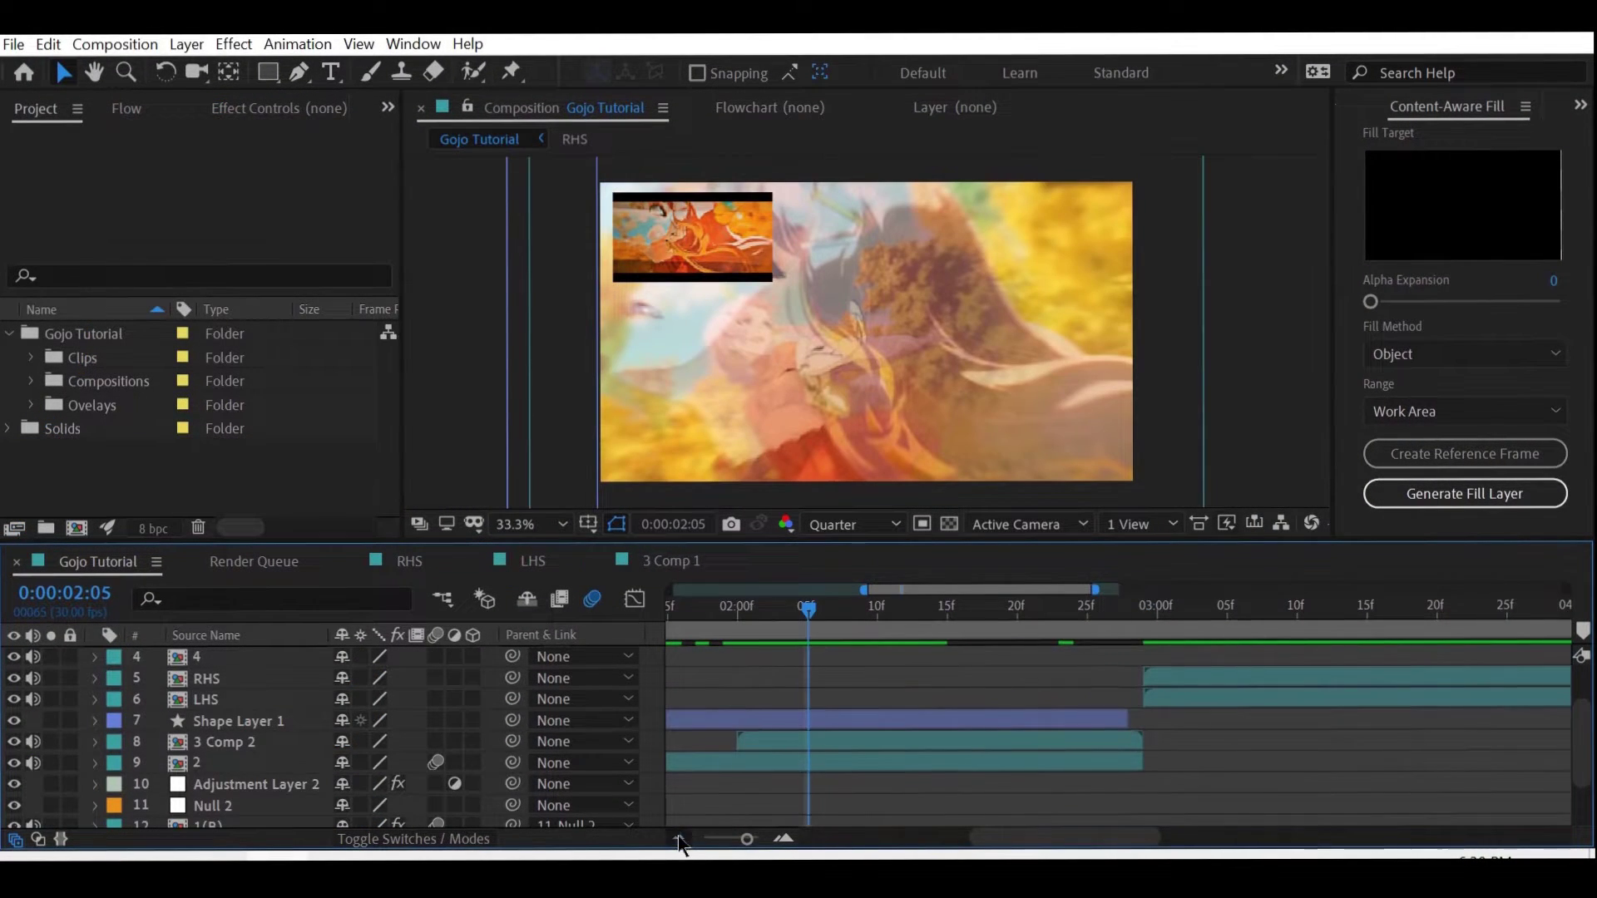
# - Enable motion blur on Shape Layer 1 and shift the layer to start with clip 2 at 0:00:01:19
pyautogui.click(679, 839)
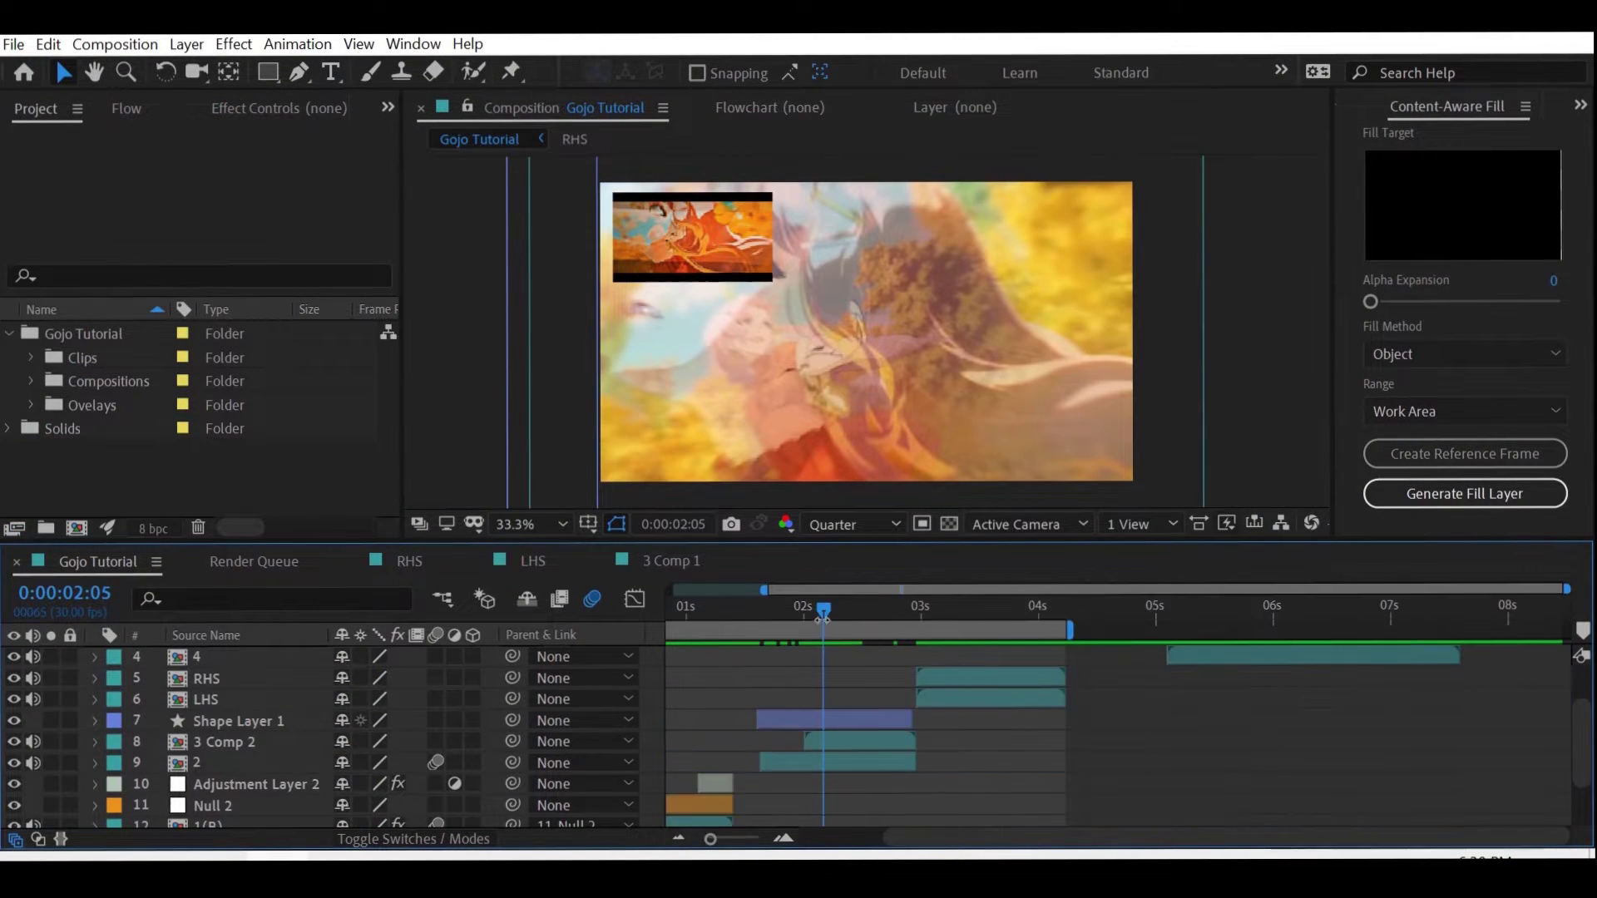
pyautogui.moveTo(822, 617); pyautogui.dragTo(762, 620)
pyautogui.click(784, 838)
pyautogui.click(580, 723)
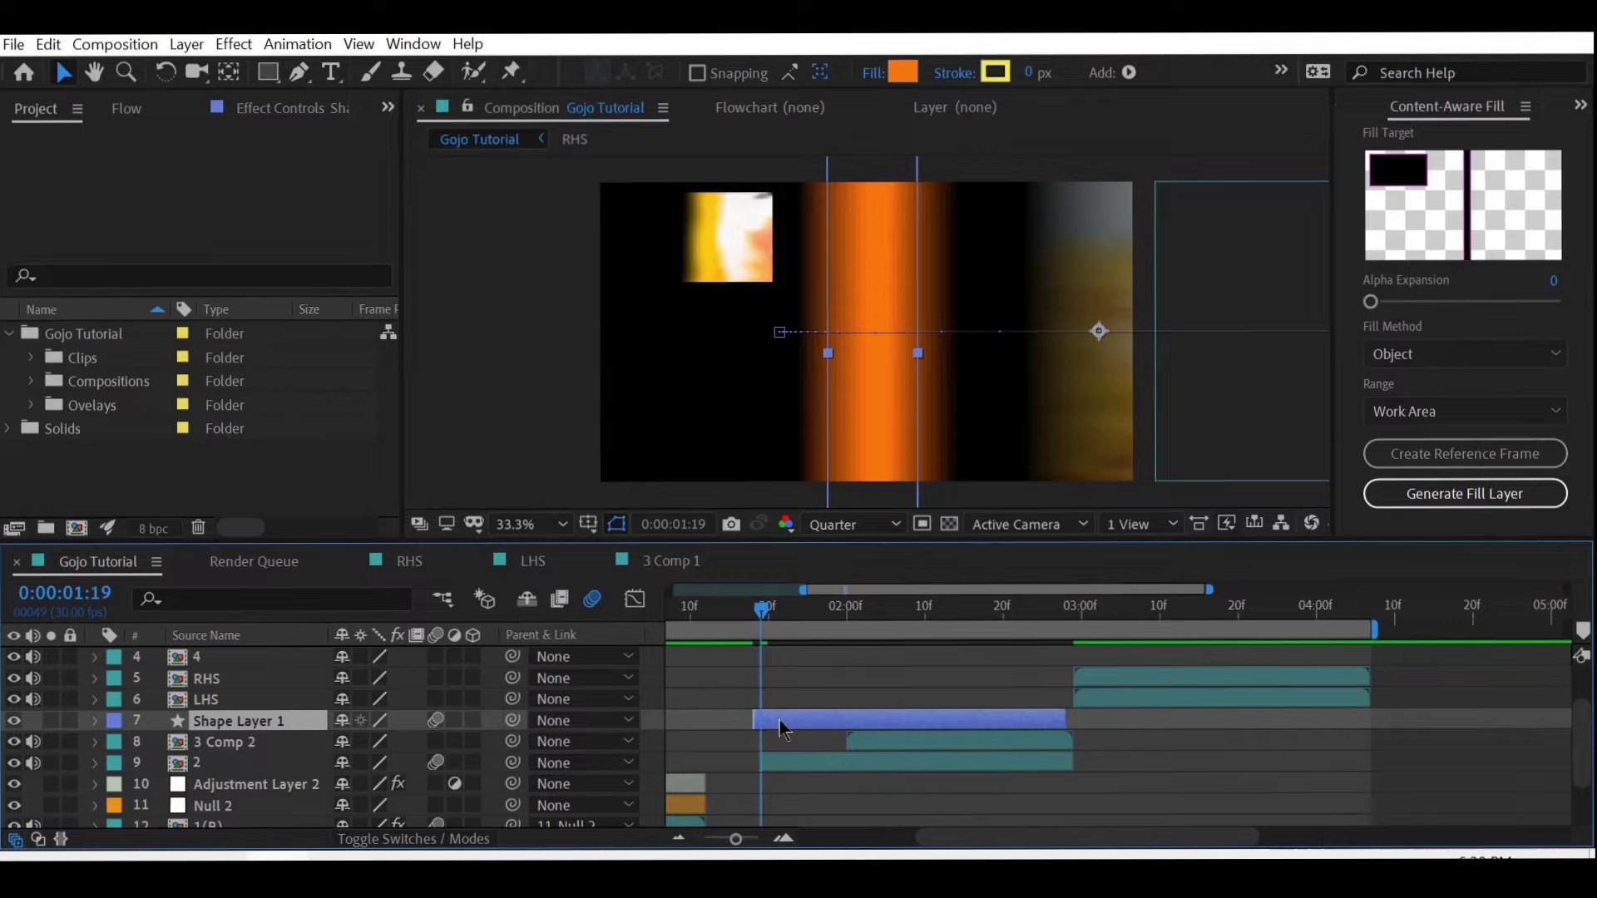
pyautogui.moveTo(779, 720); pyautogui.dragTo(858, 715)
# - Add an adjustment layer above Shape Layer 1, trimmed to start at 0:00:01:19 and span the shape layer
pyautogui.hotkey('ctrl', 'alt', 'y')
pyautogui.hotkey('alt', '[')
pyautogui.hotkey('alt', ']')
# - Apply the Turbulent Displace effect to the new adjustment layer
pyautogui.hotkey('ctrl', 'space')
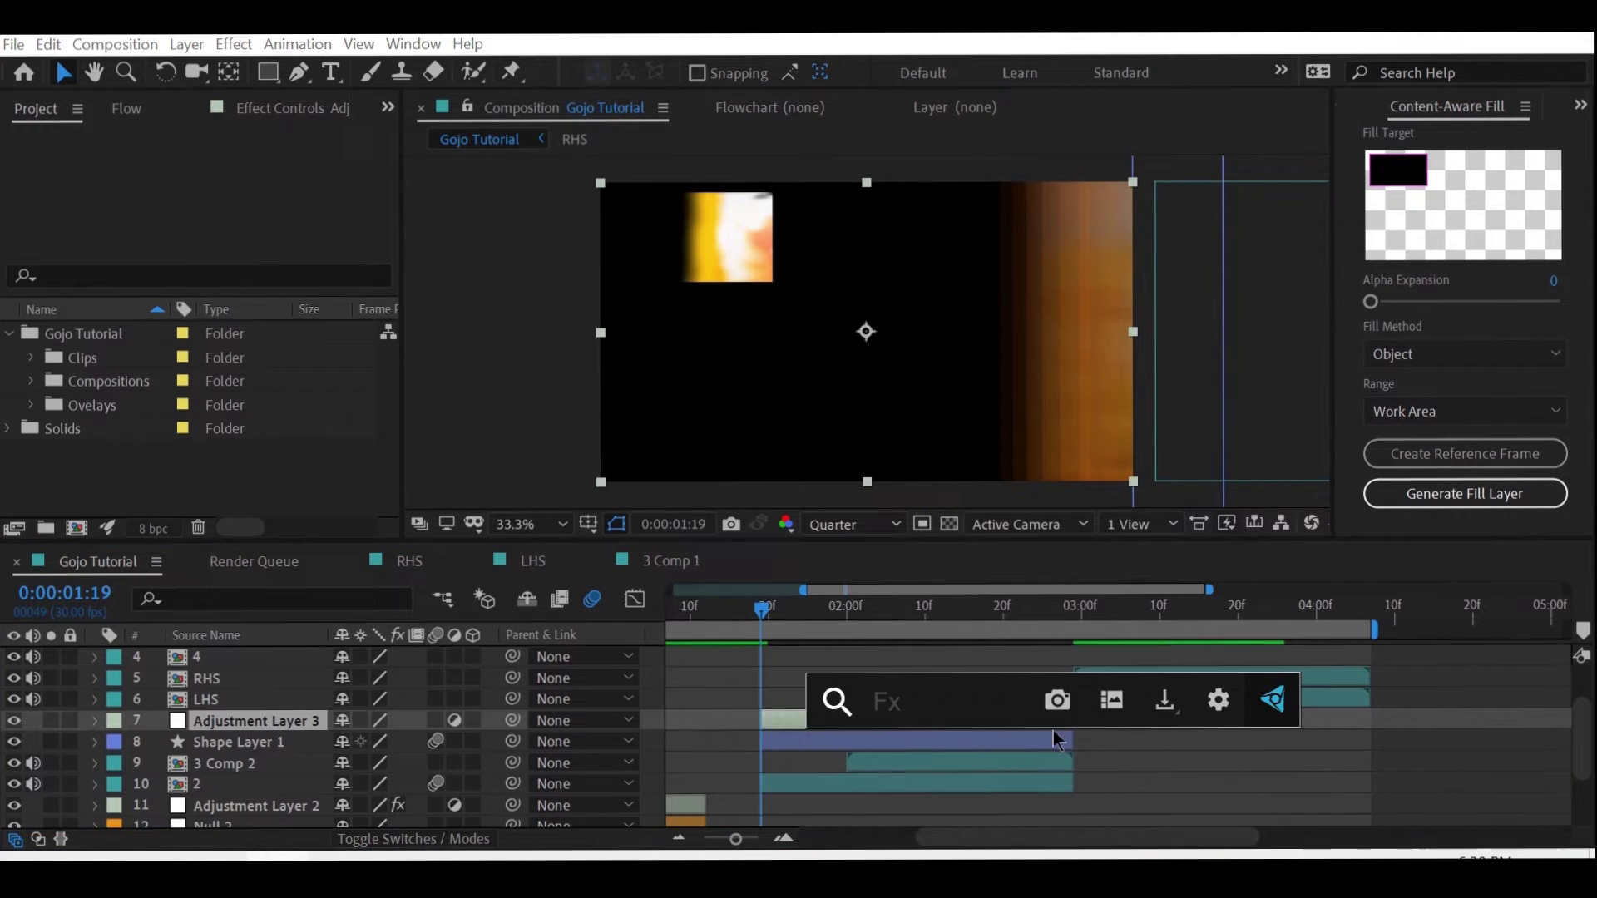
pyautogui.write('turb')
pyautogui.press('Down')
pyautogui.press('Down')
pyautogui.press('Up')
pyautogui.press('Up')
pyautogui.press('Return')
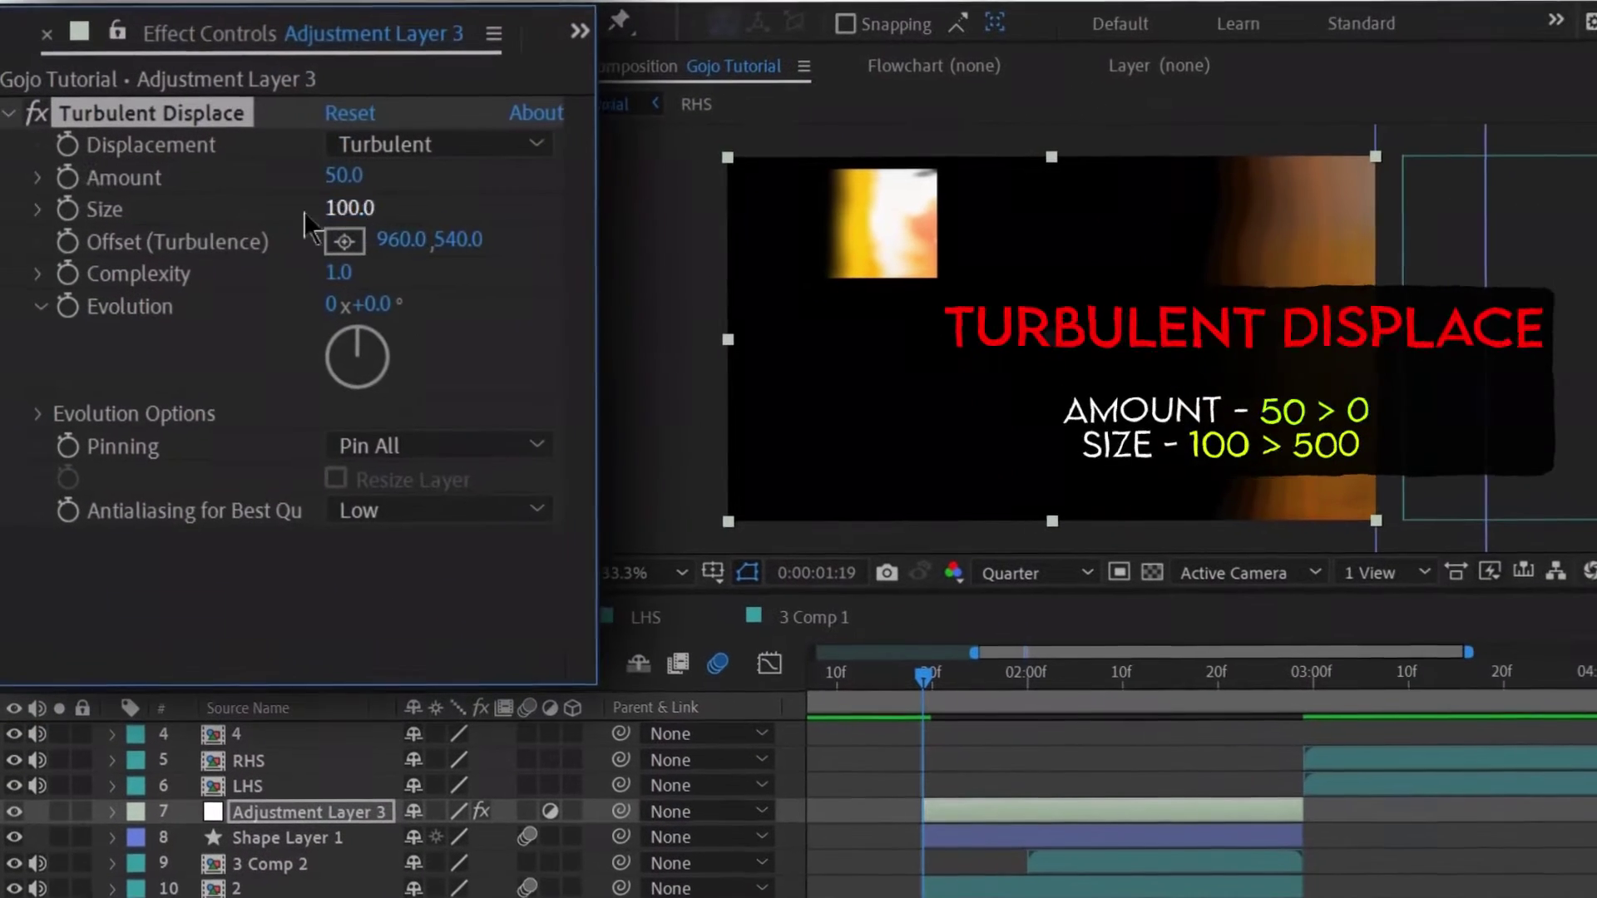
# - Set starting keyframes for Turbulent Displace's Amount at 50 and Size at 100 at 0:00:01:19
pyautogui.click(51, 203)
pyautogui.click(51, 224)
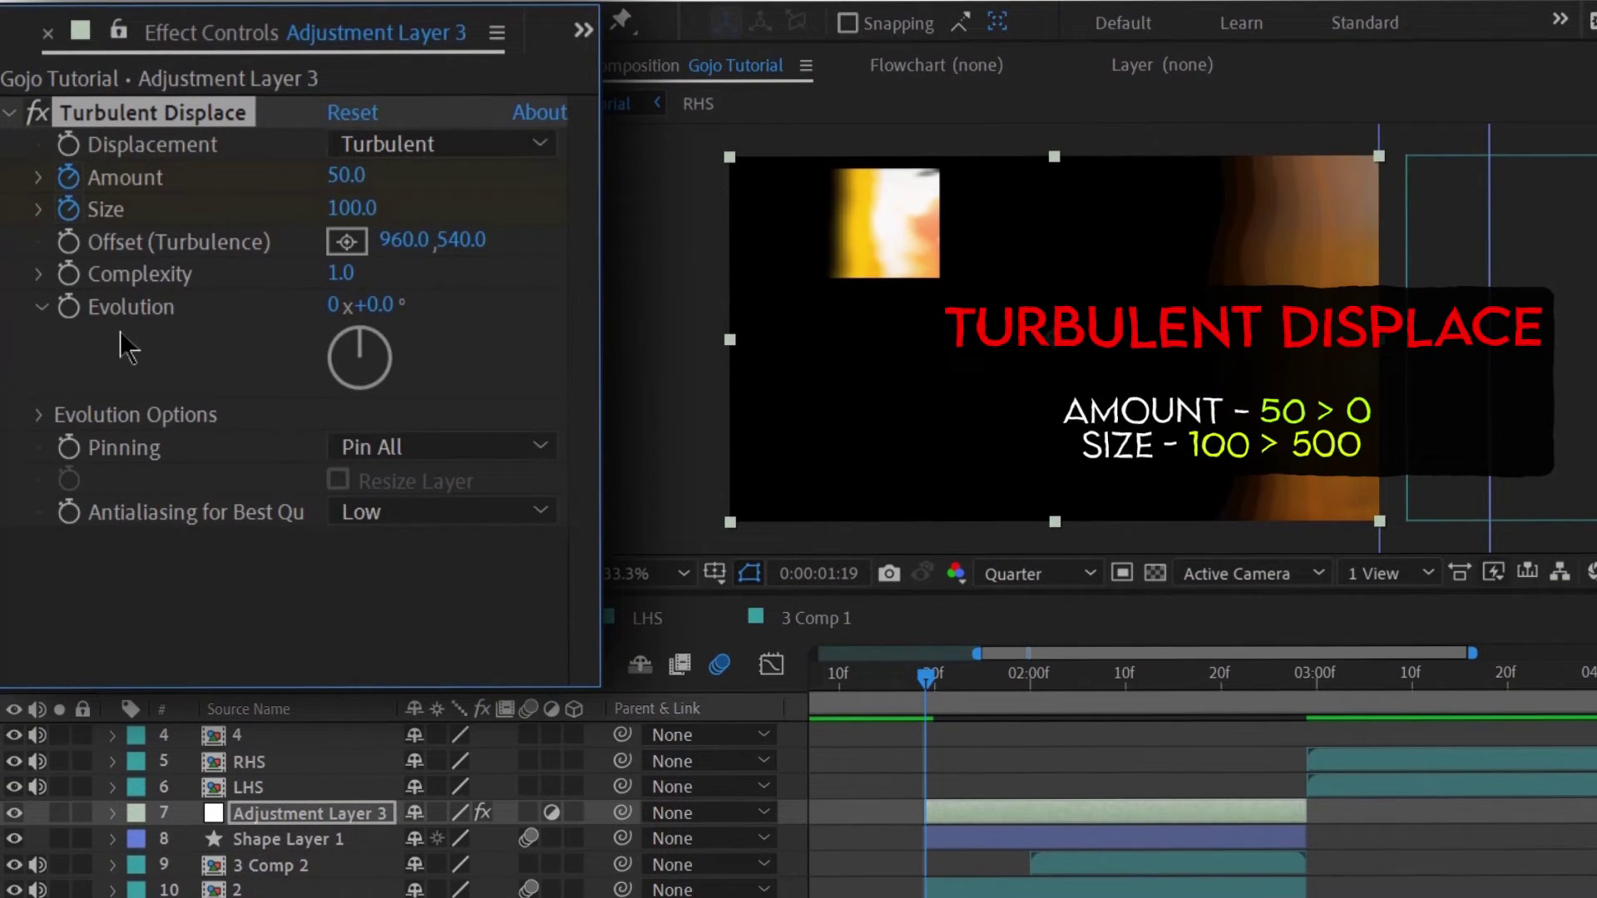
pyautogui.press('u')
# - Set Turbulent Displace's Amount to 0 at 0:00:02:04 and its Size to 500 at 0:00:02:10
pyautogui.click(1064, 697)
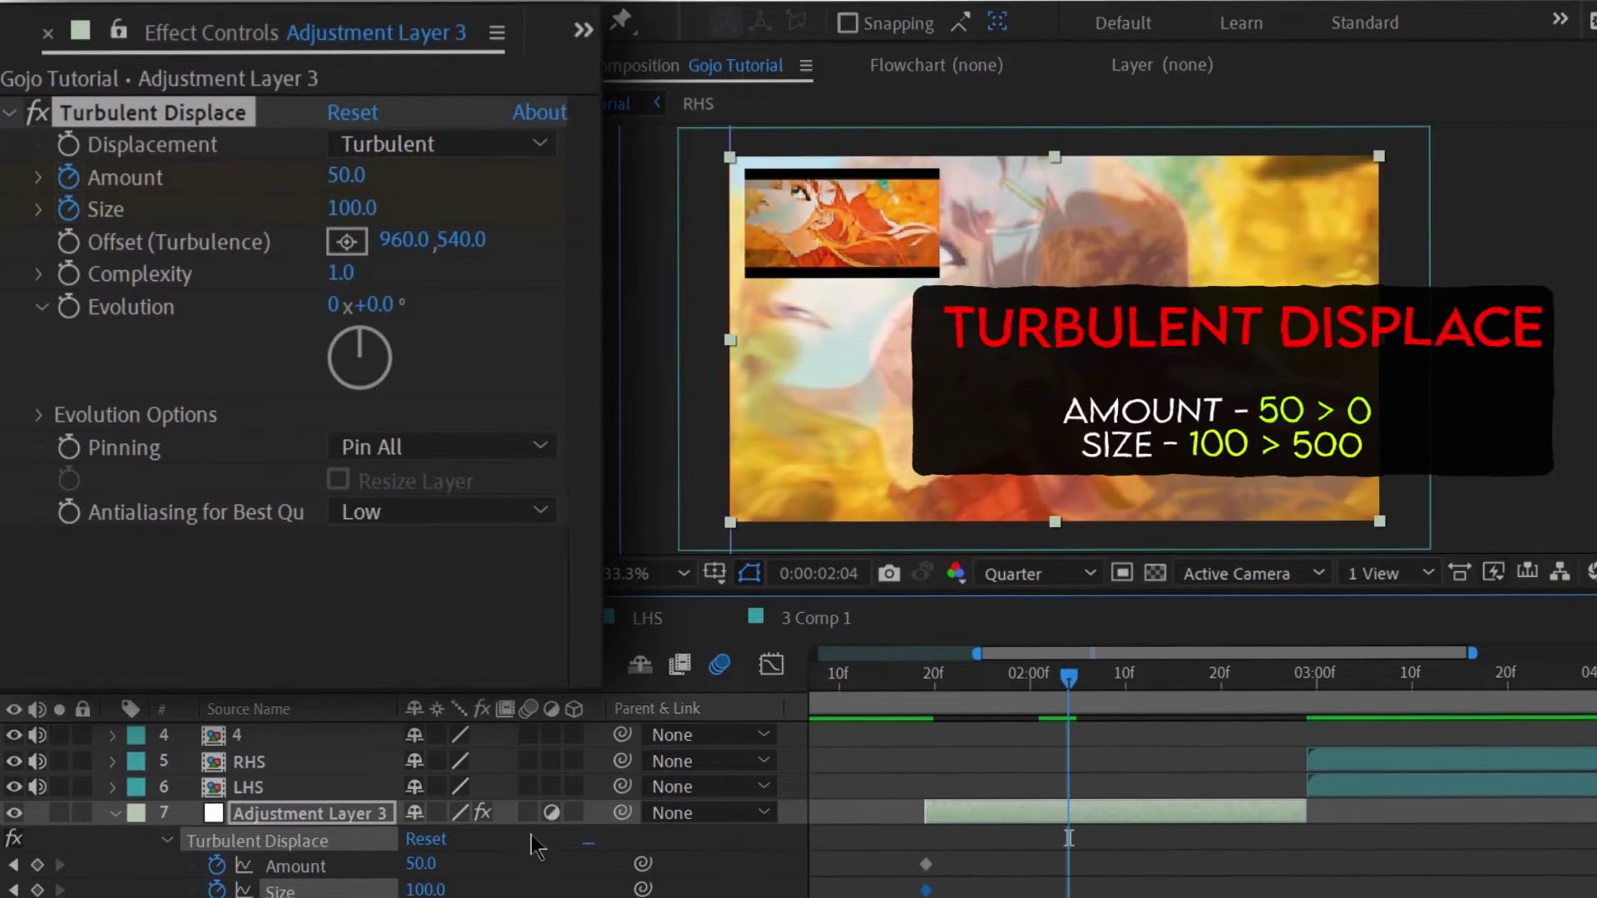
pyautogui.click(449, 875)
pyautogui.write('0')
pyautogui.press('Return')
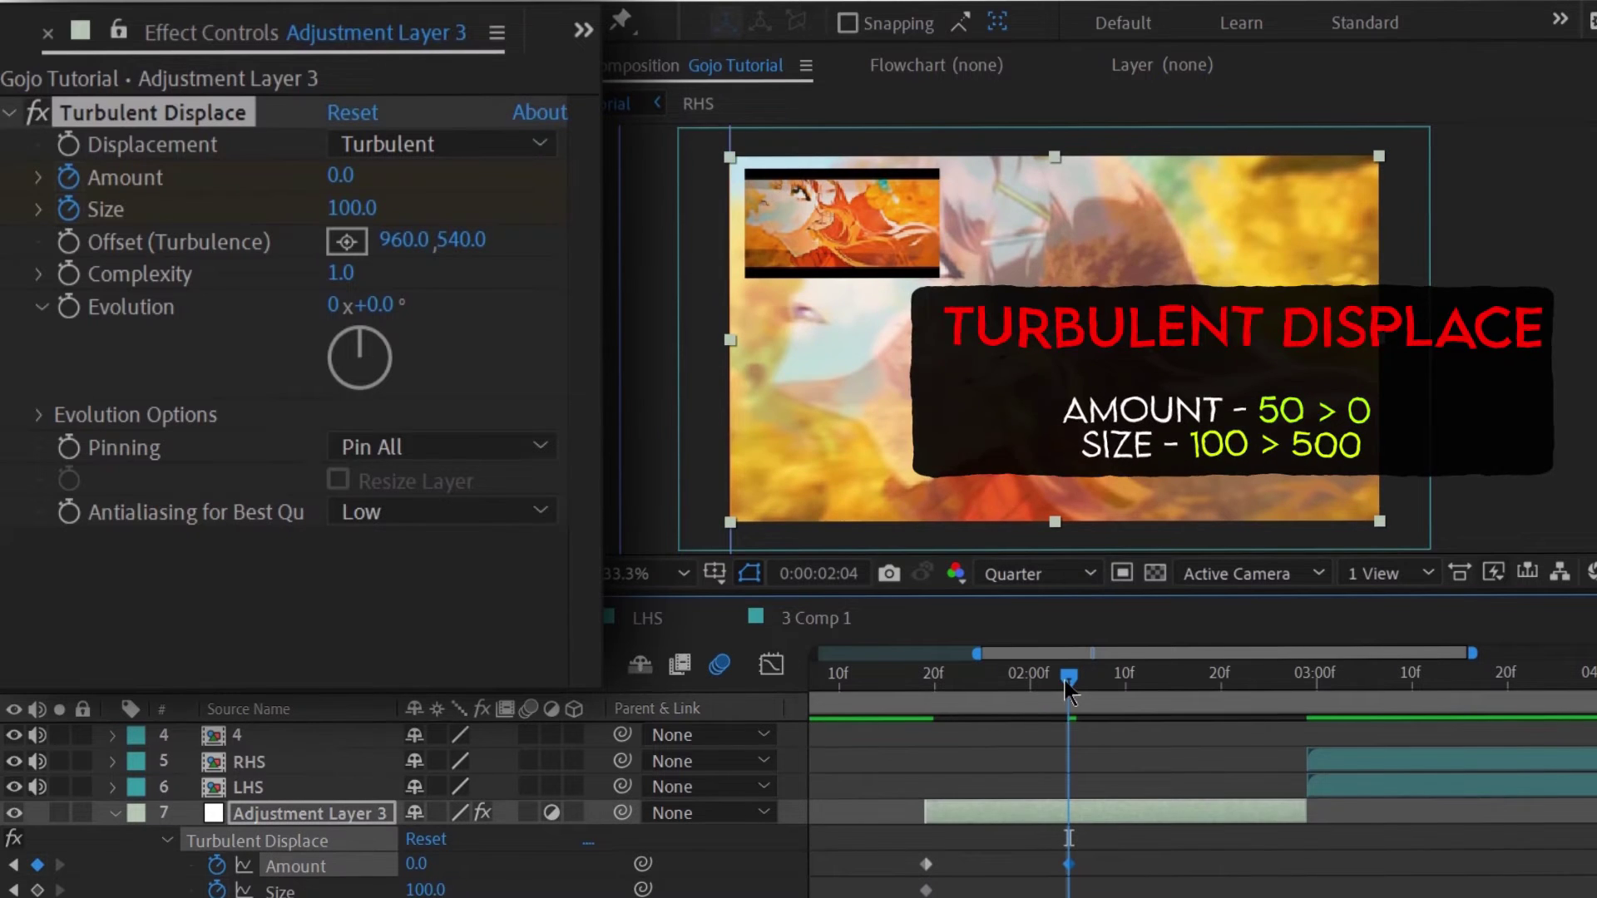
pyautogui.moveTo(1066, 680); pyautogui.dragTo(1117, 686)
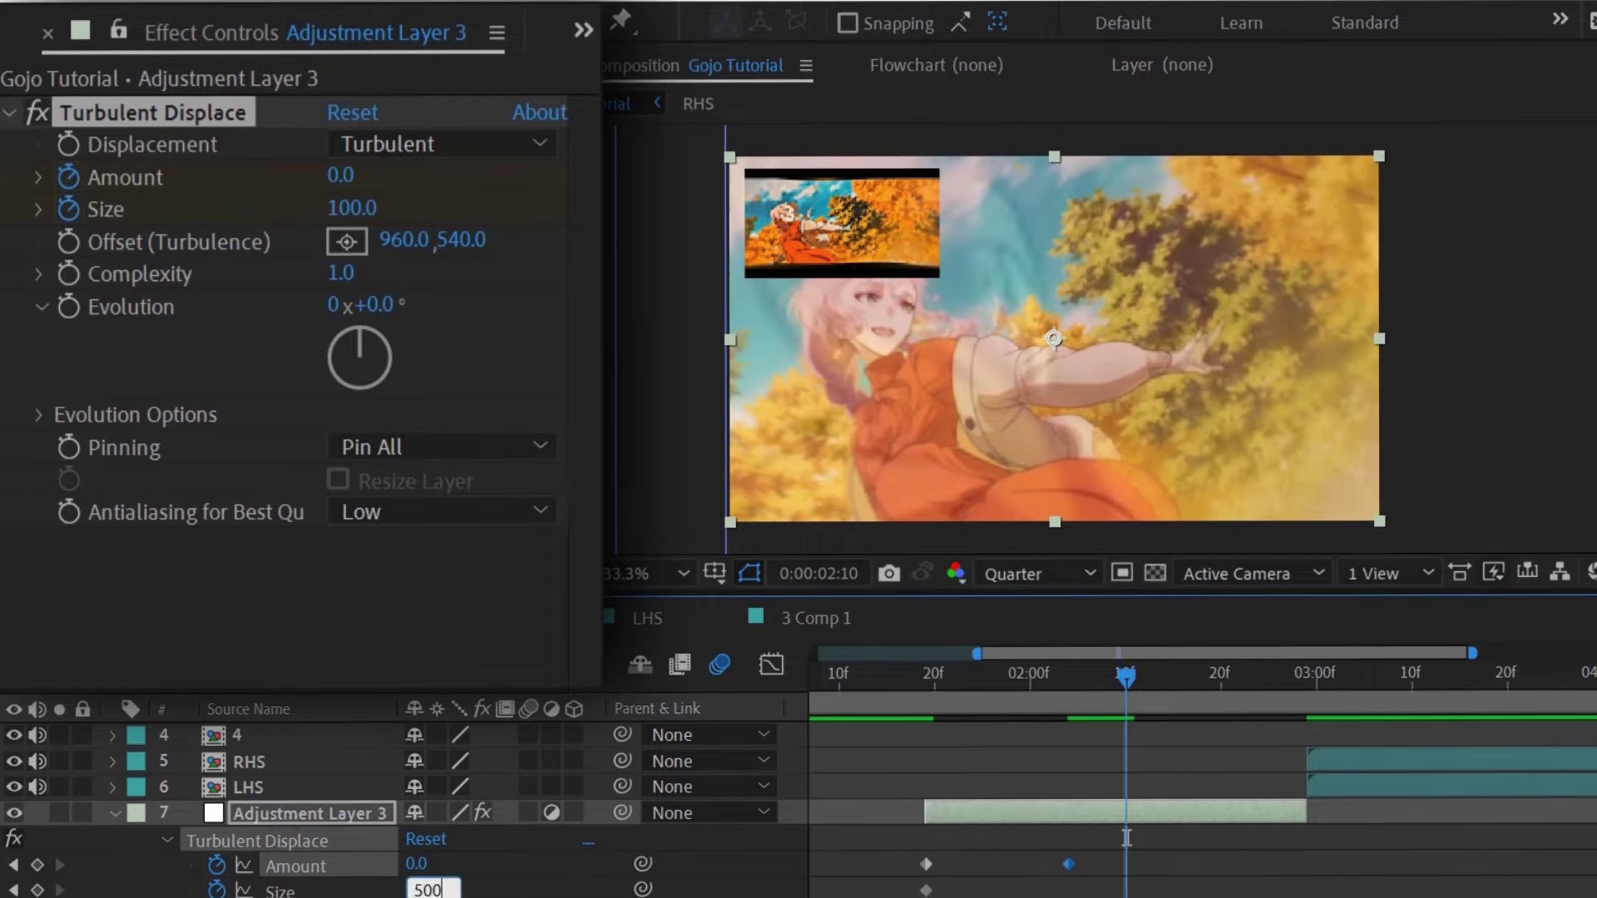
# - Easy-ease all the Amount and Size keyframes of Turbulent Displace
pyautogui.moveTo(1163, 849); pyautogui.dragTo(906, 895)
pyautogui.hscroll(-3, 983, 858)
pyautogui.press('F9')
pyautogui.scroll(-2, 1182, 856)
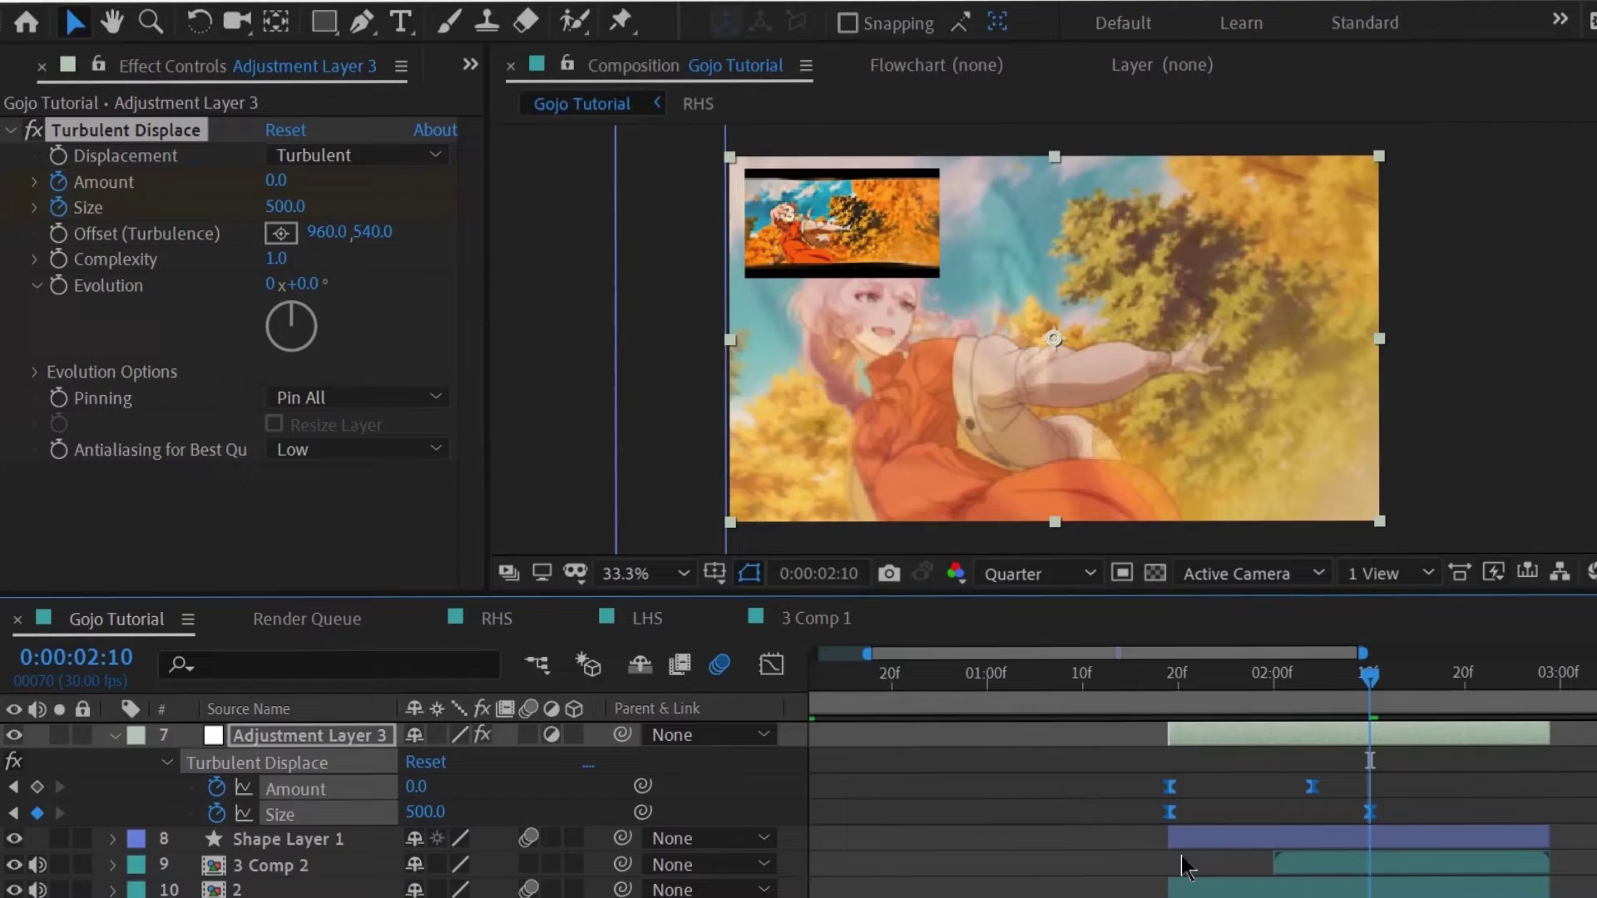
pyautogui.press('u')
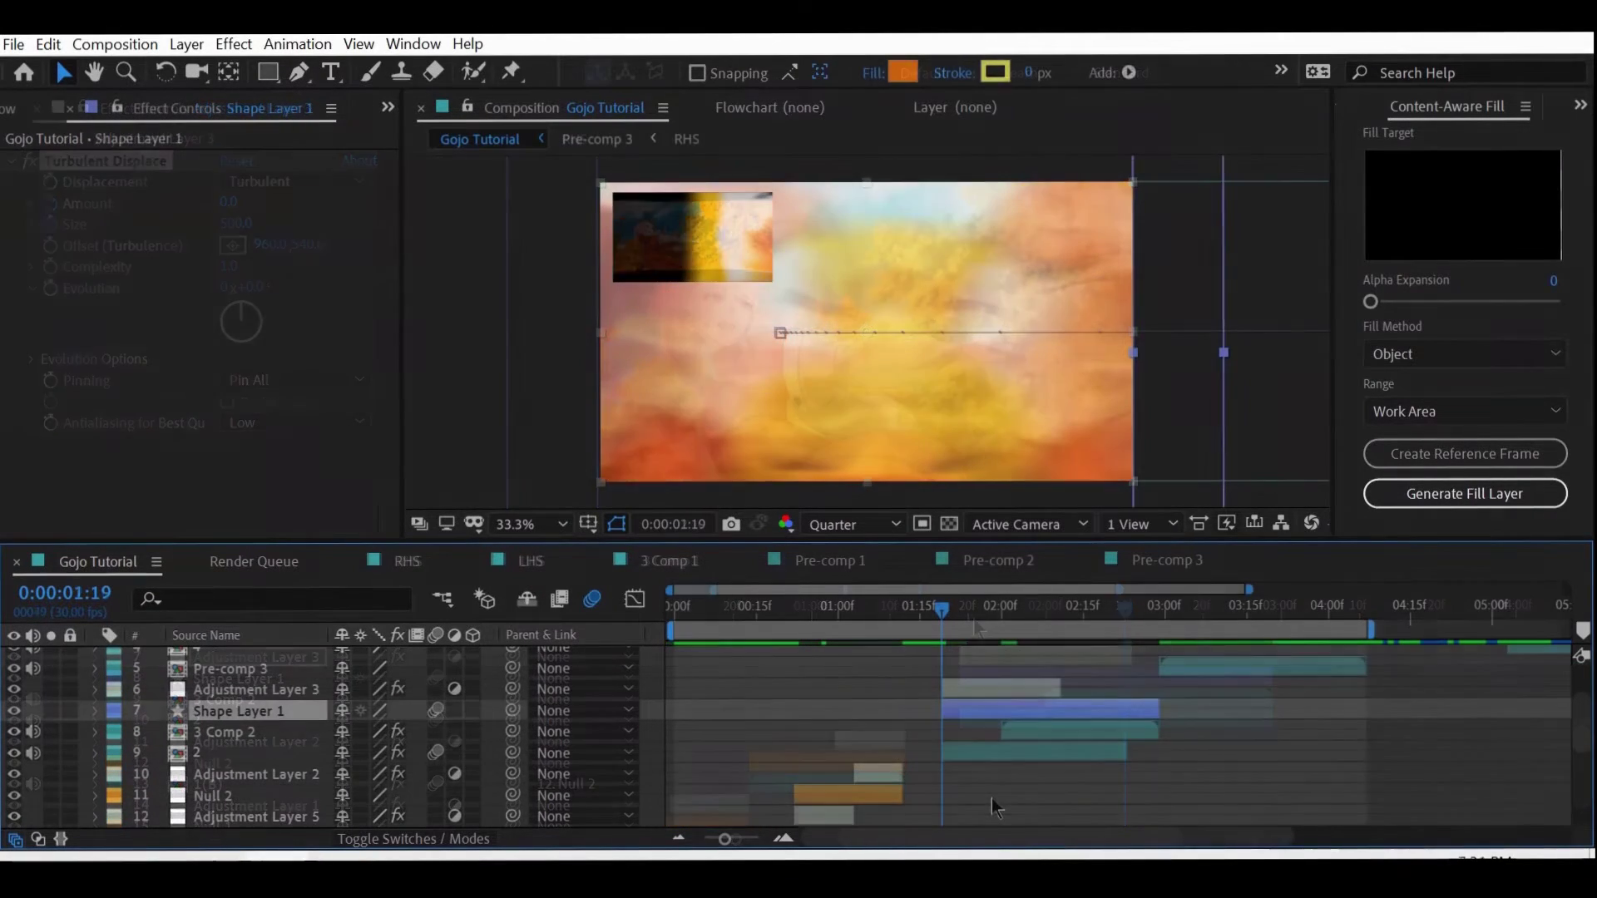
# - Add another adjustment layer above Shape Layer 1, starting at 0:00:01:19 and extended to the shape layer's end
pyautogui.hotkey('ctrl', 'alt', 'y')
pyautogui.hotkey('alt', '[')
pyautogui.hotkey('alt', ']')
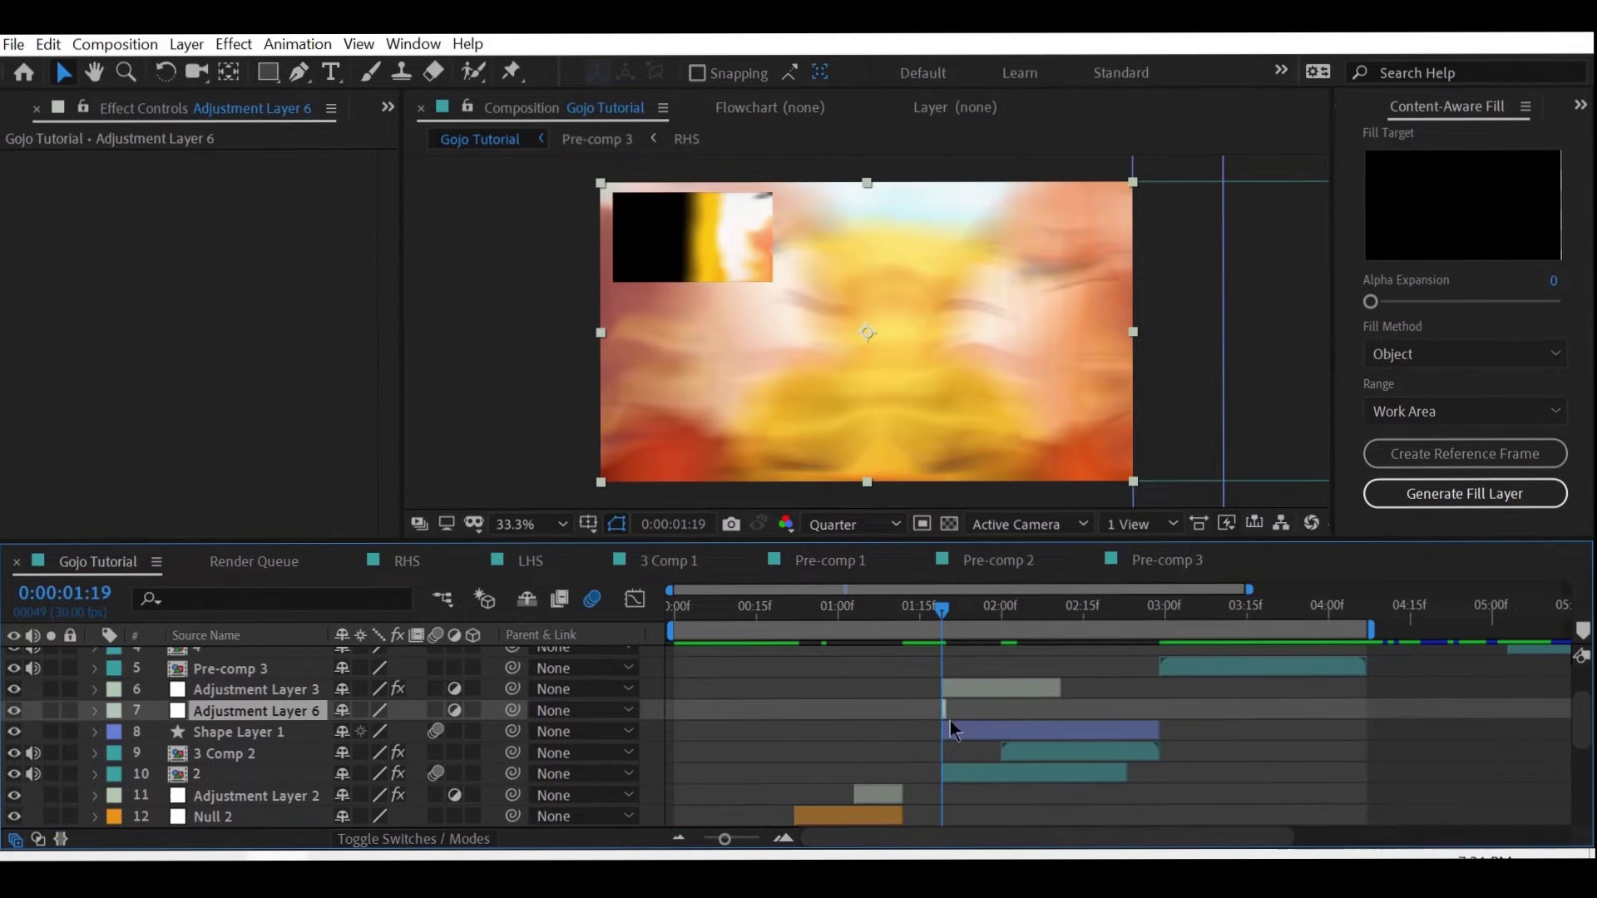
pyautogui.moveTo(946, 711); pyautogui.dragTo(1120, 706)
# - Apply S_WarpTransform to the adjustment layer directly above Shape Layer 1
pyautogui.hotkey('ctrl', 'space')
pyautogui.write('s_warp')
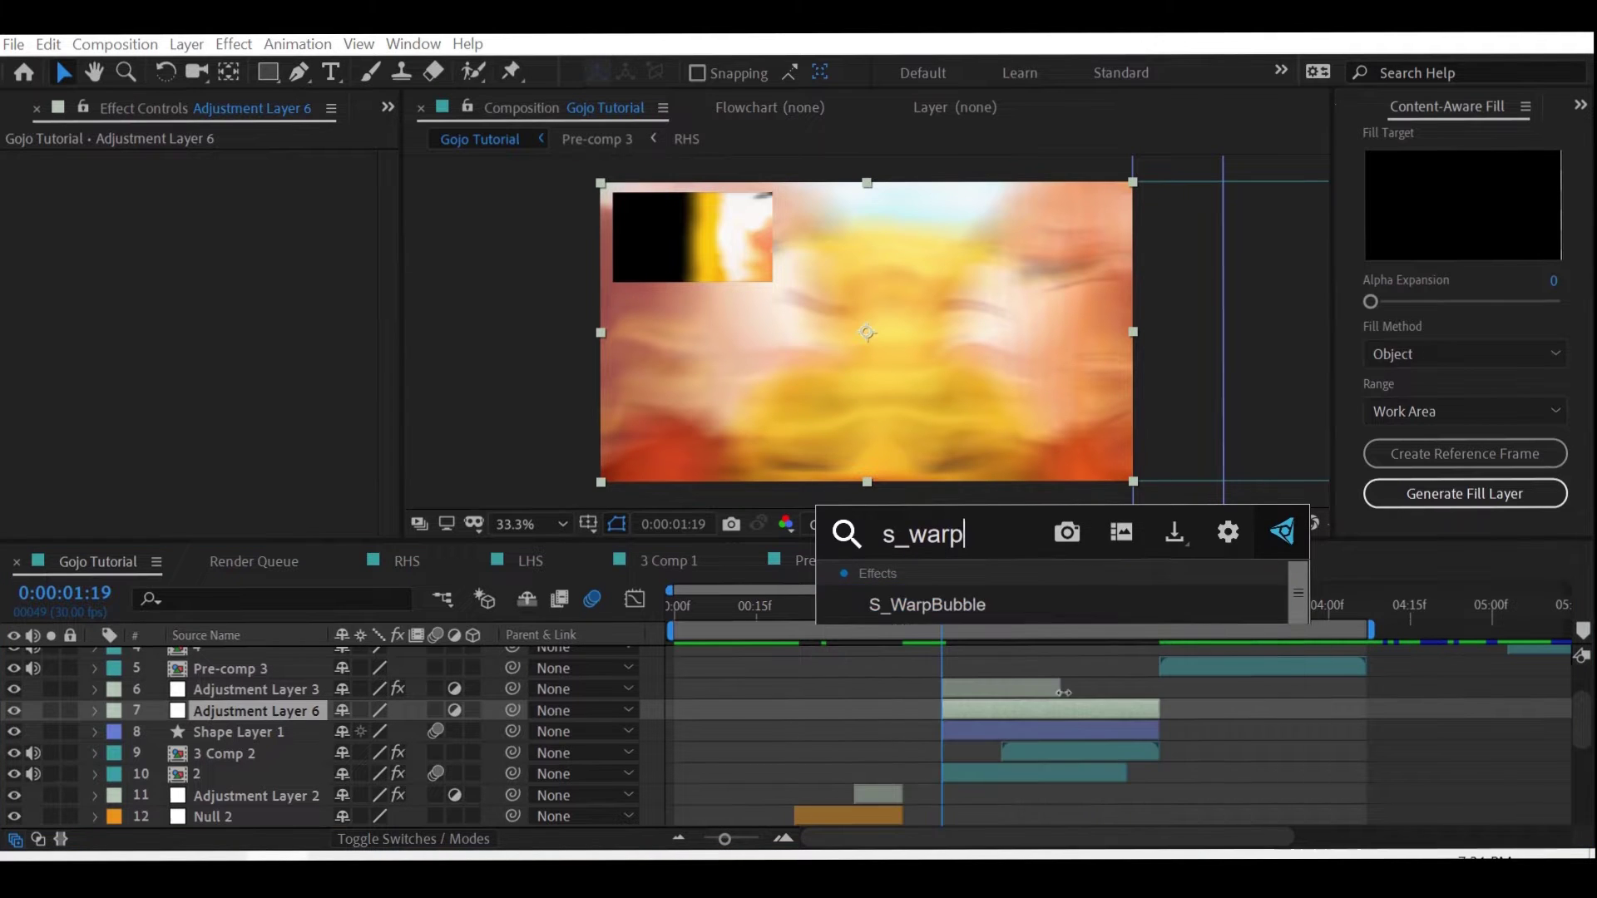
pyautogui.press('Escape')
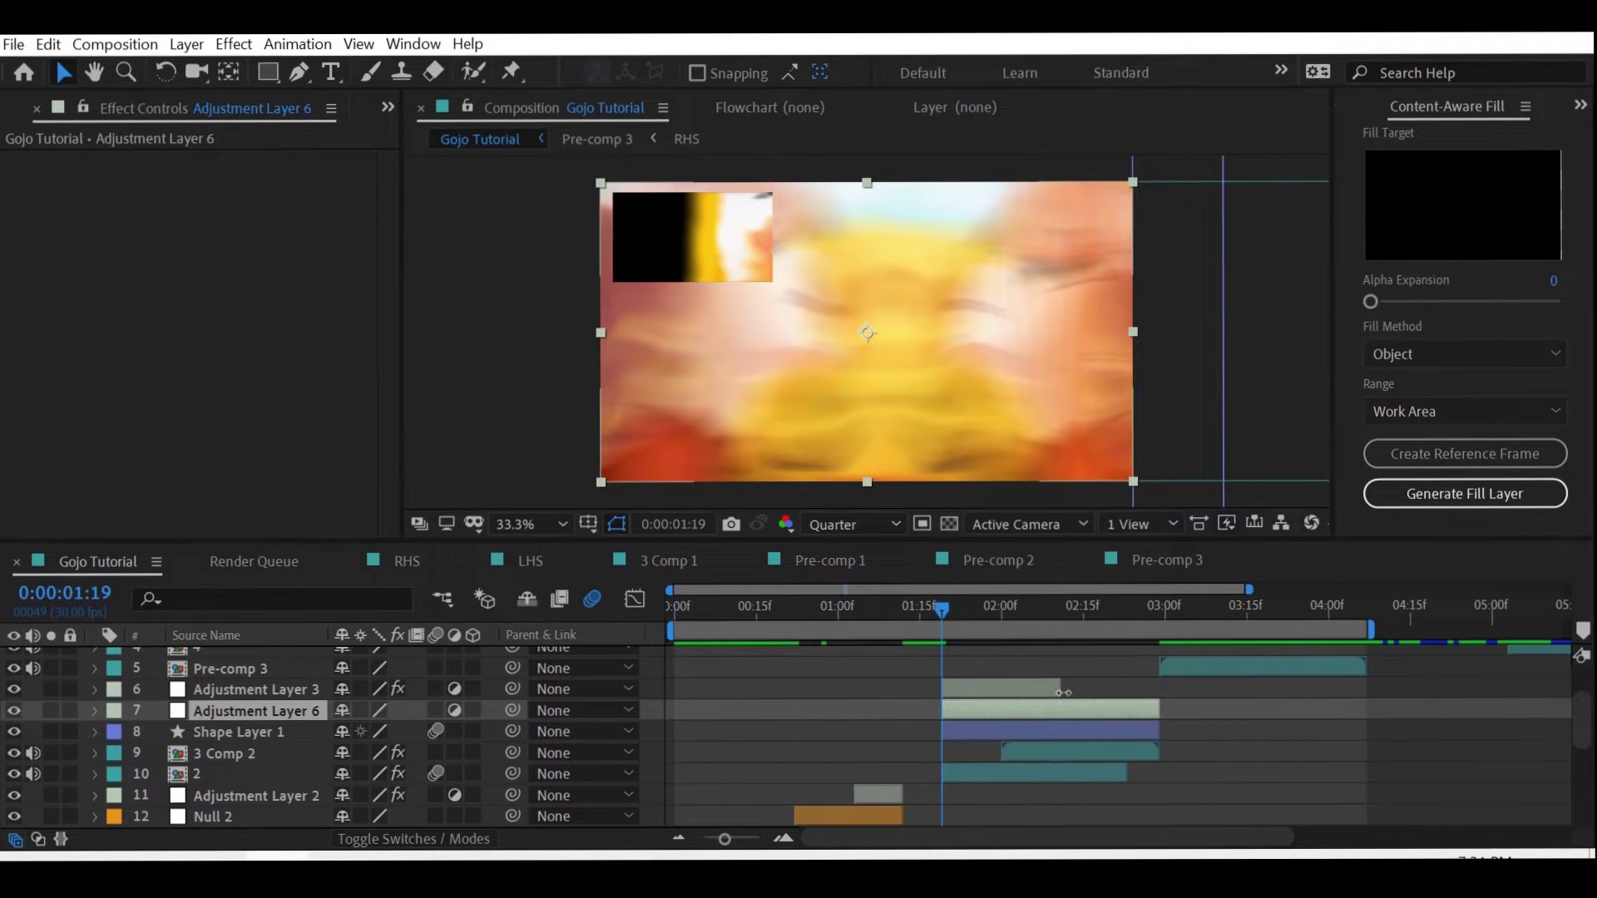
# - Keyframe S_WarpTransform's Scale Y at 1.24 at 0:00:01:23 and at 1 at 0:00:01:28
pyautogui.press('pagedown')
pyautogui.press('pagedown')
pyautogui.press('pagedown')
pyautogui.press('pagedown')
pyautogui.click(49, 332)
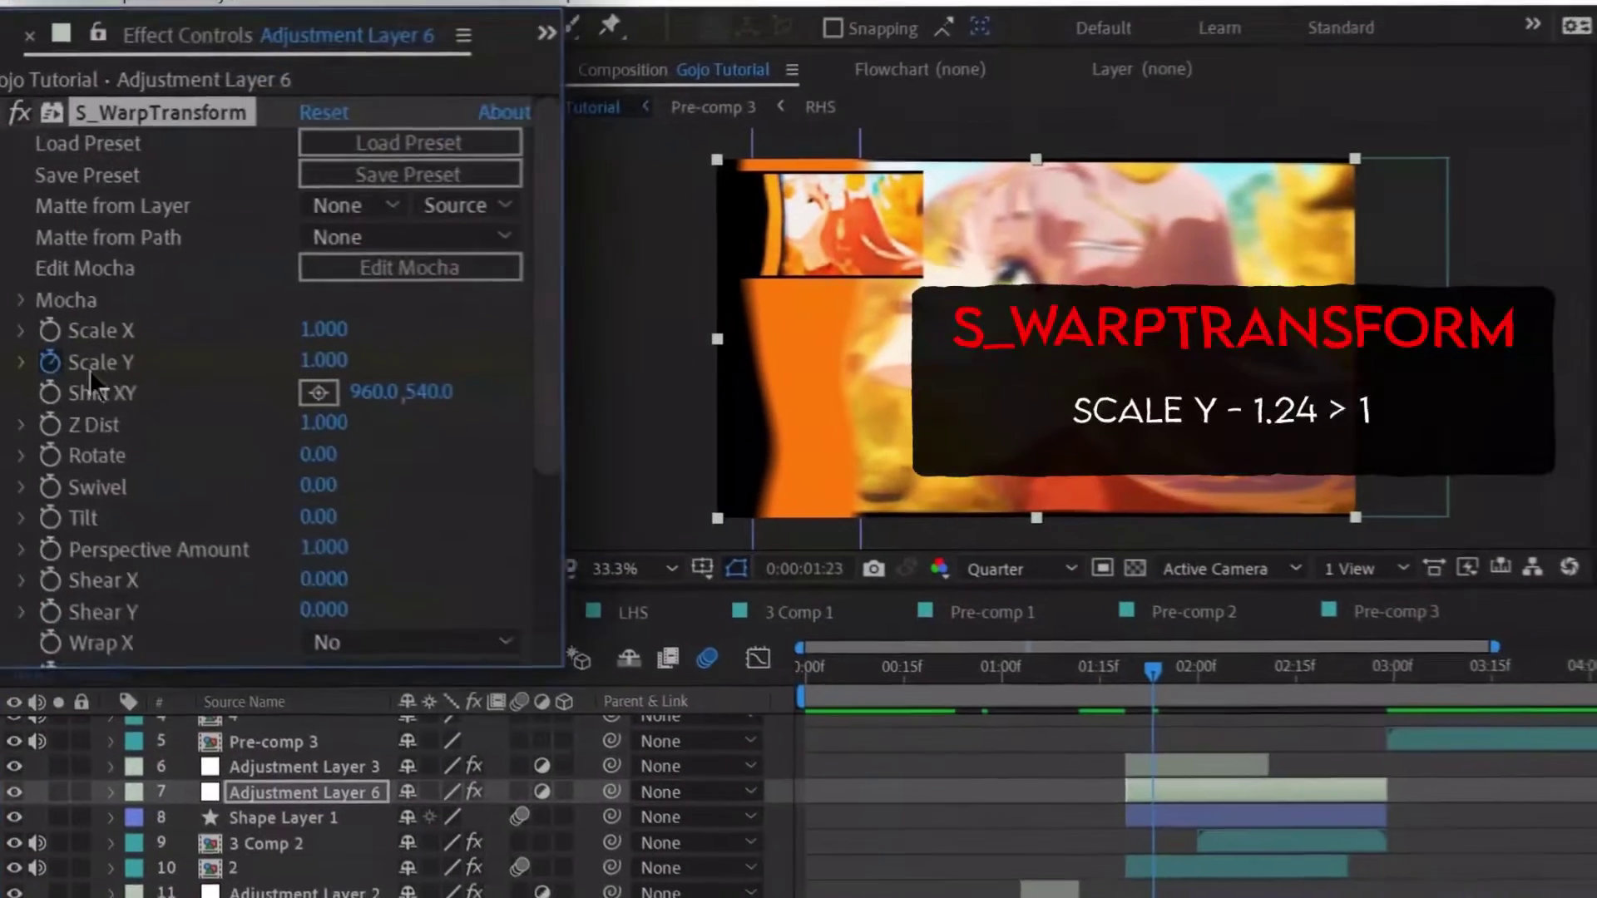
pyautogui.click(324, 359)
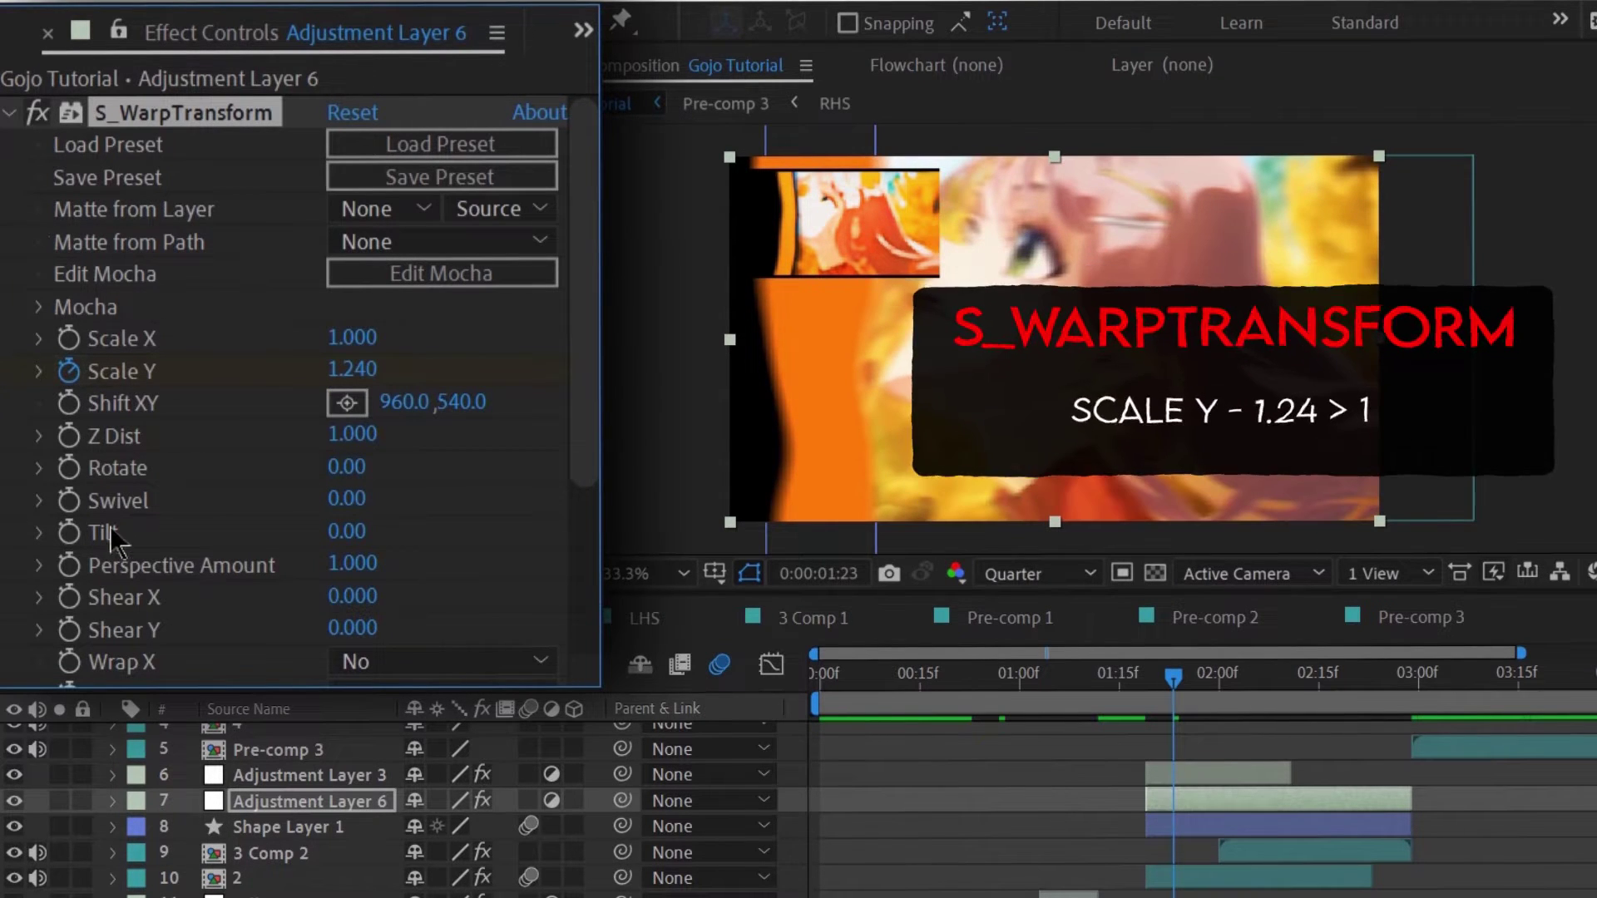
pyautogui.press('space')
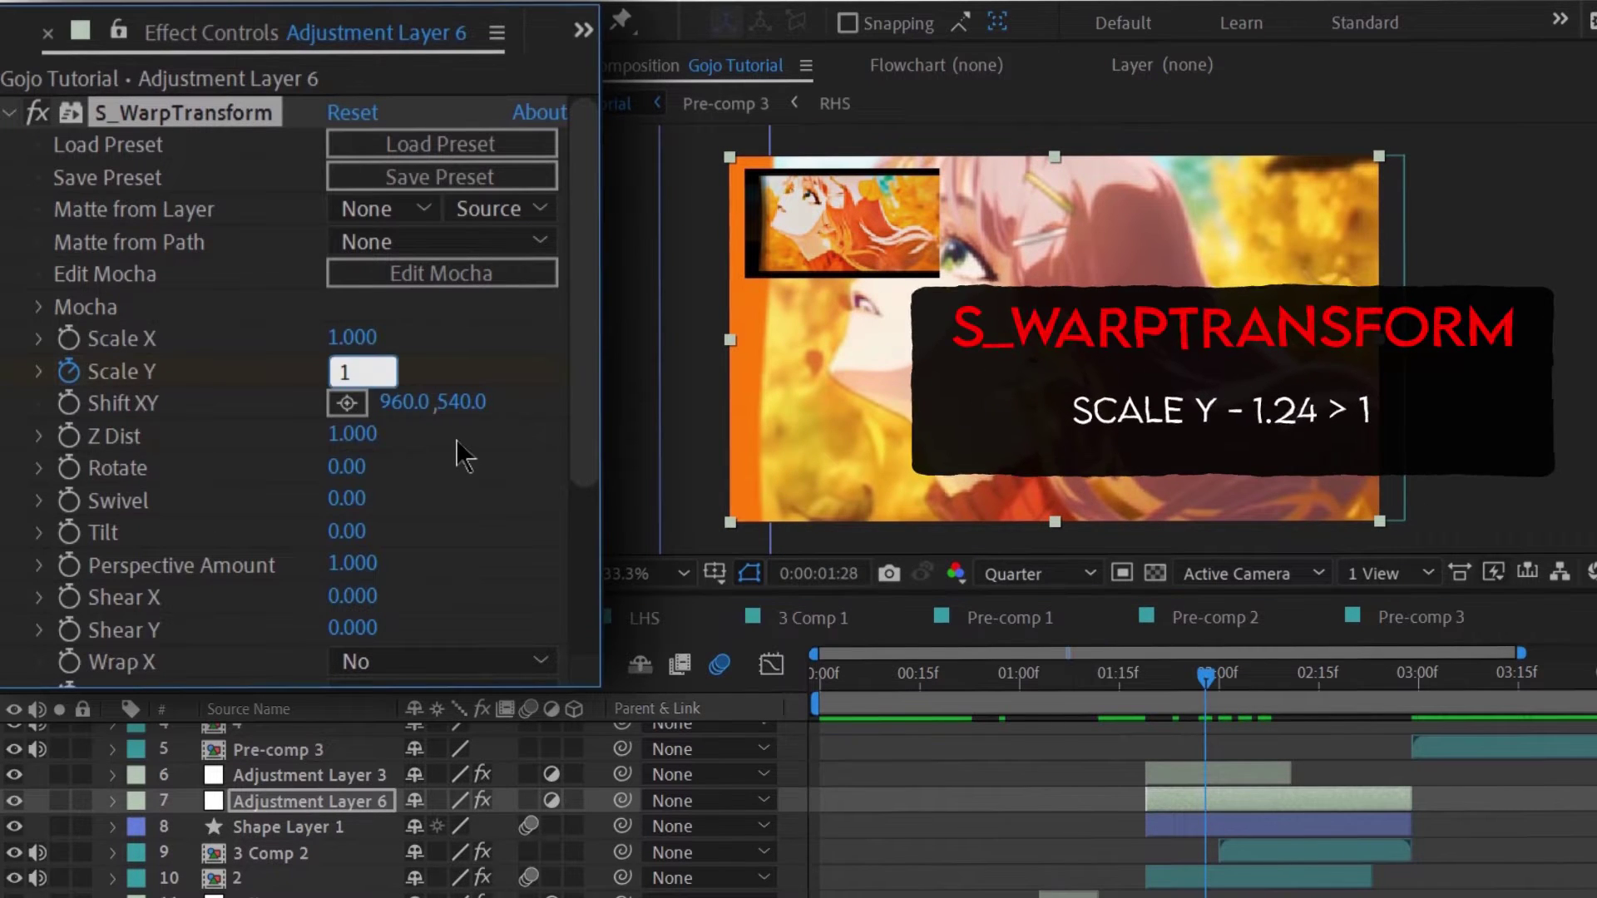
pyautogui.press('Return')
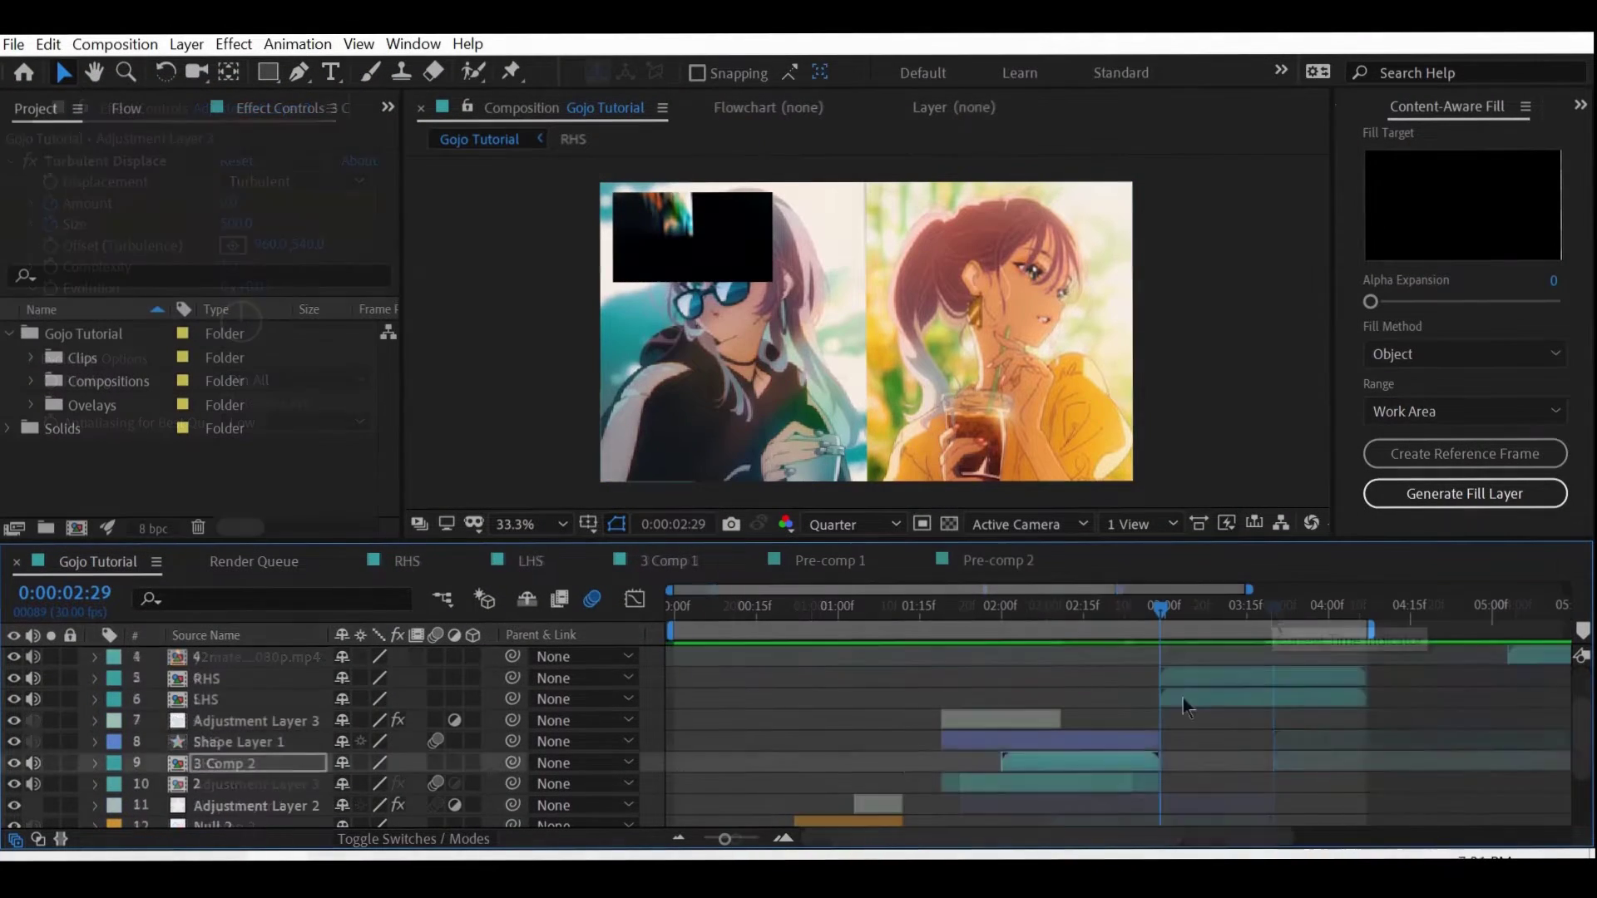
# - Pre-compose the RHS and LHS layers together
pyautogui.moveTo(1180, 702); pyautogui.dragTo(951, 685)
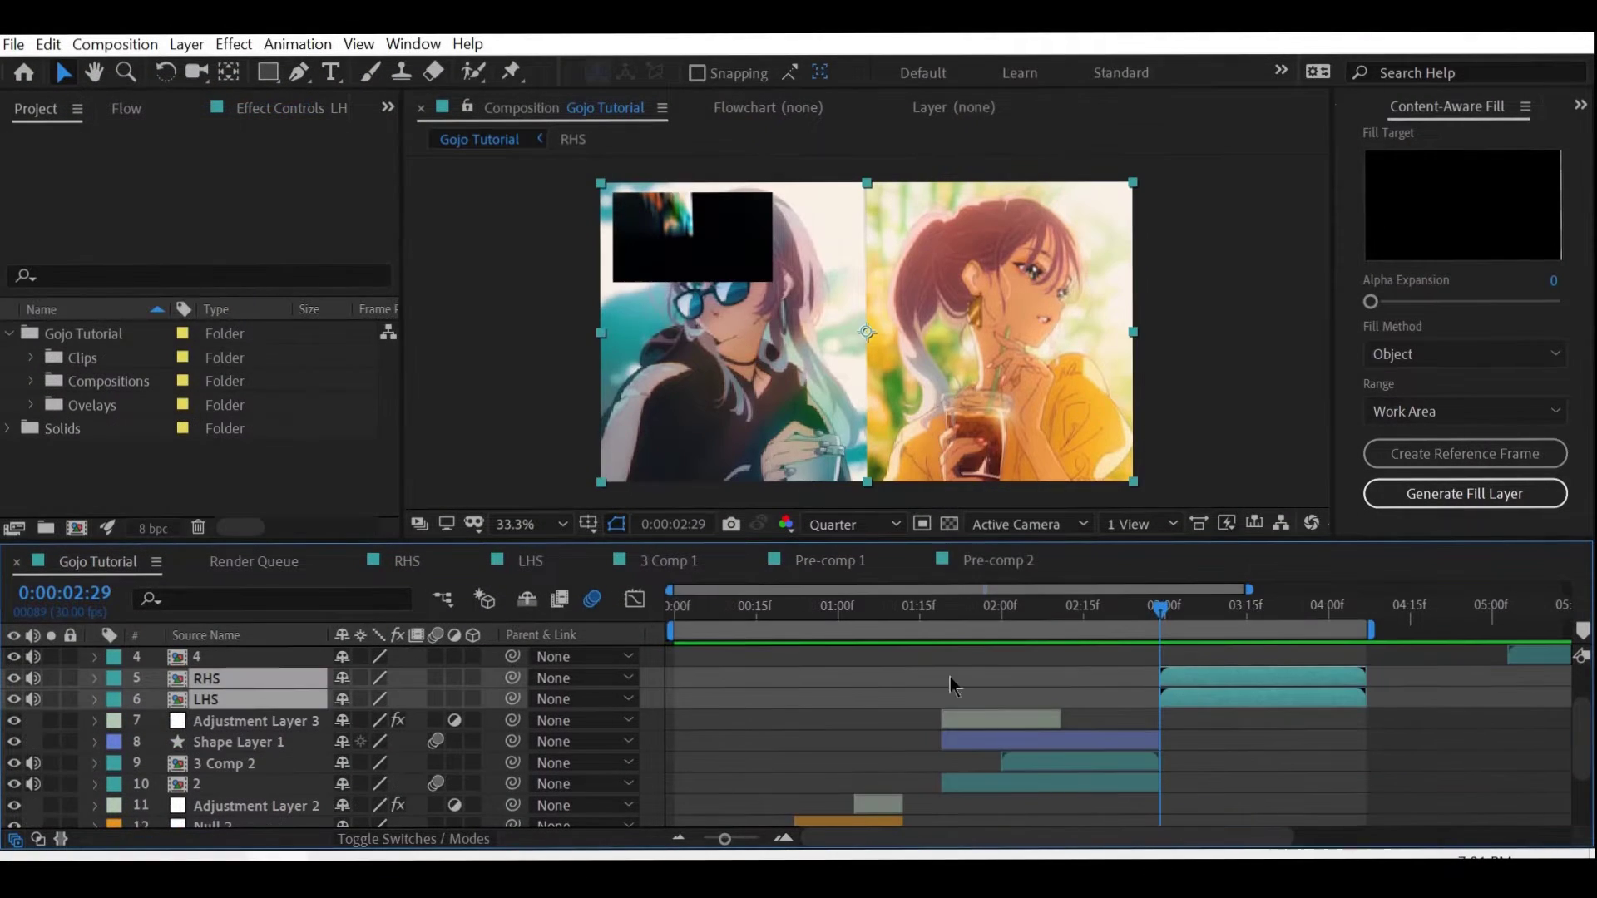
pyautogui.hotkey('ctrl', 'shift', 'c')
pyautogui.click(885, 597)
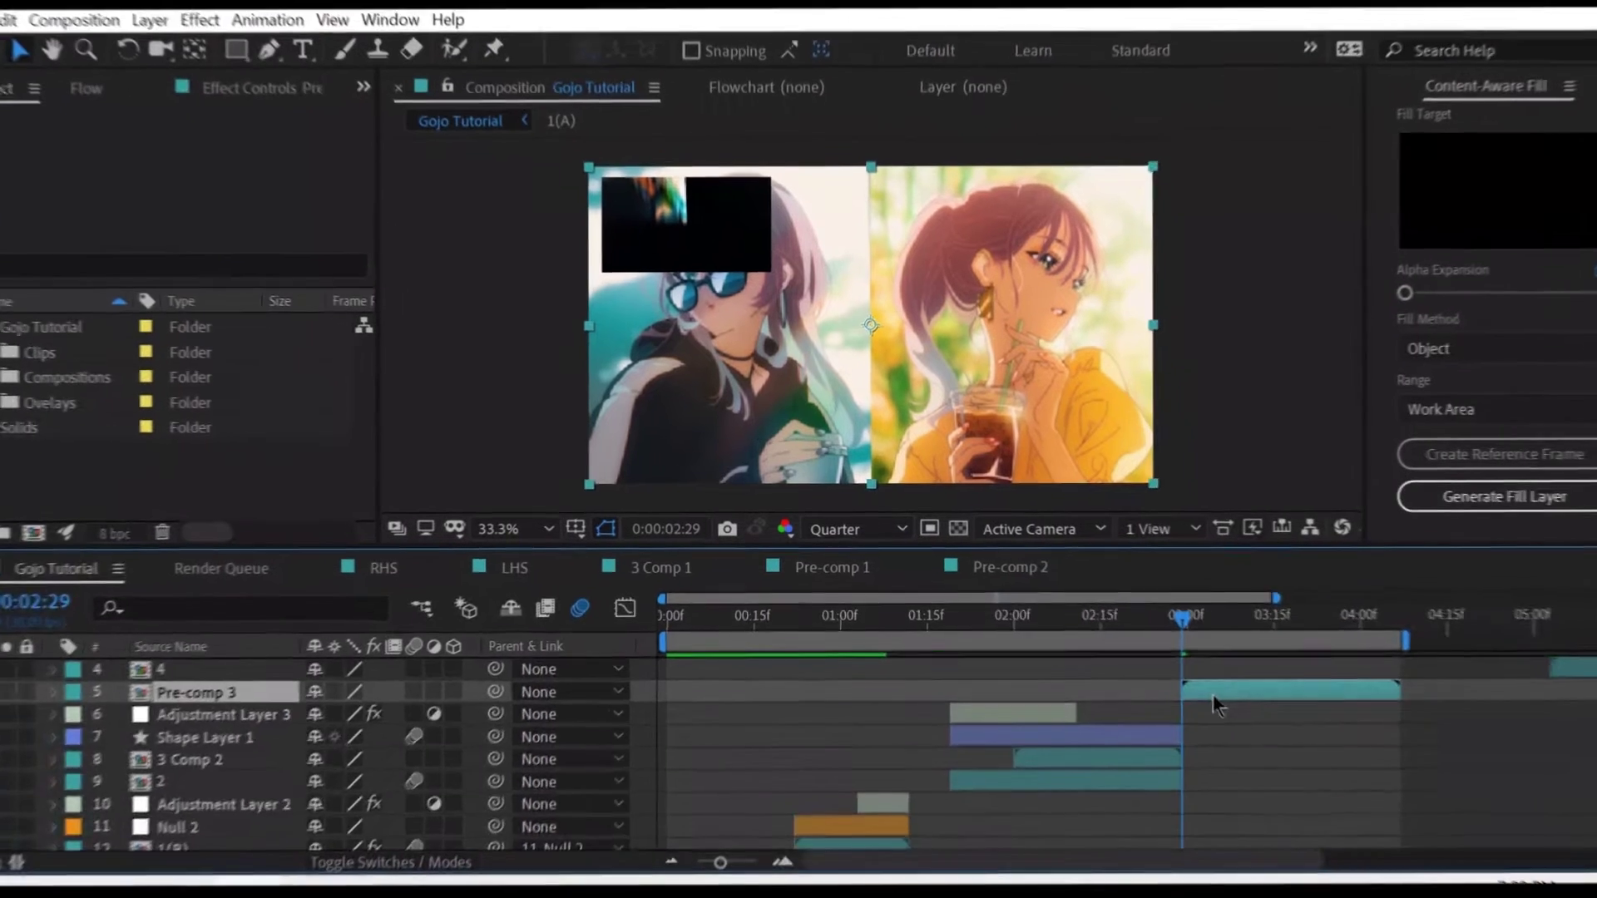
# - Open the new RHS and LHS pre-composition and separate LHS's Position into individual dimensions
pyautogui.doubleClick(1190, 680)
pyautogui.click(786, 680)
pyautogui.press('p')
pyautogui.rightClick(201, 726)
pyautogui.click(291, 587)
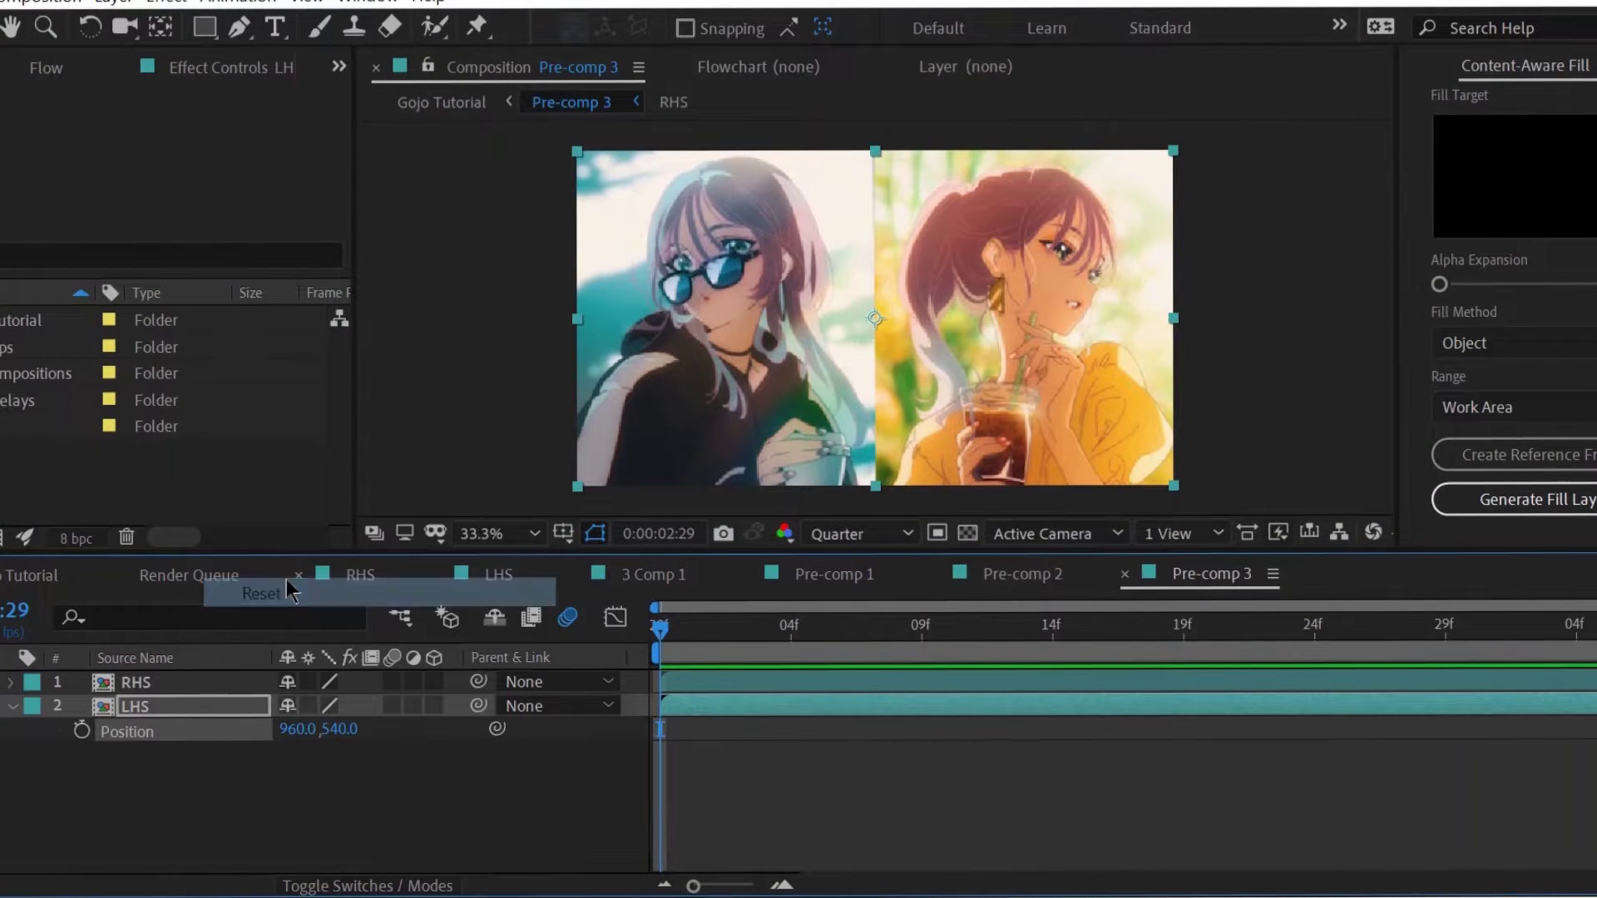
pyautogui.click(129, 755)
pyautogui.rightClick(137, 736)
pyautogui.click(266, 476)
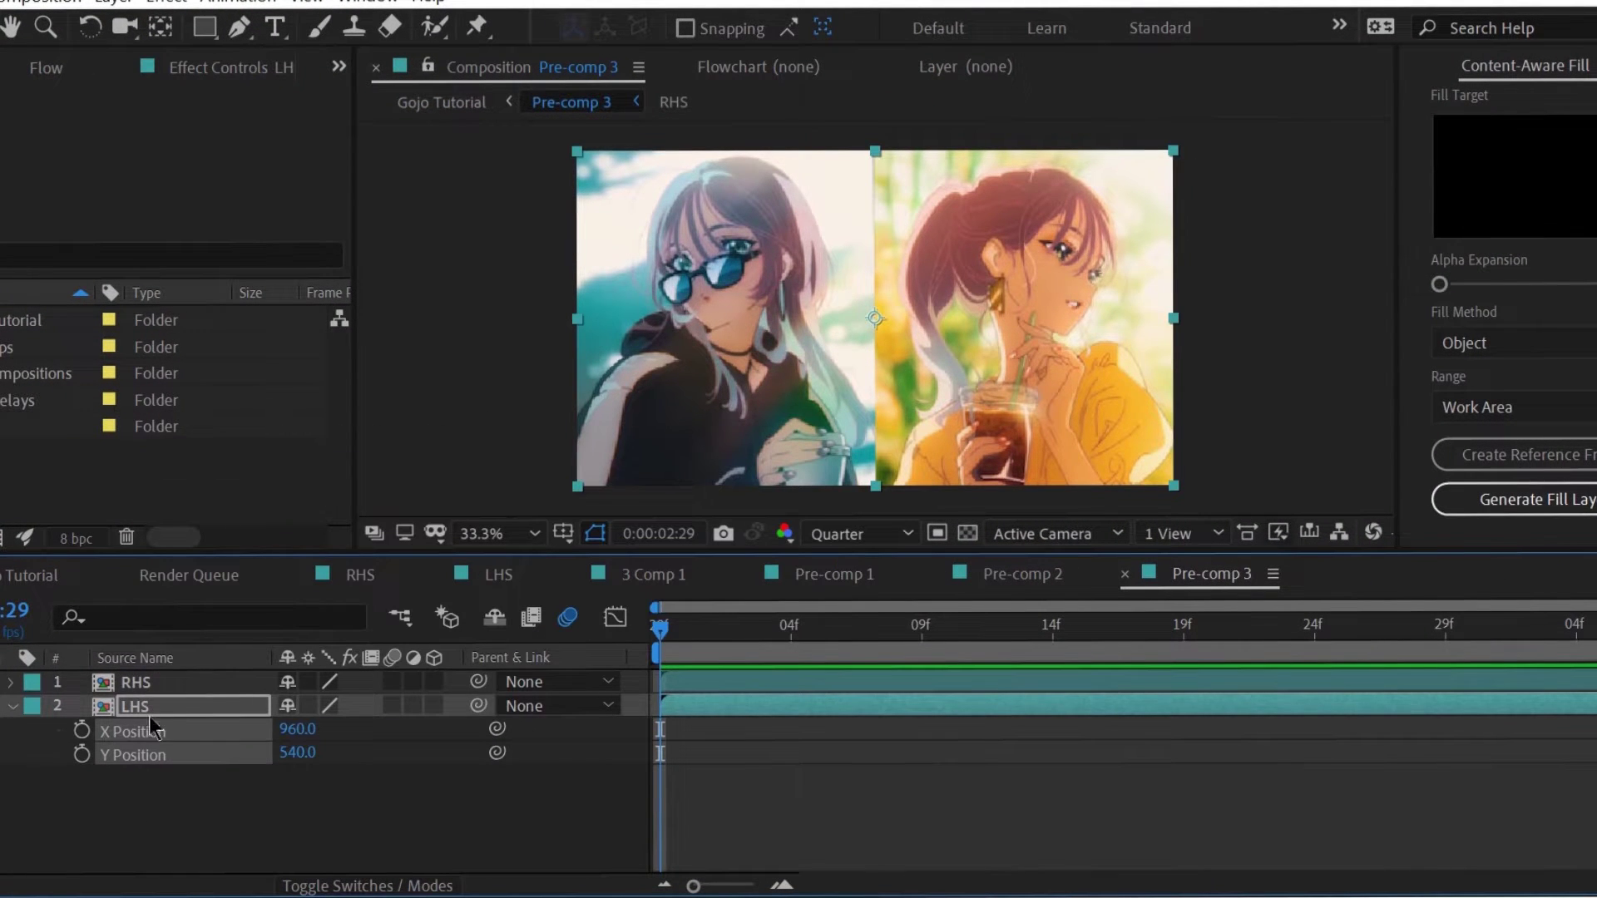
# - Keyframe LHS's Y Position from -600 at 0:00:02:29 to 540 at 0:00:03:13, with a fast start and long ease-out
pyautogui.click(81, 753)
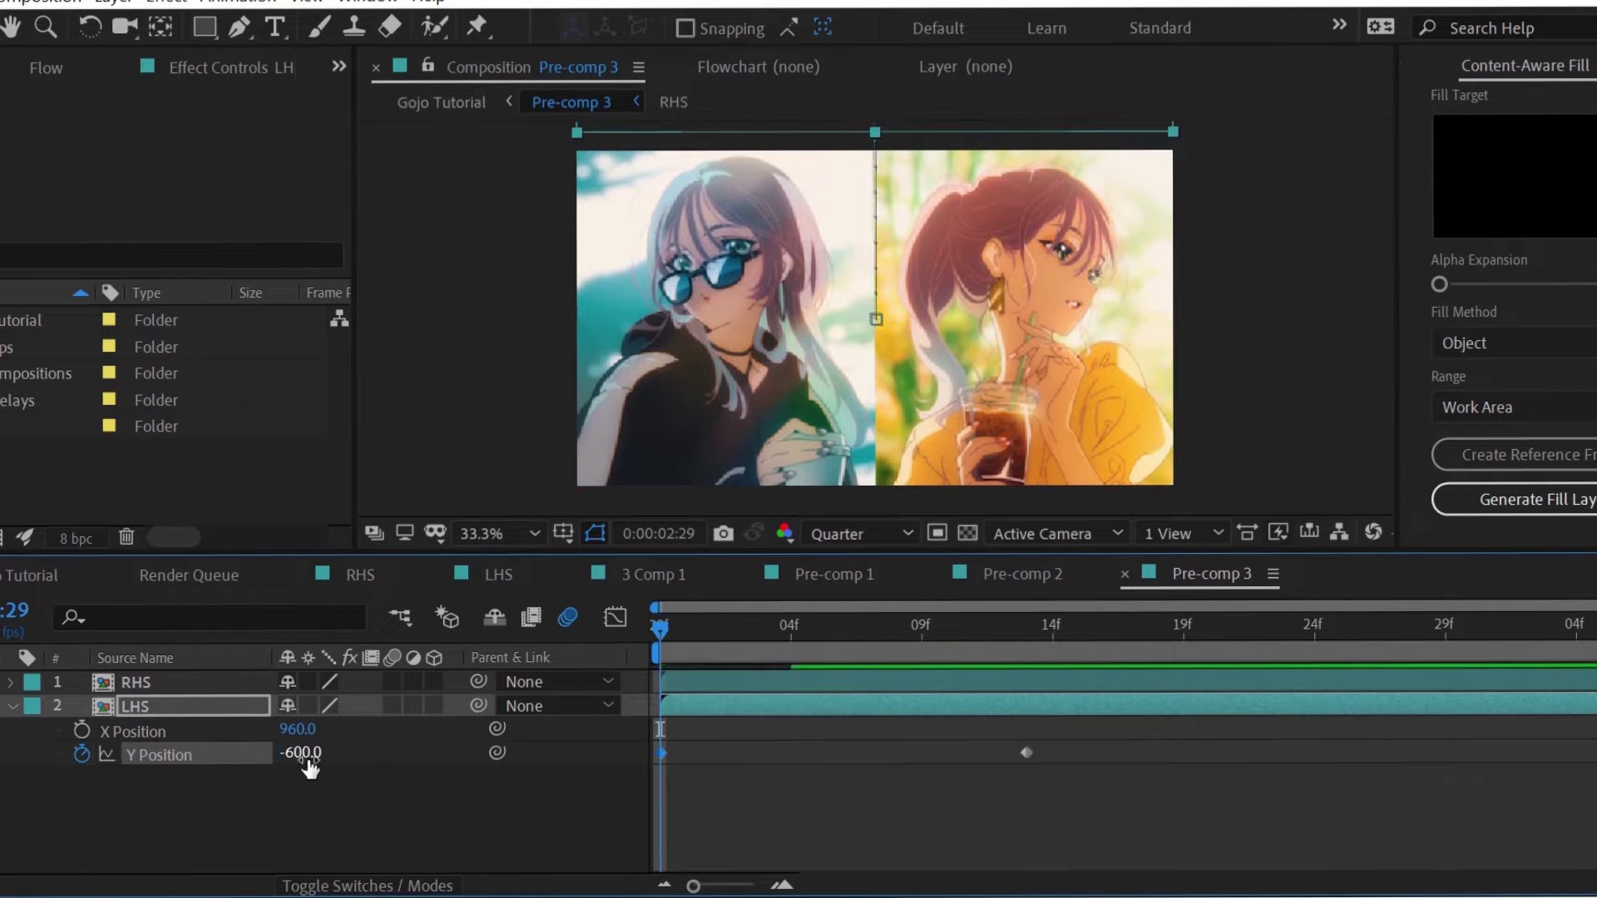
pyautogui.moveTo(597, 762); pyautogui.dragTo(591, 761)
pyautogui.click(615, 618)
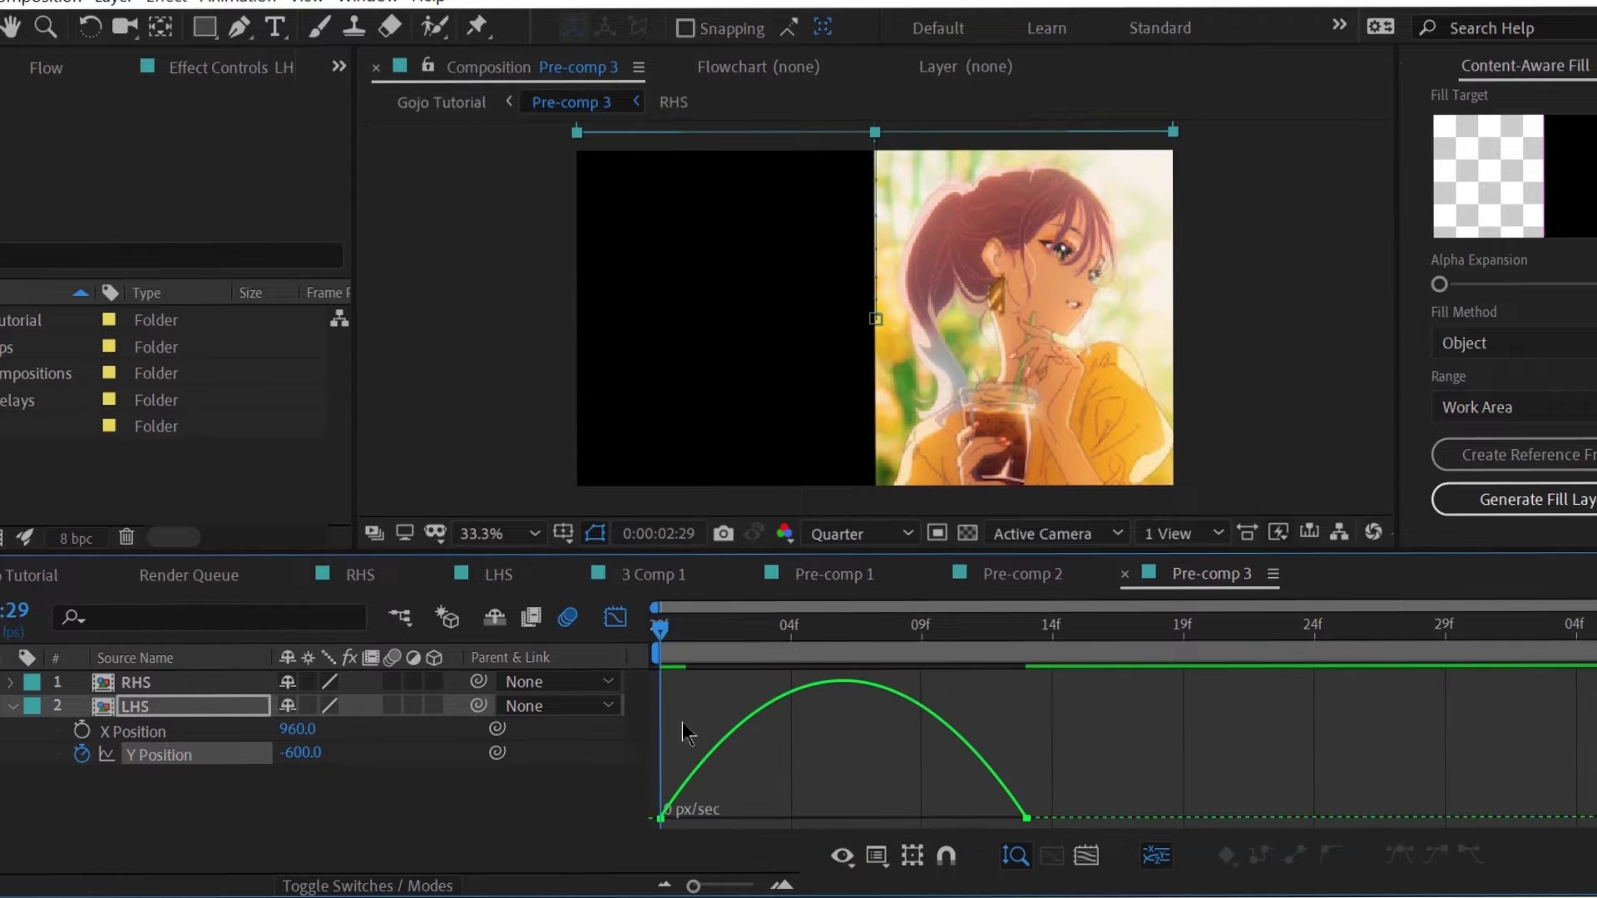
pyautogui.rightClick(735, 792)
pyautogui.click(858, 538)
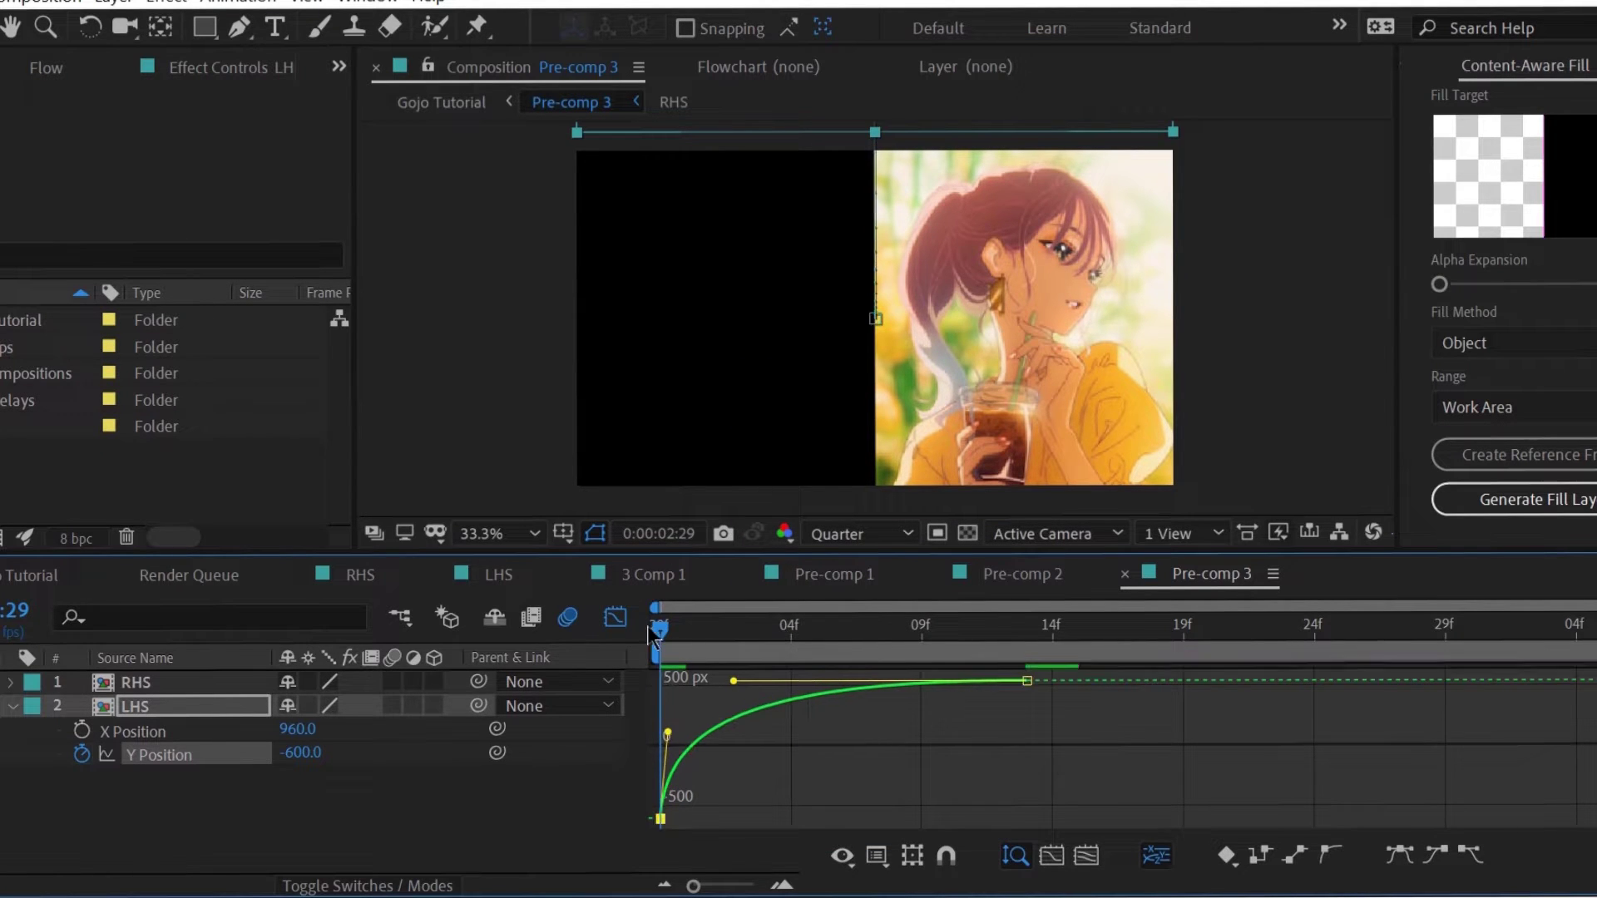
pyautogui.moveTo(653, 630); pyautogui.dragTo(612, 667)
pyautogui.click(614, 620)
# - Separate RHS's Position dimensions and keyframe its Y Position from 1635 at 0:00:03:05 to 540 at 0:00:03:18
pyautogui.click(788, 687)
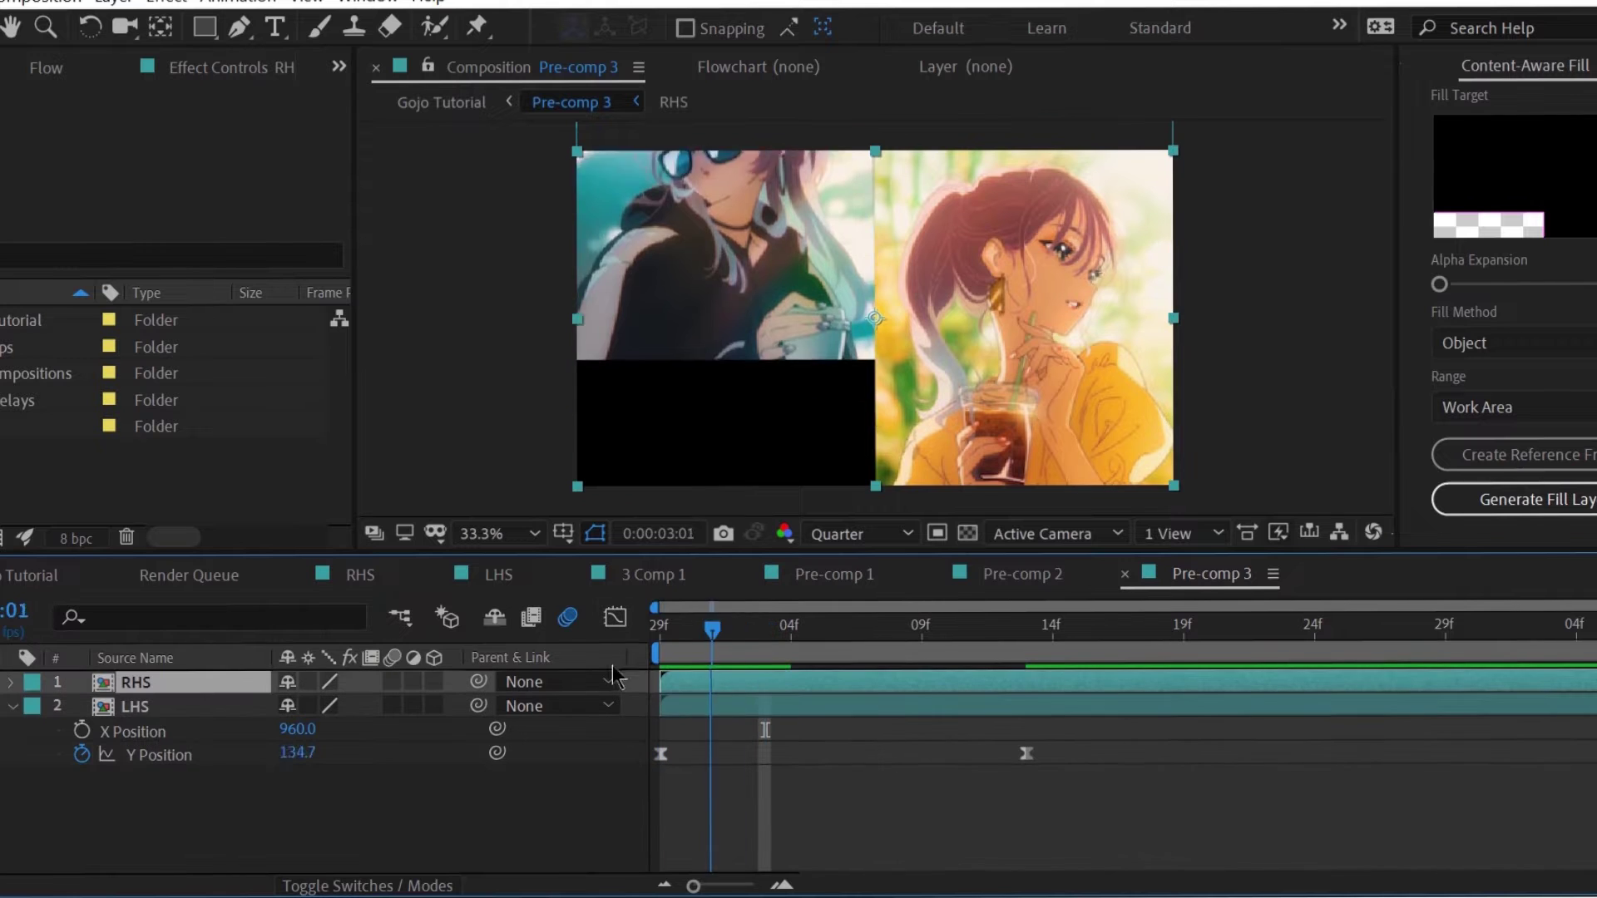
pyautogui.moveTo(711, 629); pyautogui.dragTo(816, 632)
pyautogui.press('p')
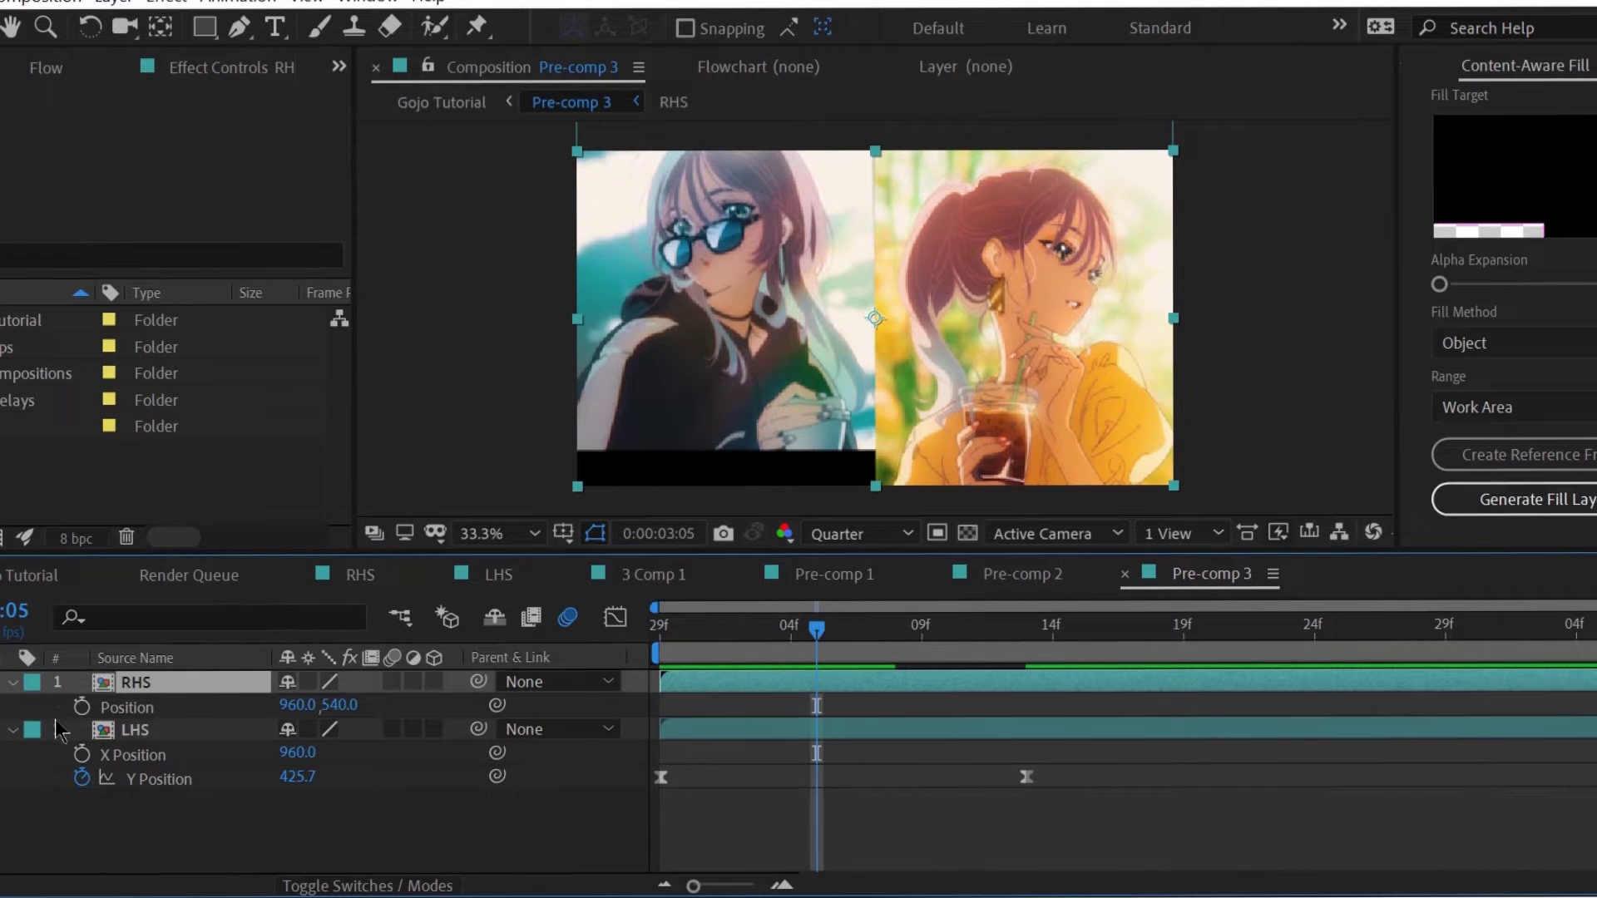
pyautogui.rightClick(141, 708)
pyautogui.click(238, 445)
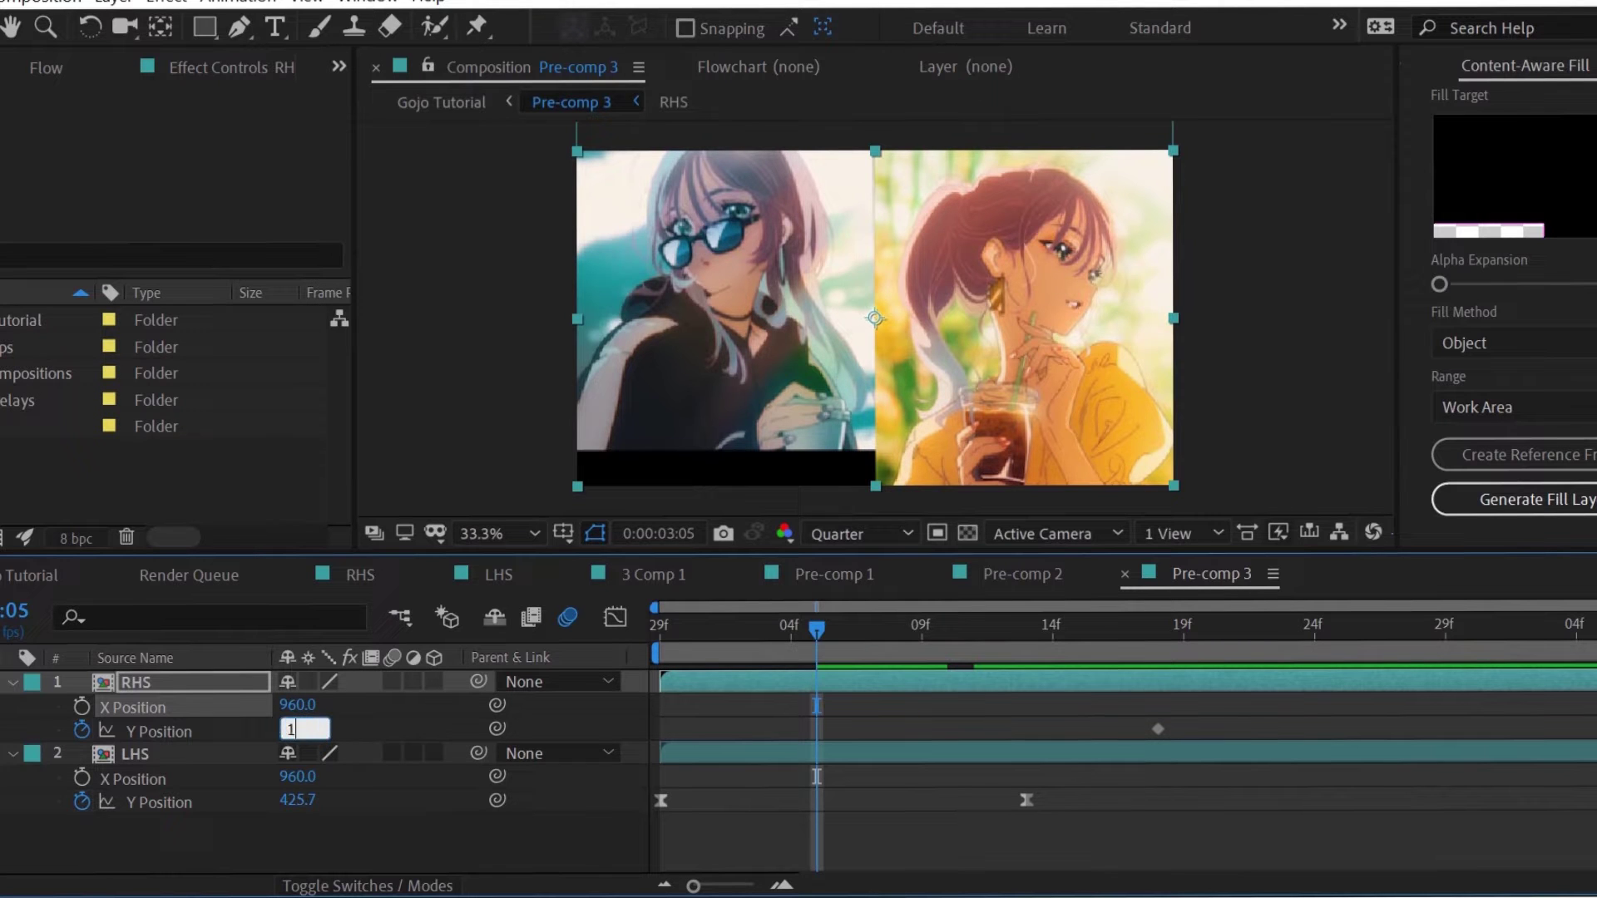
pyautogui.press('Return')
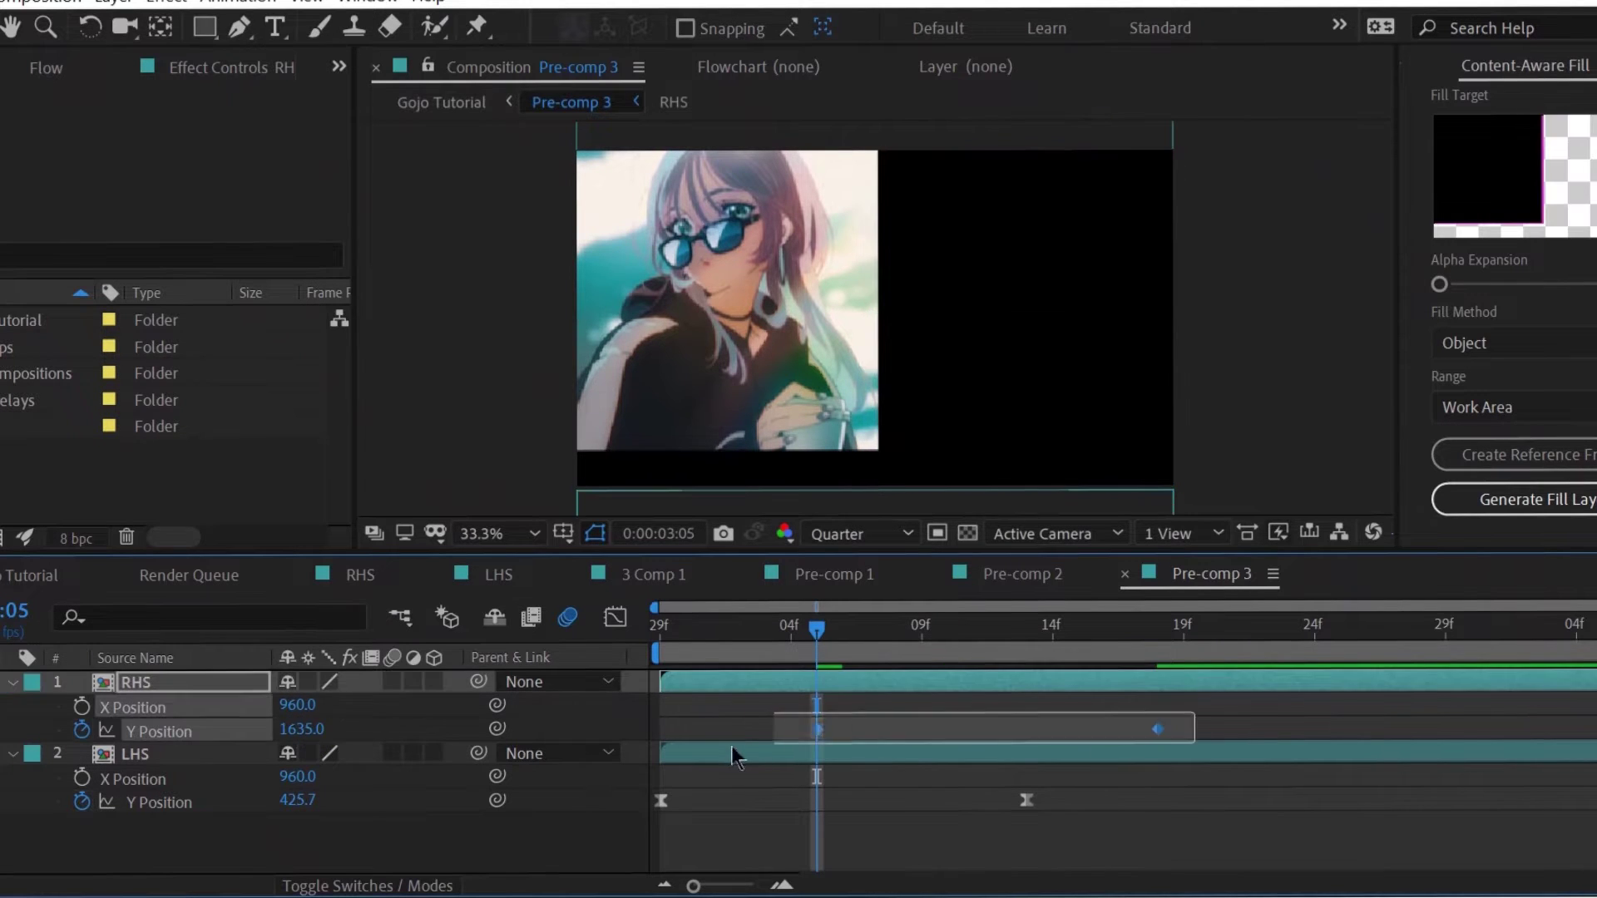
# - Reshape the speed graph of RHS's Y Position so the move starts fast and eases out slowly
pyautogui.click(608, 611)
pyautogui.rightClick(813, 728)
pyautogui.click(192, 733)
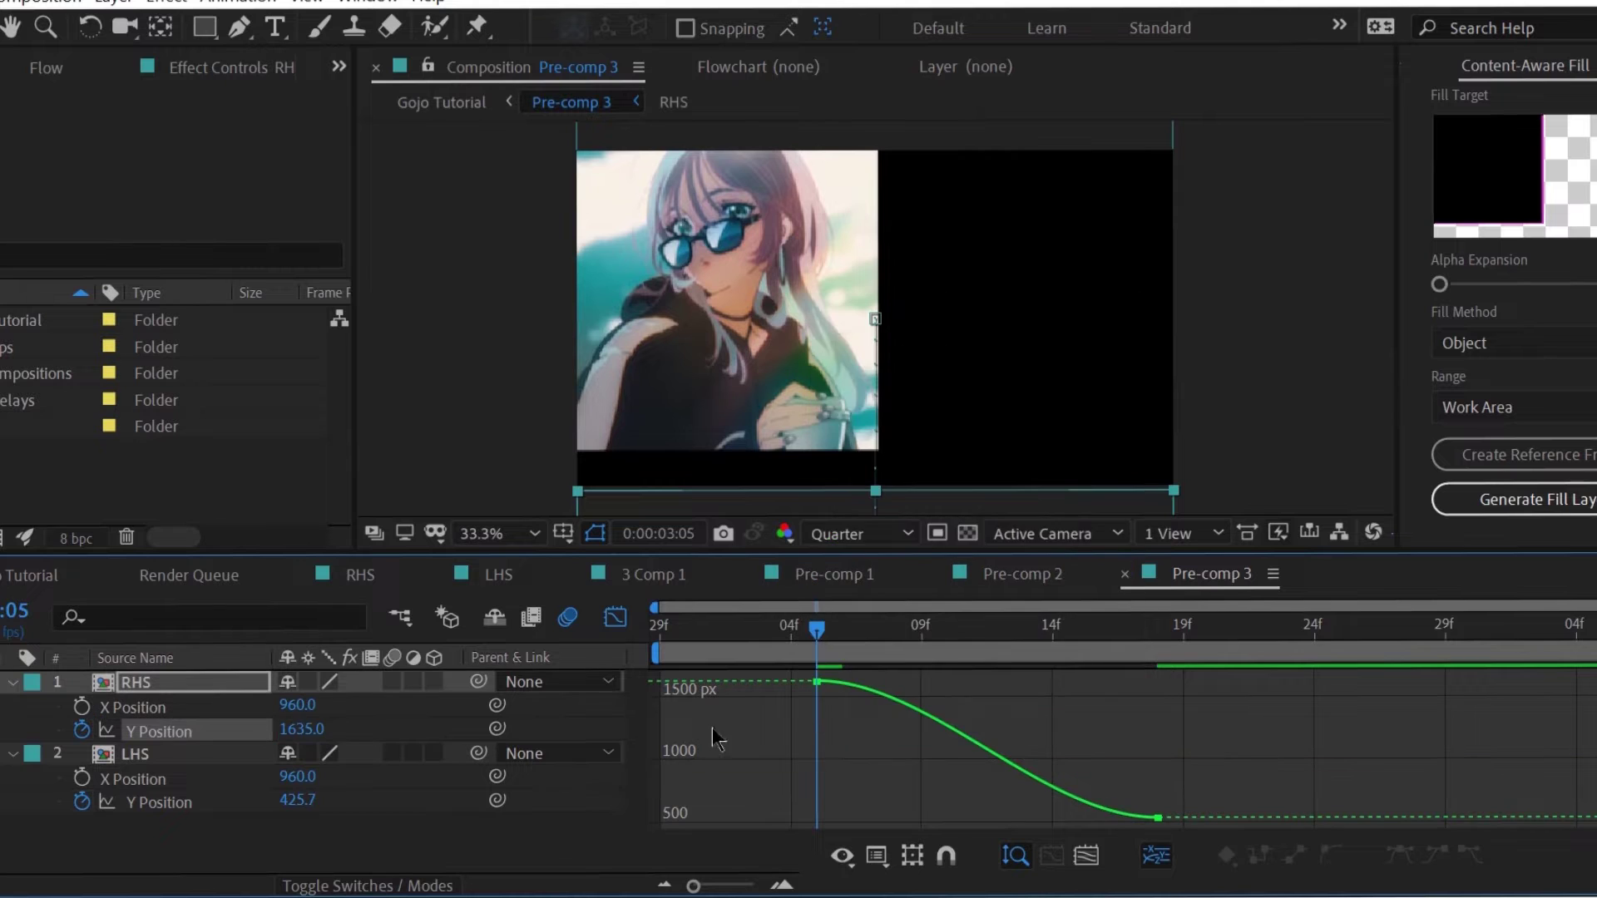
pyautogui.rightClick(827, 764)
pyautogui.click(1004, 539)
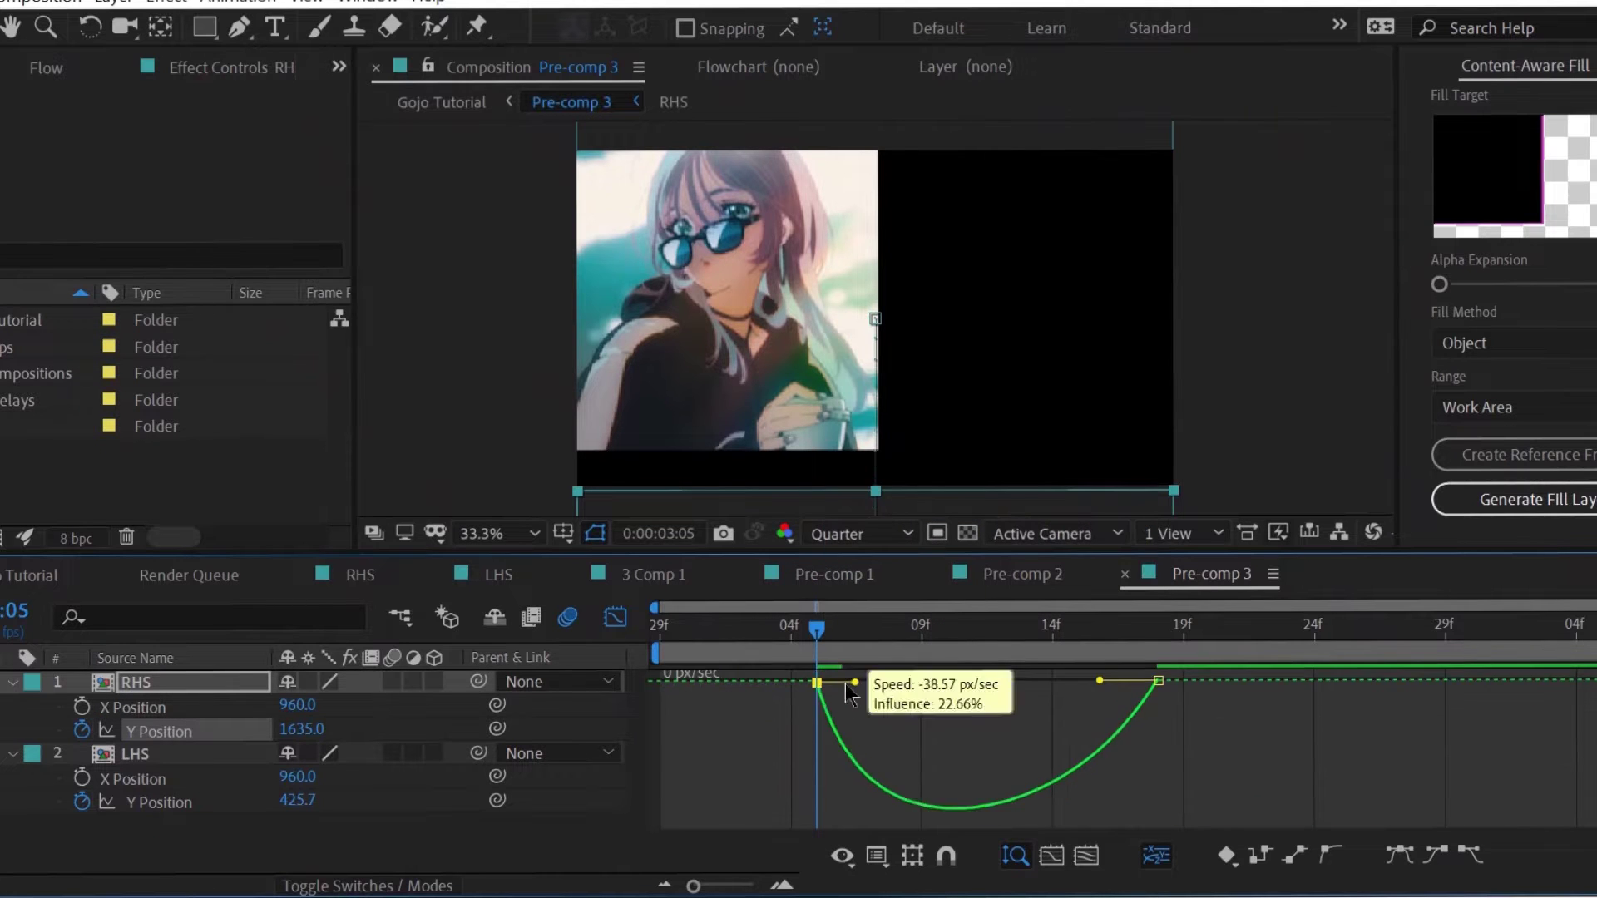
pyautogui.click(1098, 681)
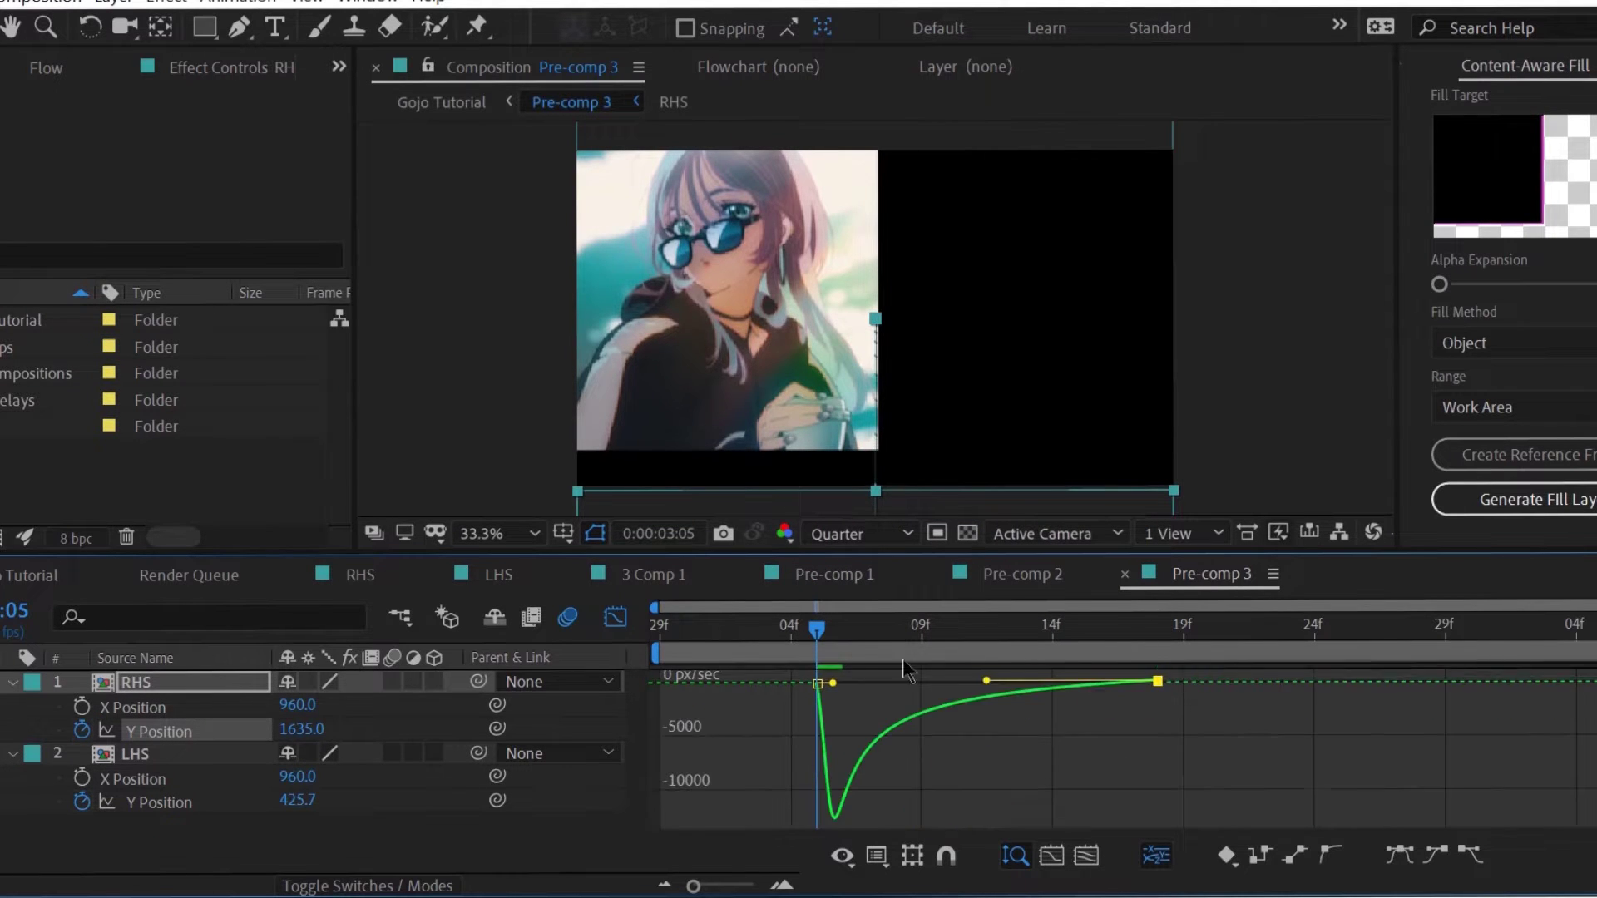
pyautogui.moveTo(816, 629); pyautogui.dragTo(922, 628)
pyautogui.click(615, 617)
# - Enable motion blur on RHS and LHS and collapse their properties
pyautogui.click(452, 843)
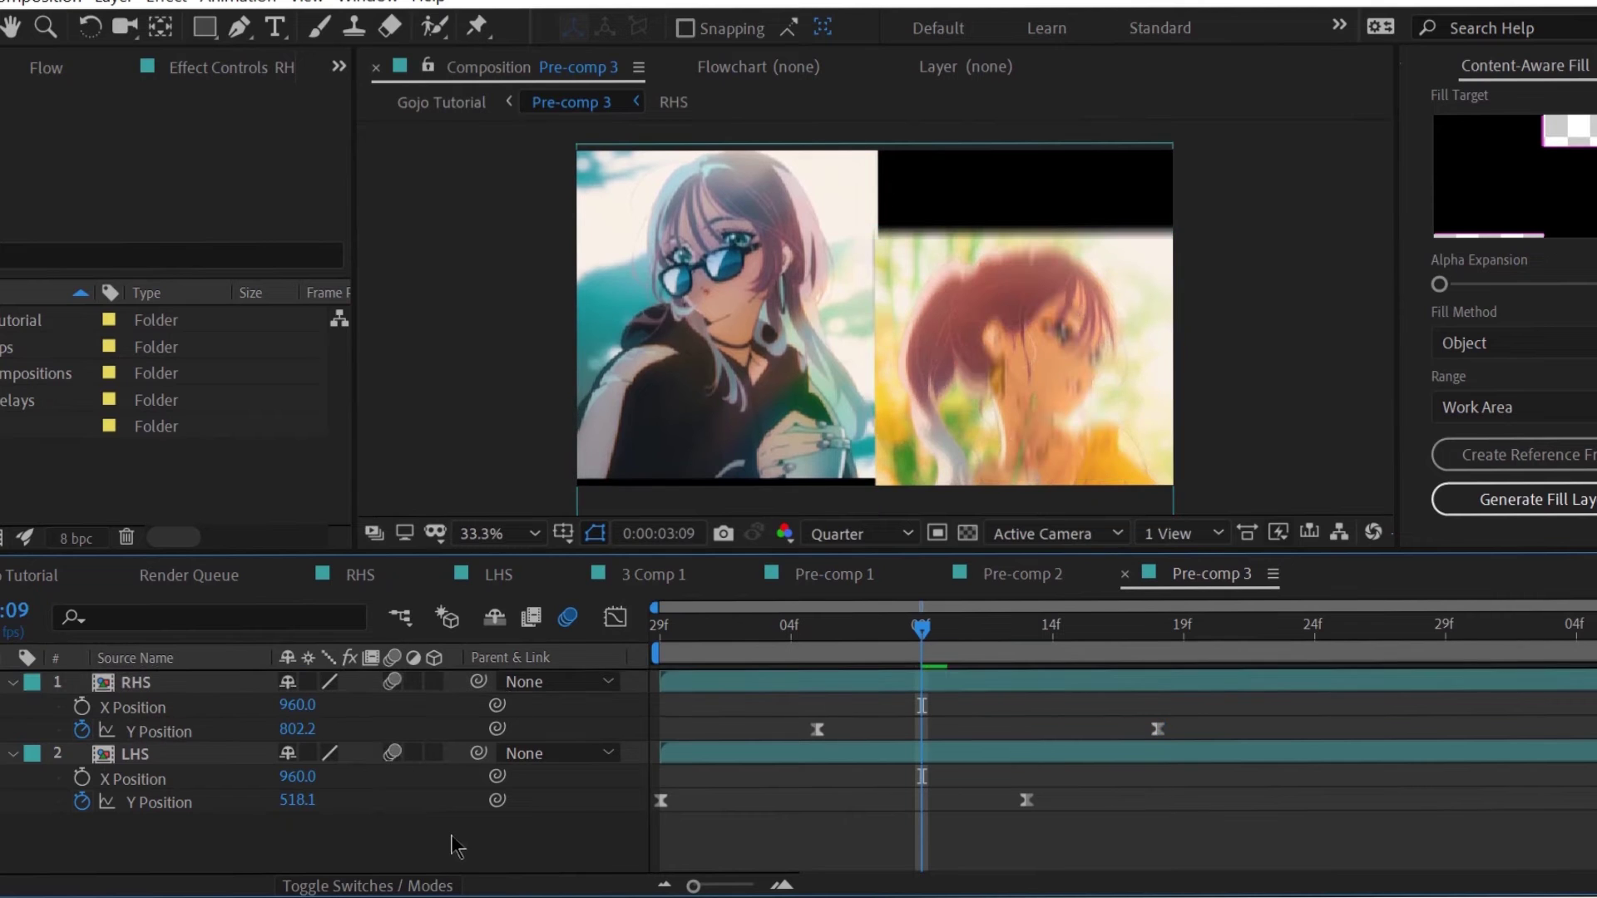
pyautogui.press('u')
pyautogui.press('u')
# - Add a 50mm two-node camera parented through two chained 3D nulls, and make RHS and LHS 3D layers
pyautogui.hotkey('ctrl', 'alt', 'shift', 'c')
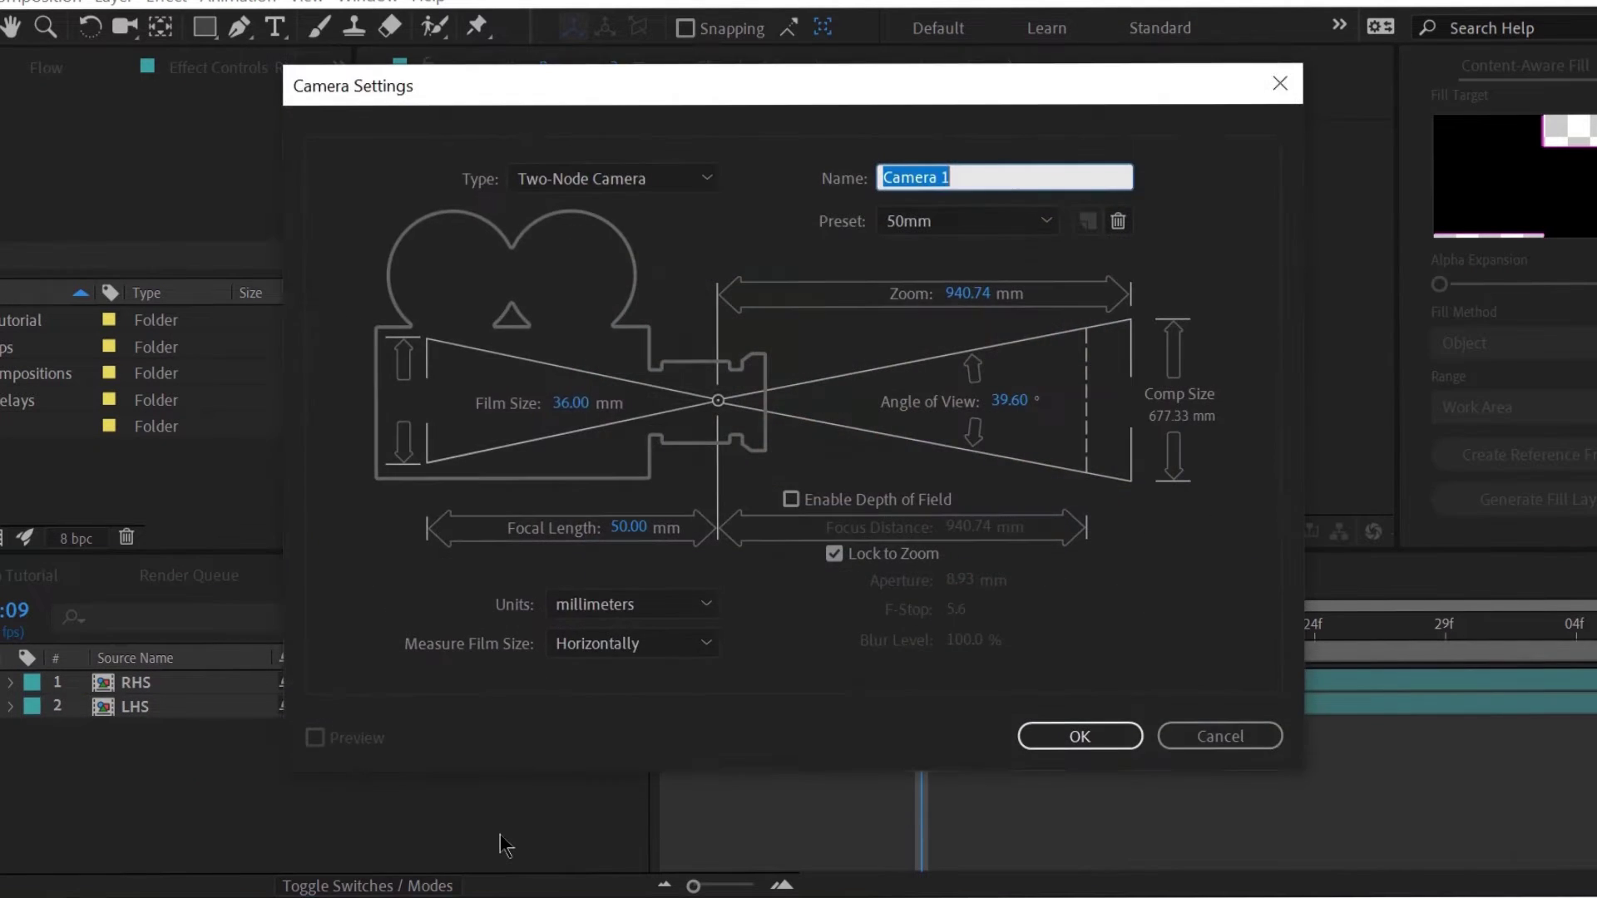
pyautogui.press('Return')
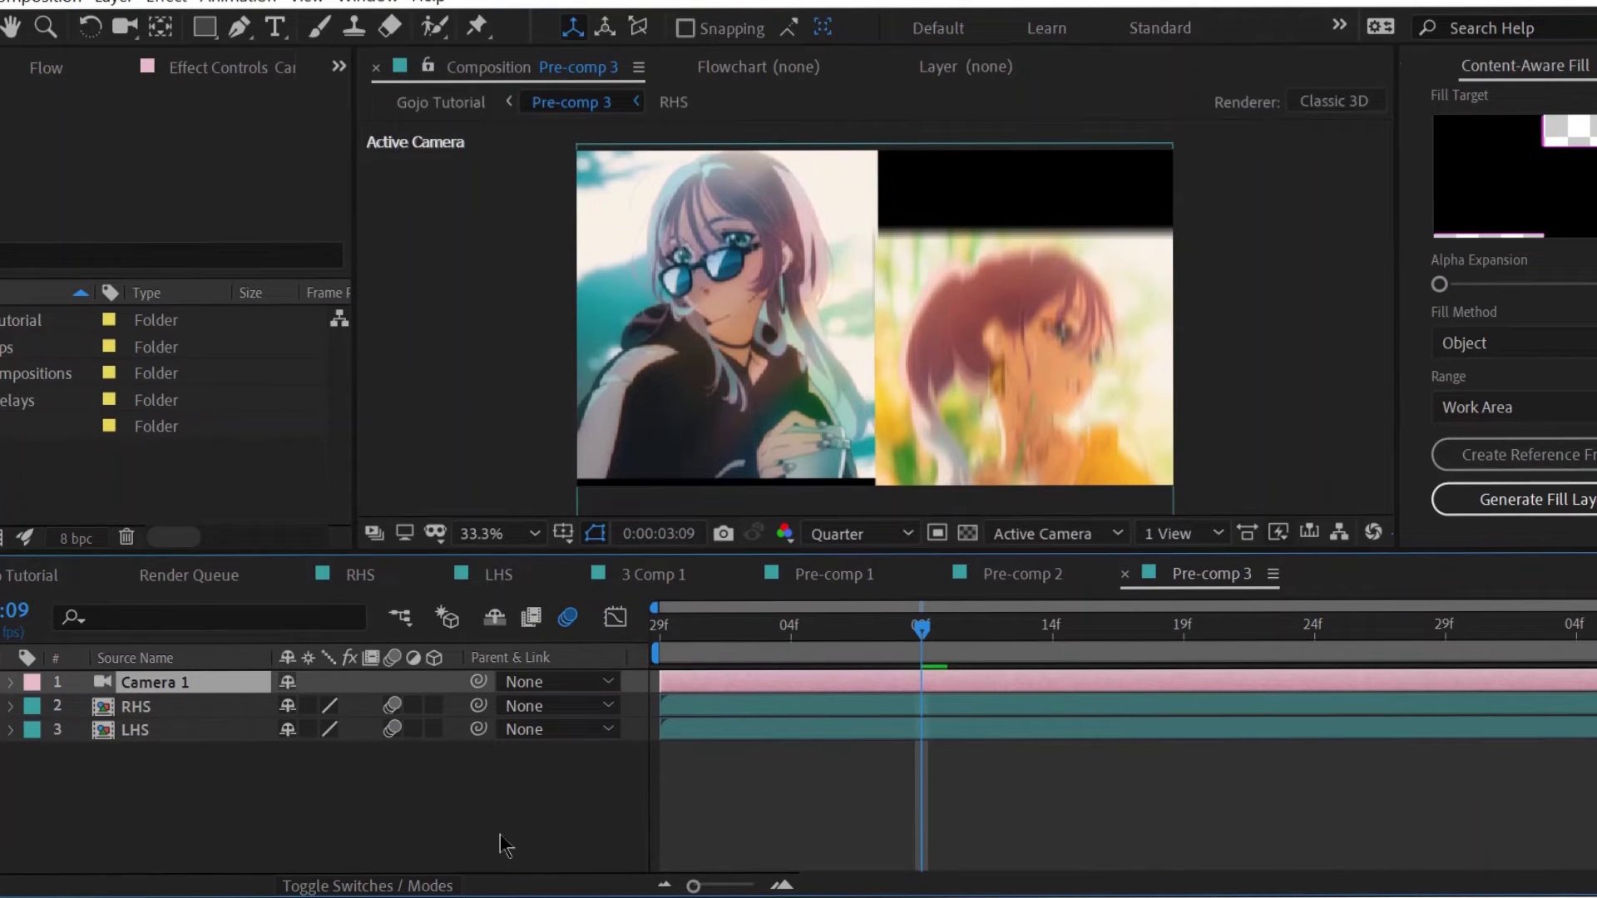
pyautogui.hotkey('ctrl', 'alt', 'shift', 'y')
pyautogui.hotkey('ctrl', 'd')
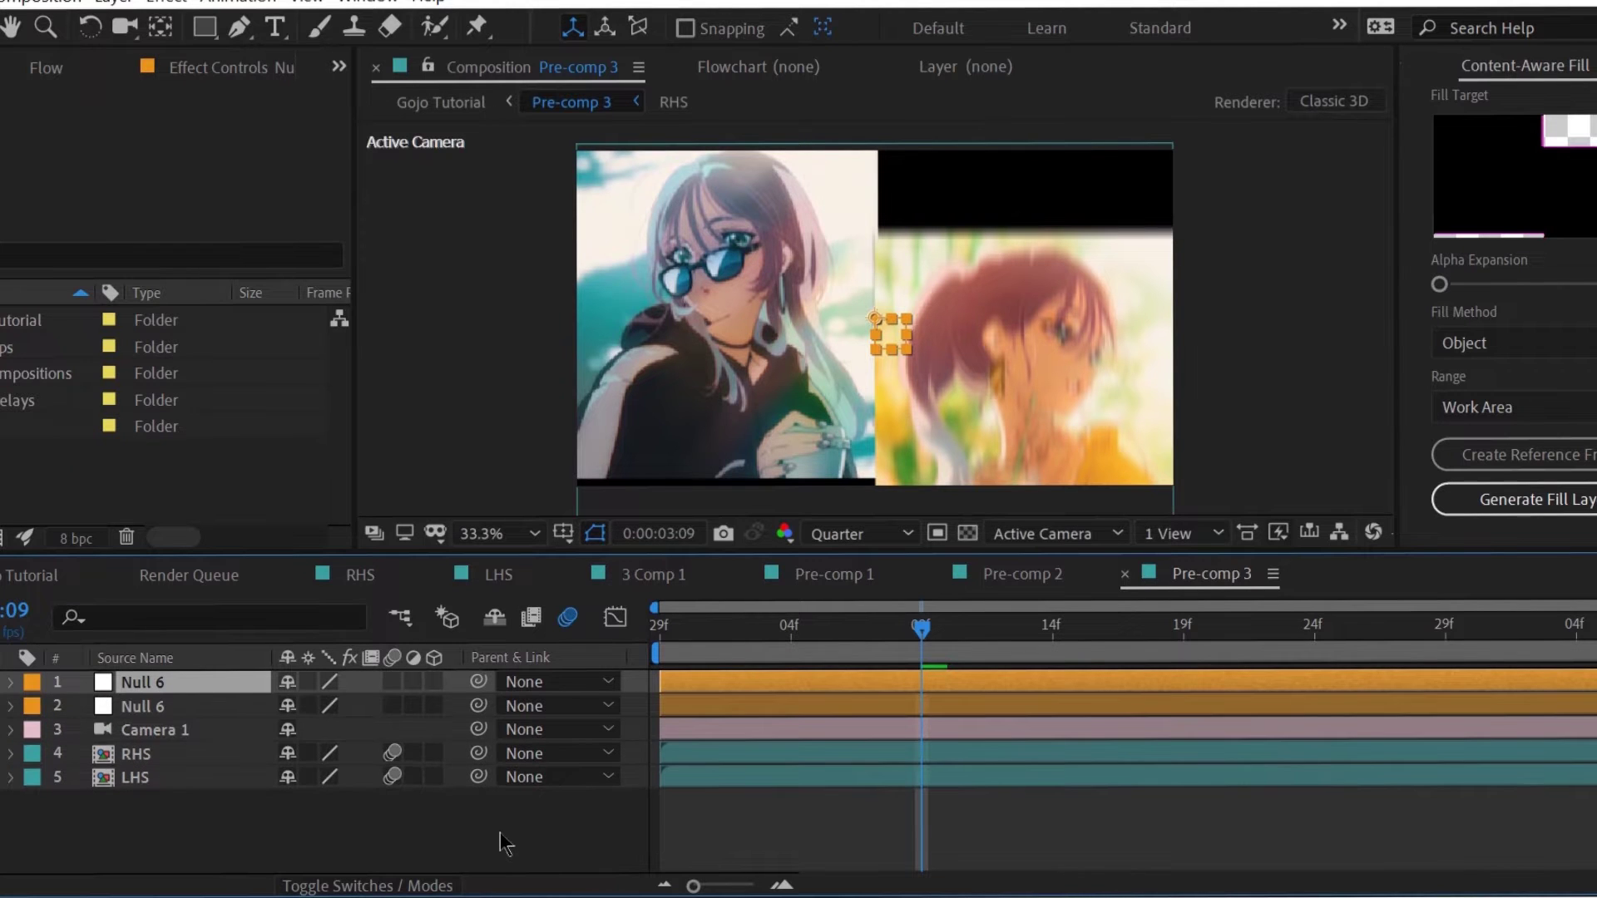
pyautogui.click(434, 705)
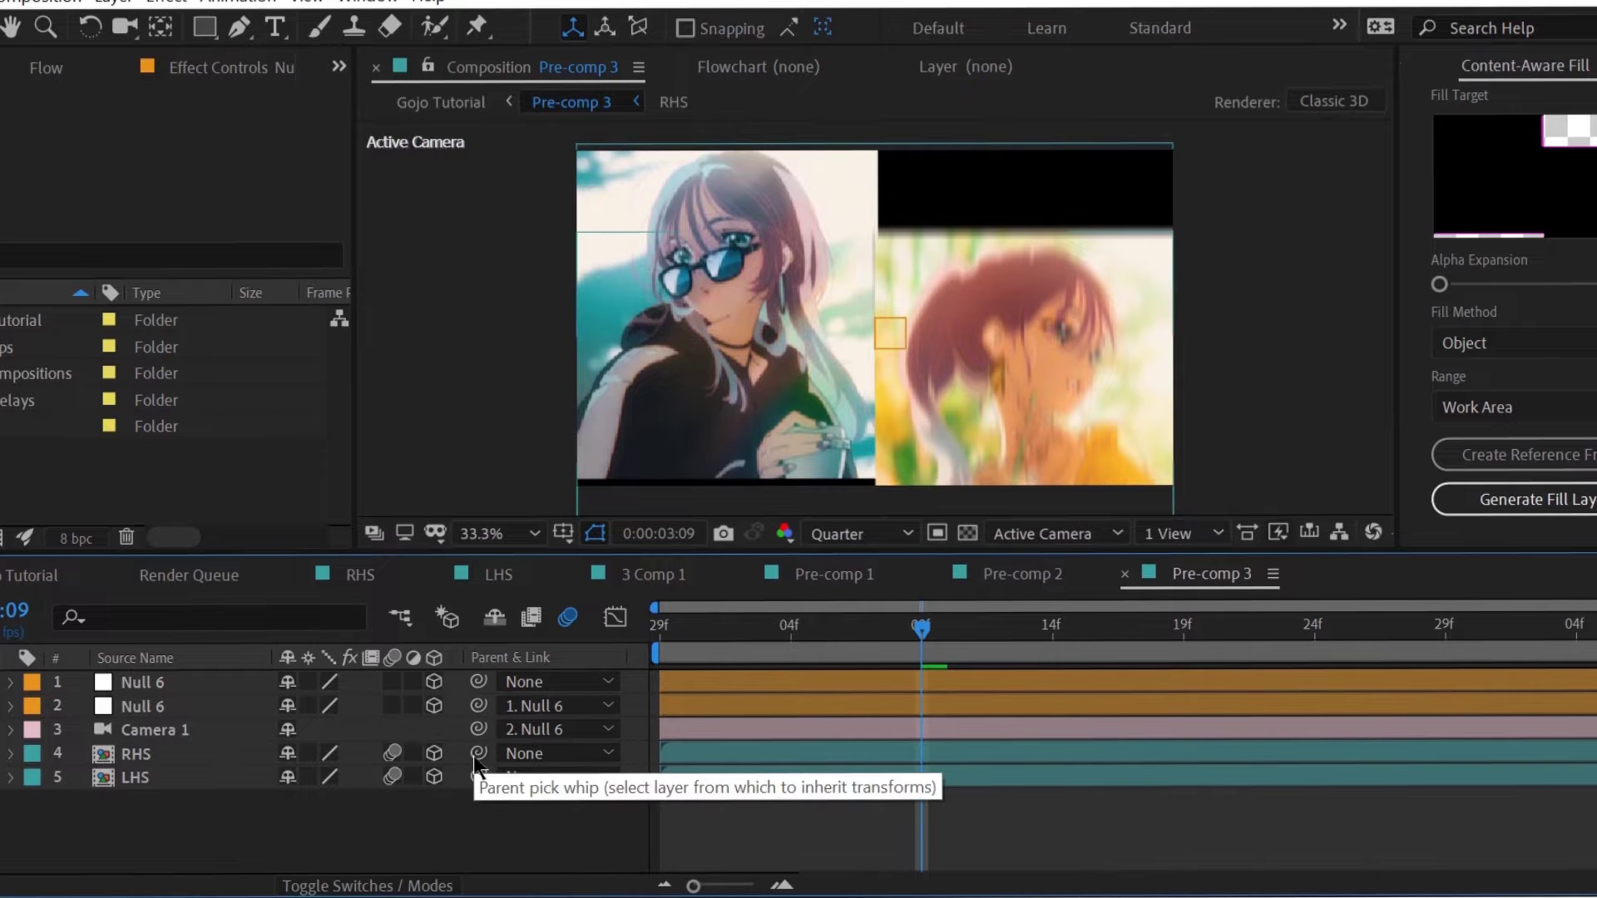
# - Keyframe the Scale of the camera's parent null from 100% at 0:00:03:12 to 129% at 0:00:04:00
pyautogui.moveTo(956, 630); pyautogui.dragTo(1001, 630)
pyautogui.click(1041, 705)
pyautogui.press('s')
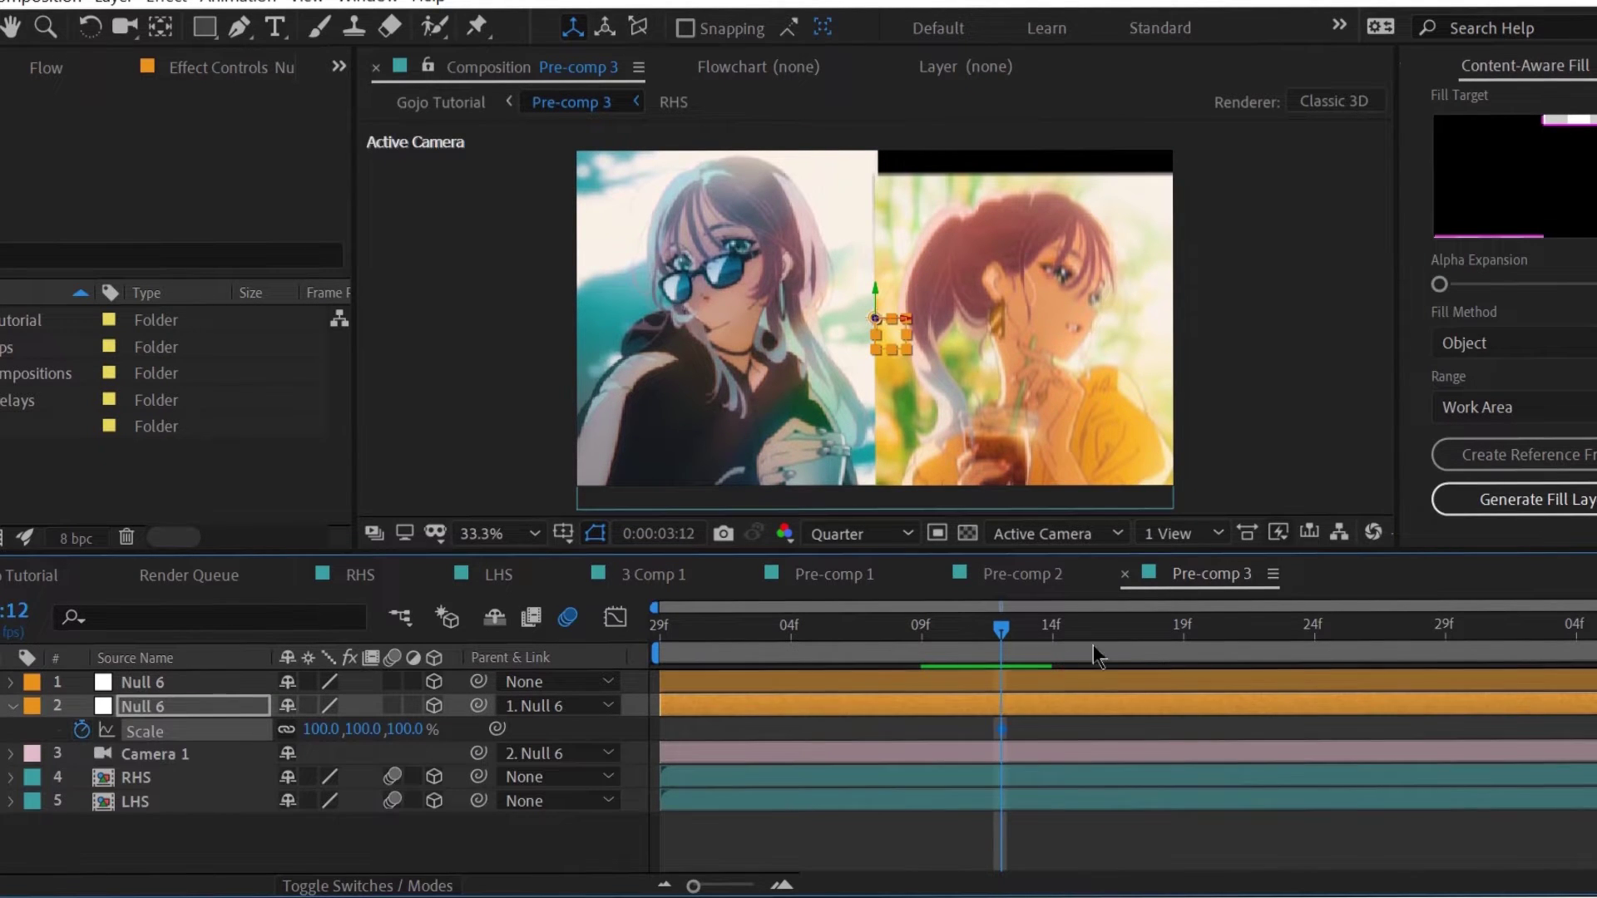
pyautogui.moveTo(1097, 657); pyautogui.dragTo(1364, 641)
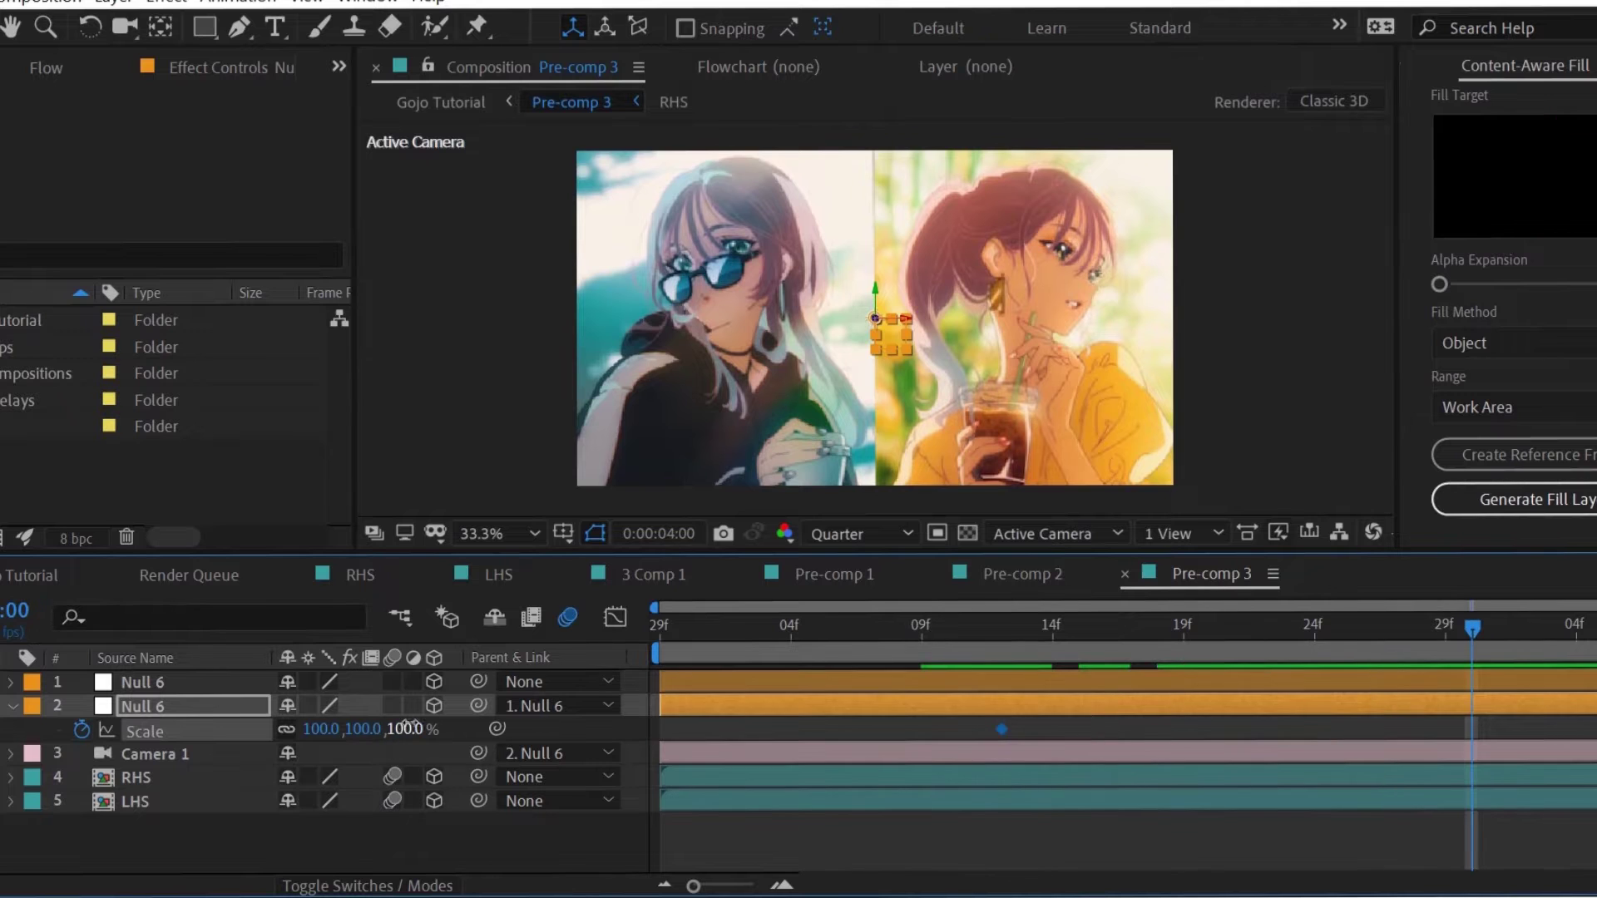
pyautogui.moveTo(408, 726); pyautogui.dragTo(447, 720)
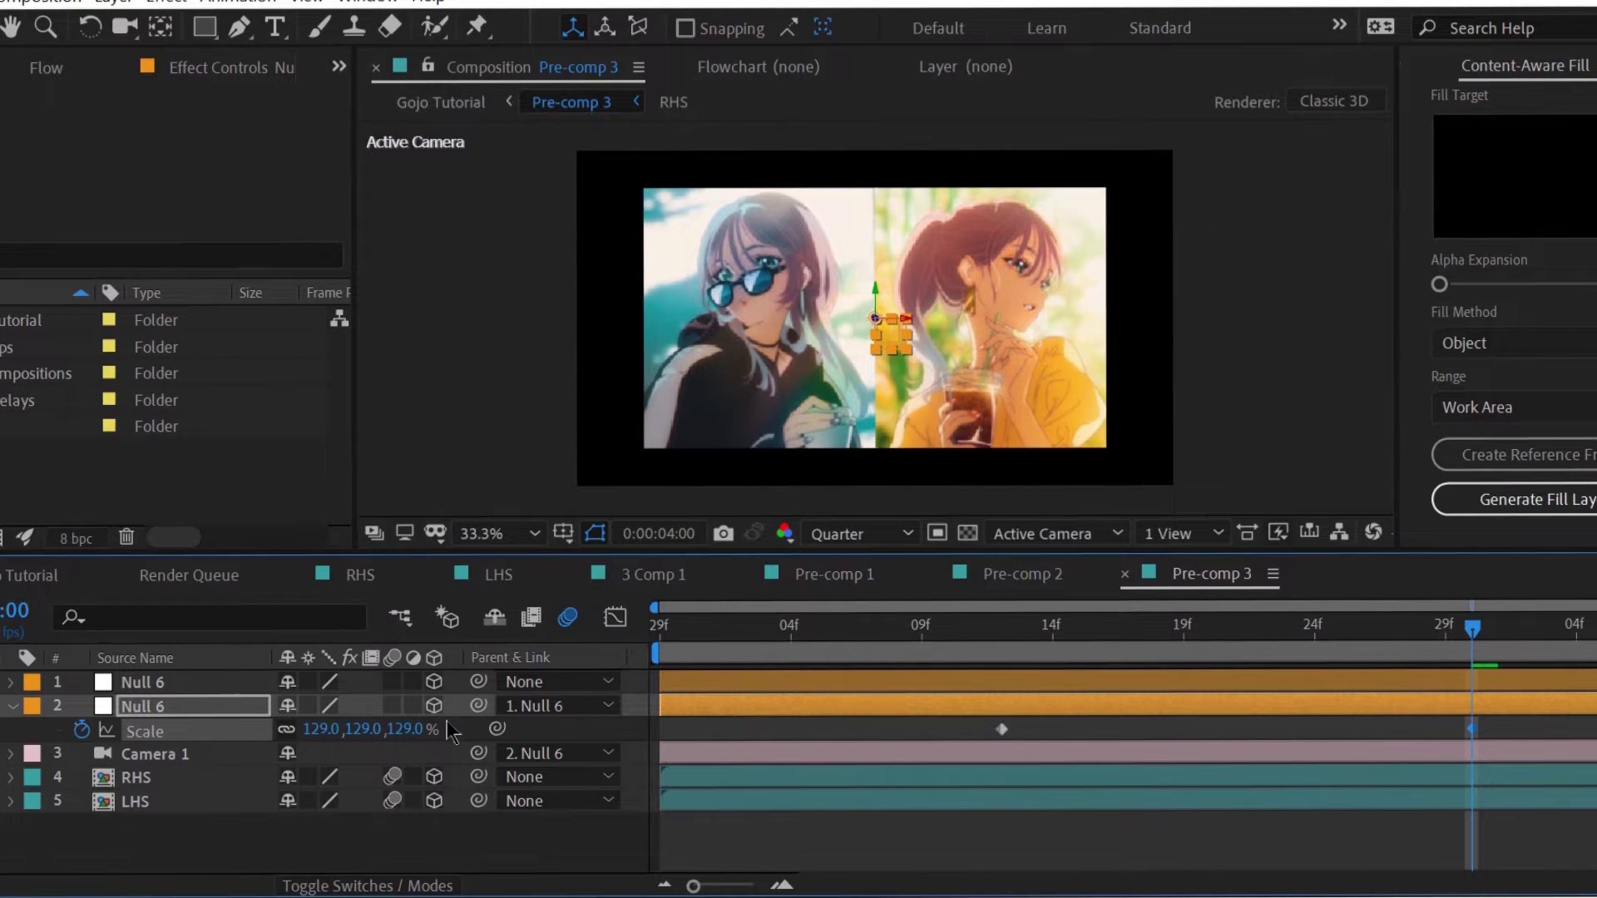
# - Ease the null's Scale keyframes, shaping the speed graph to peak early with a long ease-out, and preview the zoom
pyautogui.moveTo(1489, 721); pyautogui.dragTo(875, 748)
pyautogui.moveTo(1028, 637); pyautogui.dragTo(1106, 636)
pyautogui.click(616, 617)
pyautogui.moveTo(1395, 817); pyautogui.dragTo(1268, 818)
pyautogui.moveTo(1089, 817); pyautogui.dragTo(1098, 818)
pyautogui.moveTo(1267, 818); pyautogui.dragTo(1243, 822)
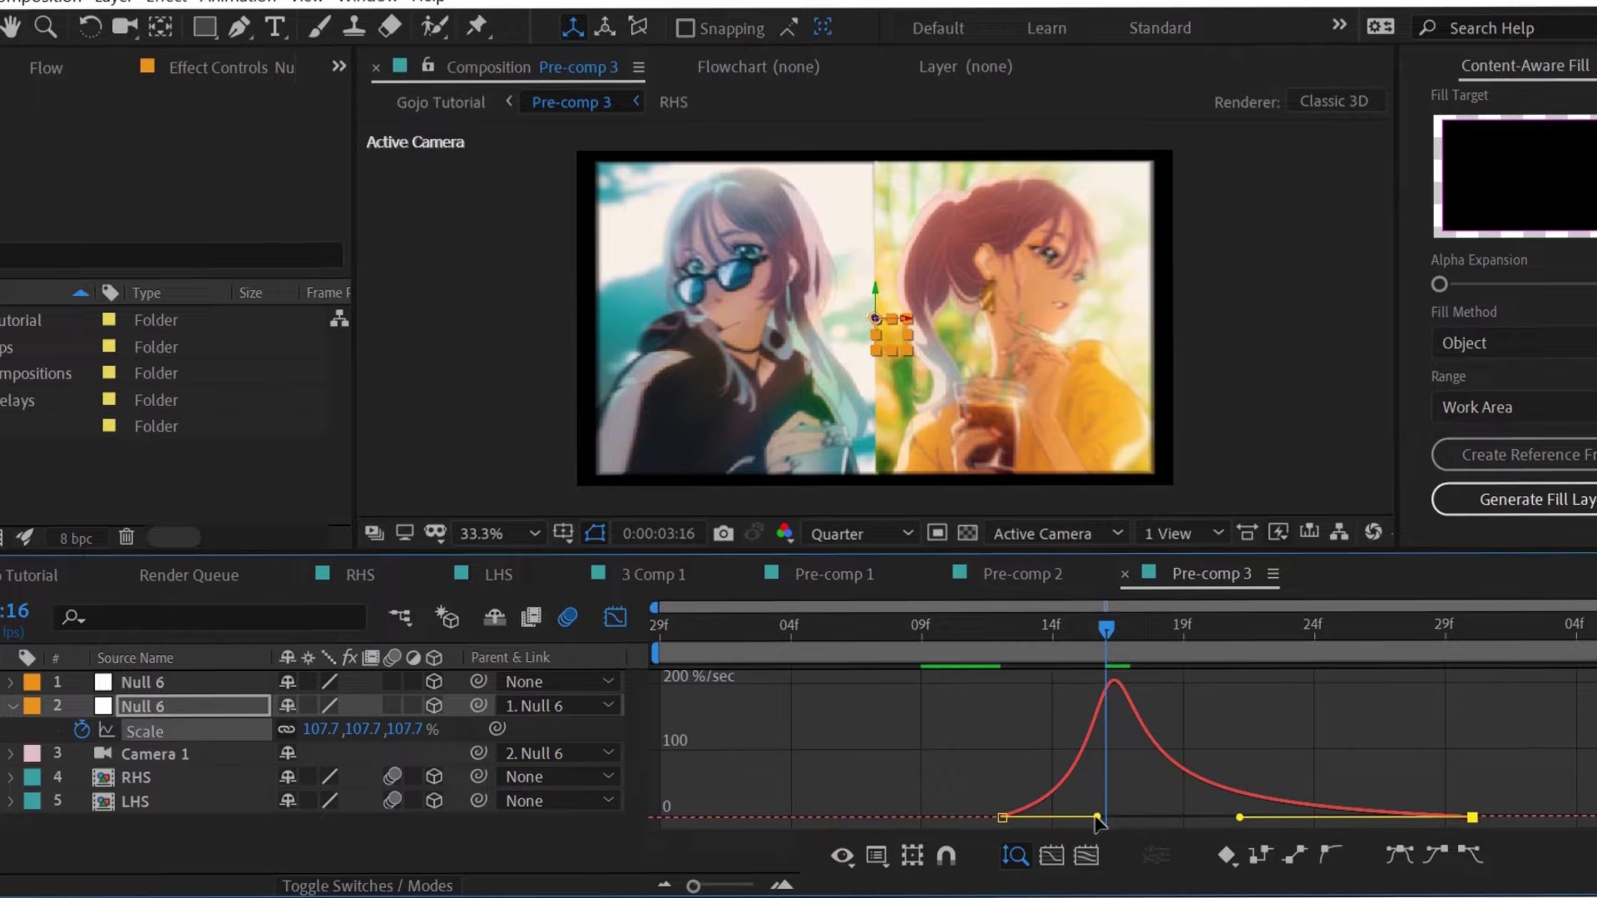
pyautogui.moveTo(1096, 818); pyautogui.dragTo(1080, 819)
pyautogui.click(616, 618)
pyautogui.moveTo(1105, 634); pyautogui.dragTo(981, 662)
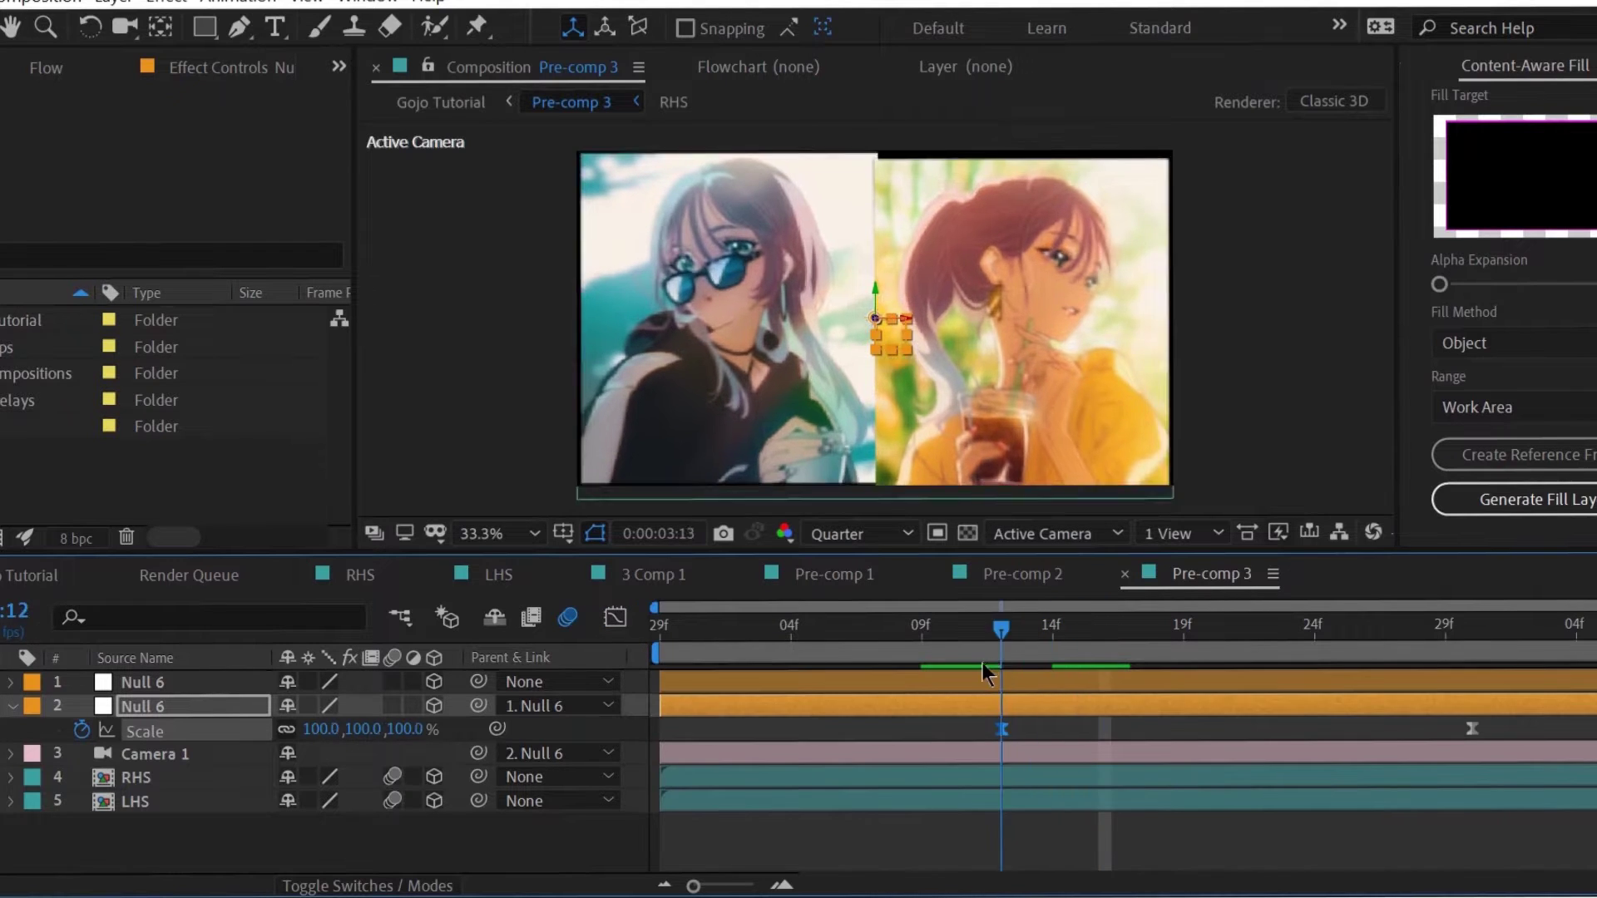
pyautogui.press('space')
# - Set starting X Position keyframes for RHS and LHS at 0:00:03:28
pyautogui.click(1370, 635)
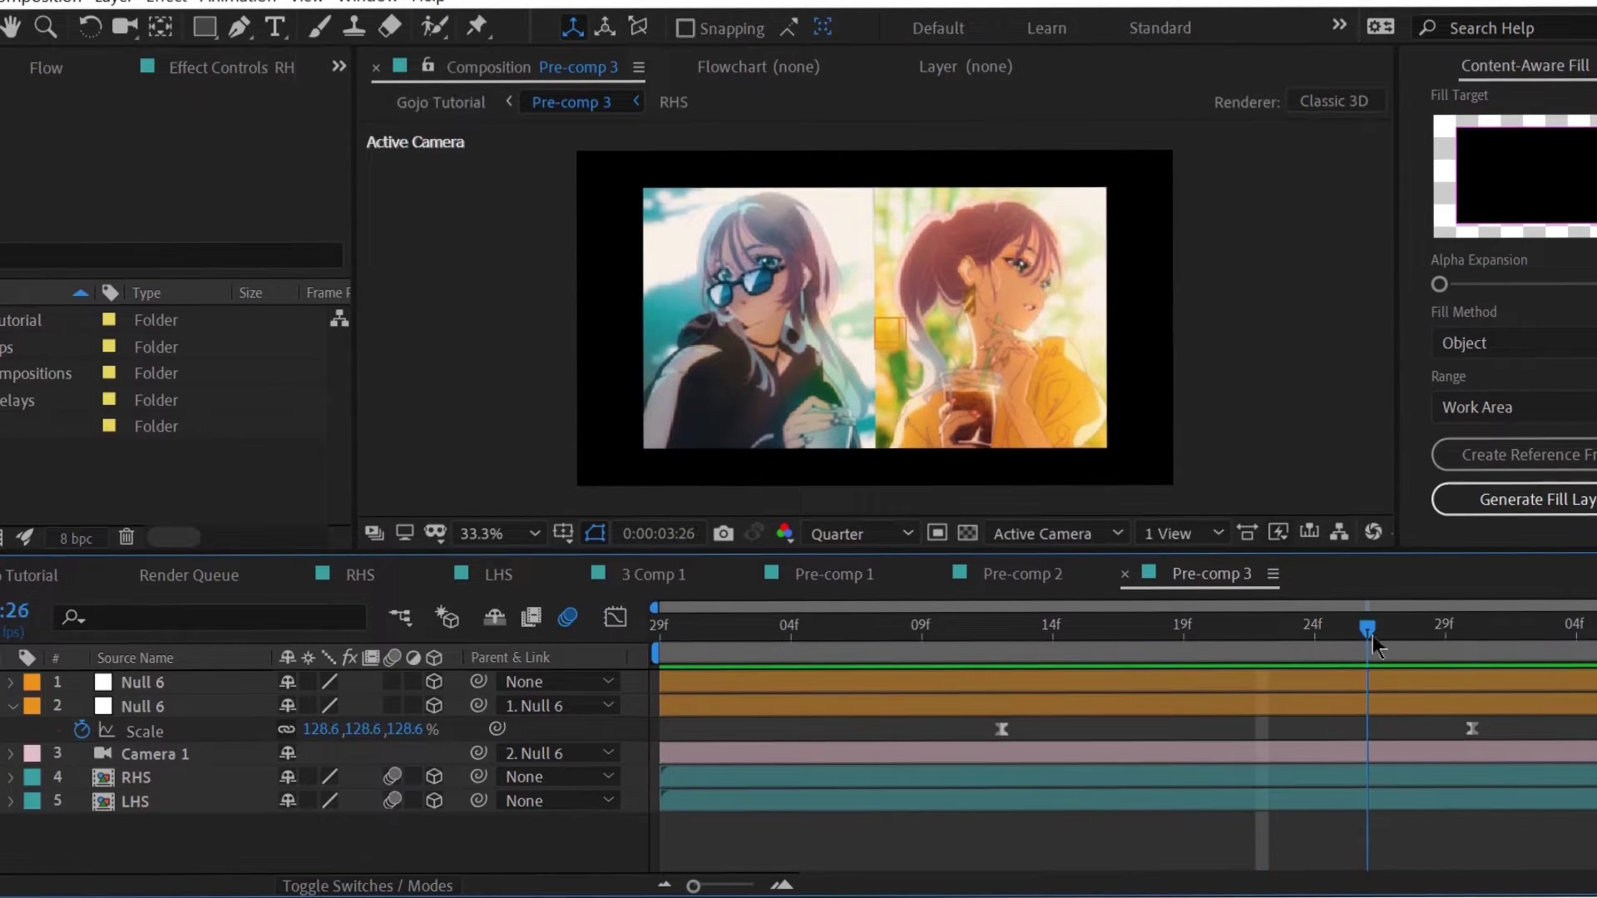
pyautogui.click(1419, 776)
pyautogui.press('p')
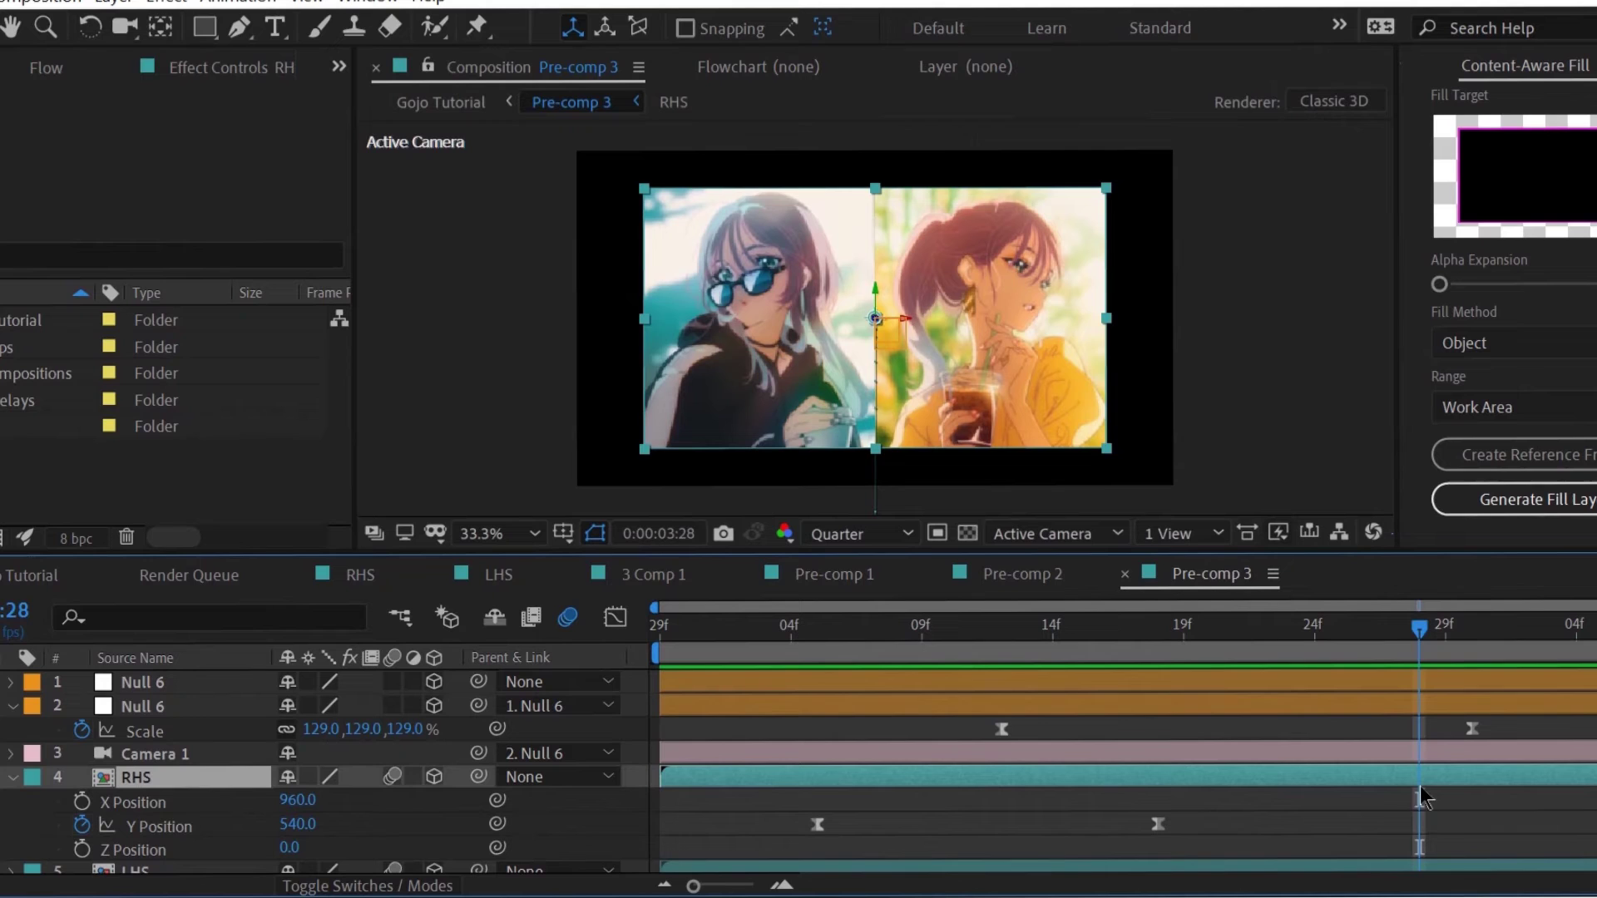
pyautogui.click(82, 801)
pyautogui.click(1425, 870)
pyautogui.press('p')
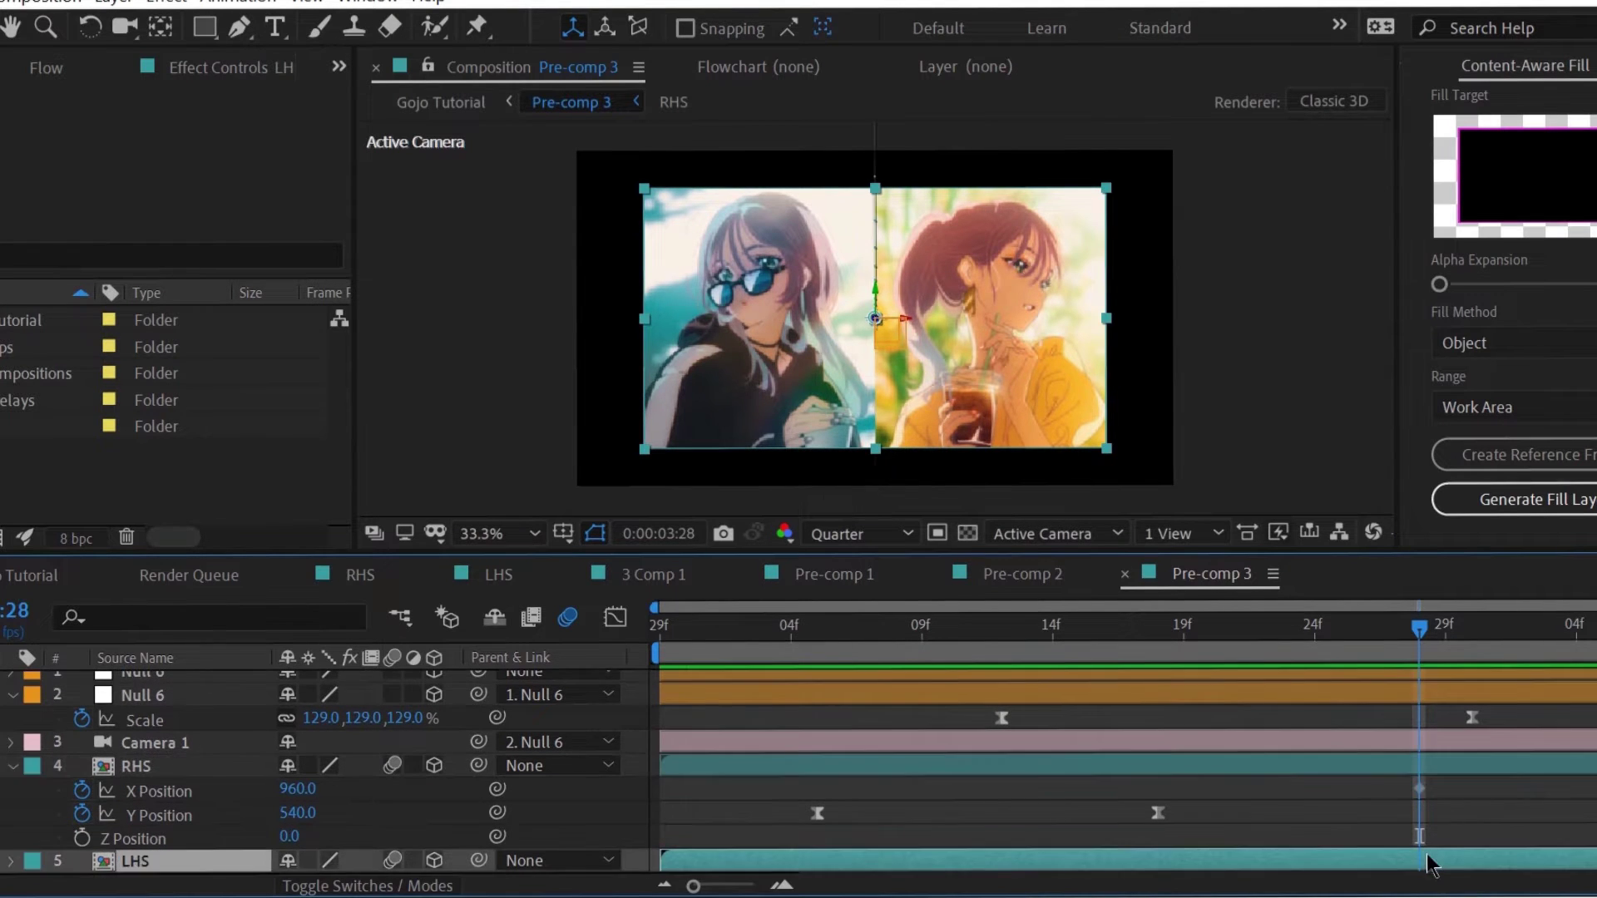
pyautogui.scroll(-3, 693, 828)
pyautogui.click(81, 814)
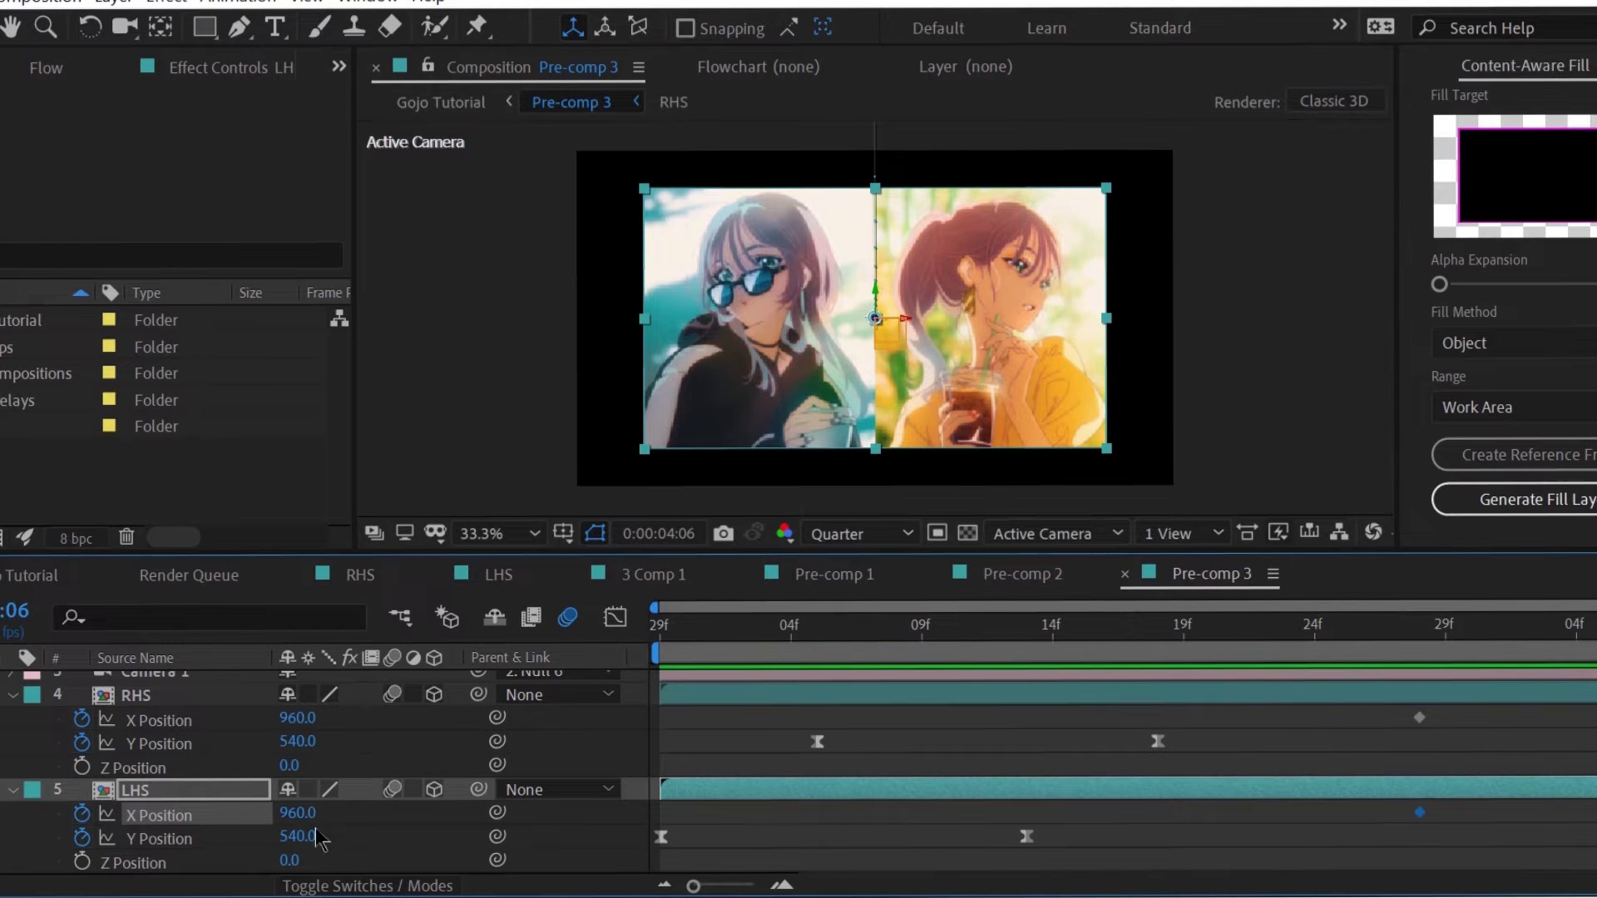
# - At 0:00:04:06, keyframe the X Position of LHS to -354 and of RHS to 2225 so the halves separate
pyautogui.moveTo(299, 815); pyautogui.dragTo(208, 815)
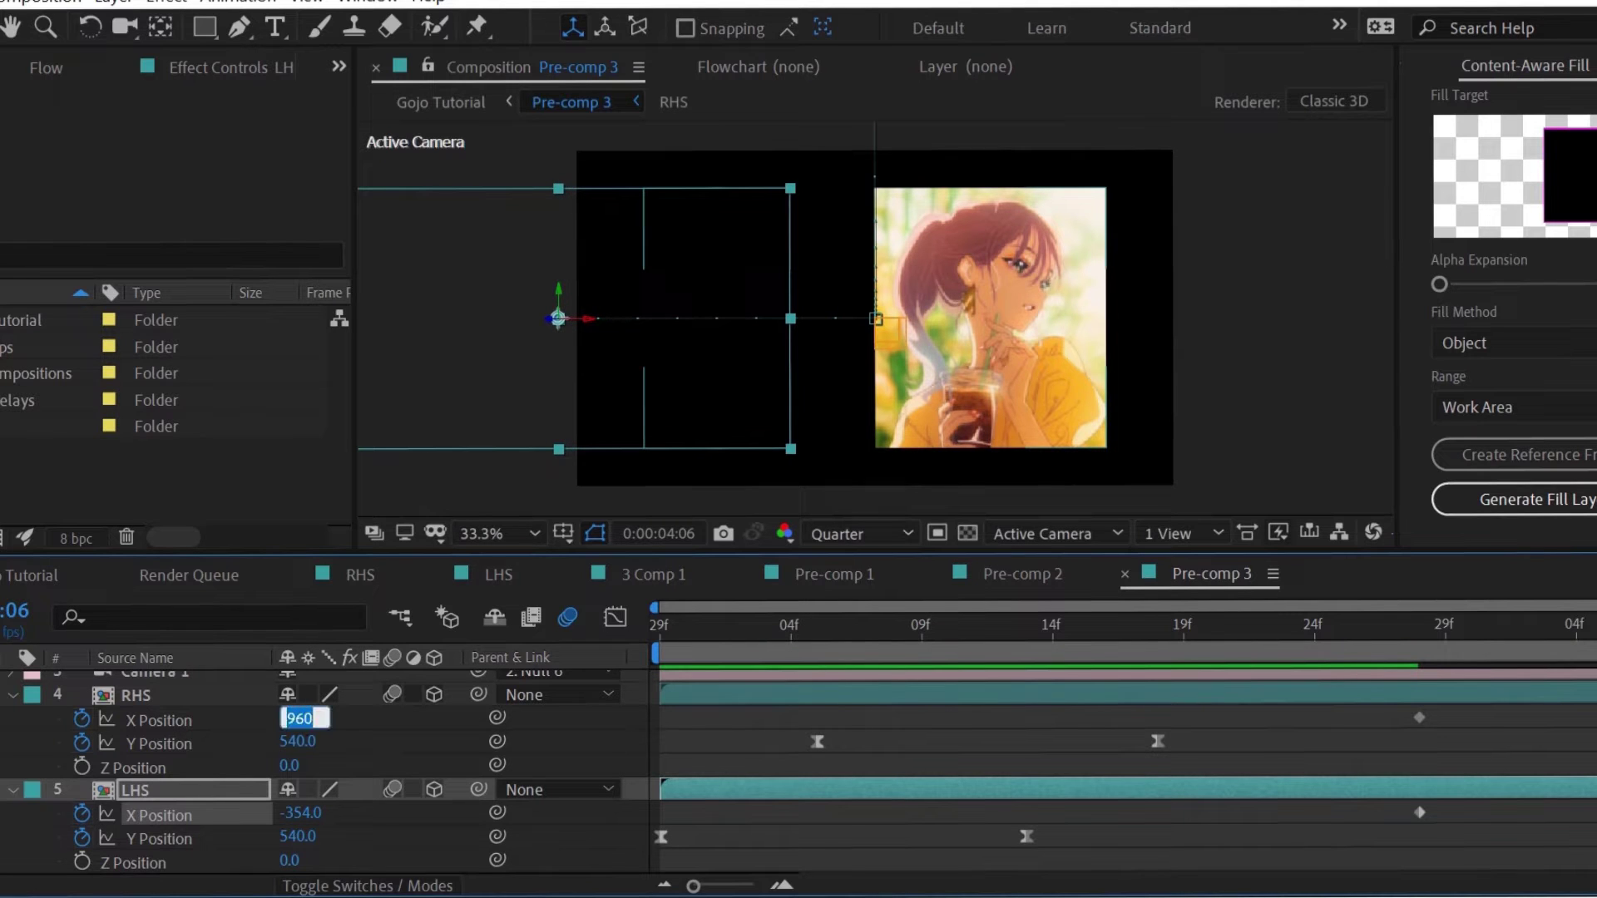
pyautogui.press('Return')
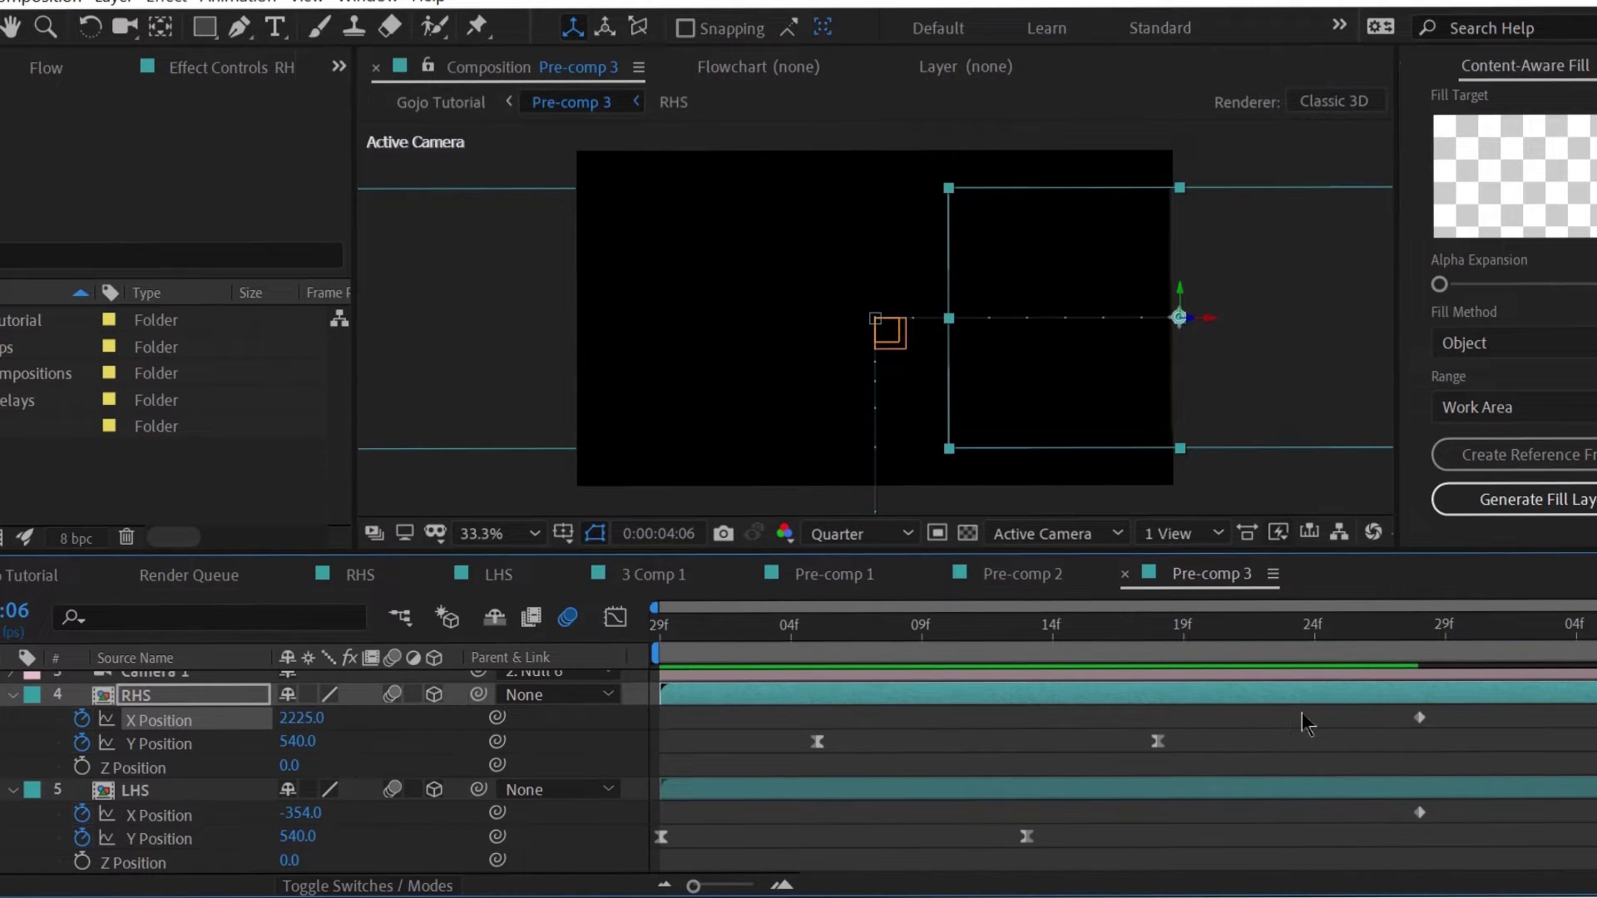
# - Ease the X Position keyframes of RHS and LHS, shaping the speed graph to start slowly and accelerate late, and preview the split
pyautogui.click(615, 617)
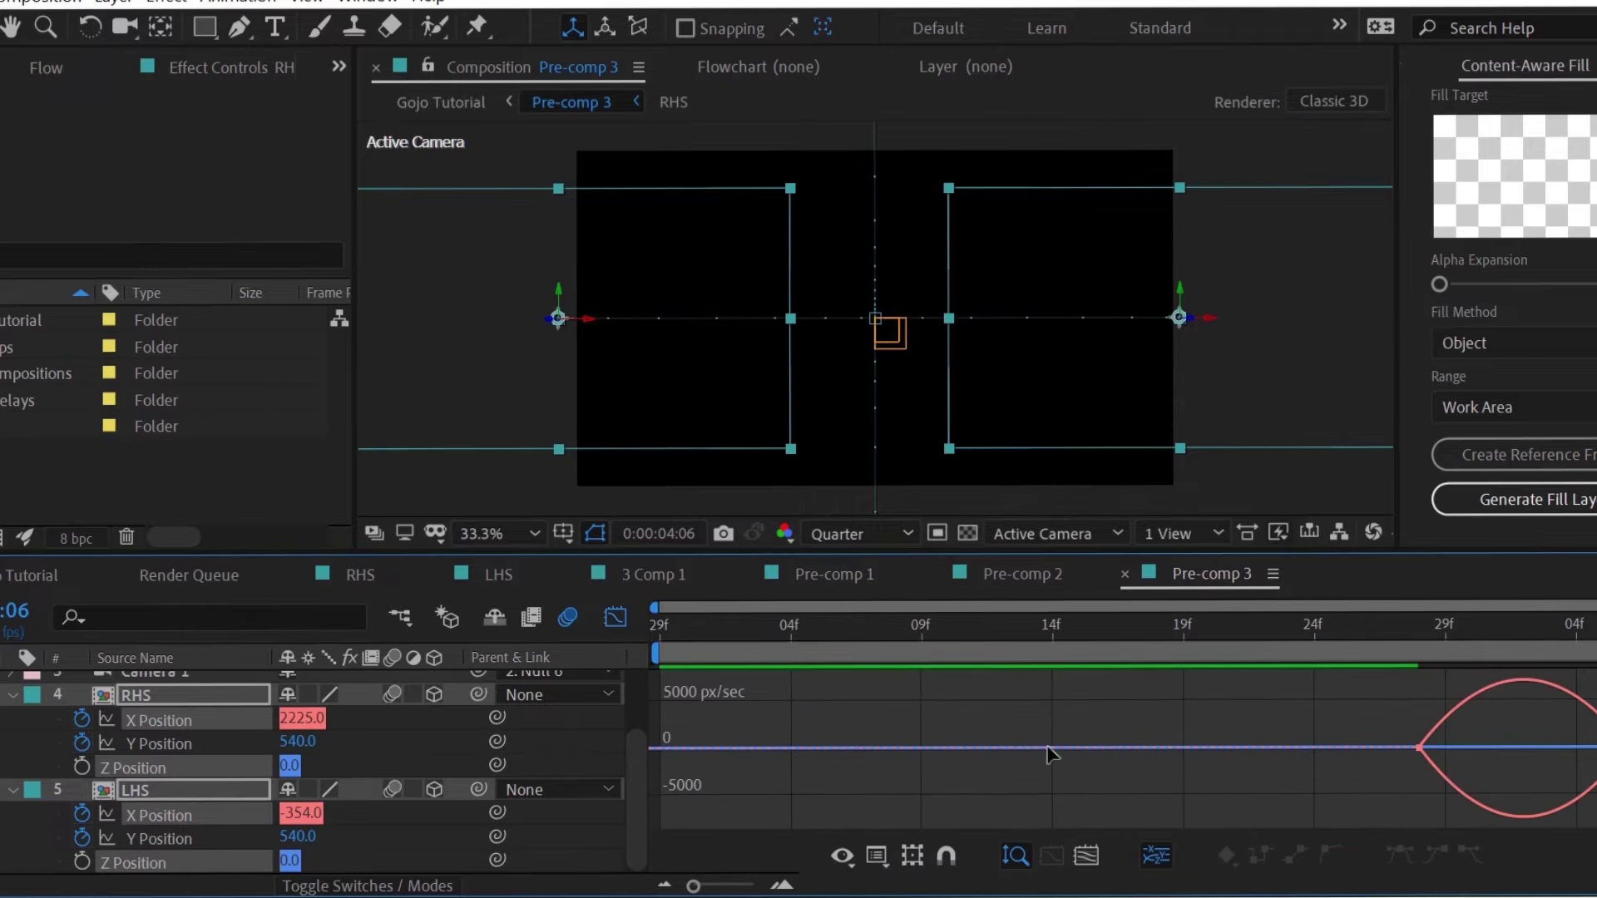
pyautogui.rightClick(1203, 784)
pyautogui.click(1267, 556)
pyautogui.moveTo(1264, 810); pyautogui.dragTo(1593, 700)
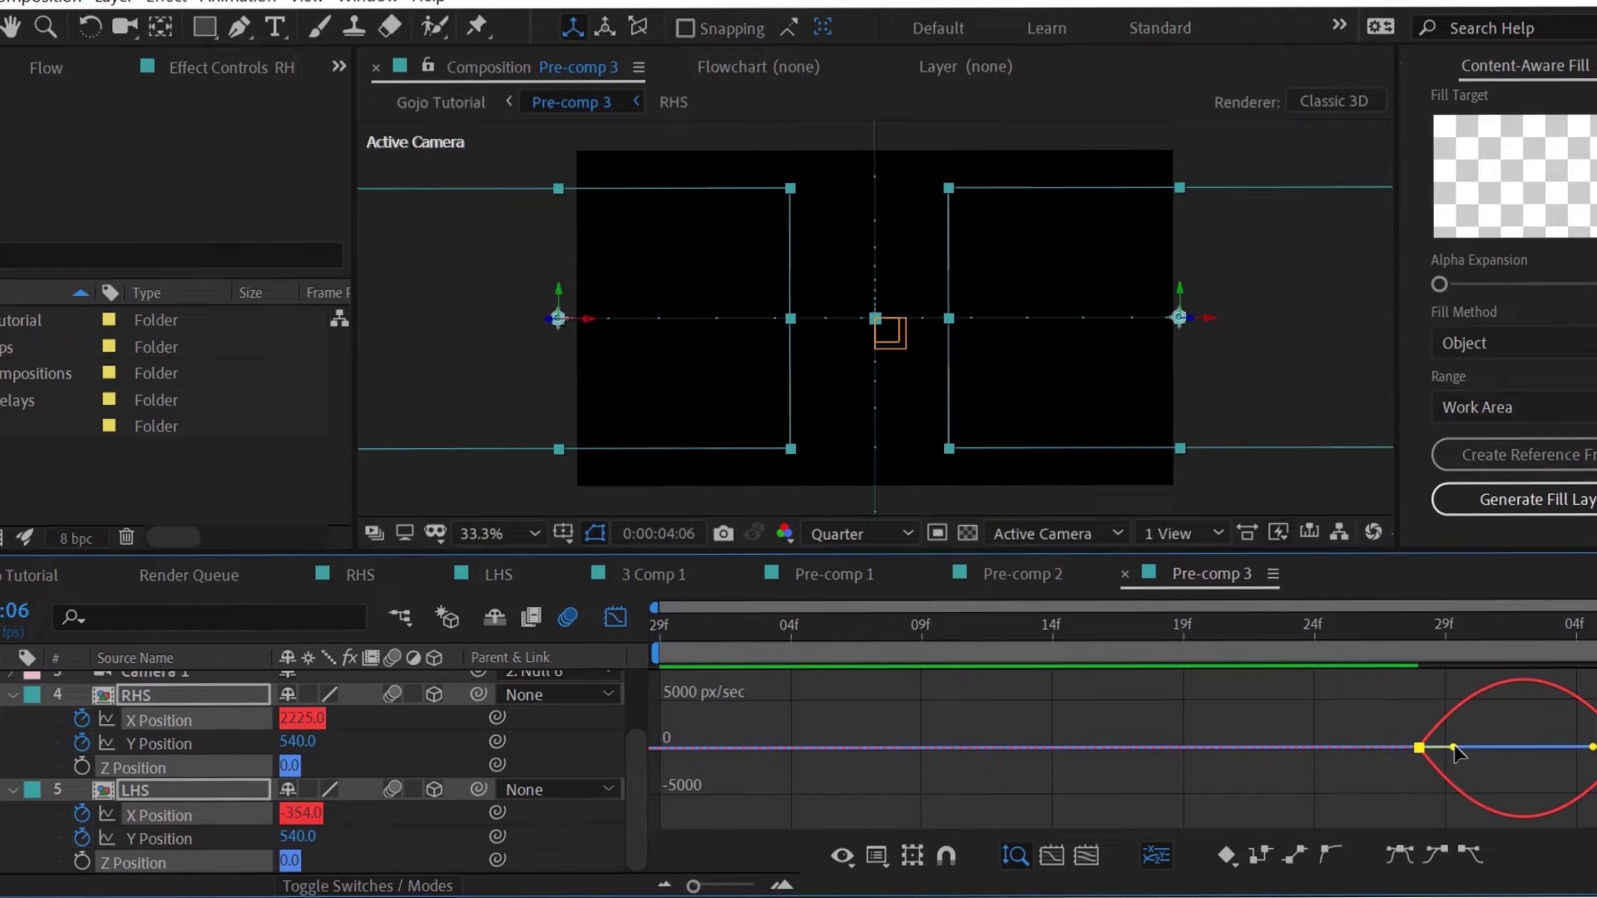
pyautogui.moveTo(1454, 746); pyautogui.dragTo(1522, 752)
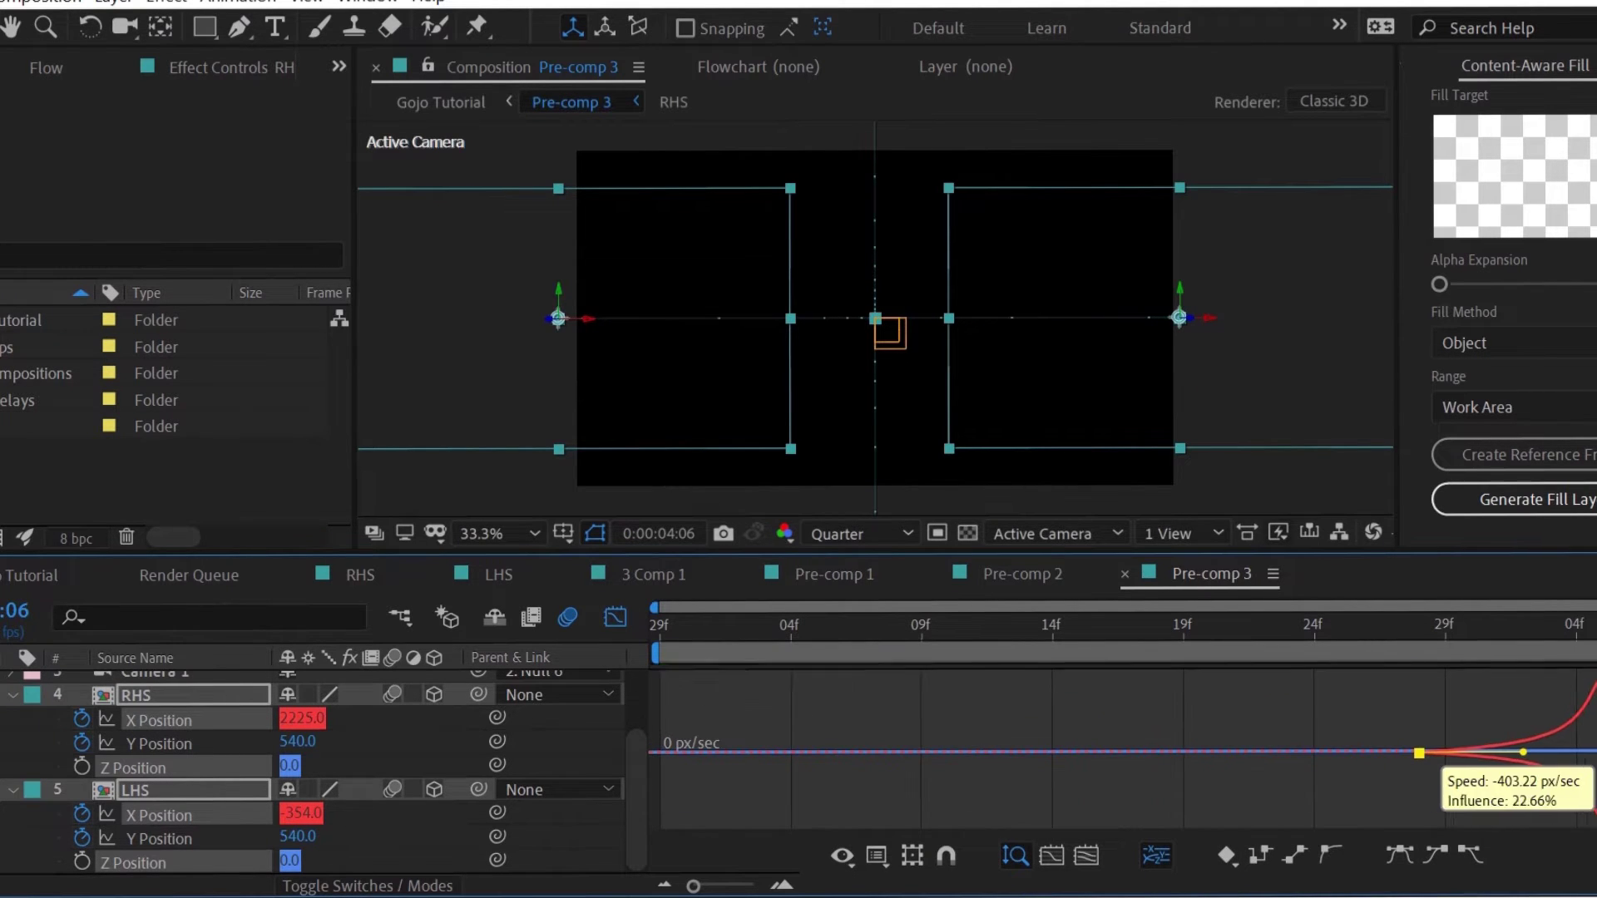
pyautogui.moveTo(1446, 633); pyautogui.dragTo(1596, 665)
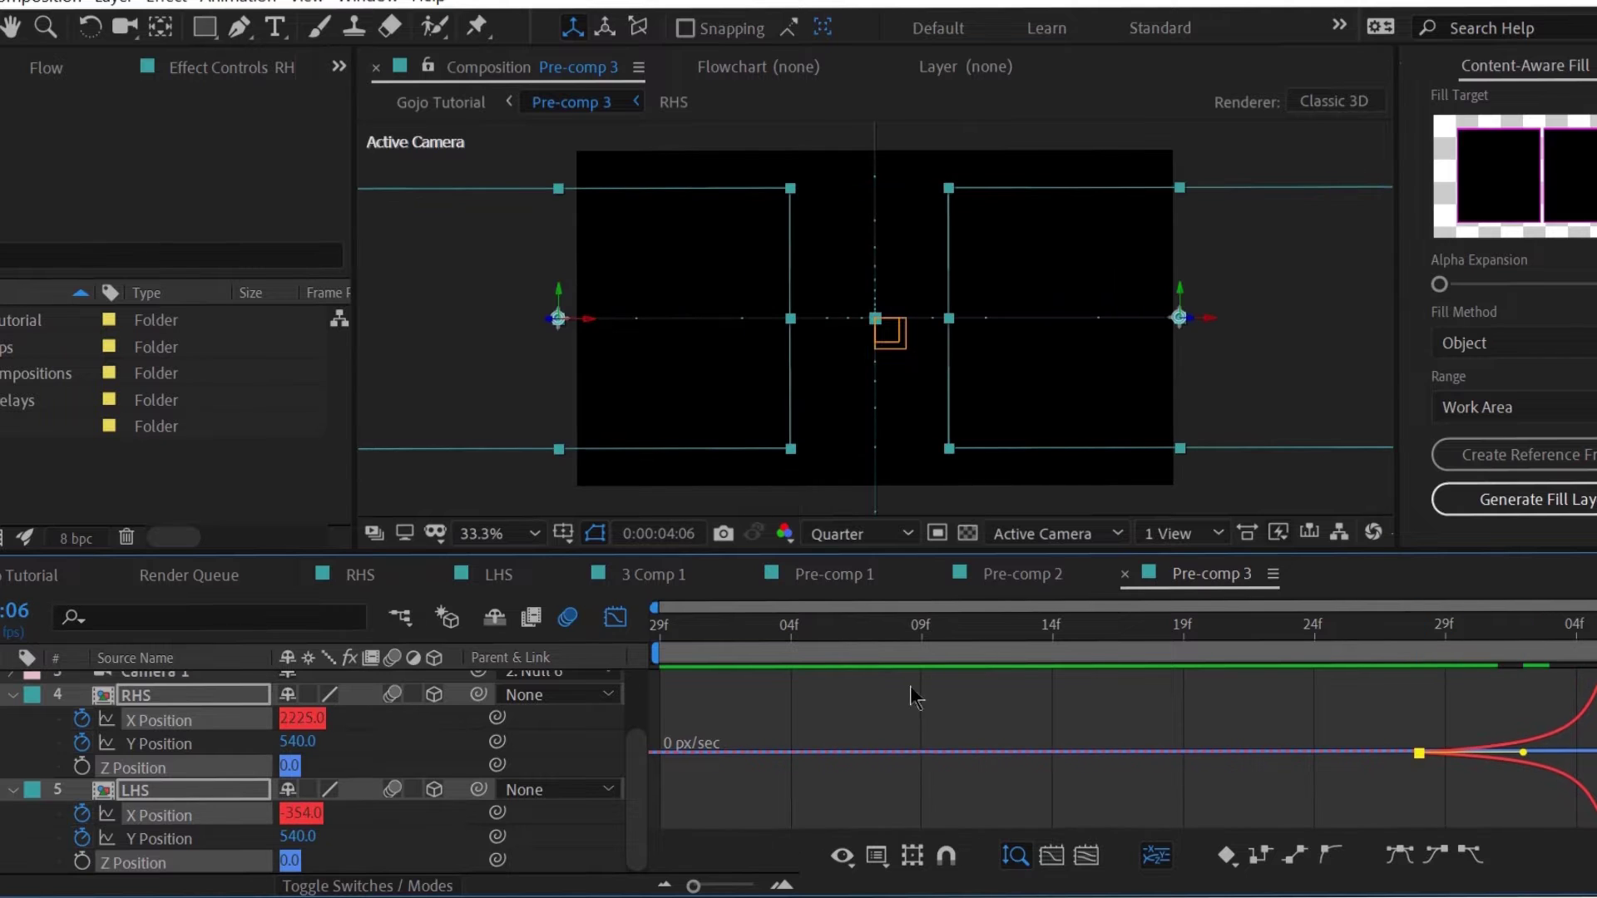
pyautogui.click(616, 616)
pyautogui.press('u')
# - Add an adjustment layer at the top of Pre-comp 3 and apply Optics Compensation to it
pyautogui.press('Home')
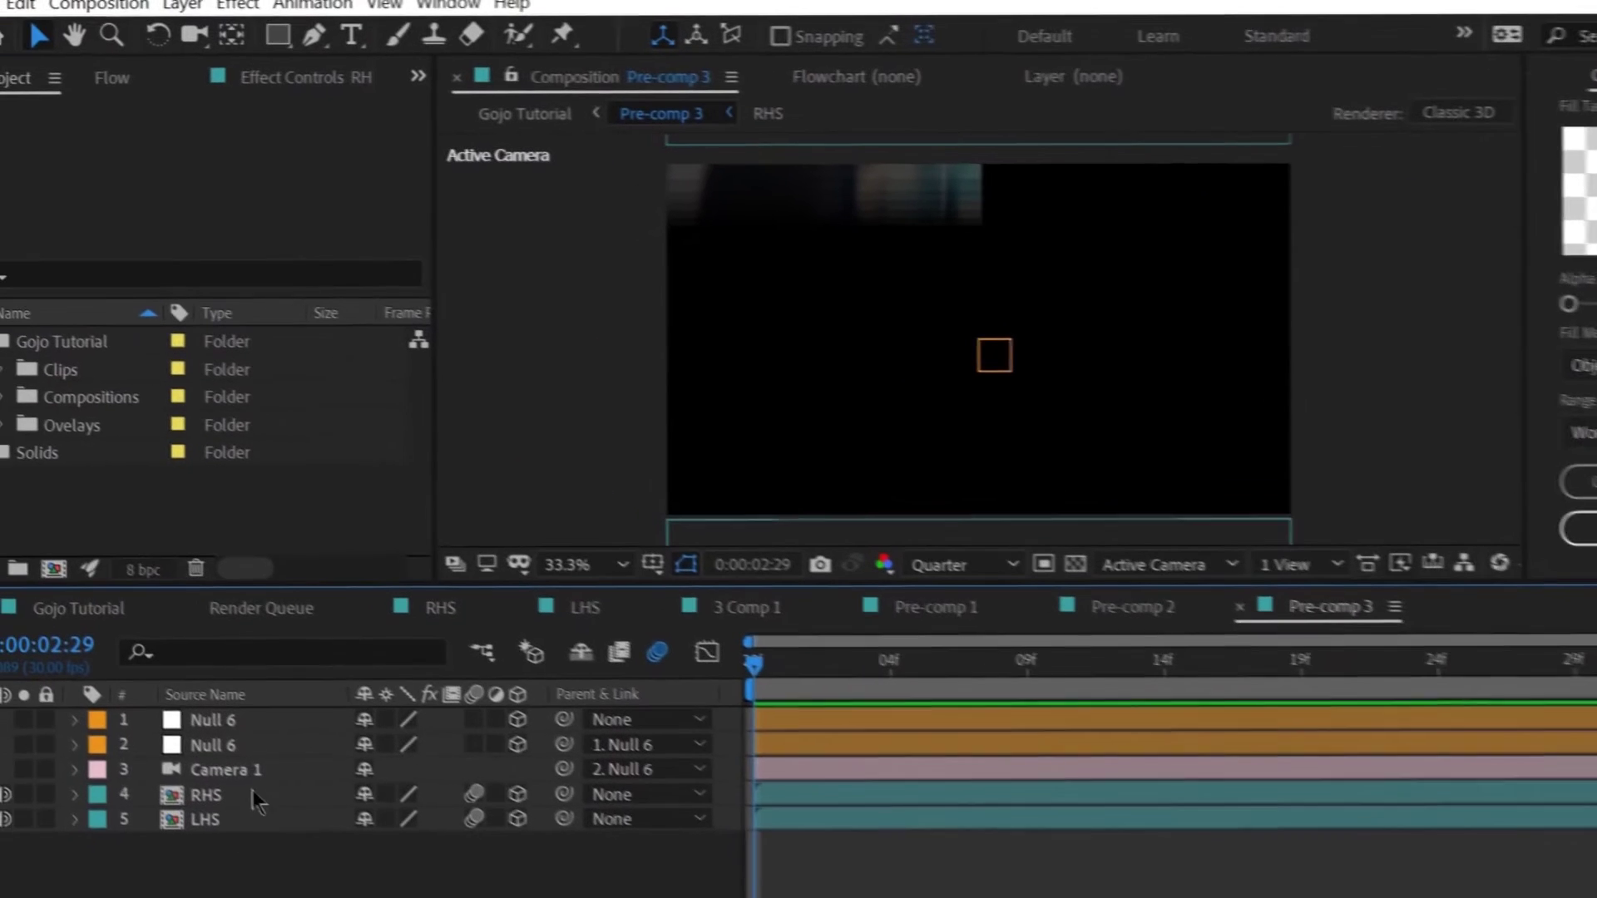
pyautogui.hotkey('ctrl', 'alt', 'y')
pyautogui.hotkey('ctrl', 'space')
pyautogui.write('opti')
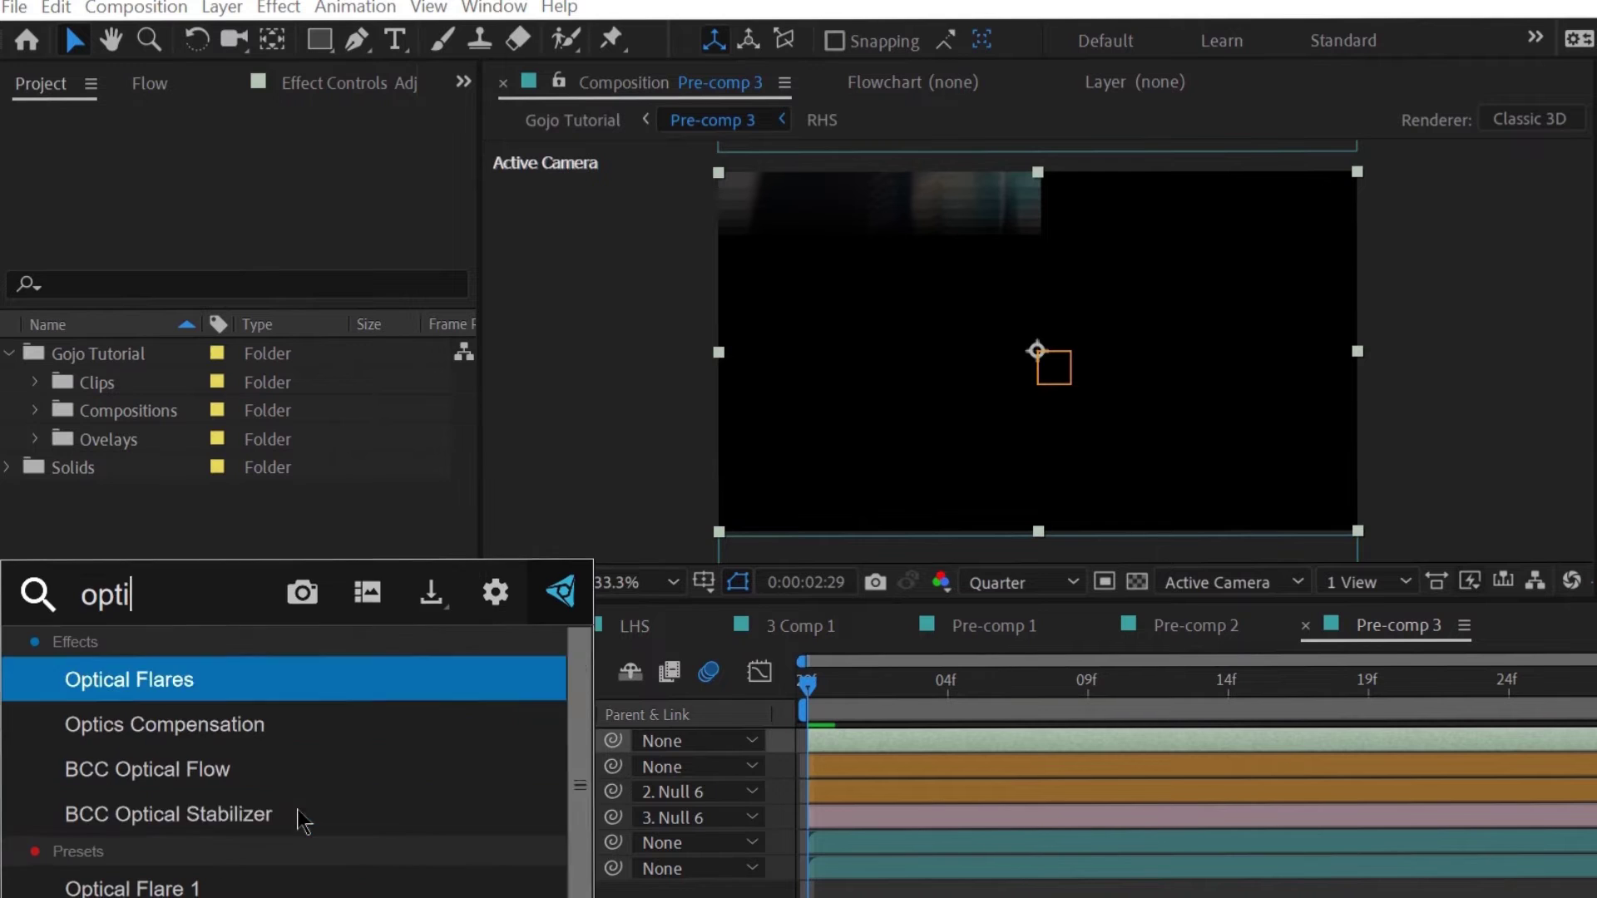
pyautogui.write('c')
pyautogui.press('Down')
pyautogui.press('Return')
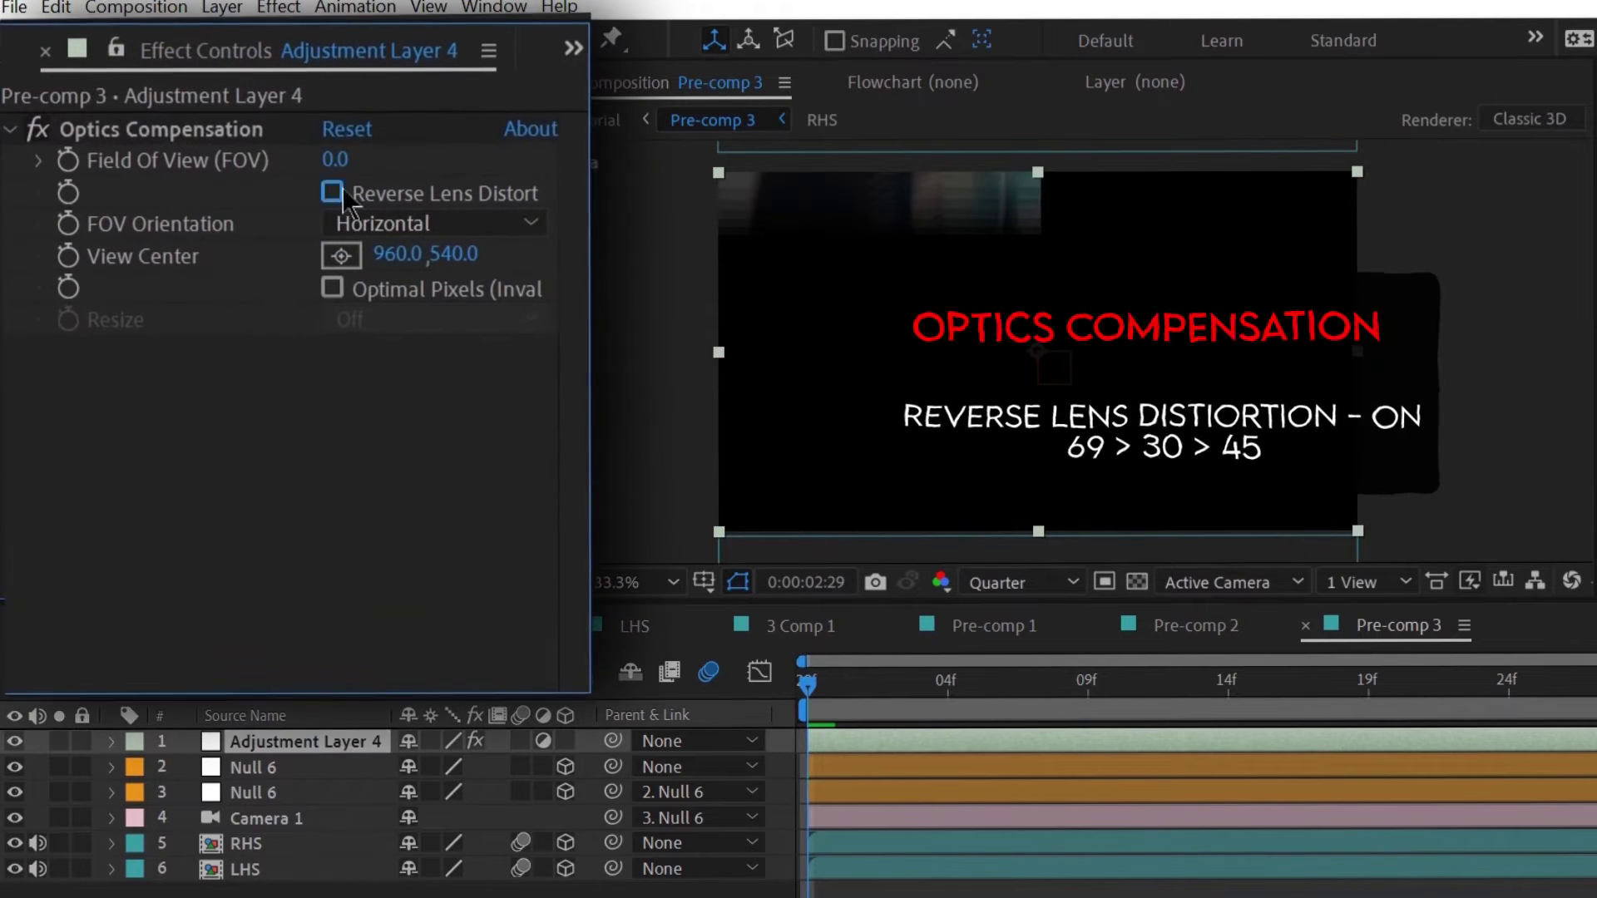
# - Enable Reverse Lens Distortion, try a Field Of View of 90, and preview the result
pyautogui.click(332, 193)
pyautogui.click(335, 158)
pyautogui.write('90')
pyautogui.press('Return')
pyautogui.press('space')
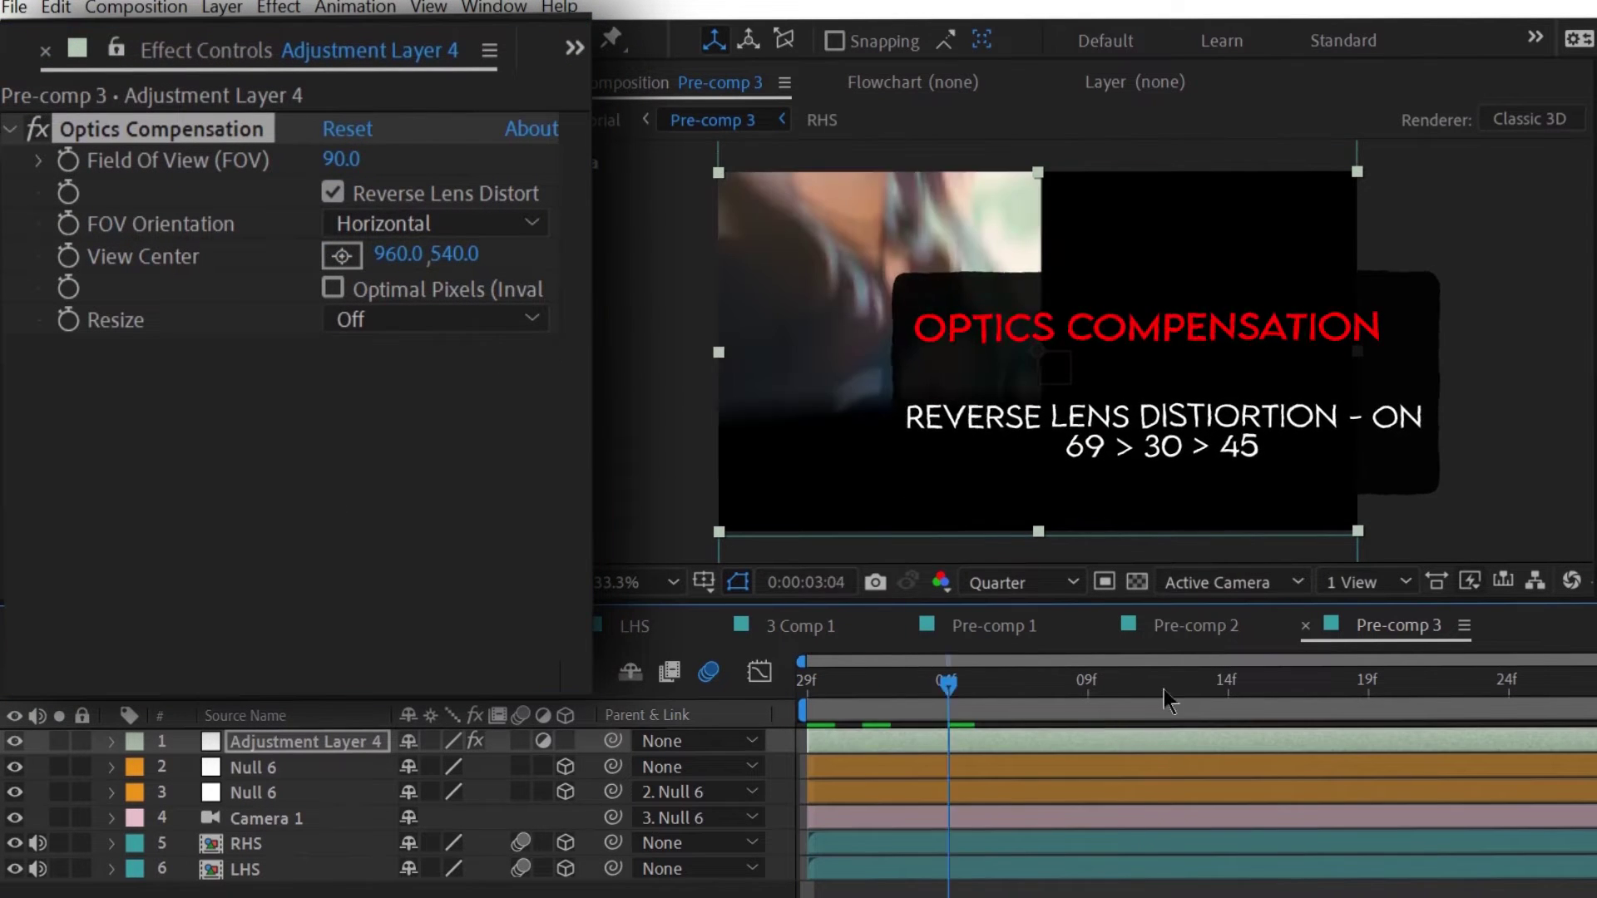
# - Set the Field Of View to 35 and keyframe it, placing the keyframe at 0:00:03:15
pyautogui.click(337, 158)
pyautogui.write('35')
pyautogui.press('Return')
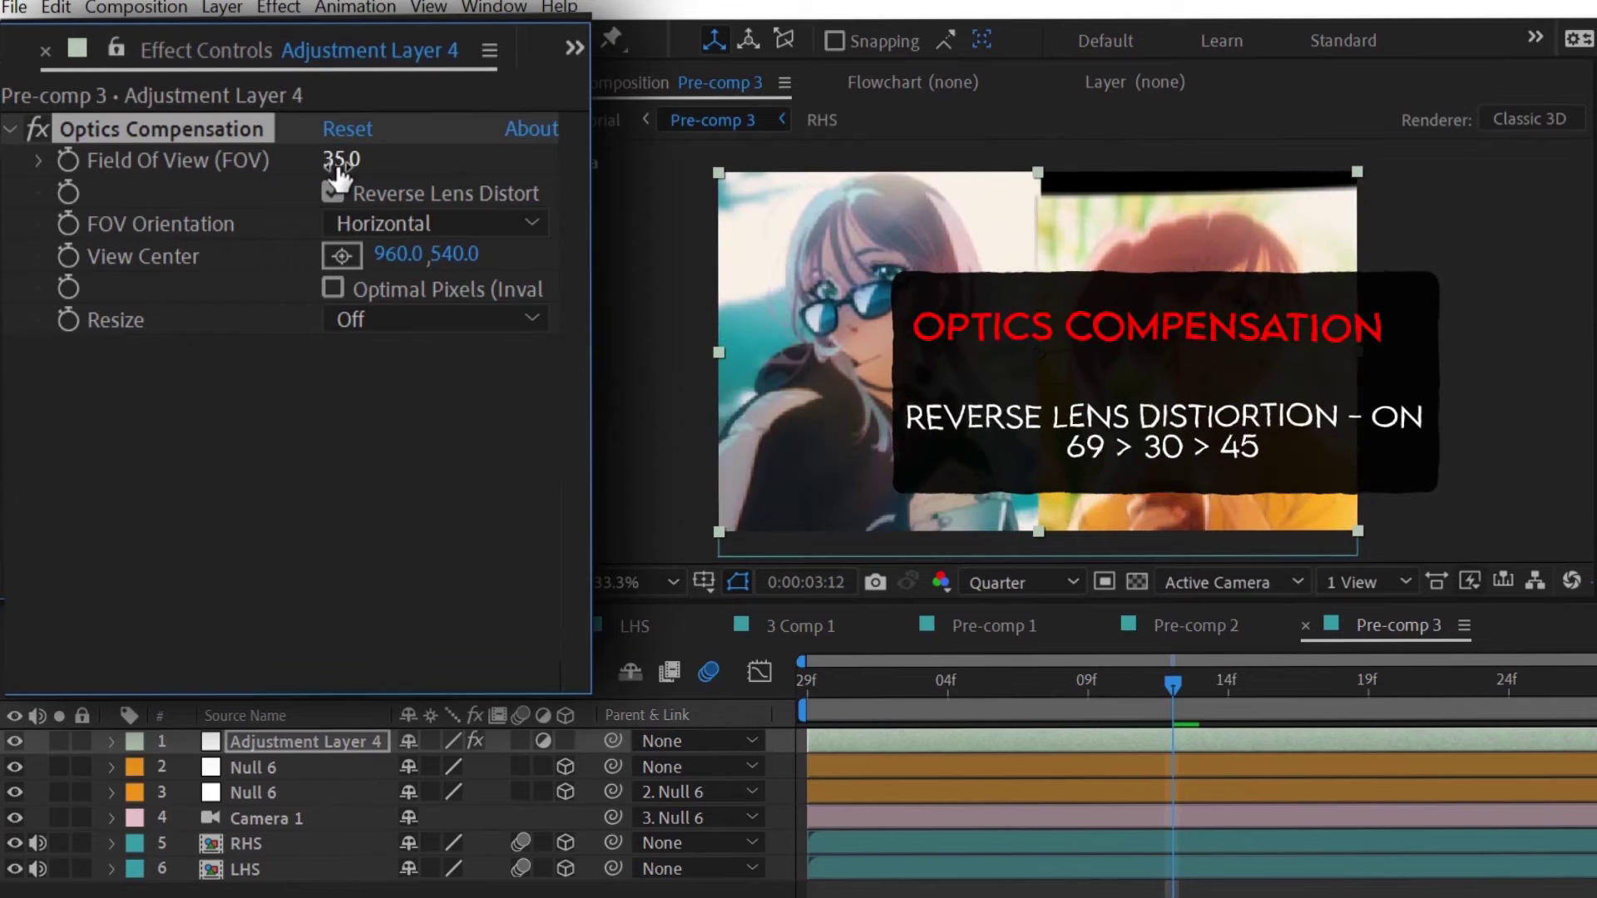
pyautogui.click(68, 160)
pyautogui.press('u')
pyautogui.moveTo(1173, 791); pyautogui.dragTo(1257, 762)
# - Add a starting Field Of View keyframe with a value above 60 at 0:00:02:29
pyautogui.moveTo(1173, 684); pyautogui.dragTo(974, 684)
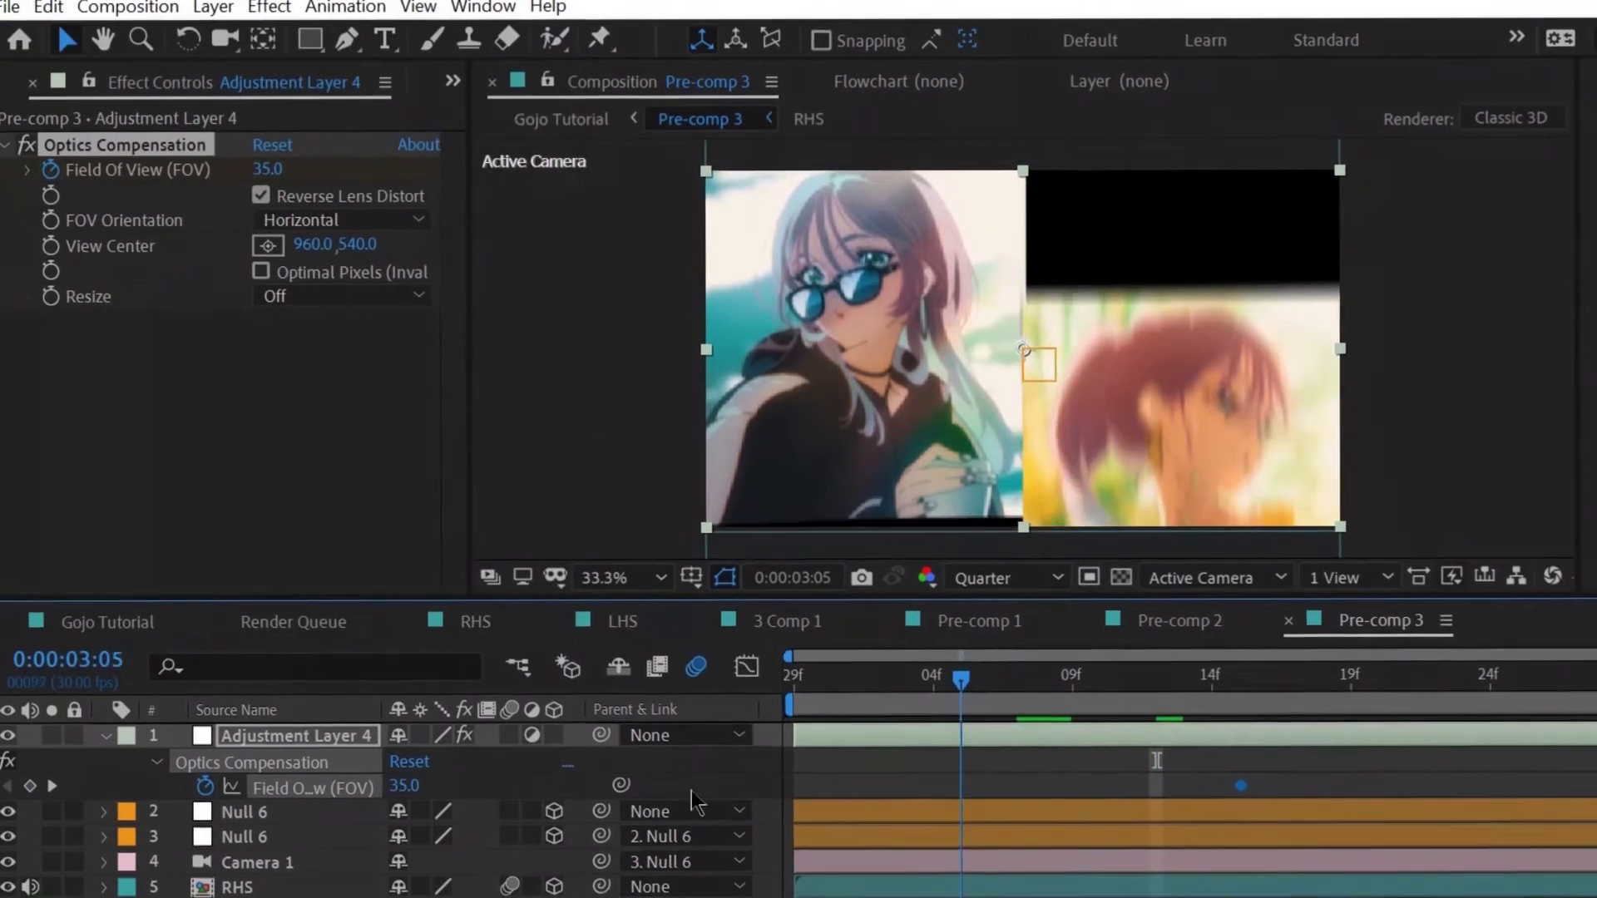
pyautogui.moveTo(405, 786); pyautogui.dragTo(438, 785)
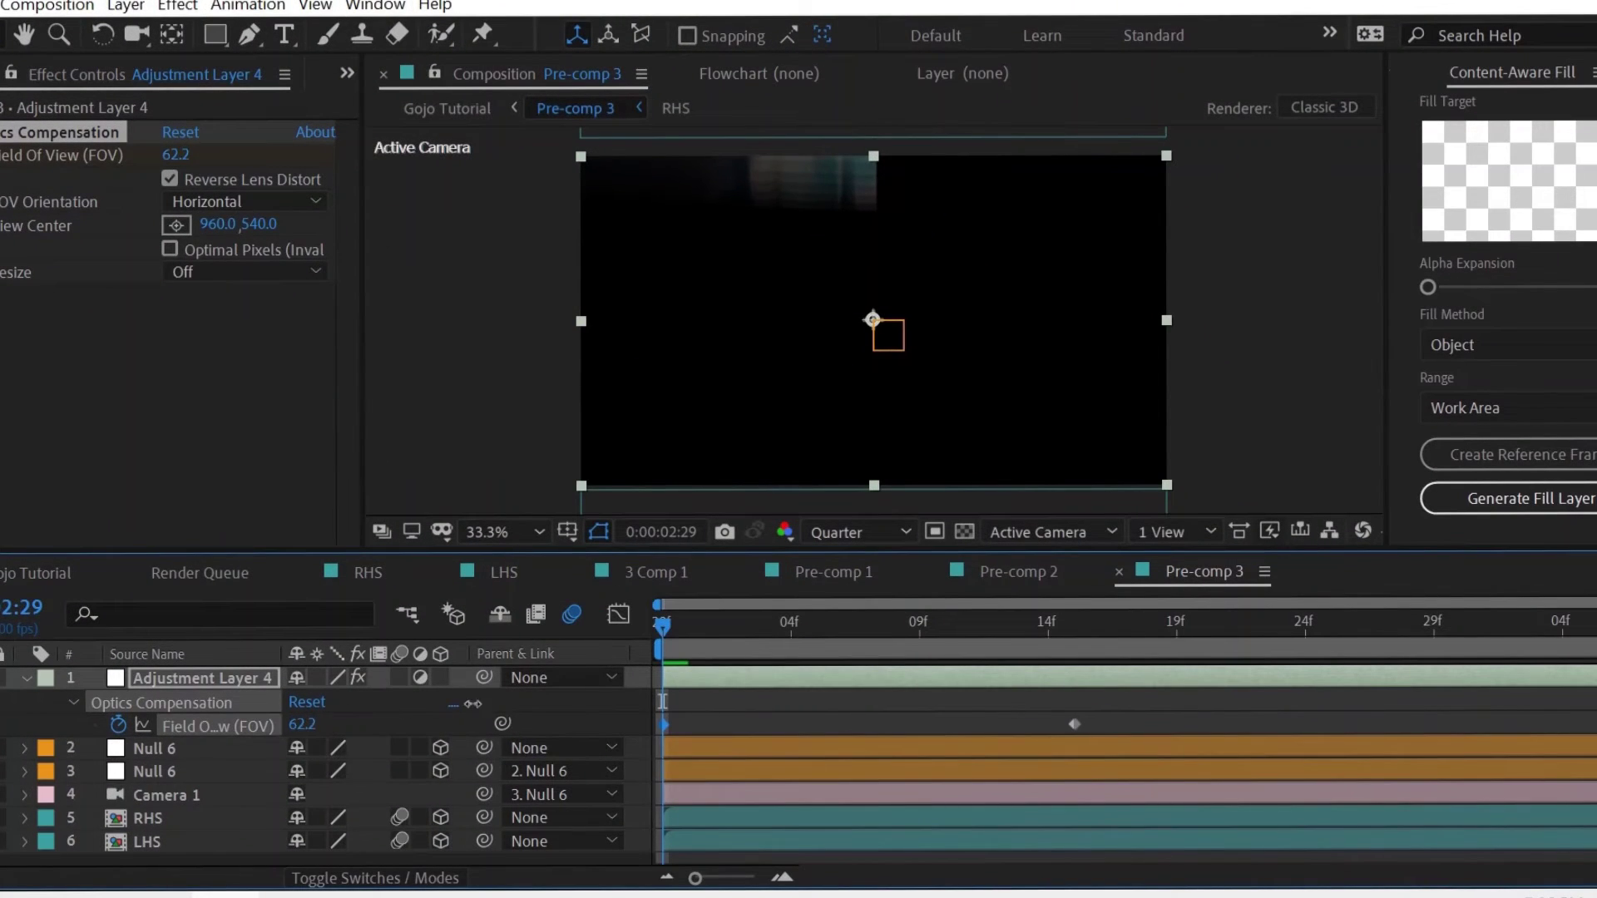
pyautogui.moveTo(472, 704); pyautogui.dragTo(492, 704)
# - Shift the middle Field Of View keyframe to 0:00:03:16 and add a keyframe of 49.6 at 0:00:03:25
pyautogui.moveTo(664, 625); pyautogui.dragTo(1050, 624)
pyautogui.moveTo(1065, 714); pyautogui.dragTo(1103, 724)
pyautogui.moveTo(1103, 627); pyautogui.dragTo(1331, 636)
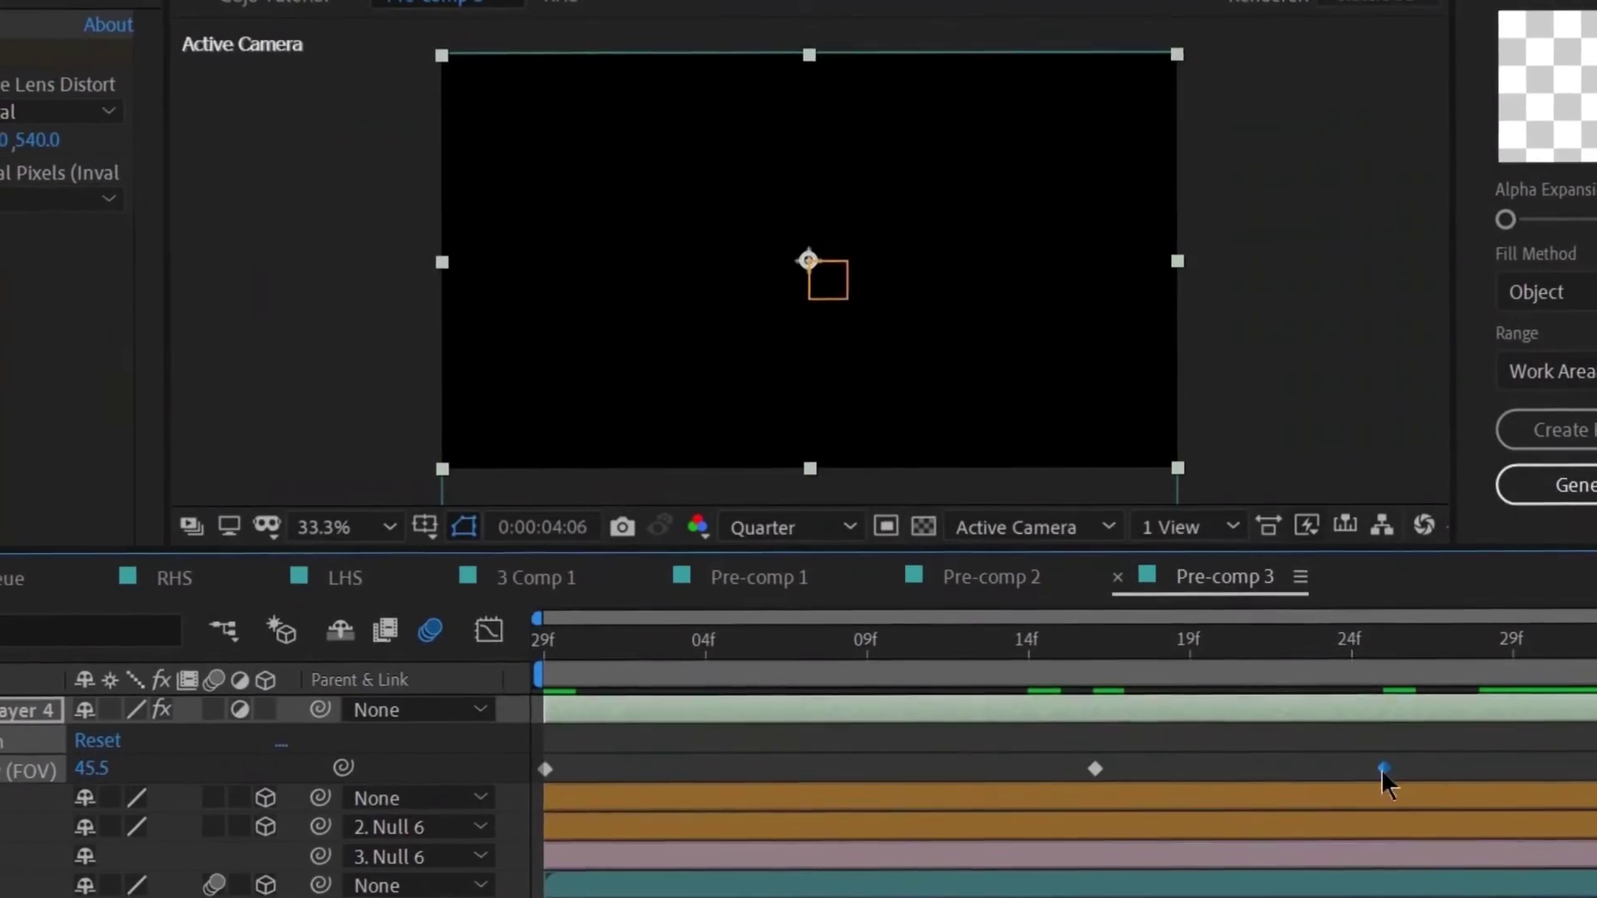
pyautogui.click(1387, 639)
pyautogui.moveTo(82, 771); pyautogui.dragTo(102, 771)
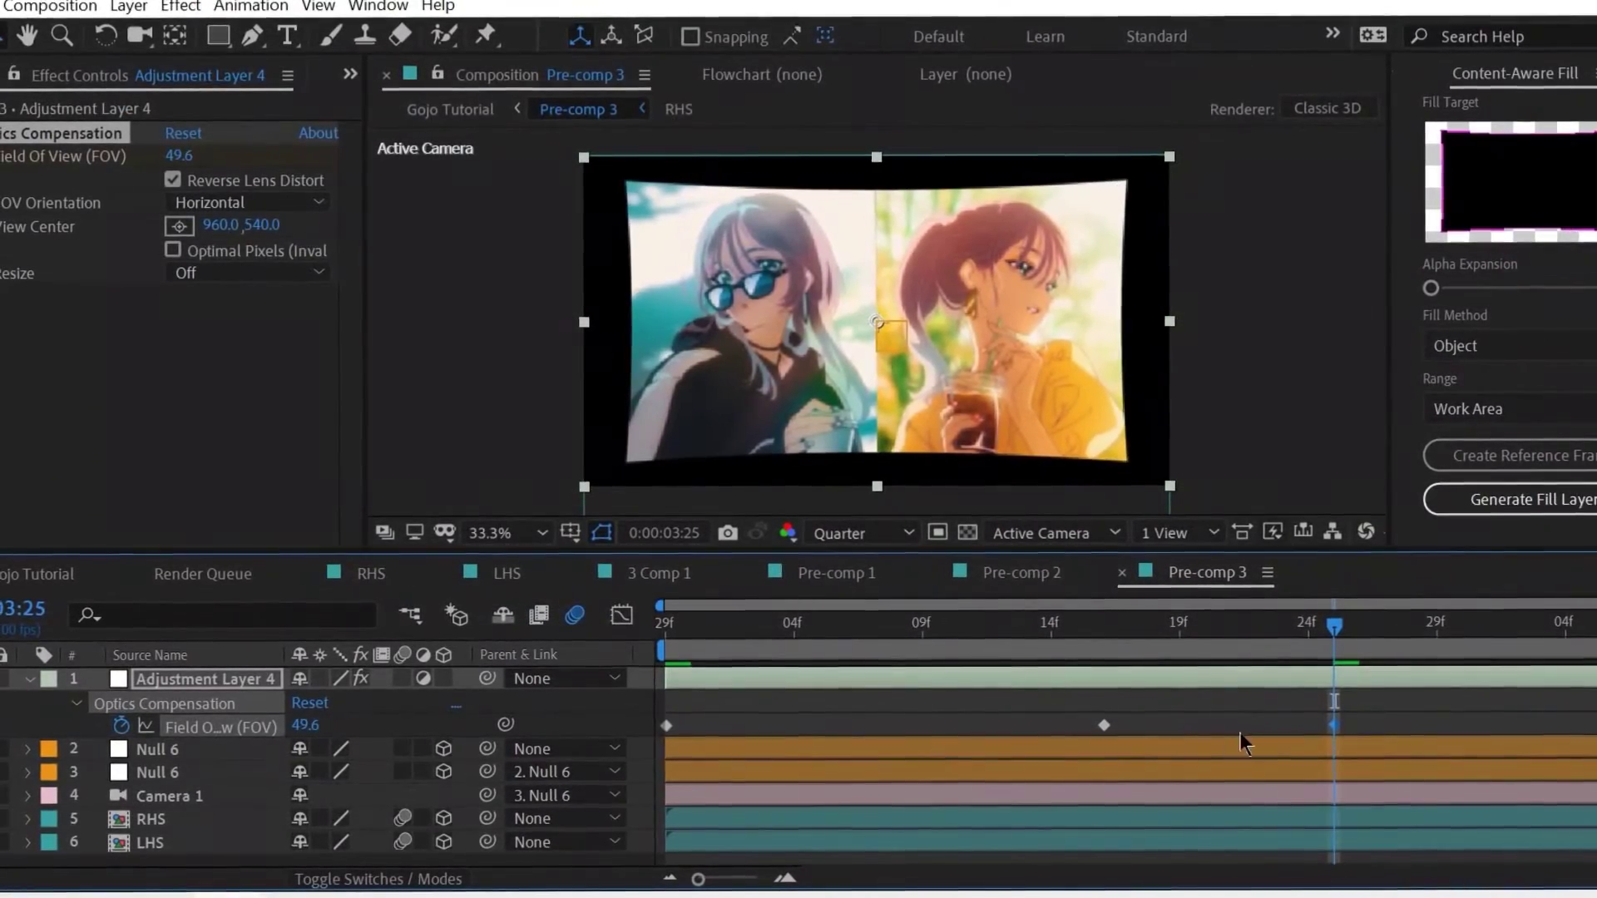
# - Apply Easy Ease to all the Field Of View keyframes and scrub through the lens warp
pyautogui.moveTo(1333, 725); pyautogui.dragTo(660, 745)
pyautogui.press('F9')
pyautogui.moveTo(685, 628); pyautogui.dragTo(1158, 694)
pyautogui.click(703, 721)
pyautogui.press('Return')
# - Apply the Transform effect to layer 1(A) in the Gojo Tutorial composition
pyautogui.click(1202, 727)
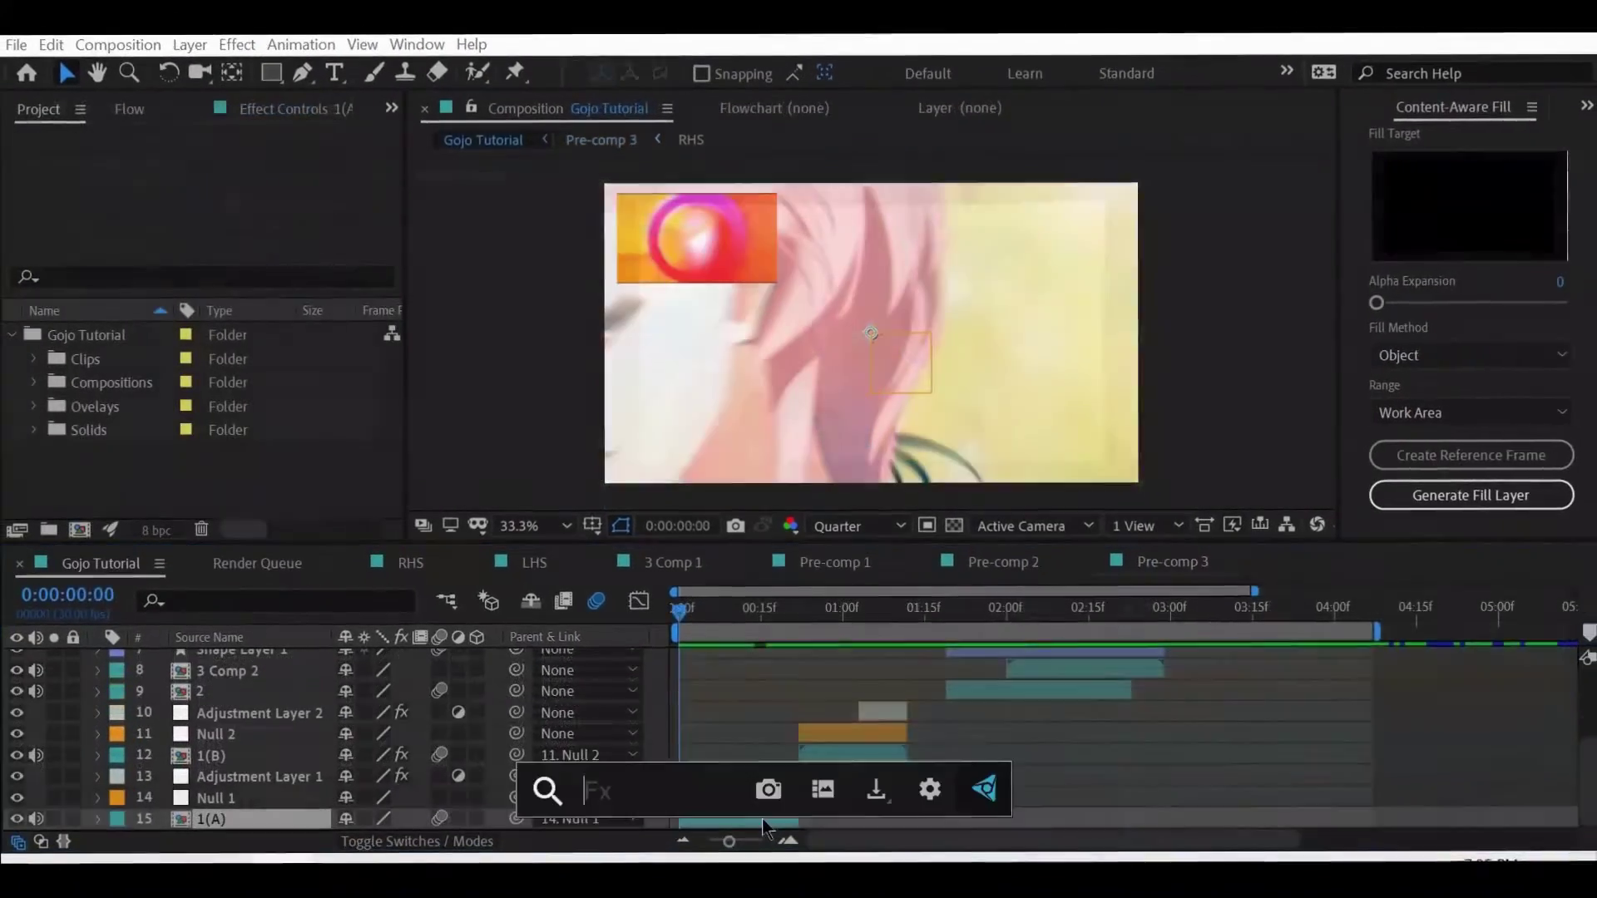
pyautogui.write('trans')
pyautogui.press('Up')
pyautogui.press('Up')
pyautogui.press('Up')
pyautogui.press('Up')
pyautogui.press('Up')
pyautogui.press('Up')
pyautogui.press('Return')
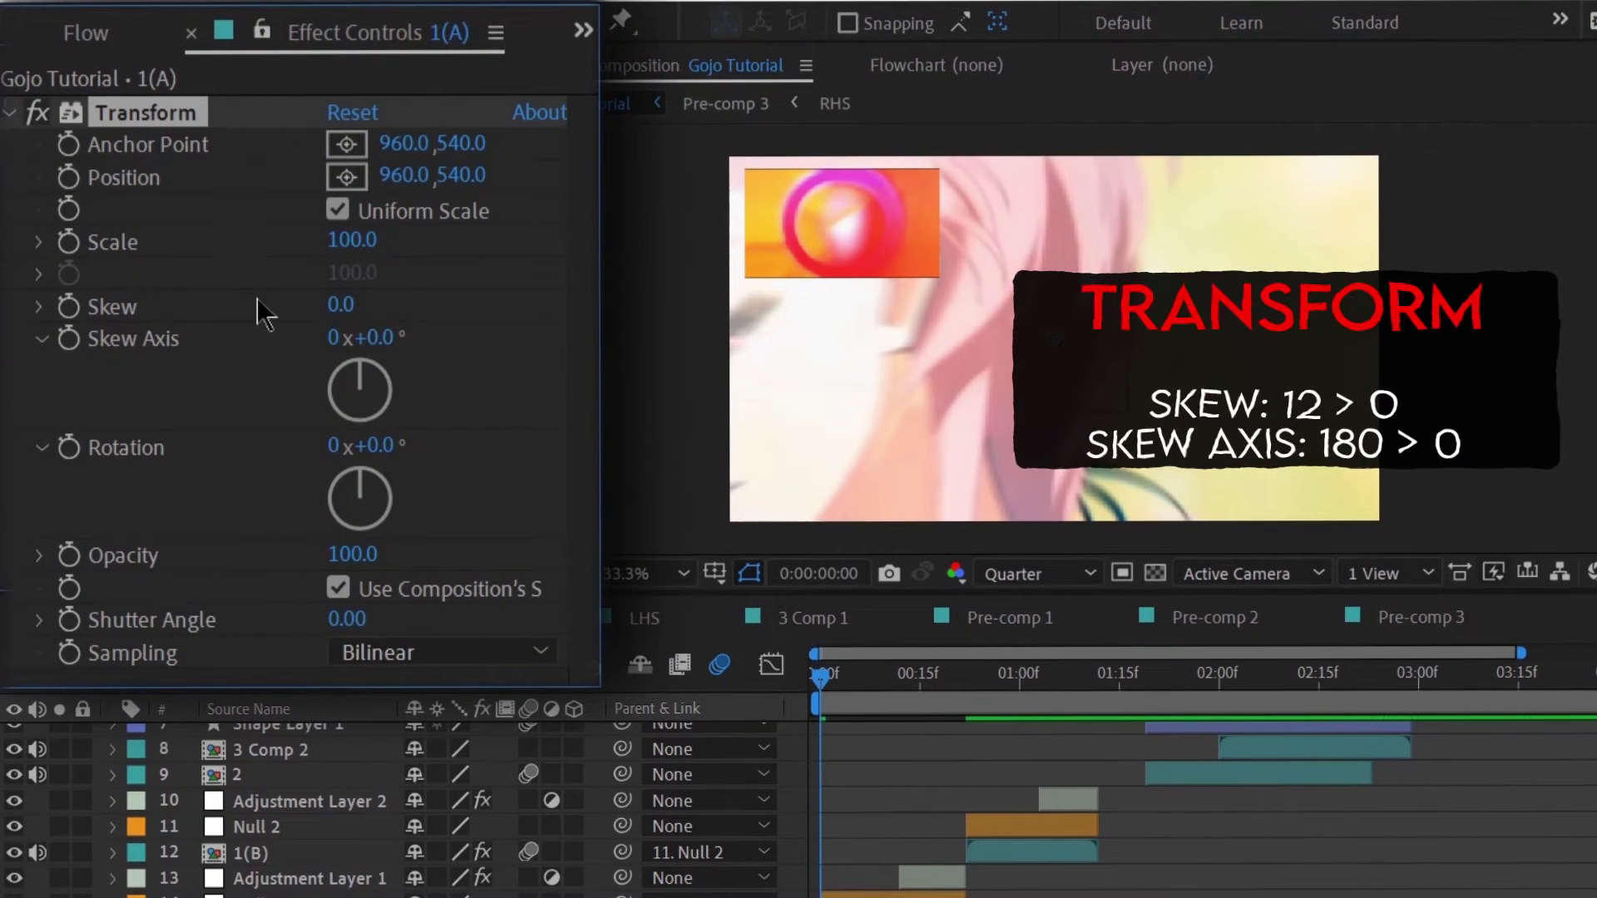
# - Set Transform's Skew to 12 and Skew Axis to 180° on 1(A), and keyframe both at 0:00:00:00
pyautogui.click(341, 305)
pyautogui.write('12')
pyautogui.press('Return')
pyautogui.click(385, 337)
pyautogui.write('180')
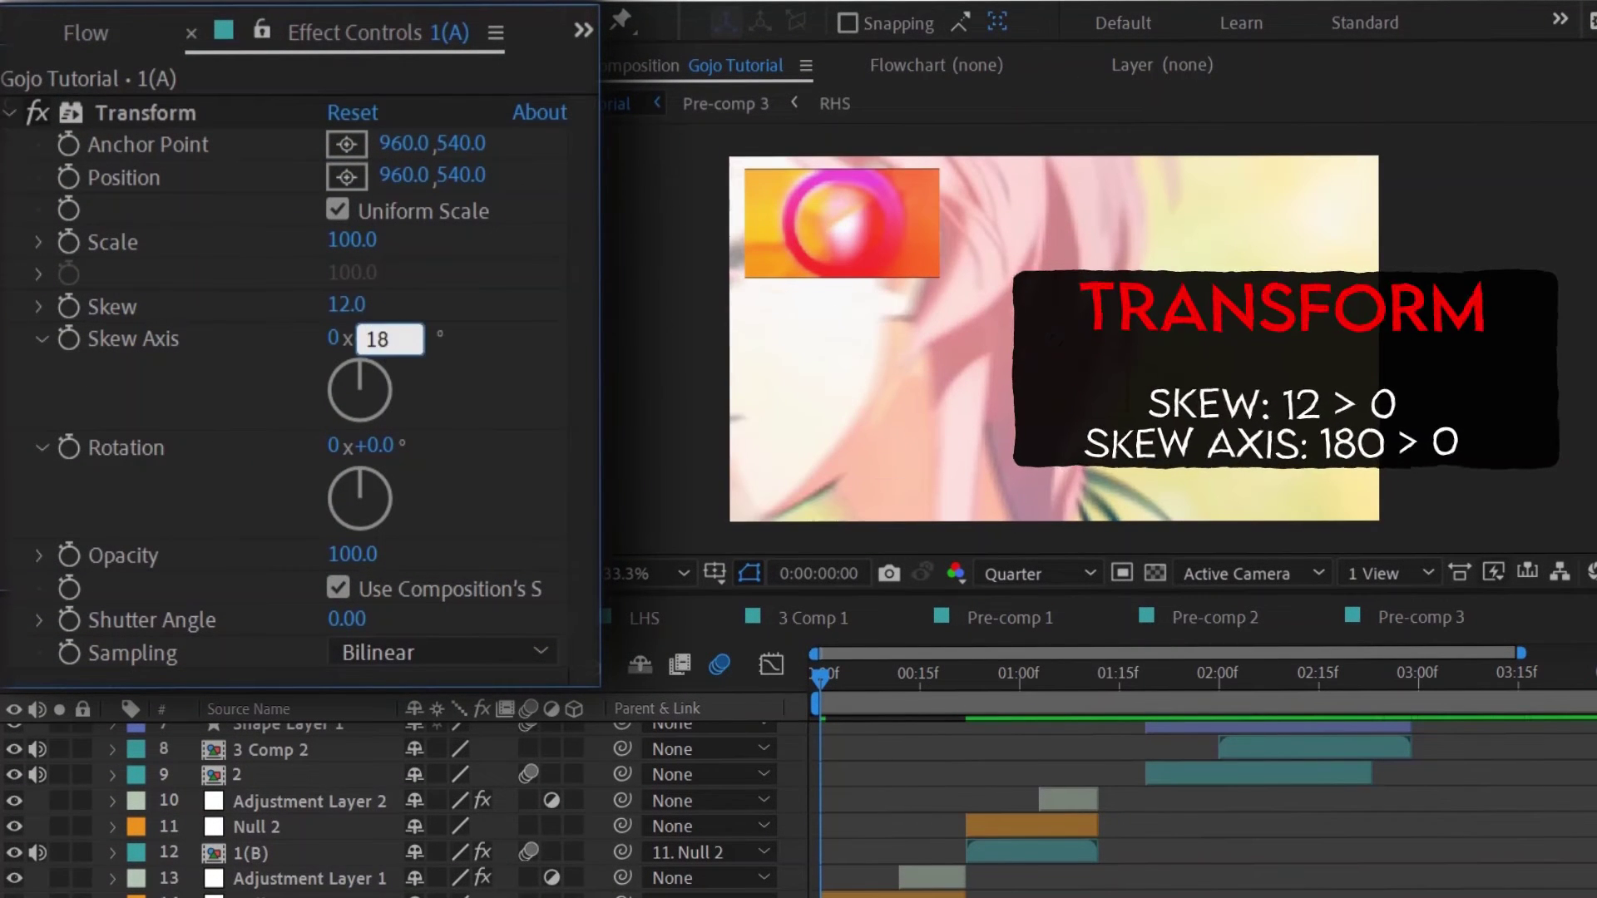
pyautogui.press('Return')
pyautogui.click(68, 306)
pyautogui.click(68, 339)
pyautogui.press('u')
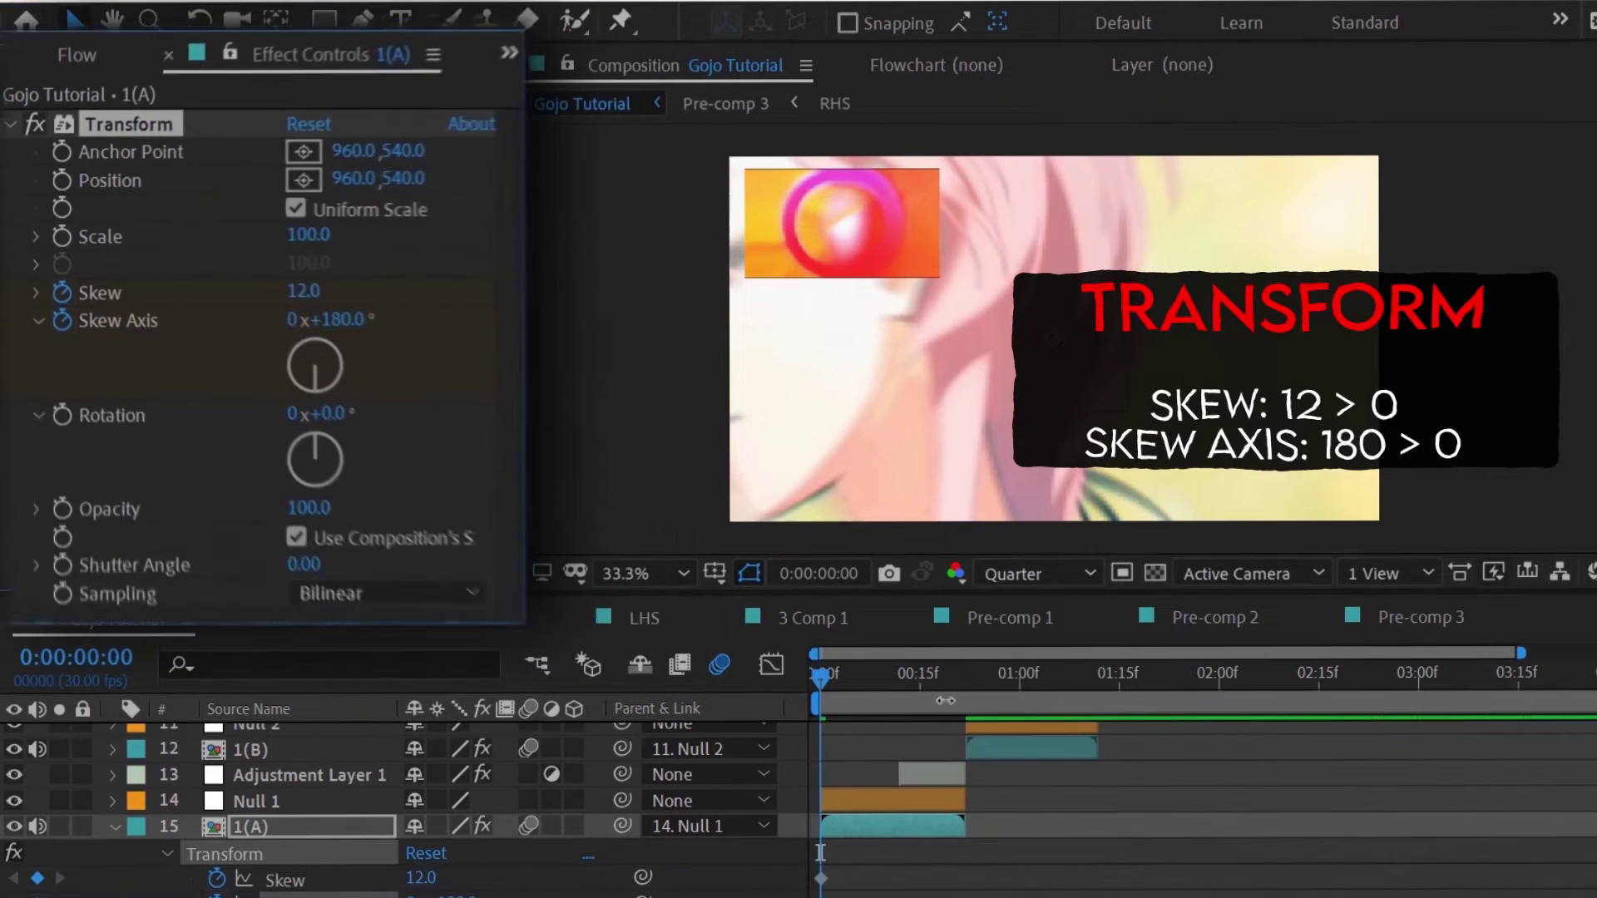
# - Keyframe Skew and Skew Axis to 0, placing the keyframes at the end of layer 1(A)
pyautogui.click(961, 678)
pyautogui.click(421, 877)
pyautogui.write('0')
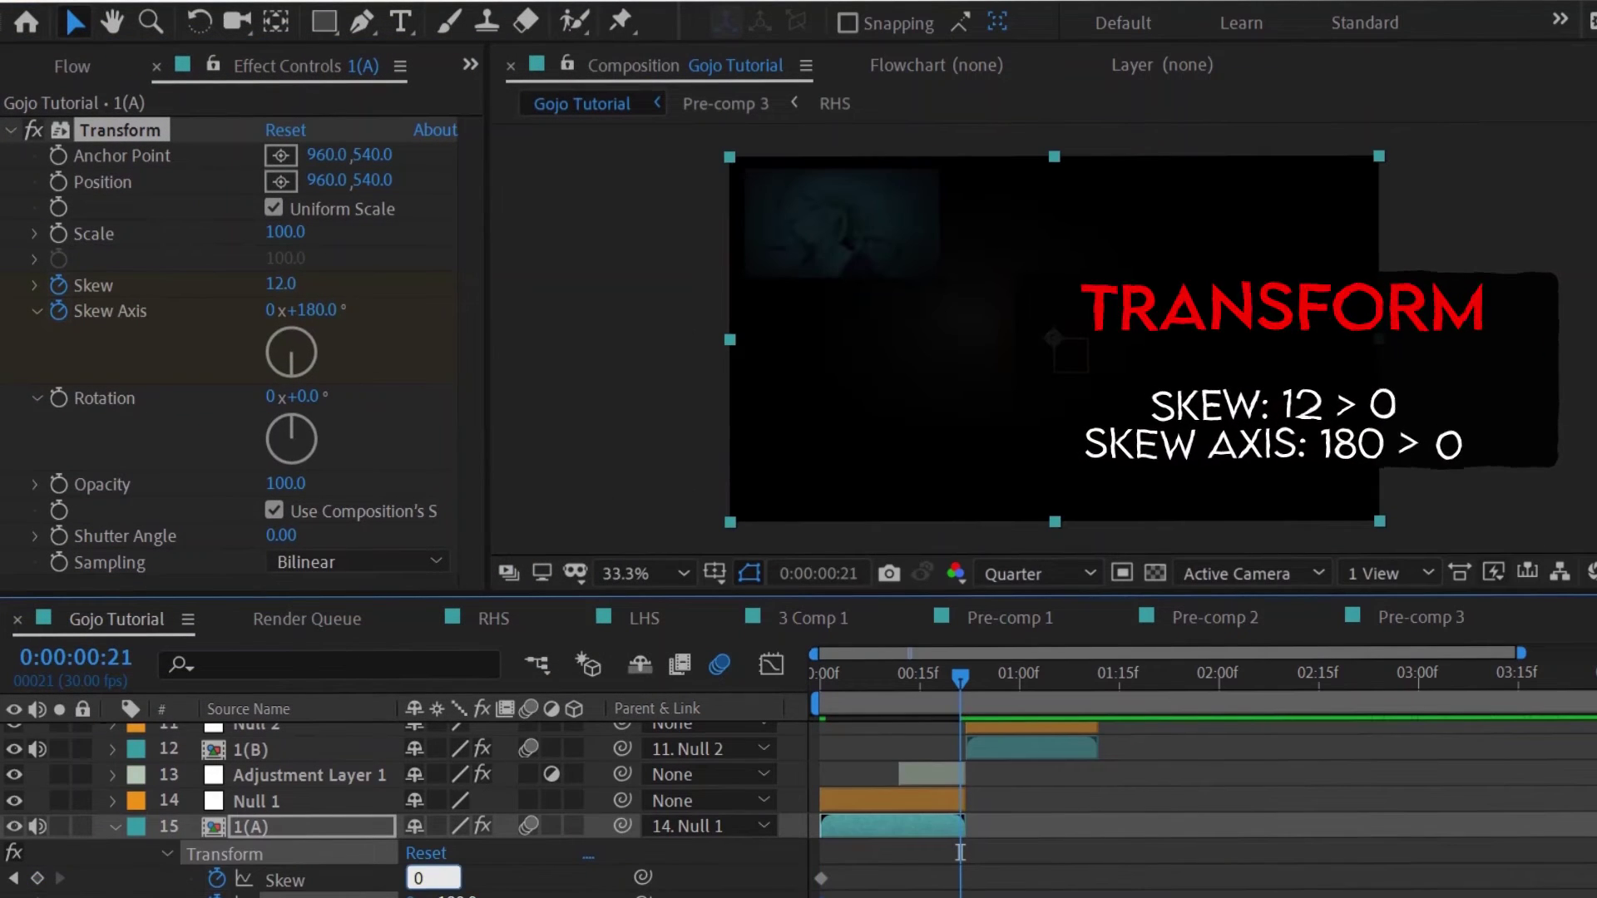
pyautogui.press('Return')
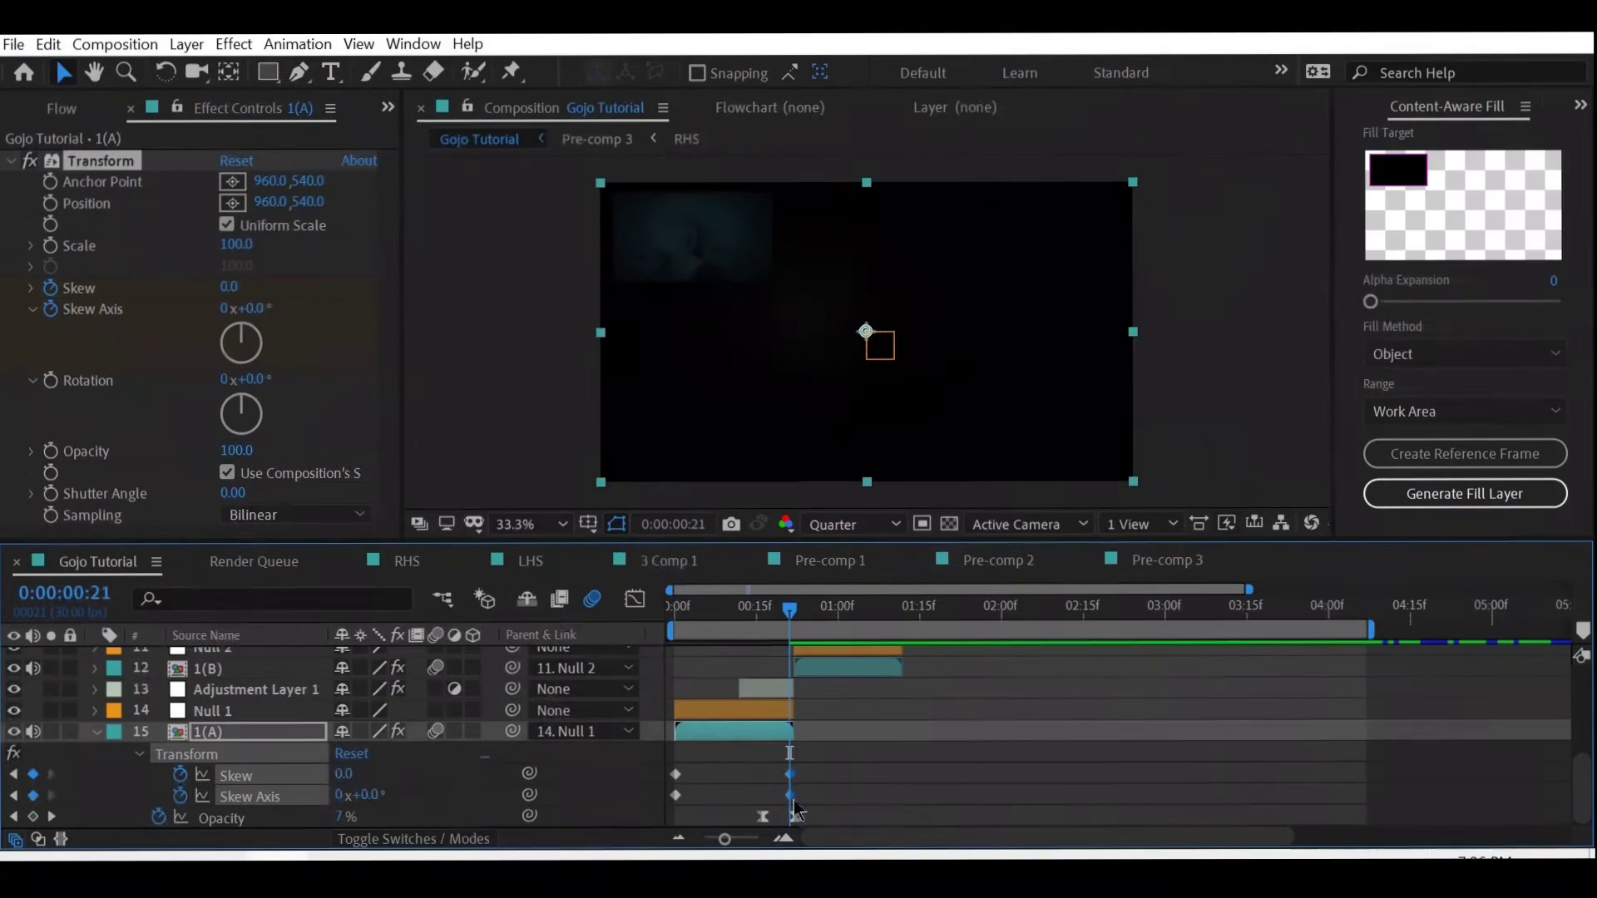
pyautogui.moveTo(792, 797); pyautogui.dragTo(797, 798)
# - Ease the Skew and Skew Axis keyframes with a Flow curve of 0.05, 0.35, 0.50, 0.95 and preview the motion
pyautogui.moveTo(813, 769); pyautogui.dragTo(673, 800)
pyautogui.click(388, 107)
pyautogui.click(434, 164)
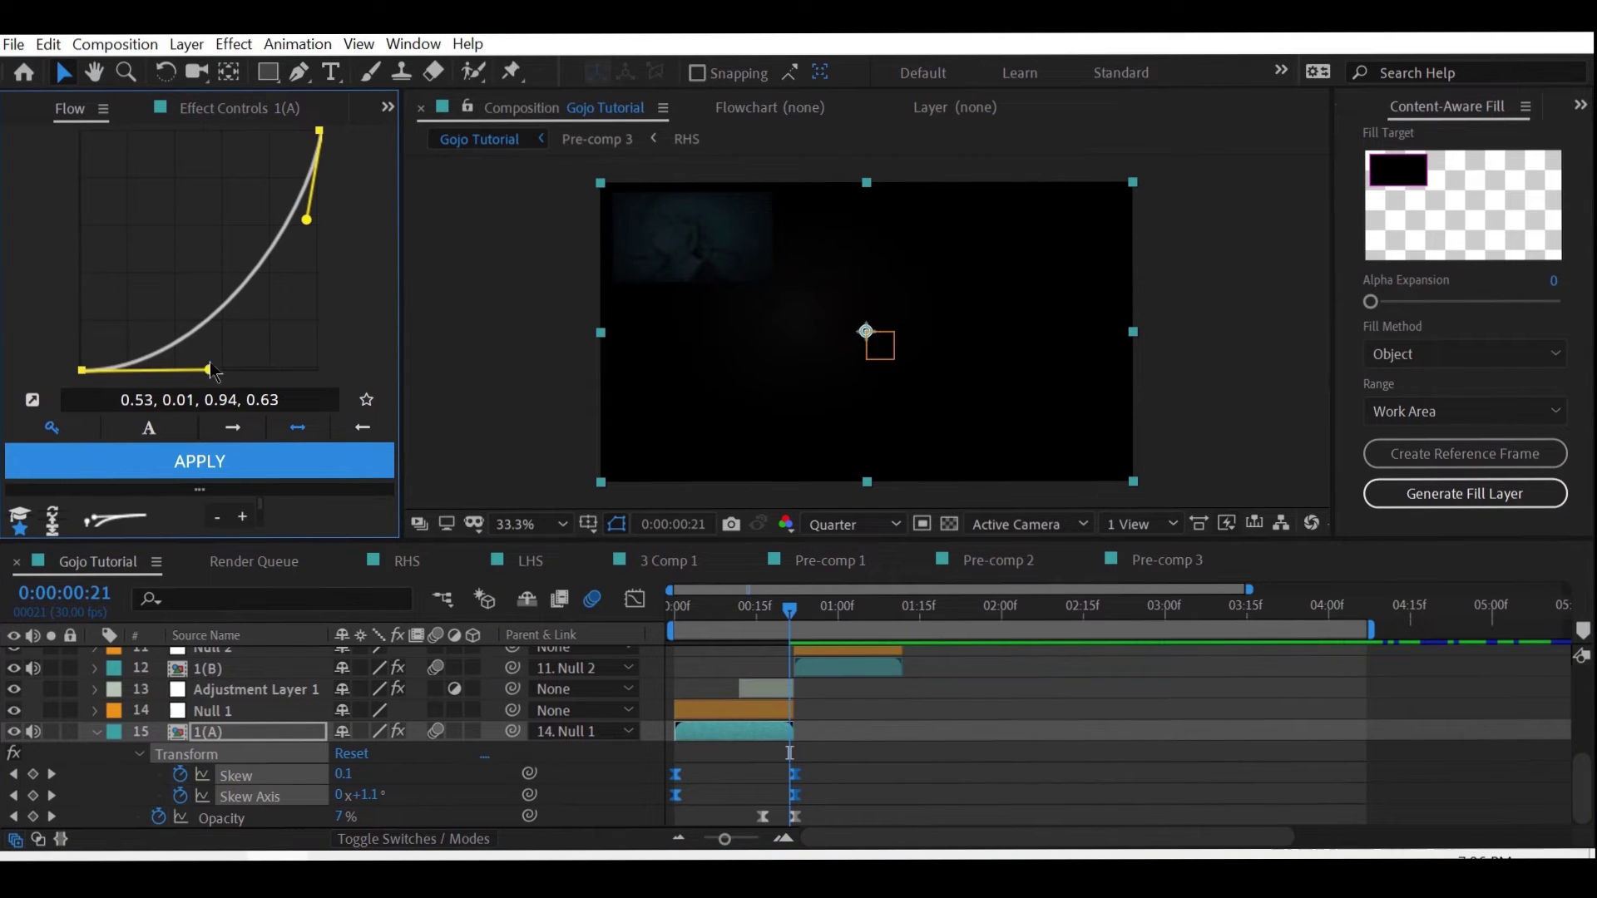
pyautogui.moveTo(209, 363); pyautogui.dragTo(88, 245)
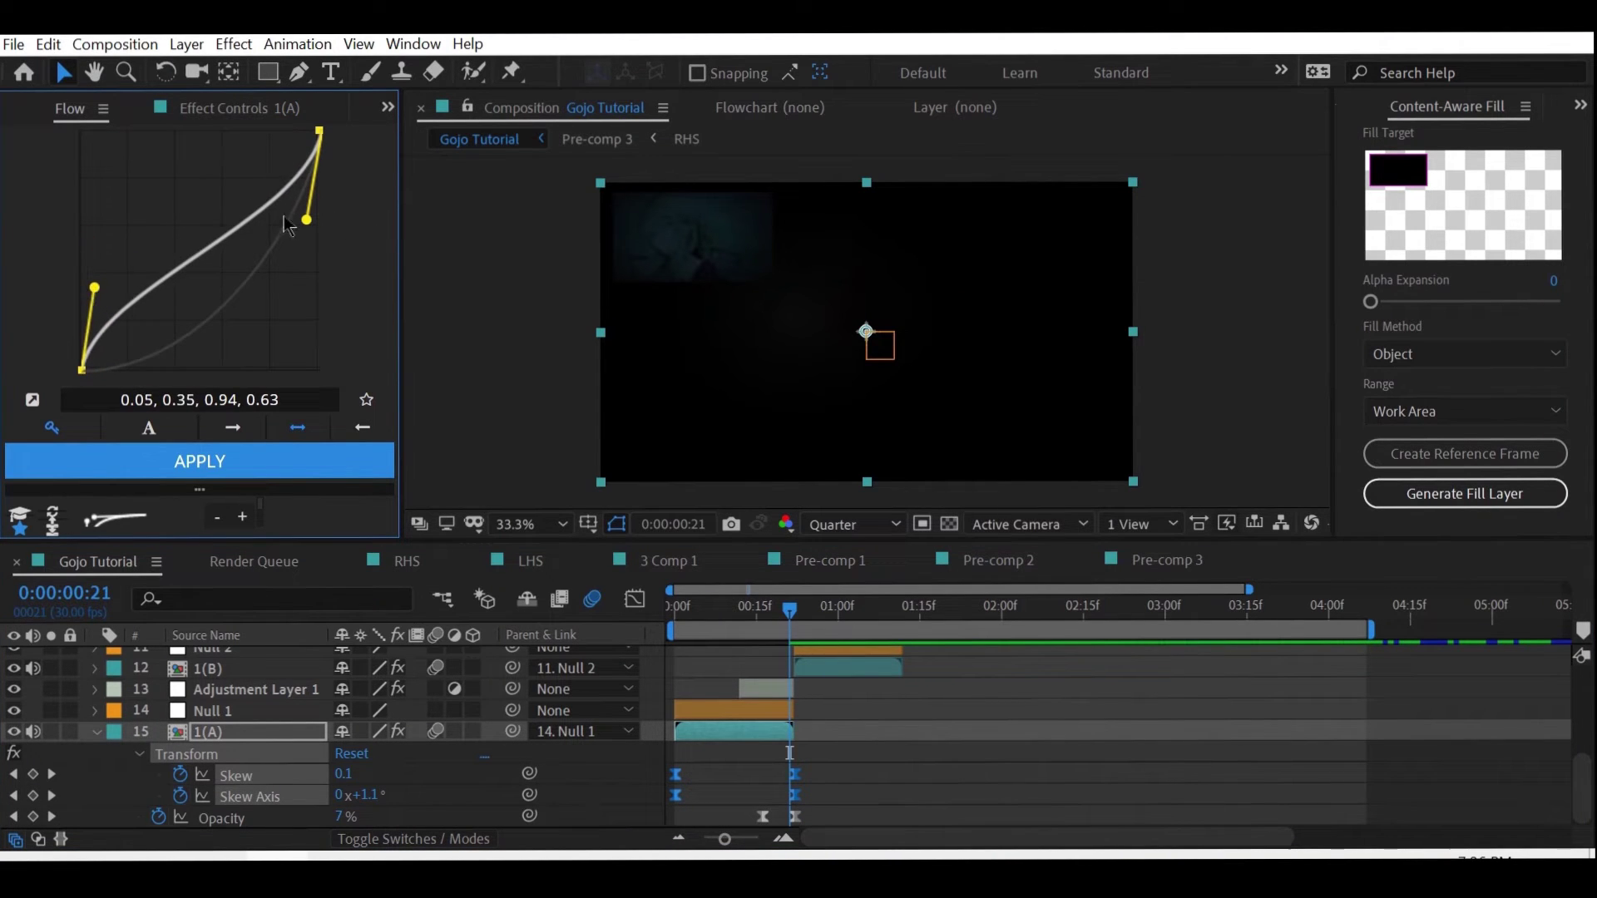
pyautogui.moveTo(301, 217); pyautogui.dragTo(200, 155)
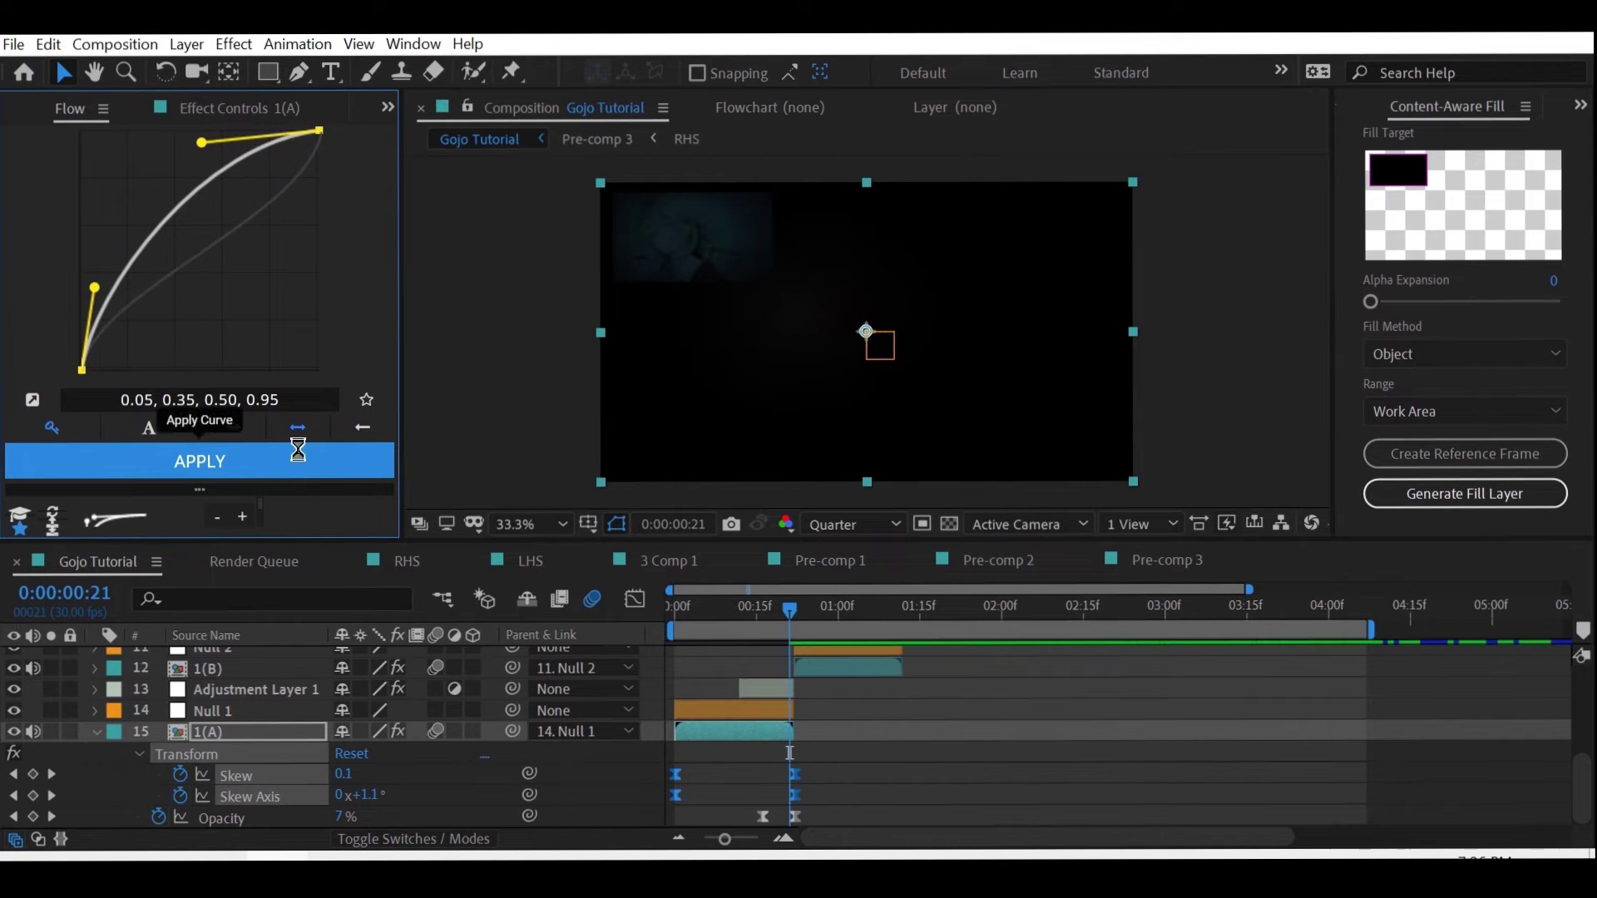
pyautogui.click(680, 614)
pyautogui.press('space')
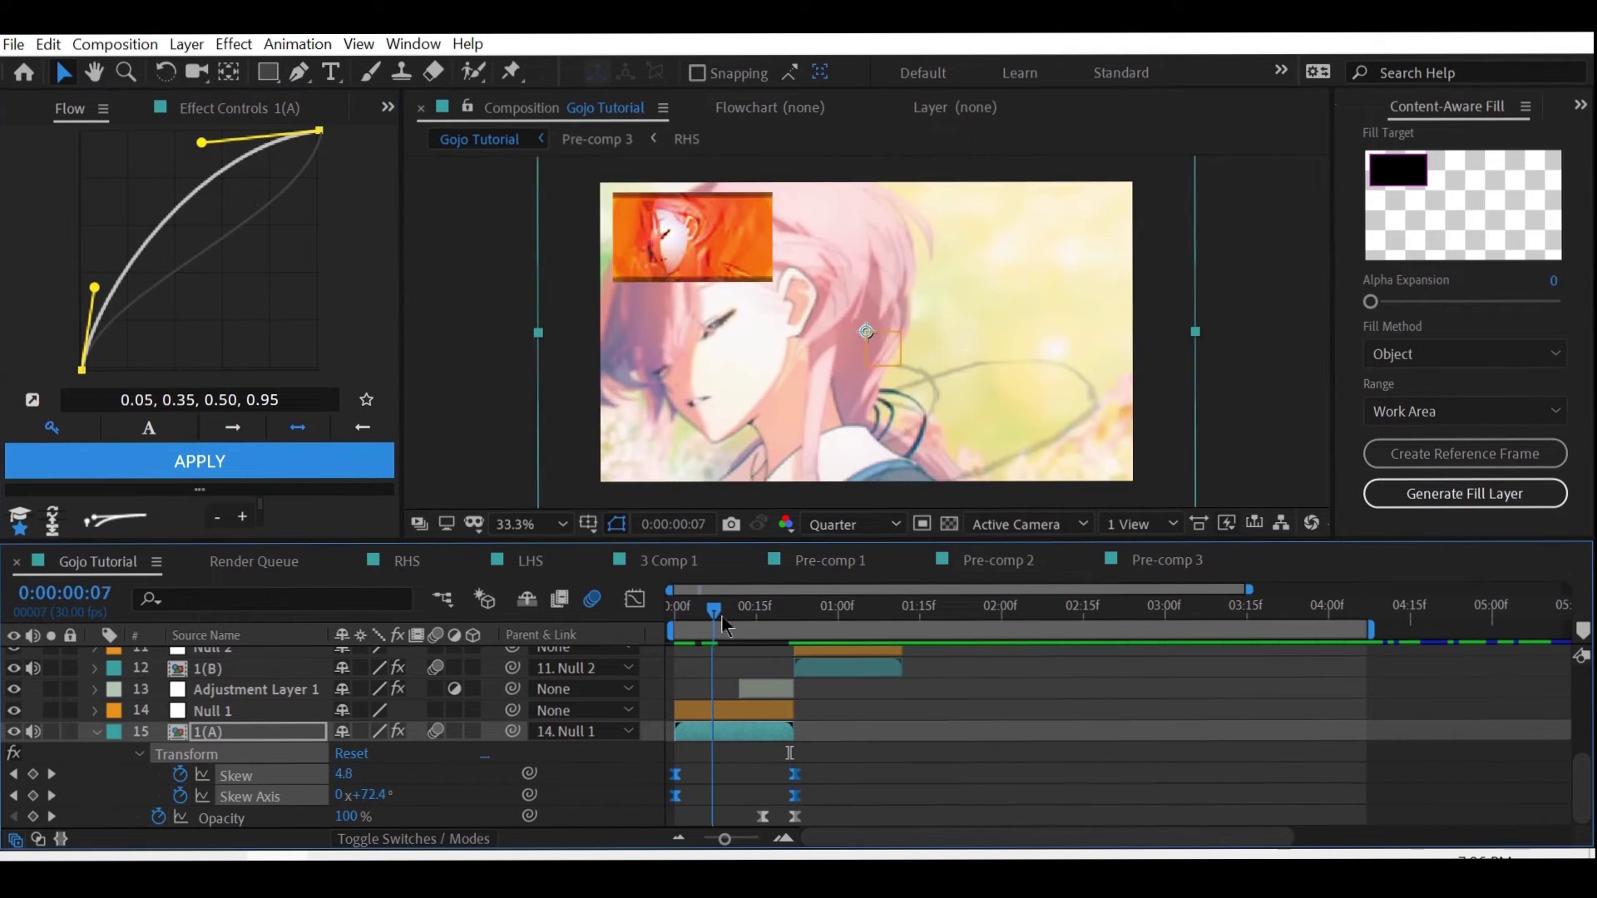
pyautogui.moveTo(732, 624); pyautogui.dragTo(735, 623)
pyautogui.click(881, 747)
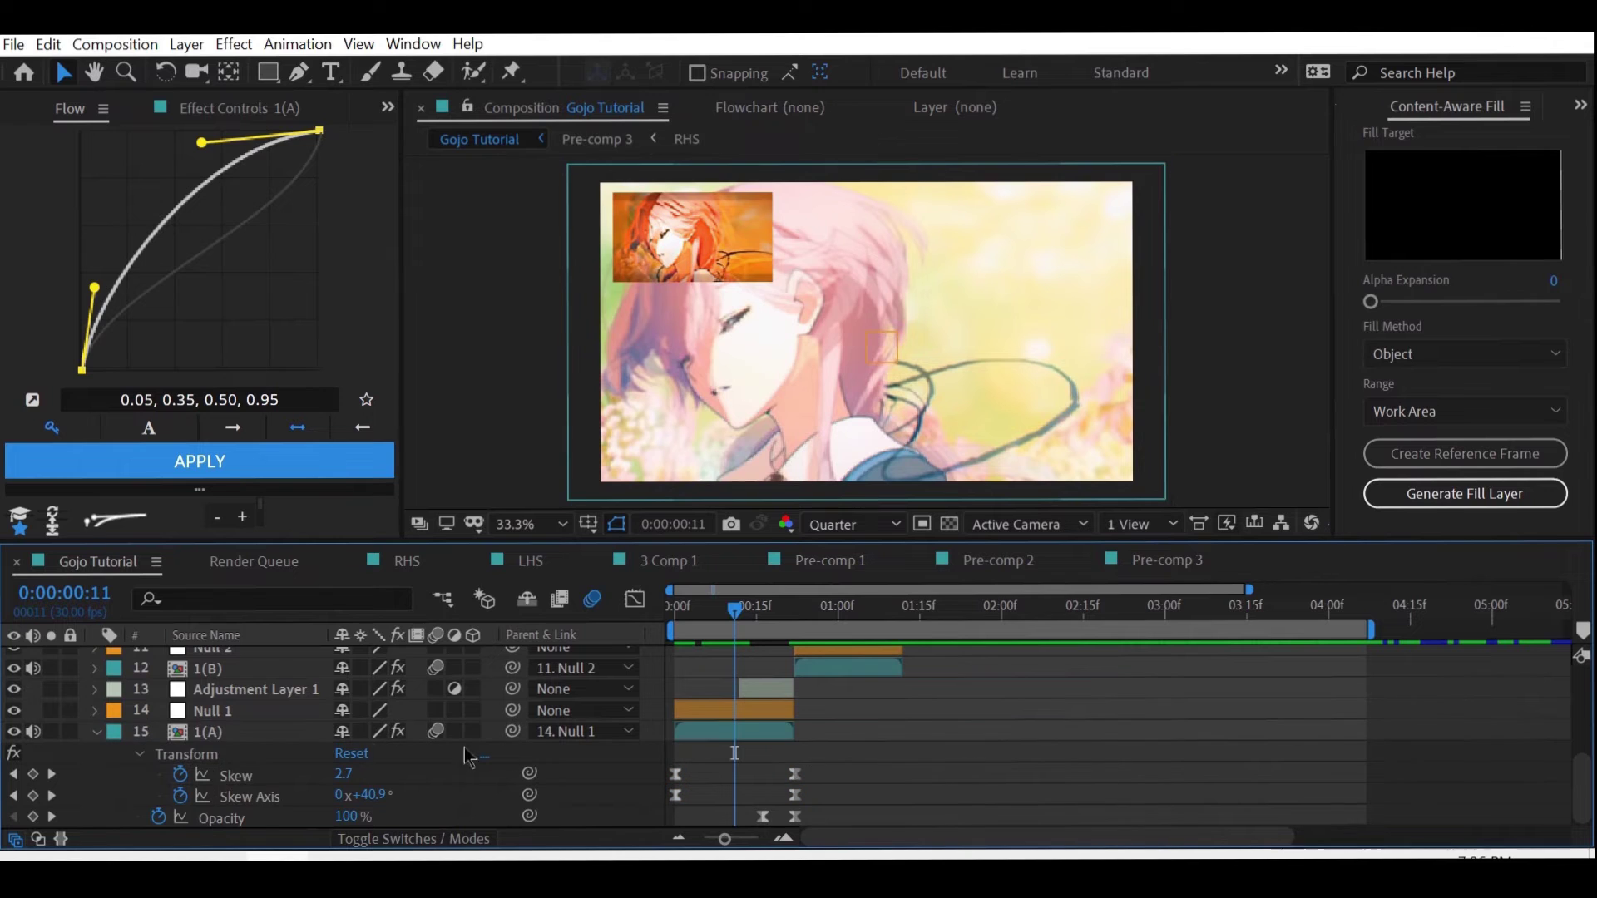
pyautogui.click(277, 761)
# - Add an adjustment layer above 1(B), spanning from 0:00:00:22 to the start of Adjustment Layer 2
pyautogui.scroll(1, 819, 708)
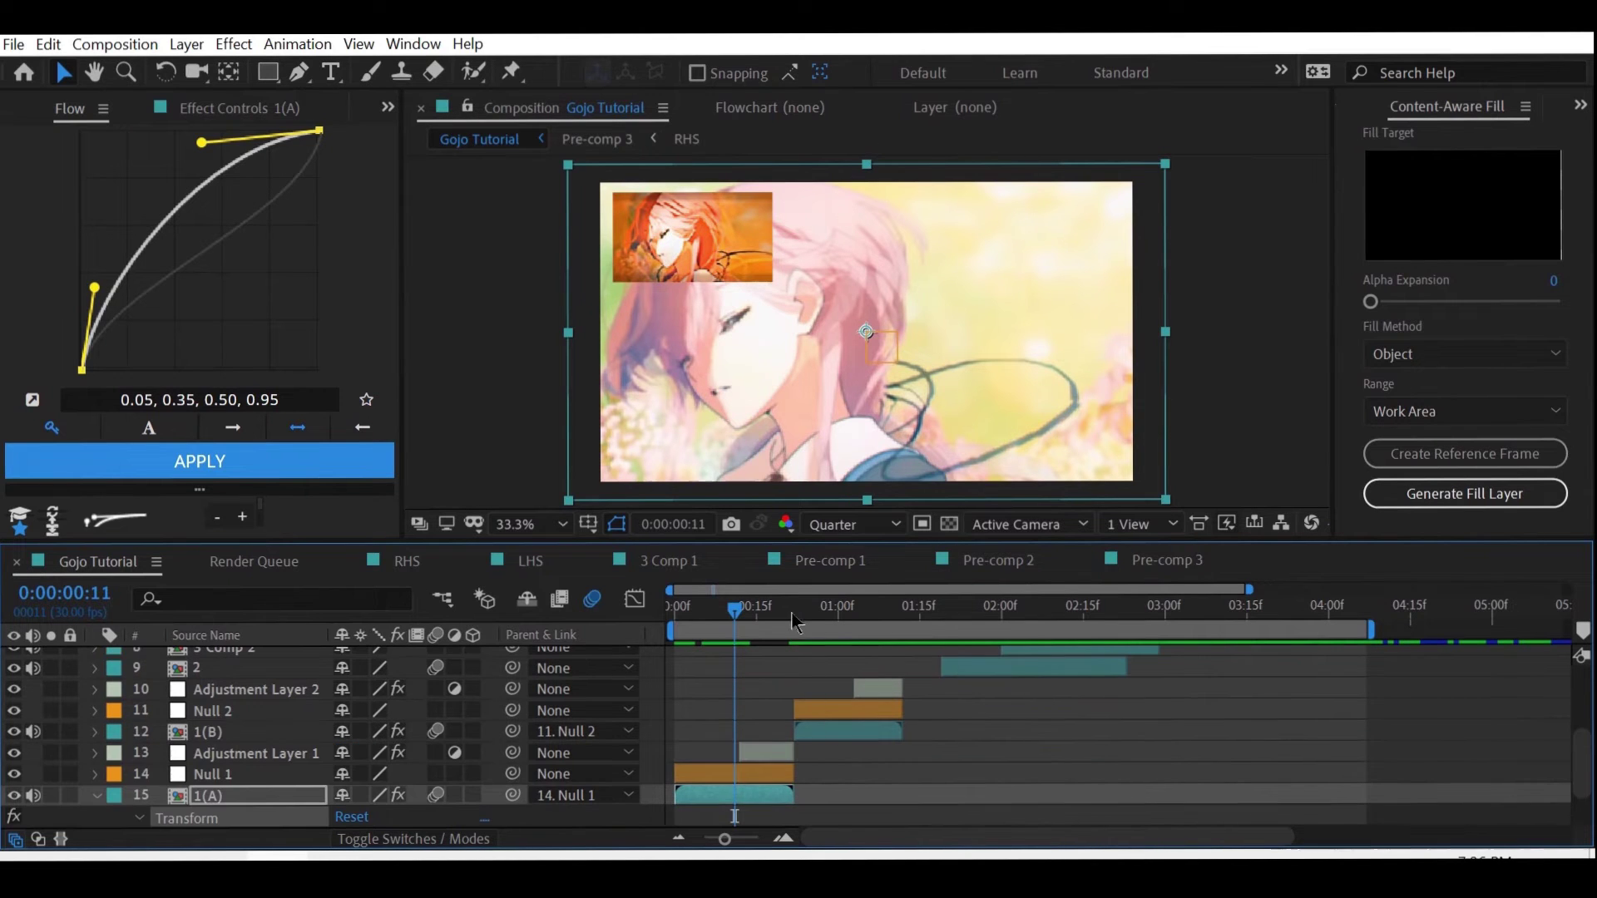
pyautogui.click(828, 743)
pyautogui.click(795, 613)
pyautogui.moveTo(796, 614)
pyautogui.mouseDown()
pyautogui.moveTo(817, 615)
pyautogui.moveTo(796, 613)
pyautogui.mouseUp()
pyautogui.hotkey('ctrl', 'alt', 'y')
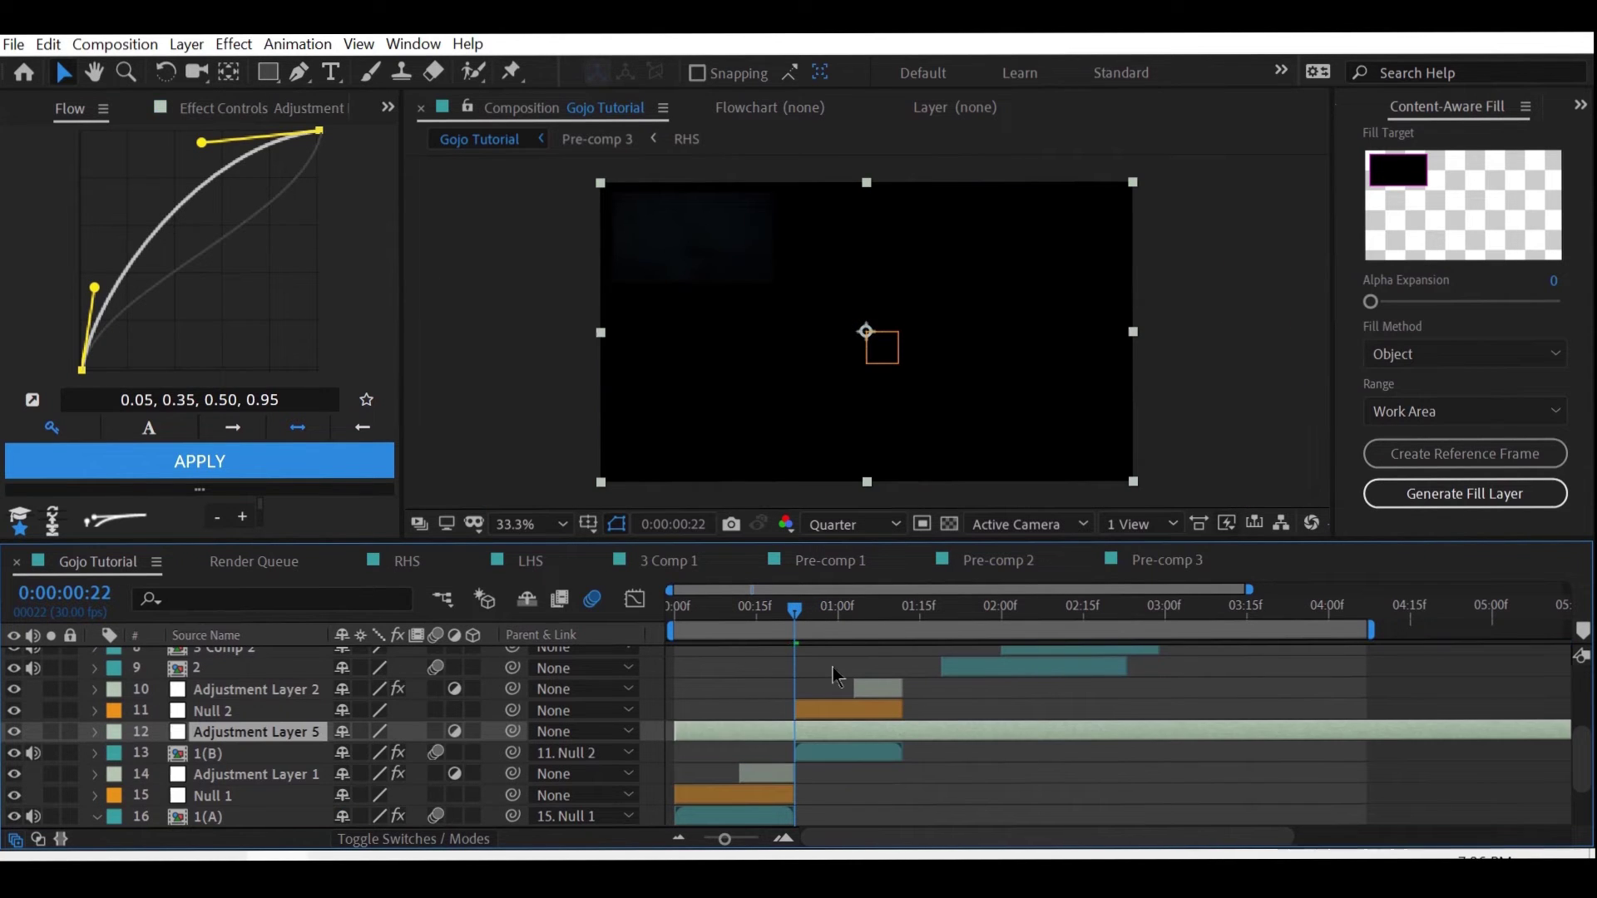
pyautogui.click(834, 615)
# - Apply Tint to the new adjustment layer and set Map White To to blue 0C65F4
pyautogui.hotkey('ctrl', 'space')
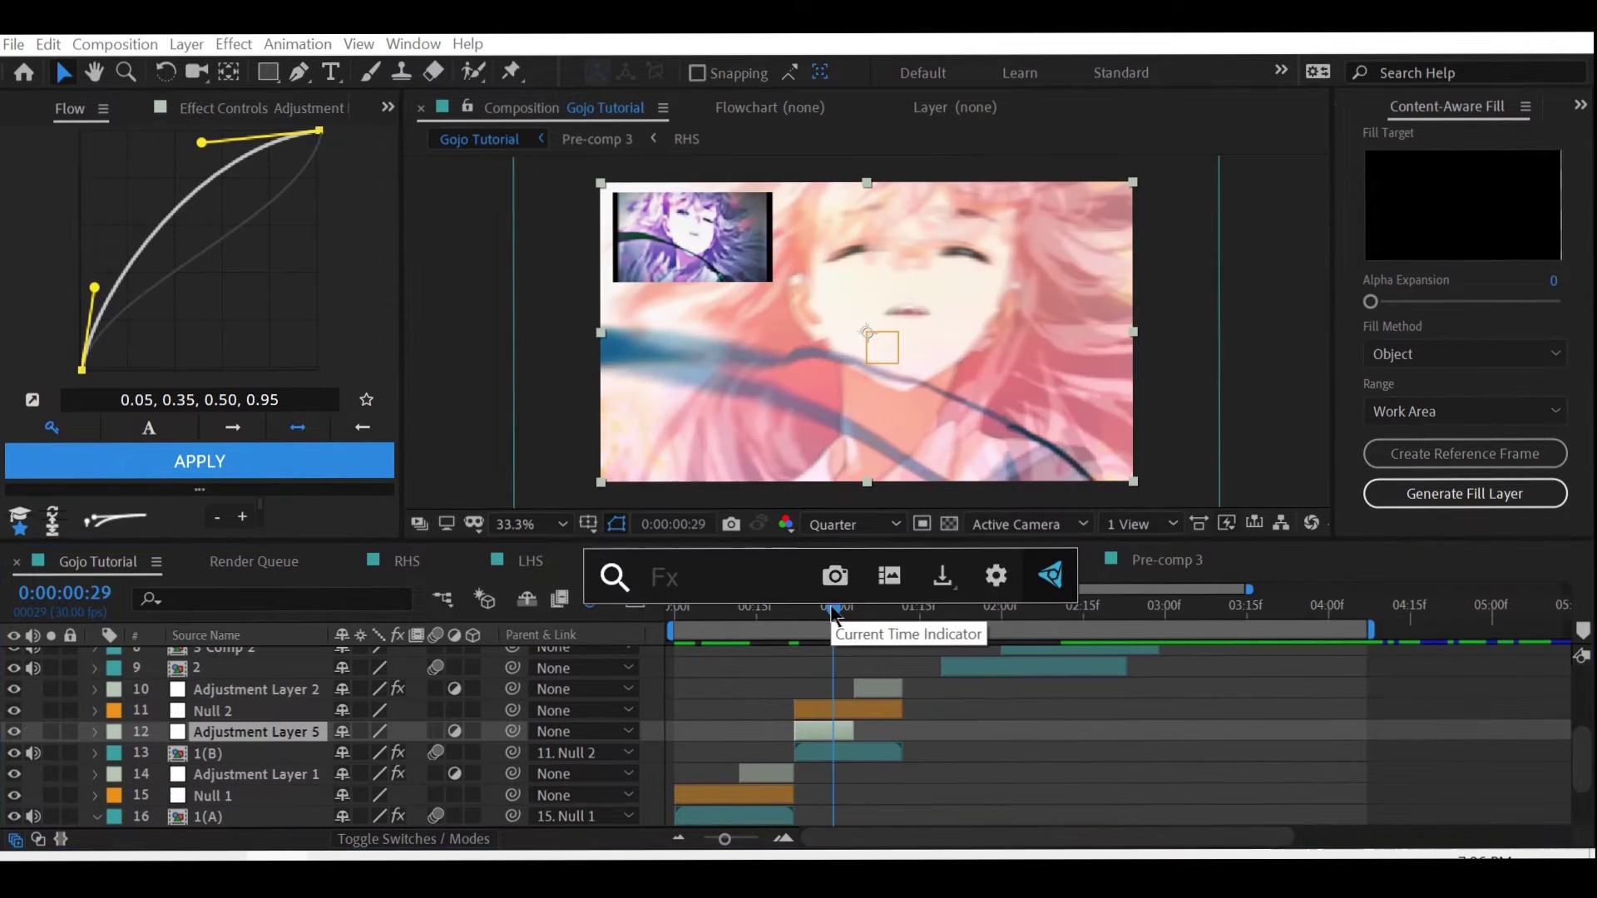
pyautogui.write('tint')
pyautogui.press('Return')
pyautogui.moveTo(833, 614); pyautogui.dragTo(805, 614)
pyautogui.click(233, 204)
pyautogui.click(449, 416)
pyautogui.moveTo(454, 425); pyautogui.dragTo(455, 408)
pyautogui.click(391, 285)
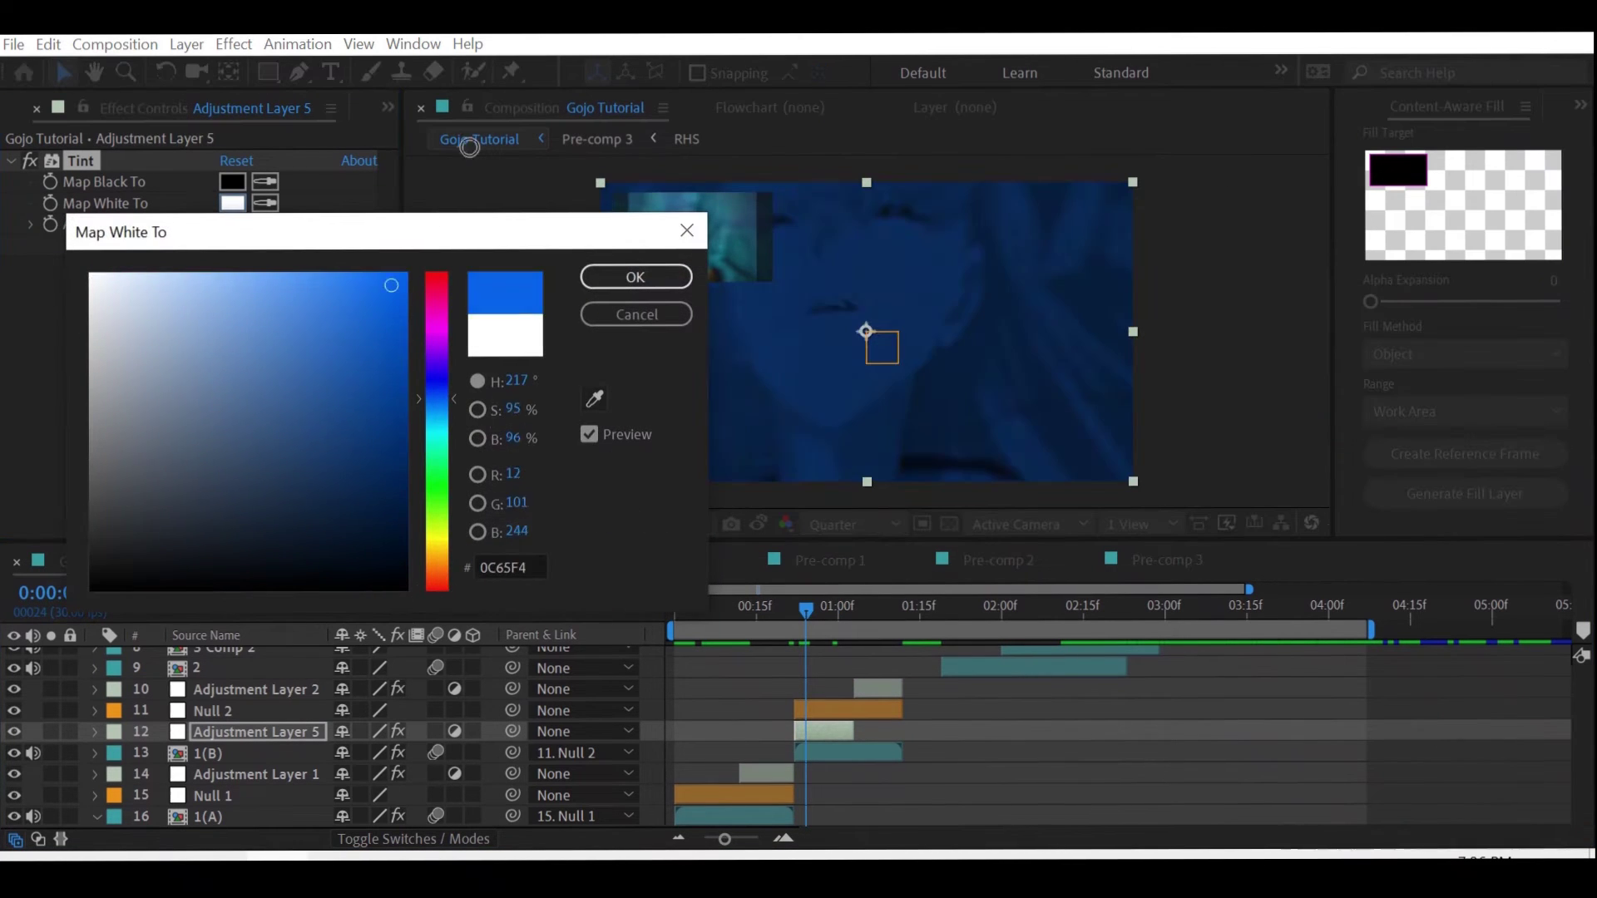
pyautogui.click(601, 287)
# - Set the Amount to Tint to 80%, shift its keyframe a few frames forward, and scrub through the tint
pyautogui.click(246, 224)
pyautogui.write('80.0')
pyautogui.press('Return')
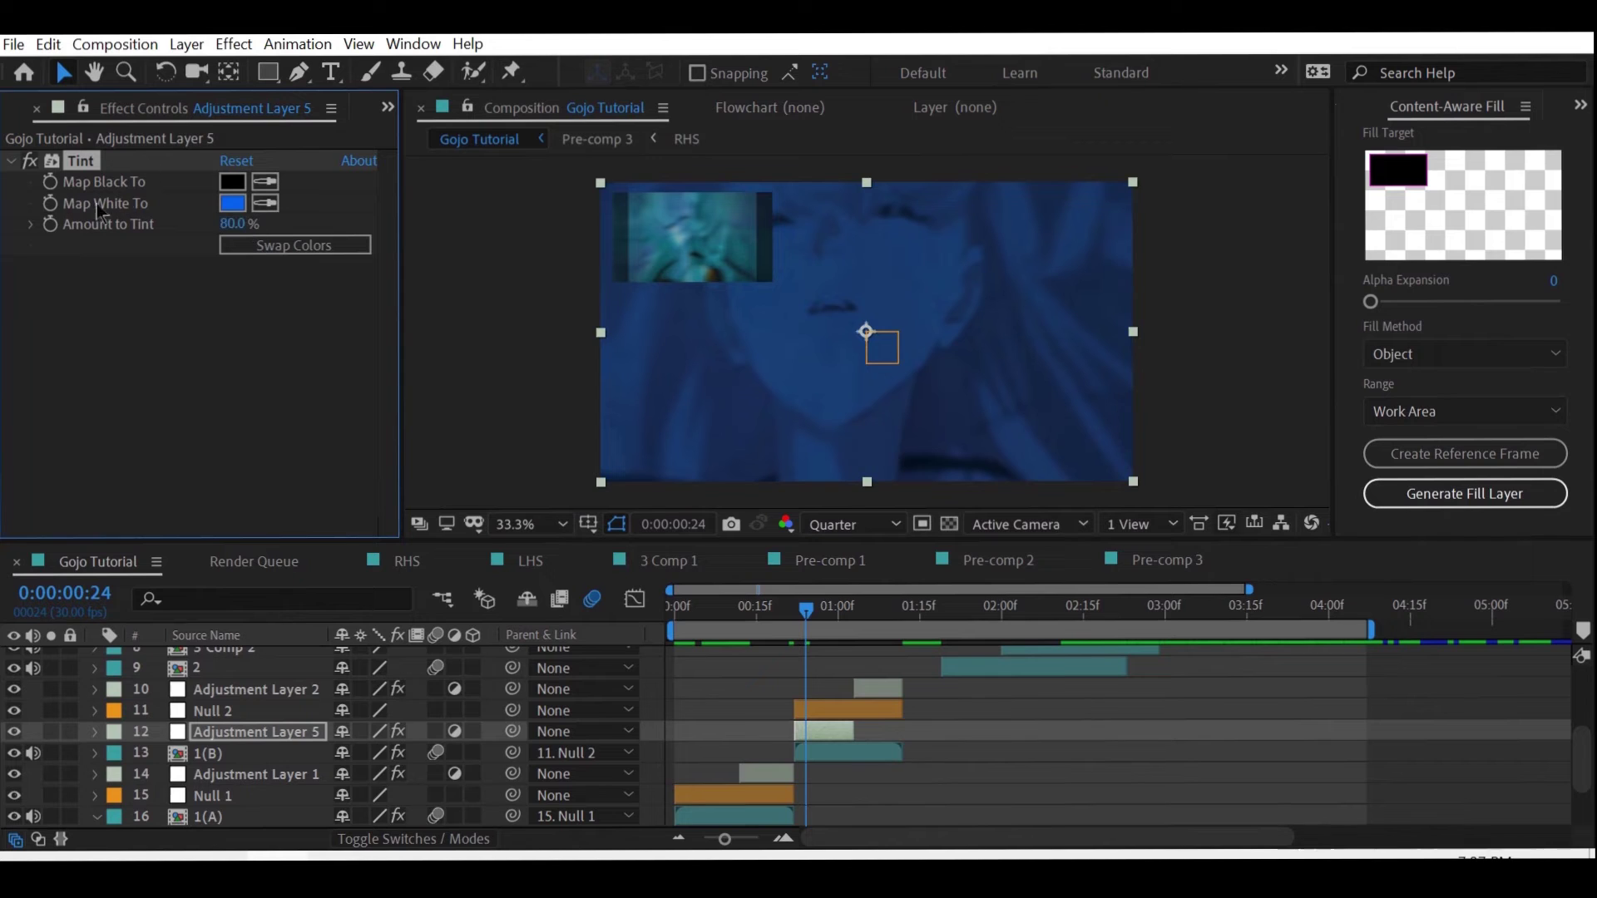
pyautogui.press('u')
pyautogui.moveTo(806, 775); pyautogui.dragTo(827, 774)
pyautogui.moveTo(806, 610); pyautogui.dragTo(958, 628)
pyautogui.click(52, 775)
pyautogui.press('u')
pyautogui.click(970, 756)
pyautogui.click(981, 669)
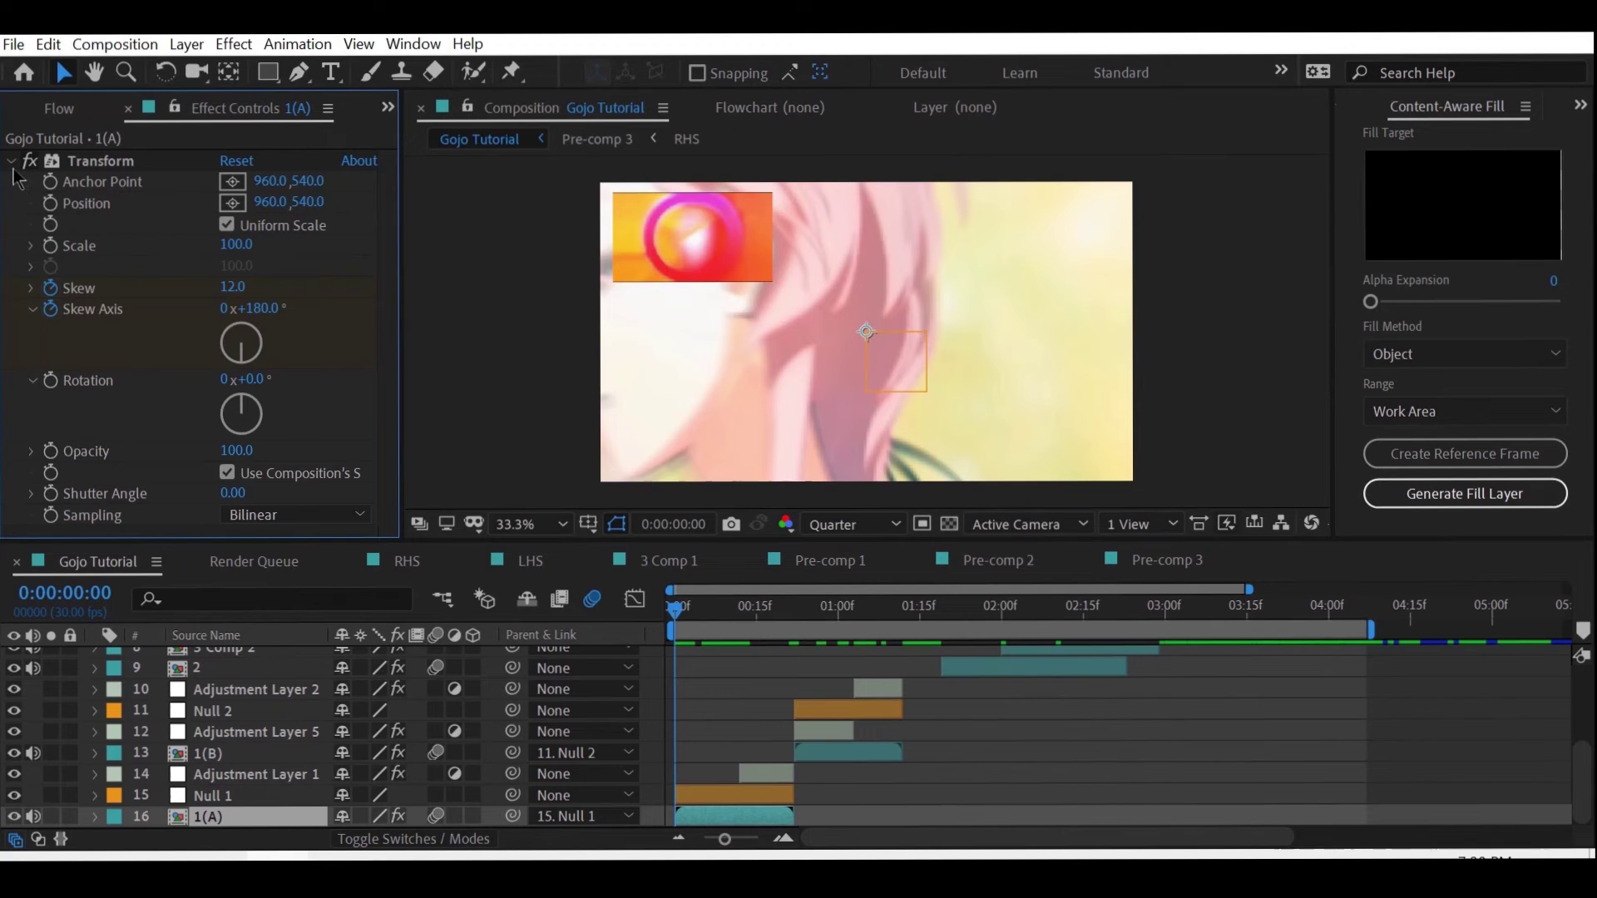
# - Apply S_Shake to layer 1(A) and place the Transform effect below it
pyautogui.click(12, 166)
pyautogui.hotkey('ctrl', 'space')
pyautogui.write('s_sh')
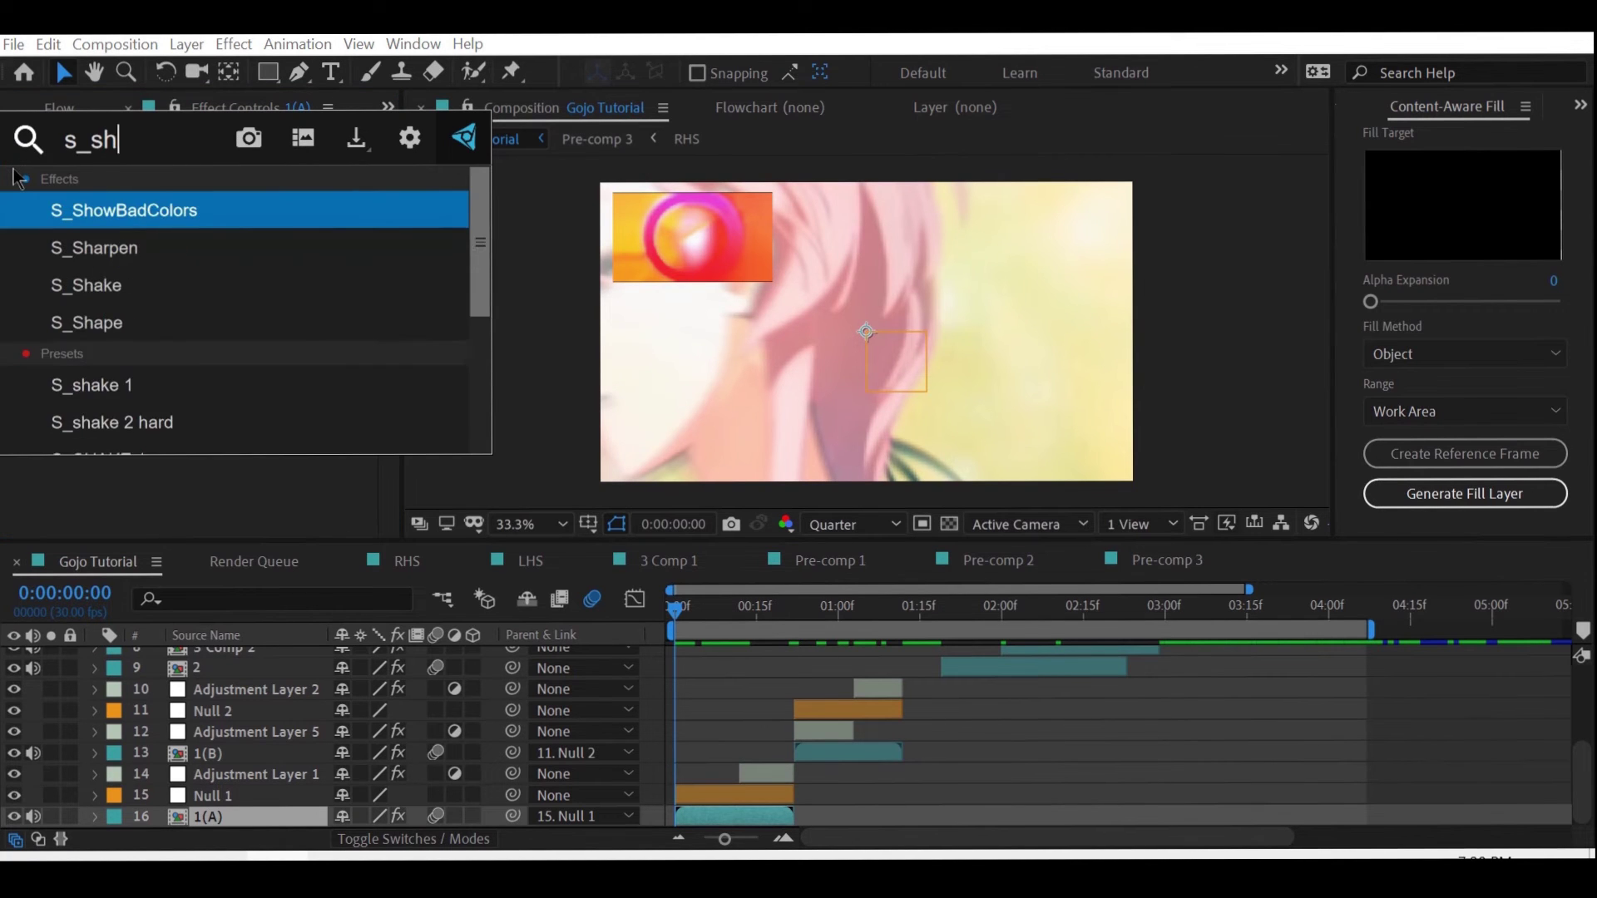
pyautogui.press('Escape')
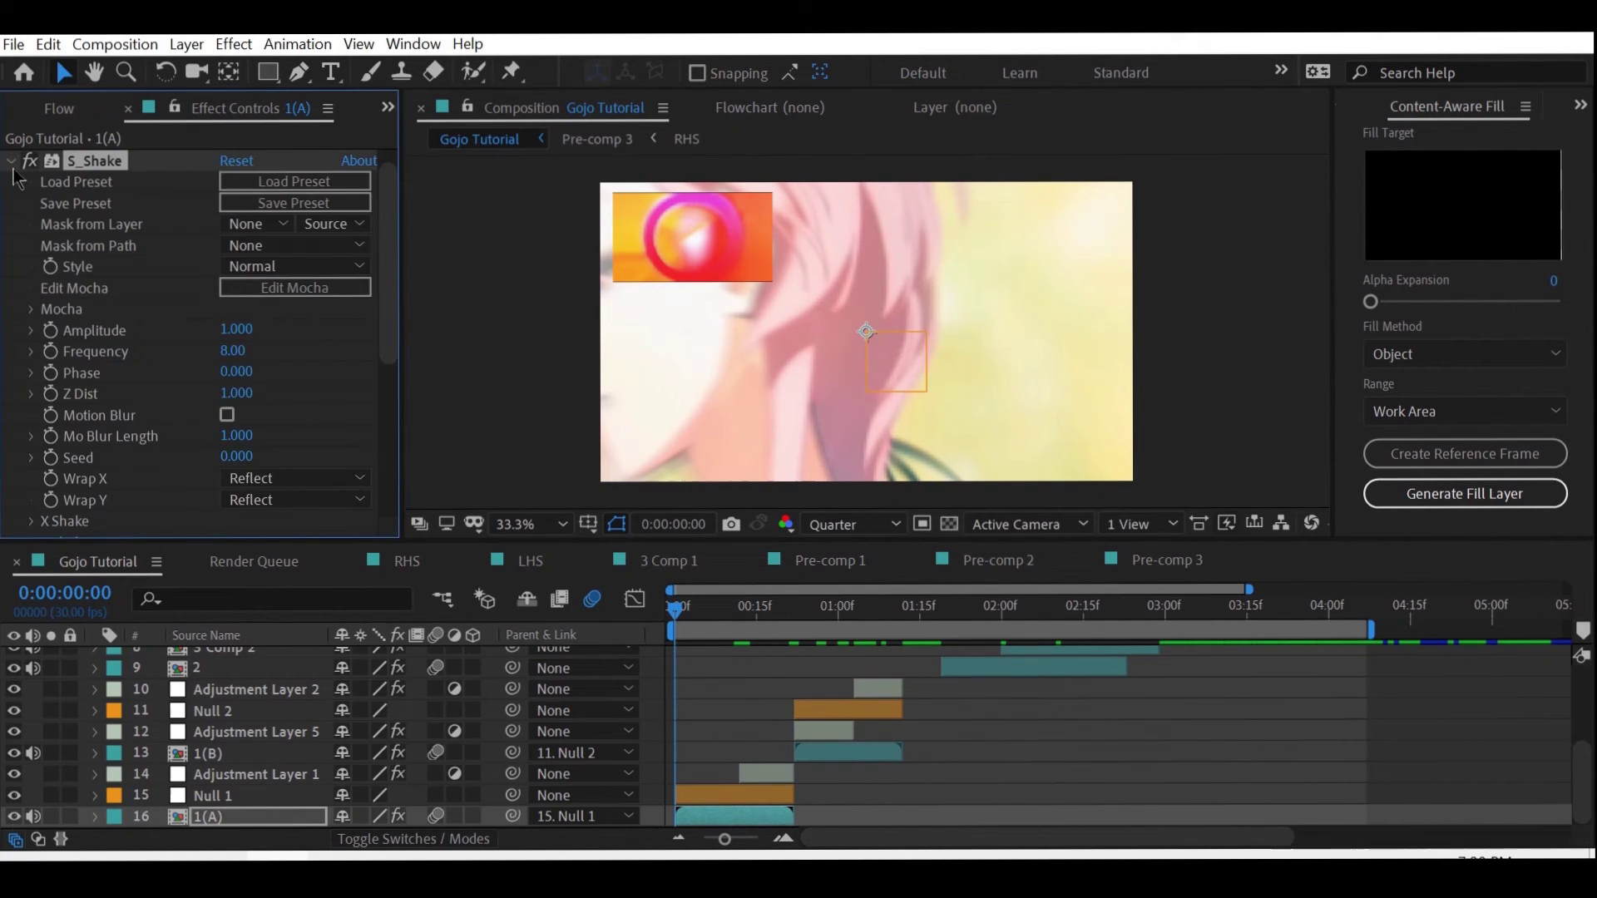
pyautogui.click(12, 168)
pyautogui.moveTo(73, 167); pyautogui.dragTo(54, 193)
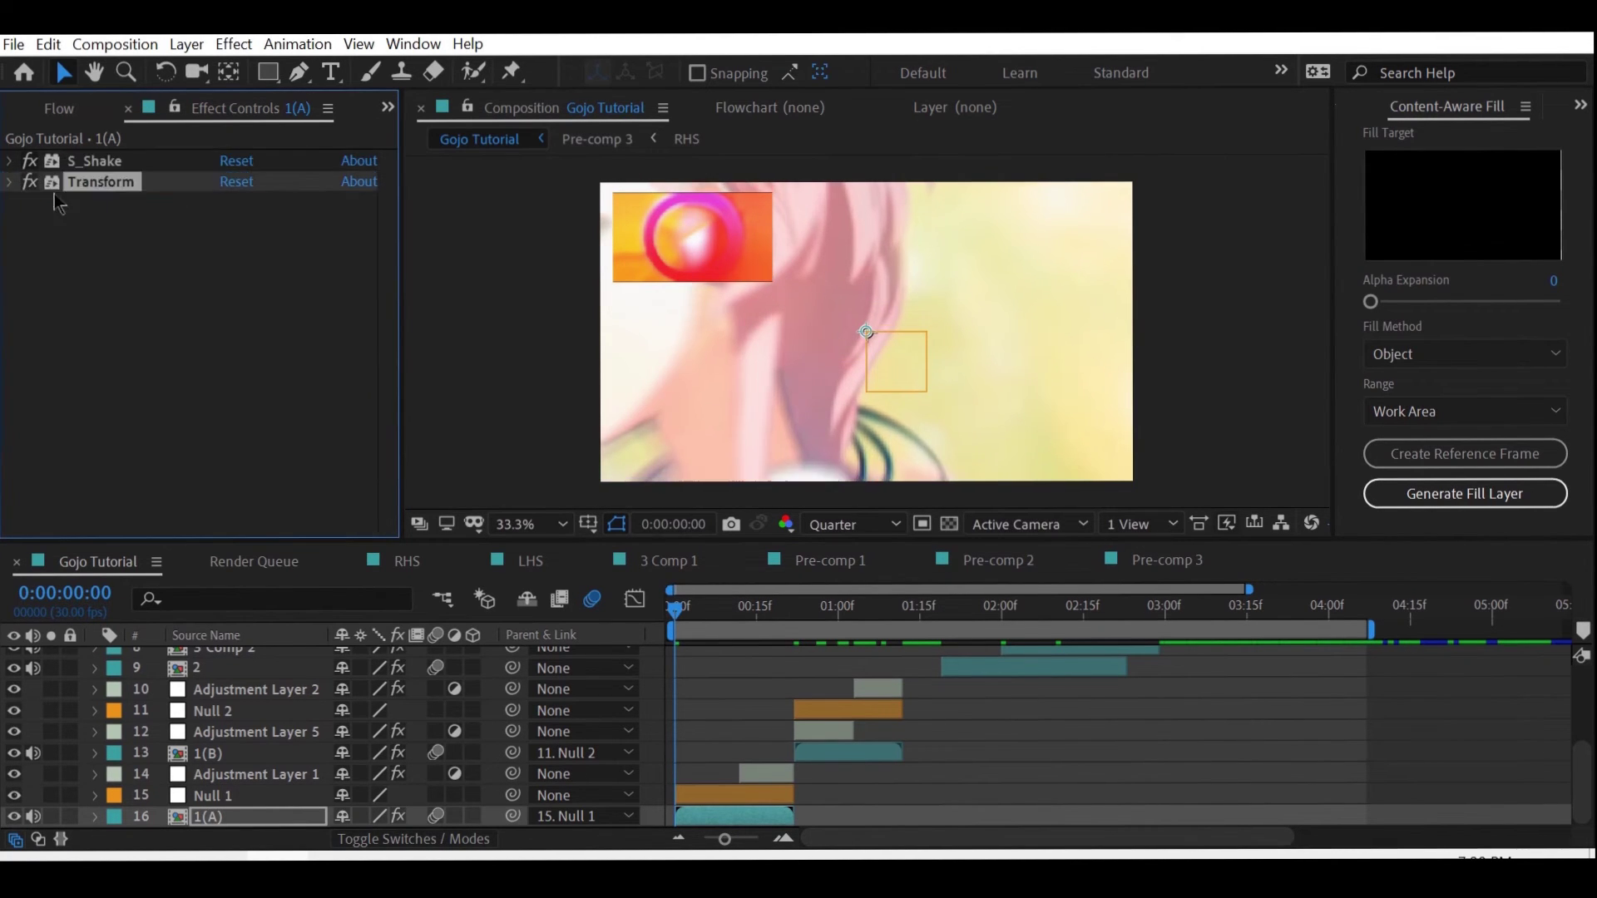
# - In layer 1(A)'s S_Shake effect, set Amplitude to 3, Frequency to 1 and Phase to 16.5
pyautogui.click(9, 163)
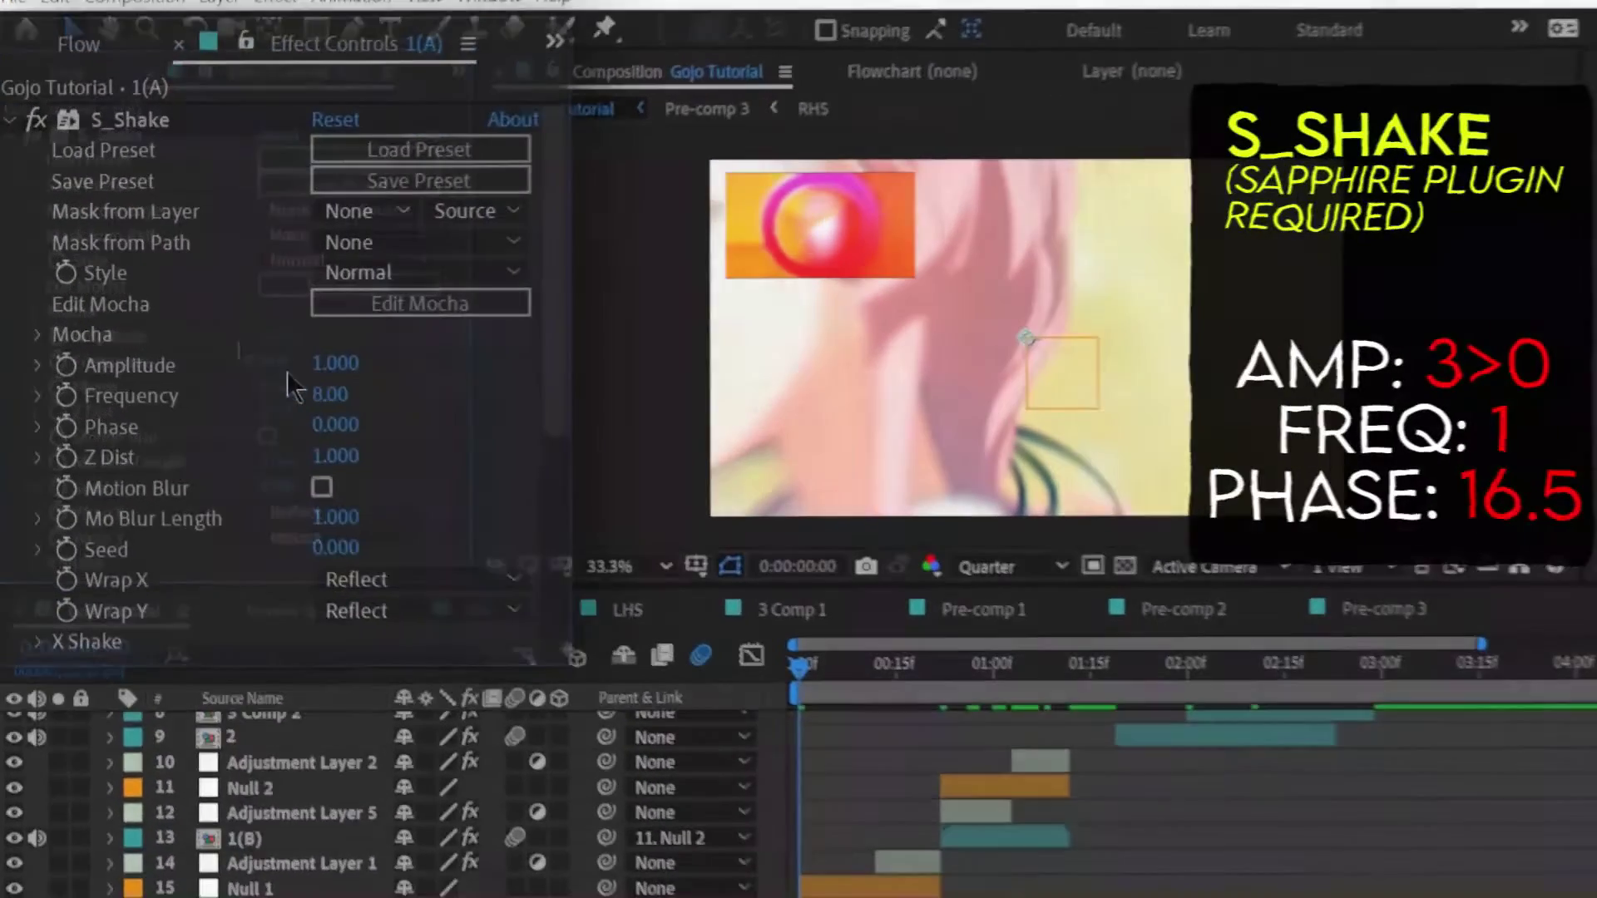
pyautogui.click(235, 331)
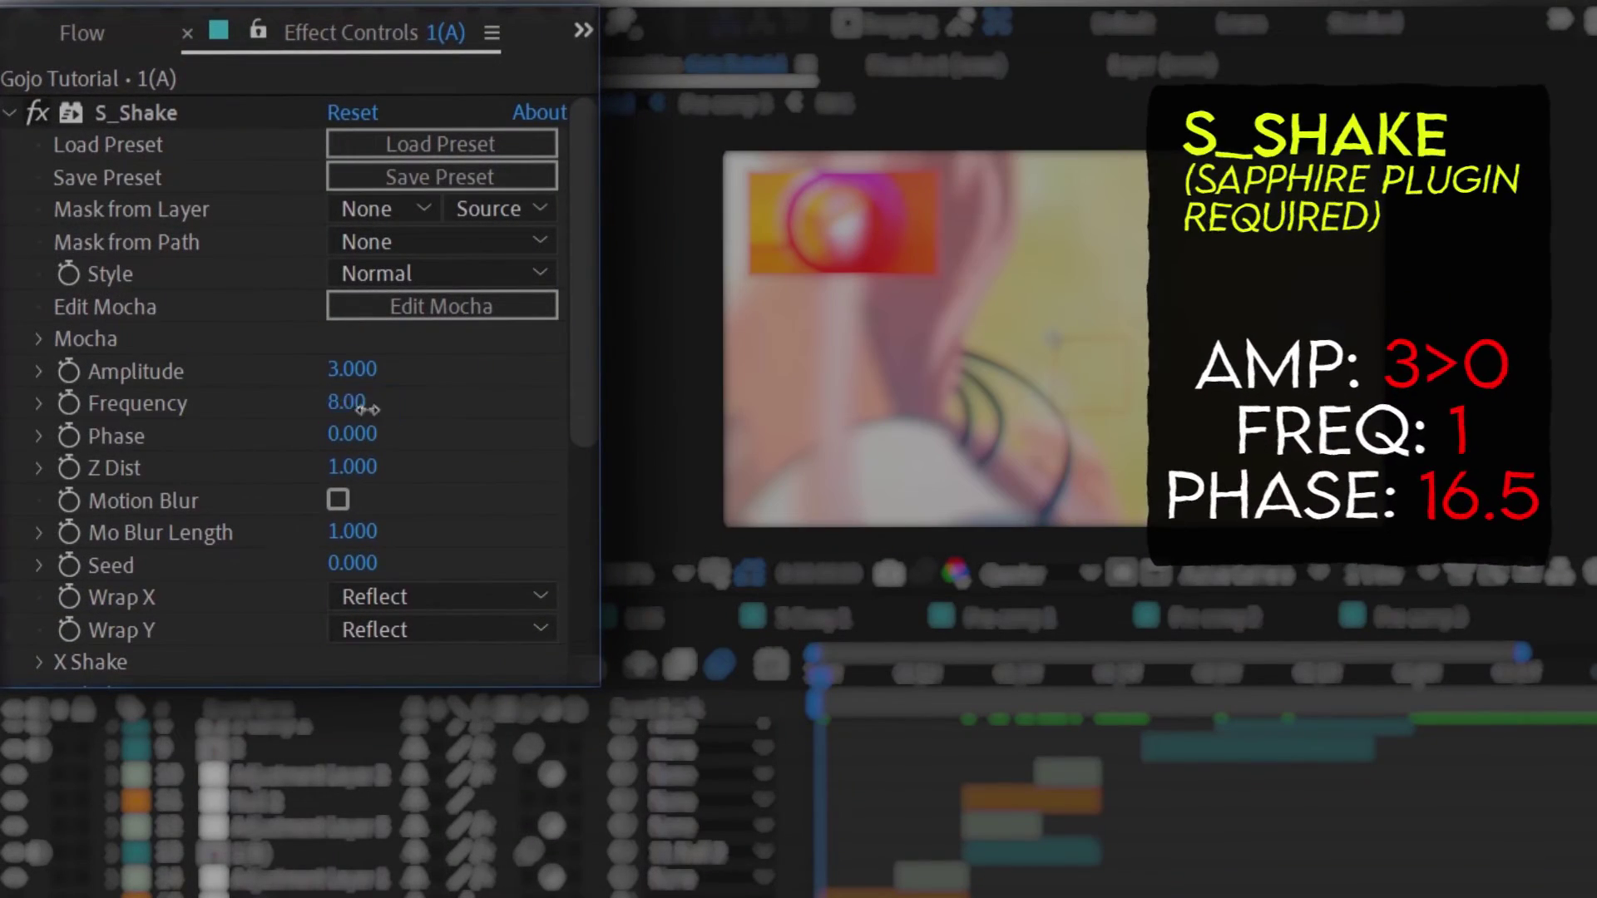
pyautogui.press('Return')
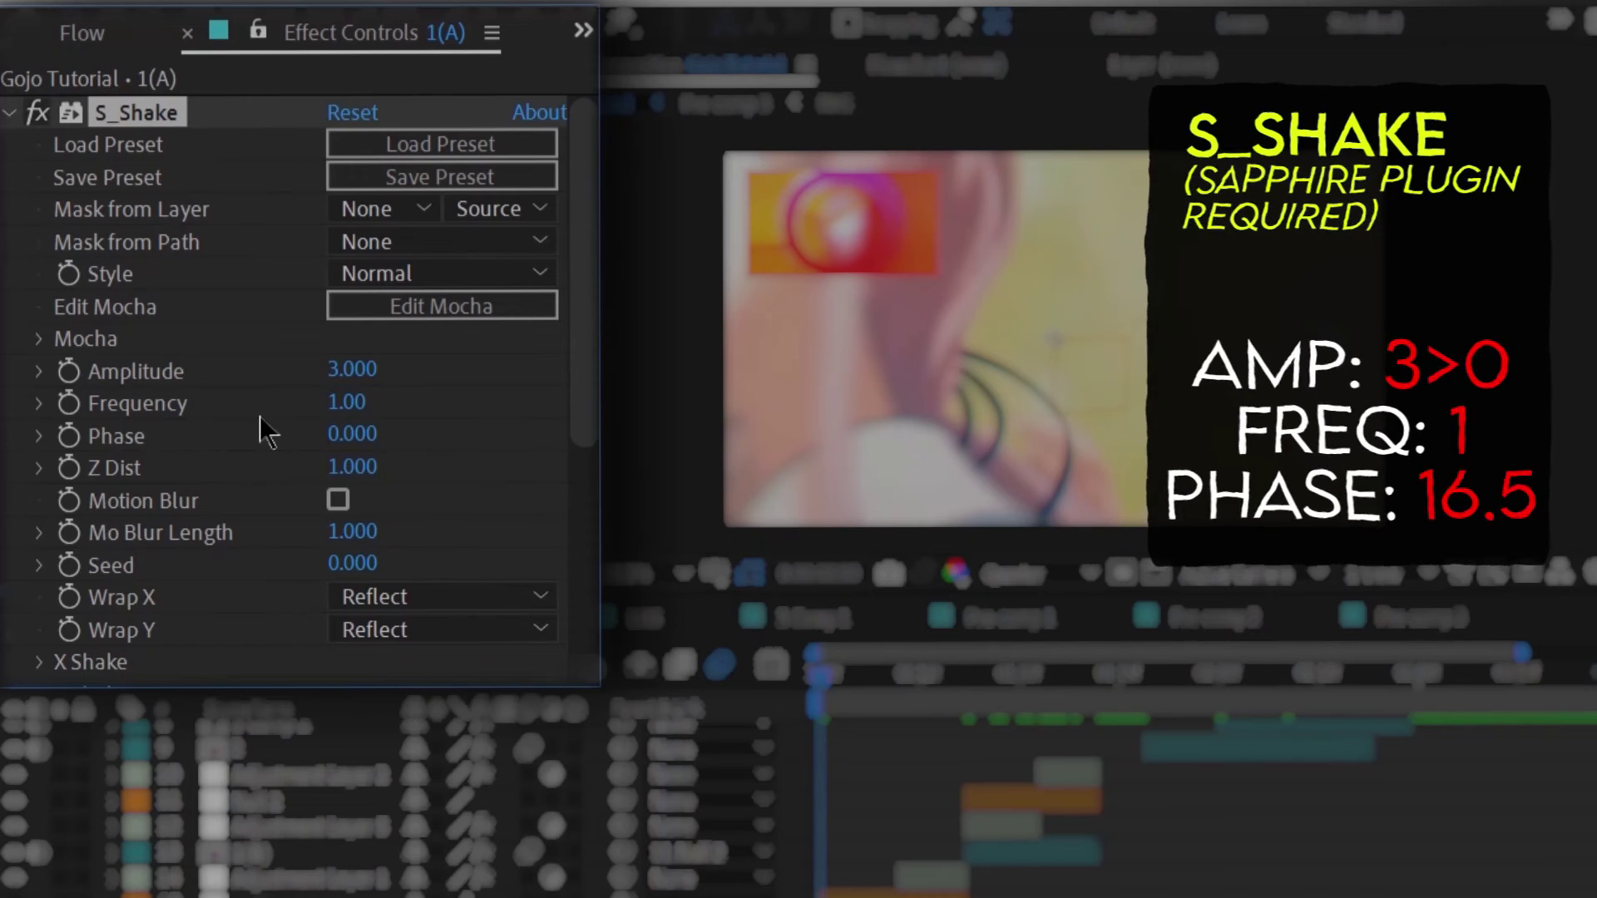
pyautogui.click(335, 435)
pyautogui.write('16.5')
pyautogui.press('Return')
# - Set the X Shake values to Rand Amp 30, Rand Freq 1.2, Wave Amp 2 and Wave Freq 1
pyautogui.scroll(-3, 335, 445)
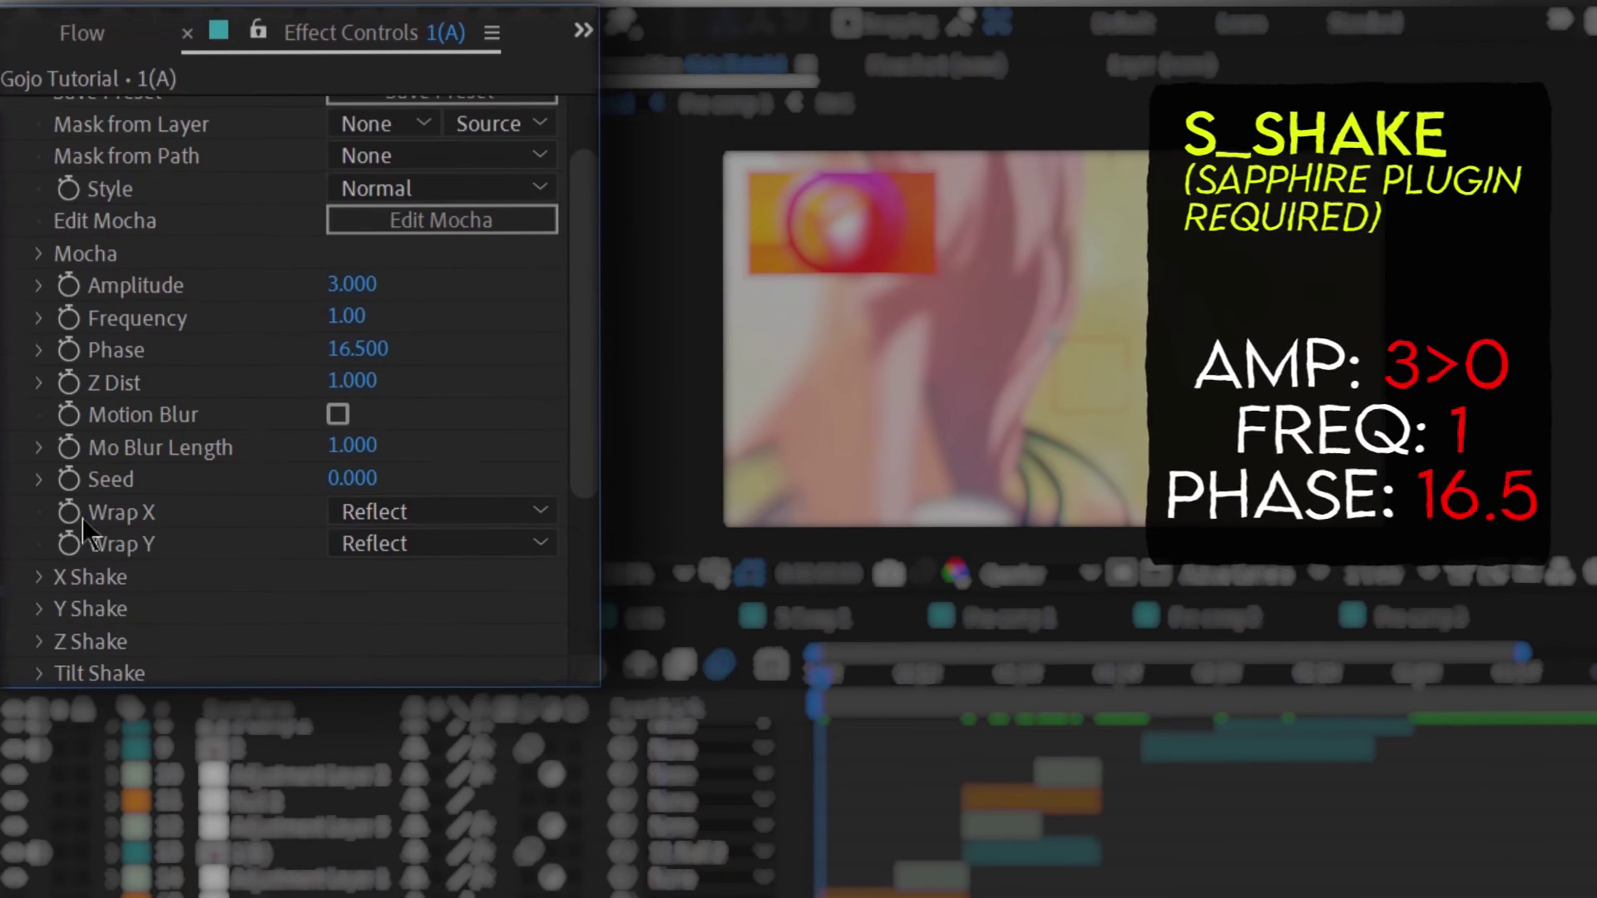
pyautogui.click(109, 574)
pyautogui.scroll(-4, 182, 581)
pyautogui.click(352, 454)
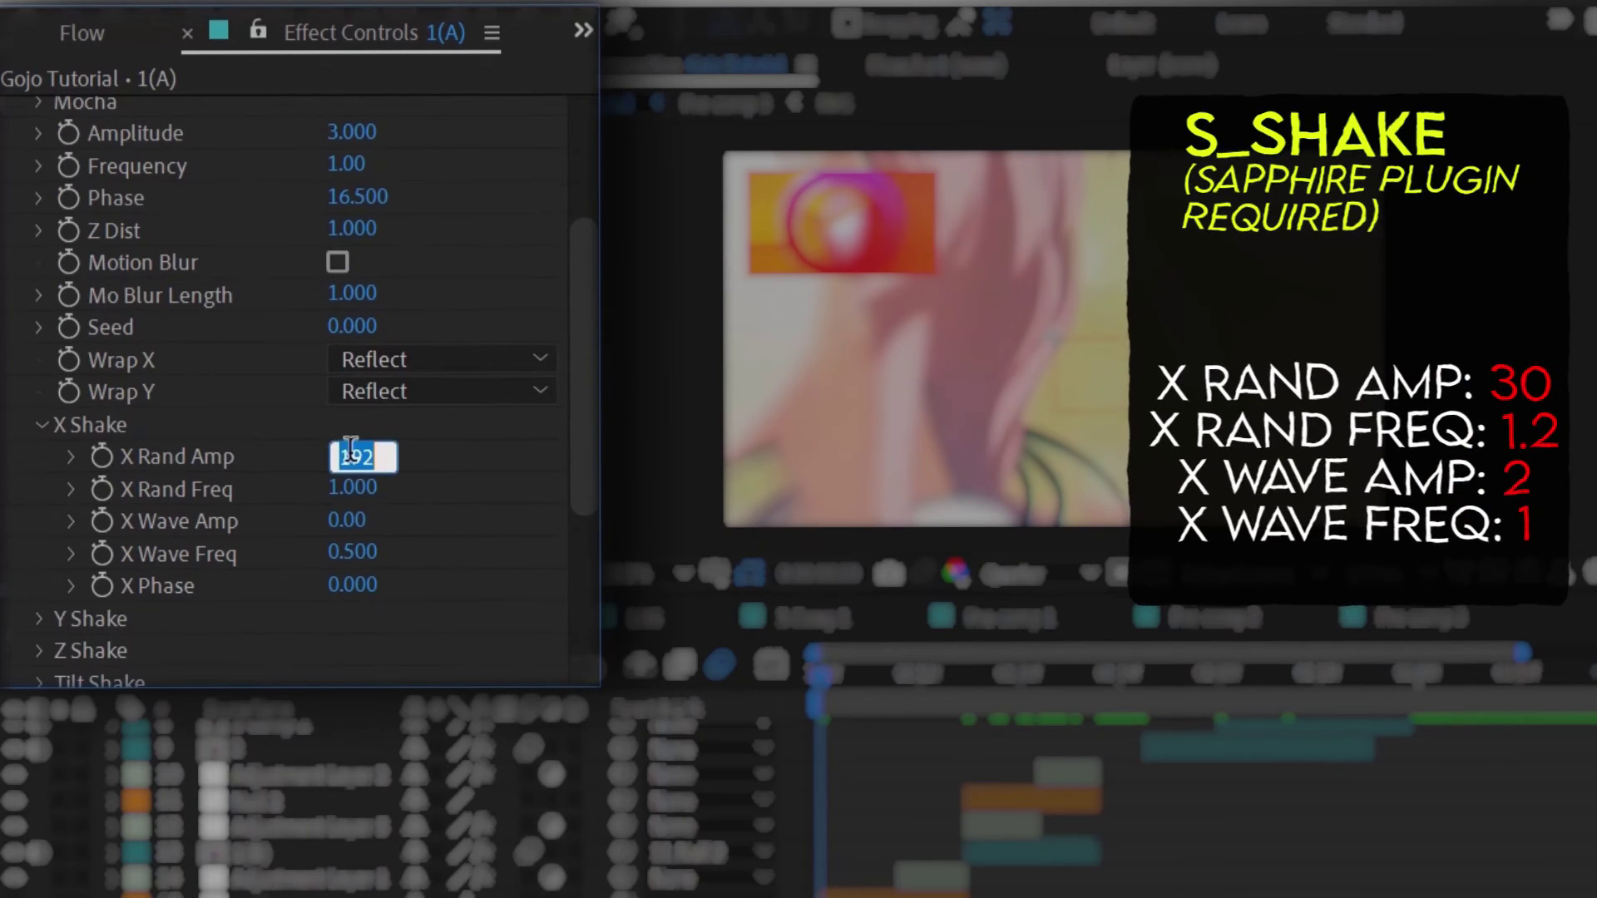
pyautogui.press('Return')
pyautogui.write('1')
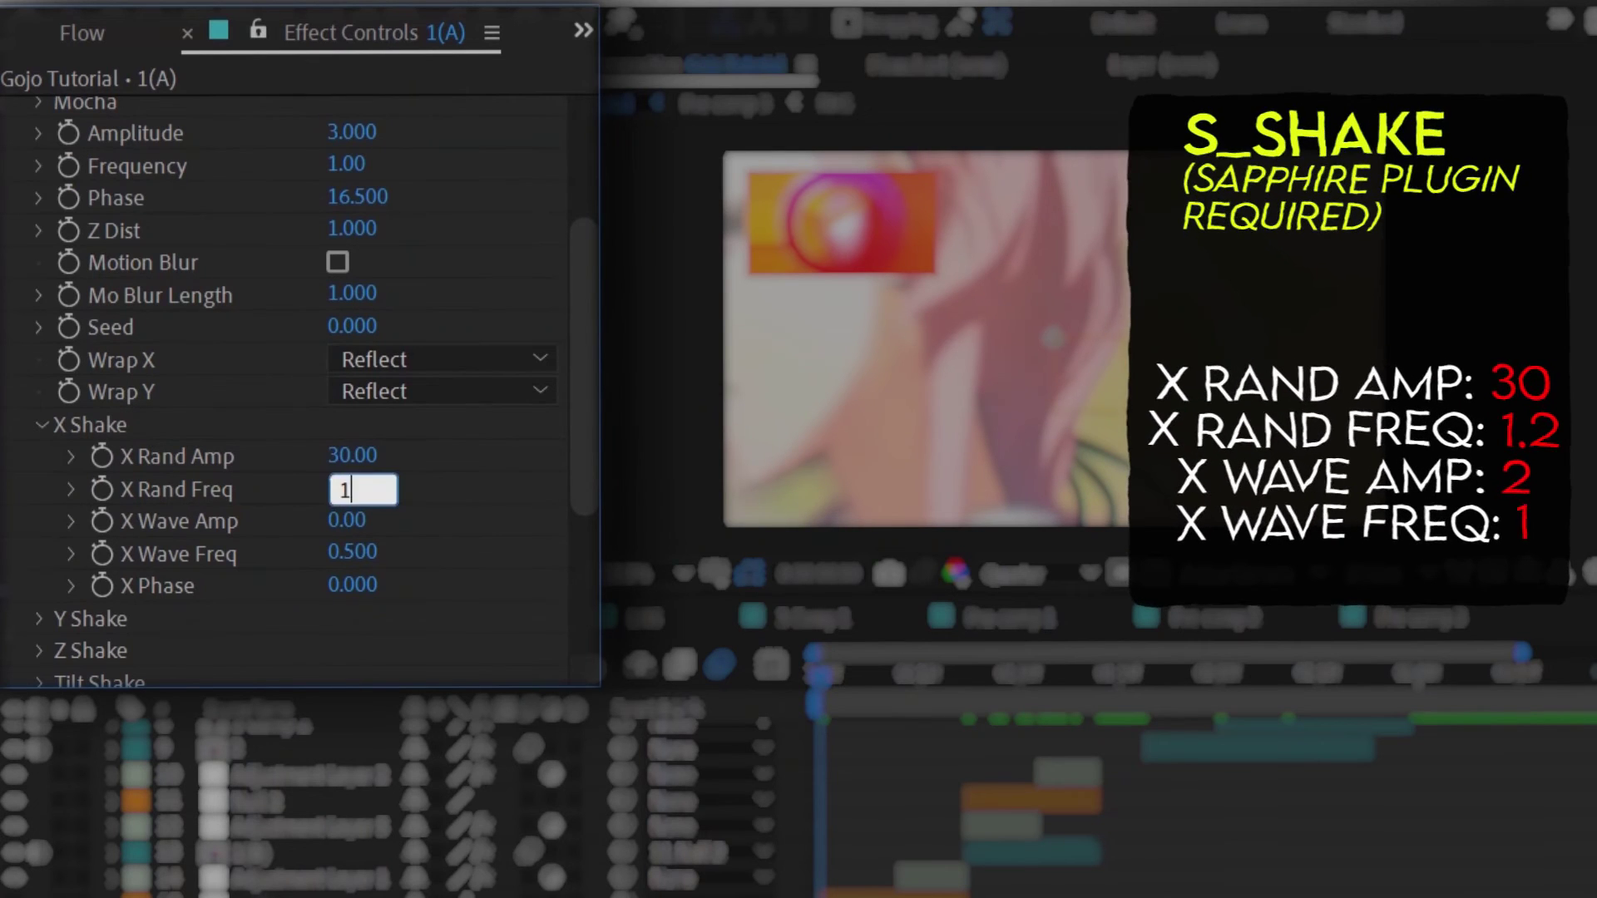
pyautogui.write('.2')
pyautogui.press('Return')
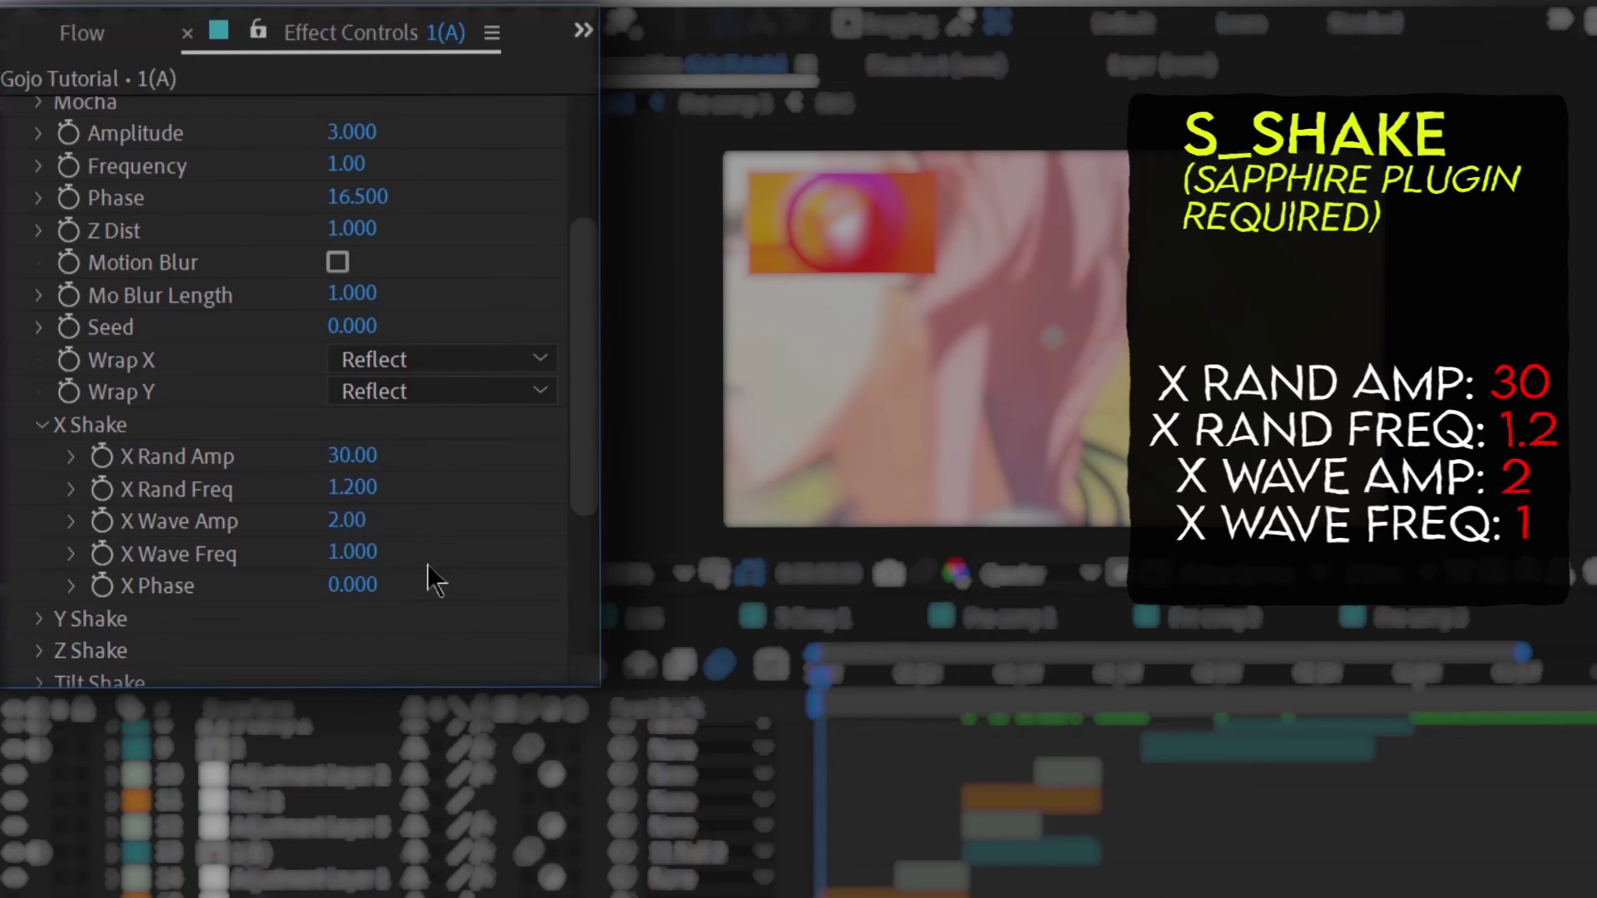
pyautogui.click(41, 425)
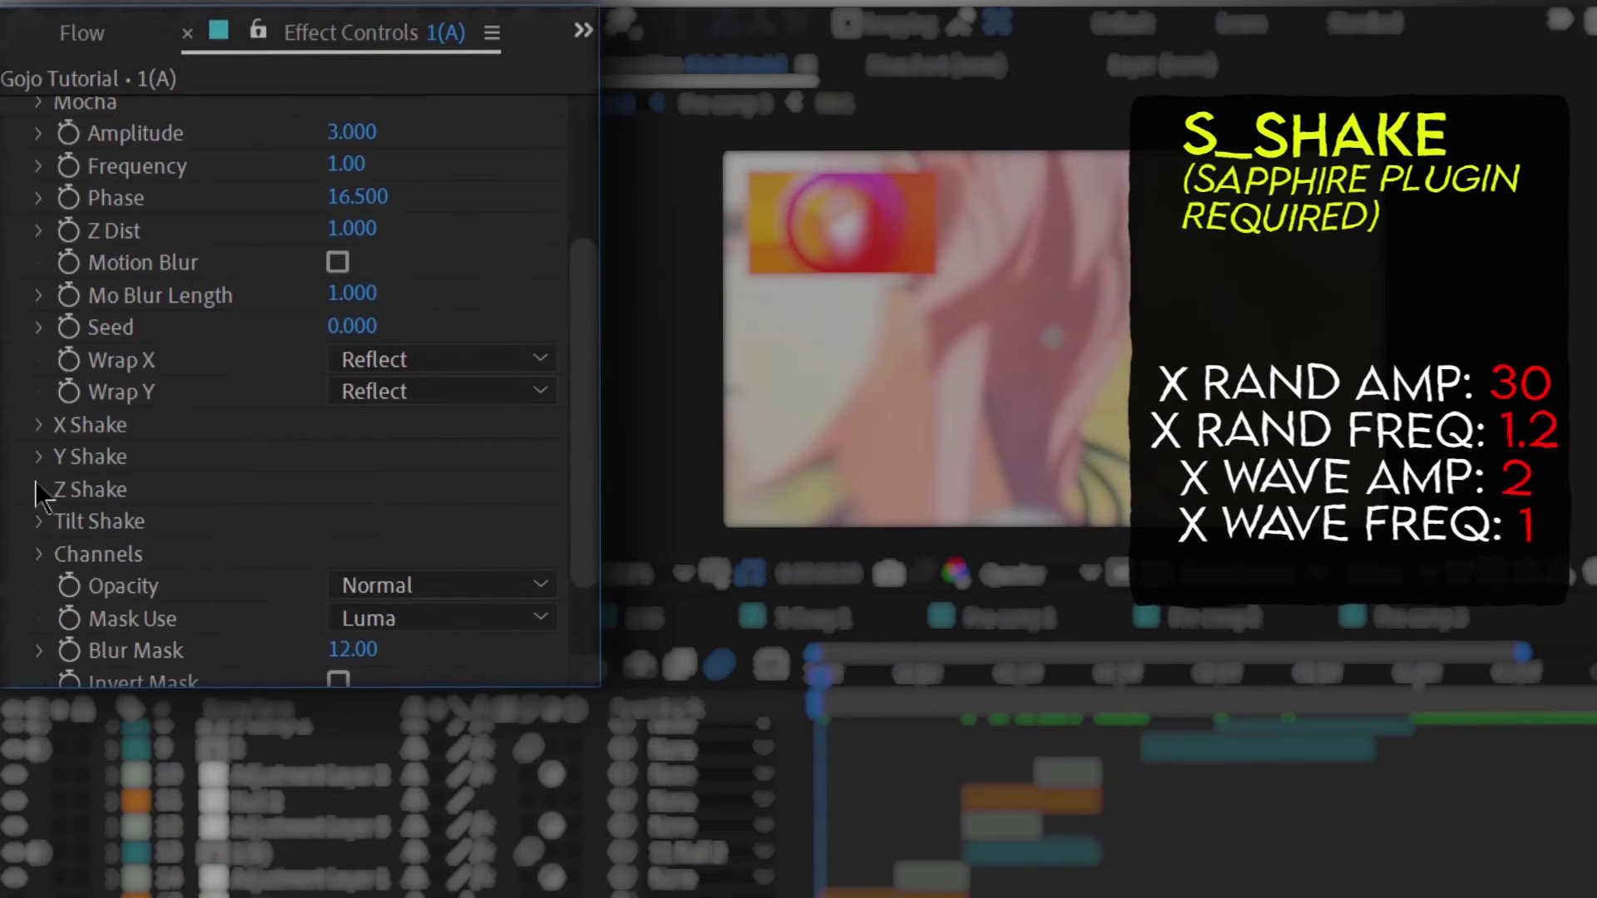
# - Set the Y Shake values to Rand Amp 30, Rand Freq 1.2, Wave Amp 15, Wave Freq 1 and Phase 1.5
pyautogui.click(41, 454)
pyautogui.scroll(-2, 203, 500)
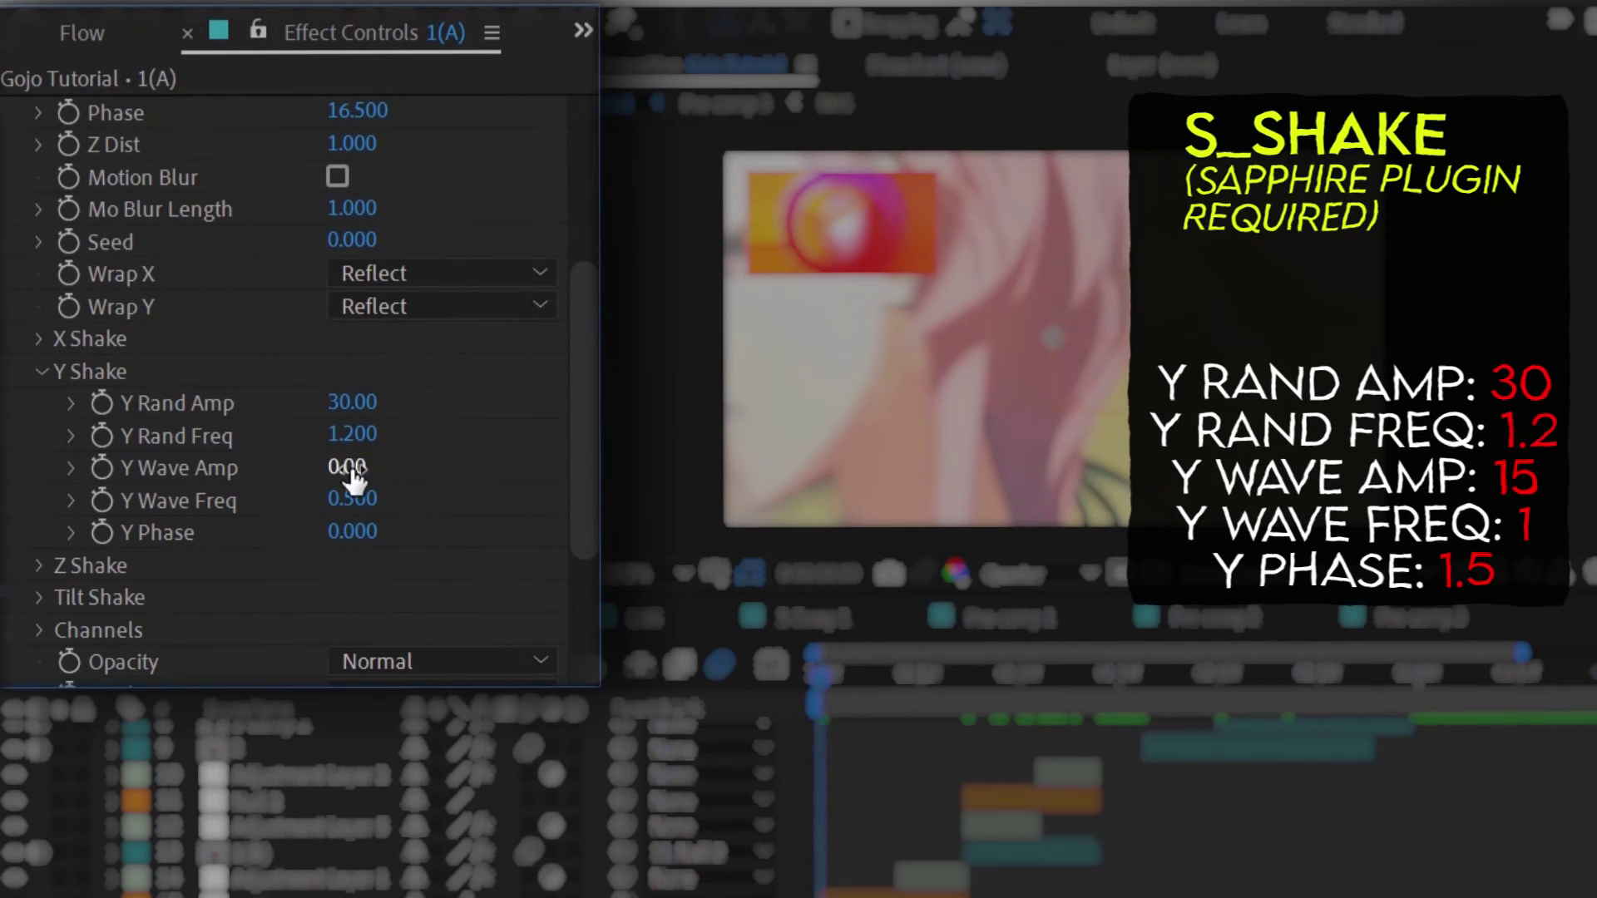
pyautogui.click(378, 499)
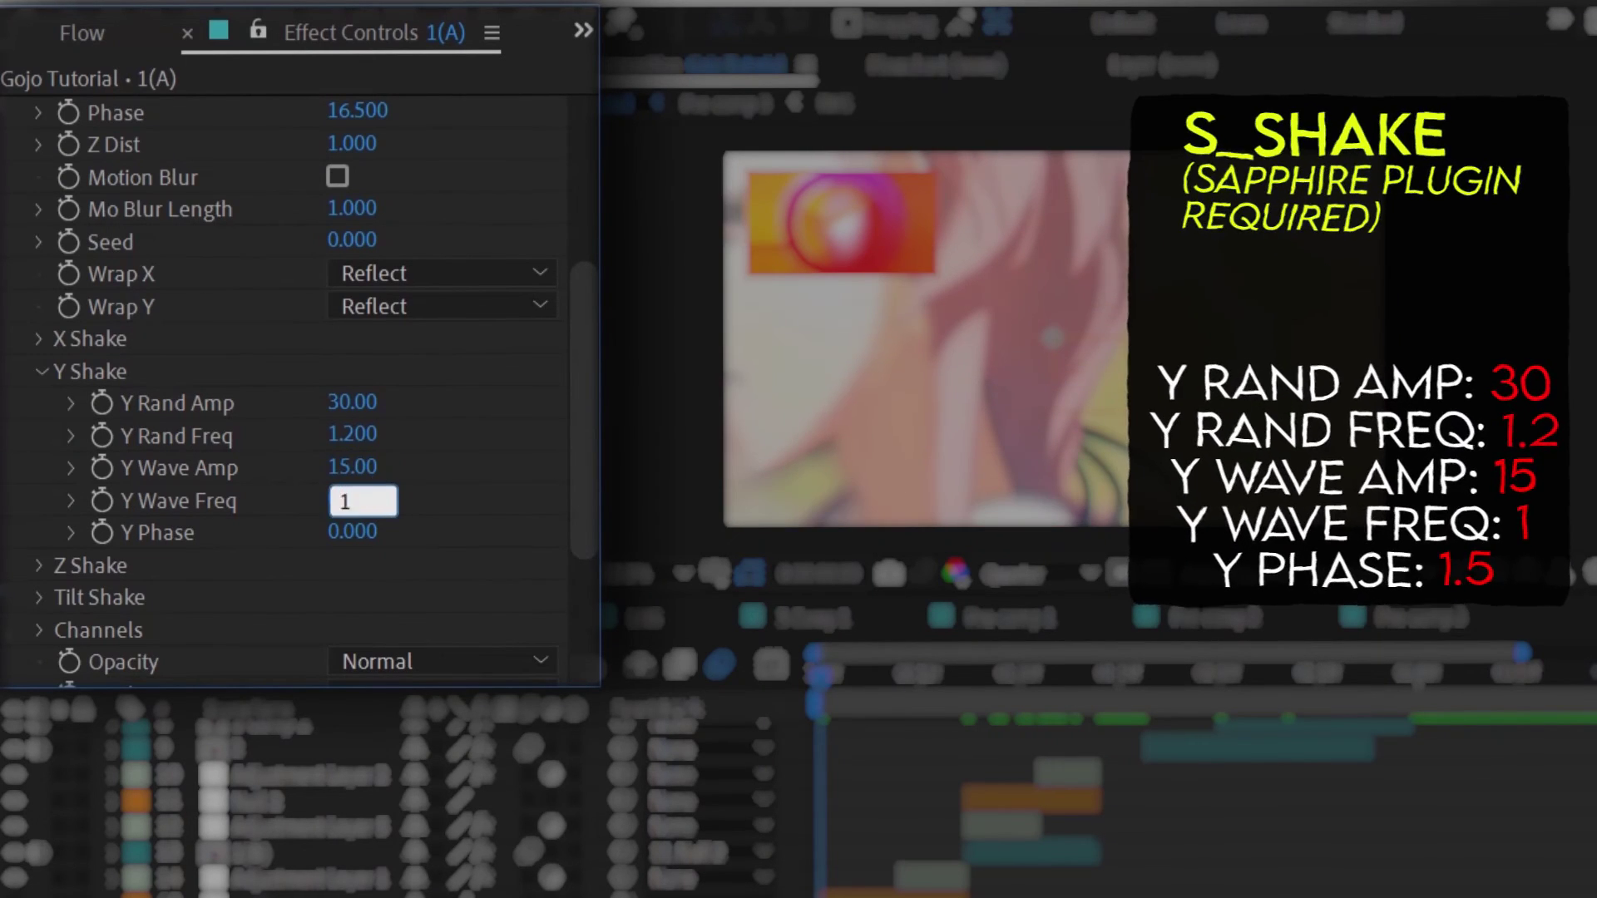
pyautogui.write('1')
pyautogui.press('Return')
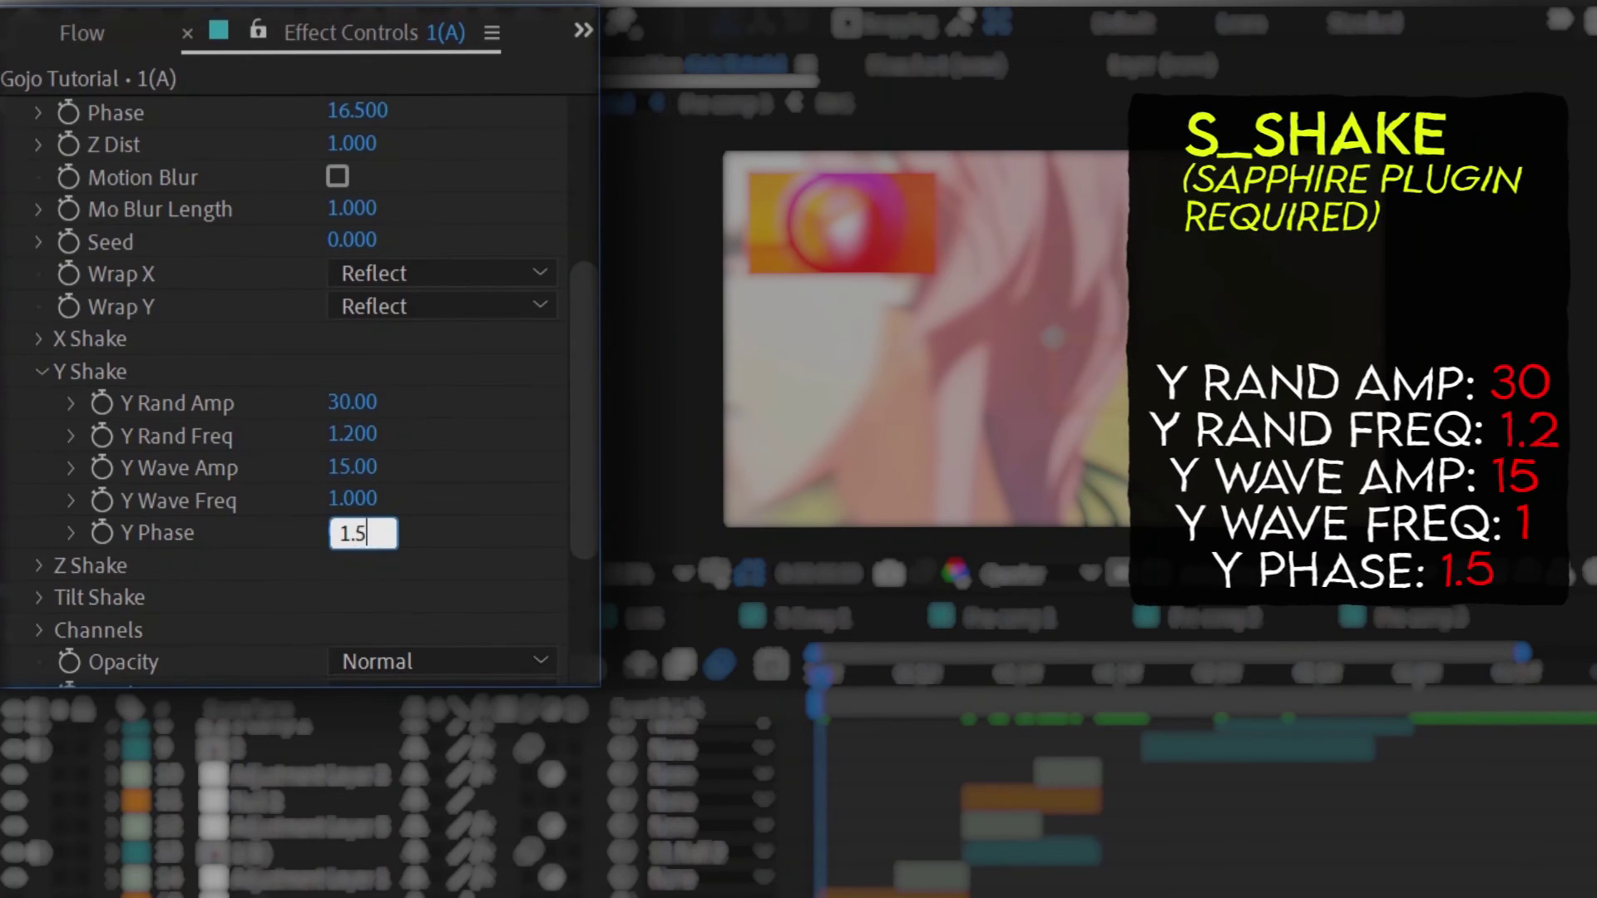
pyautogui.press('Return')
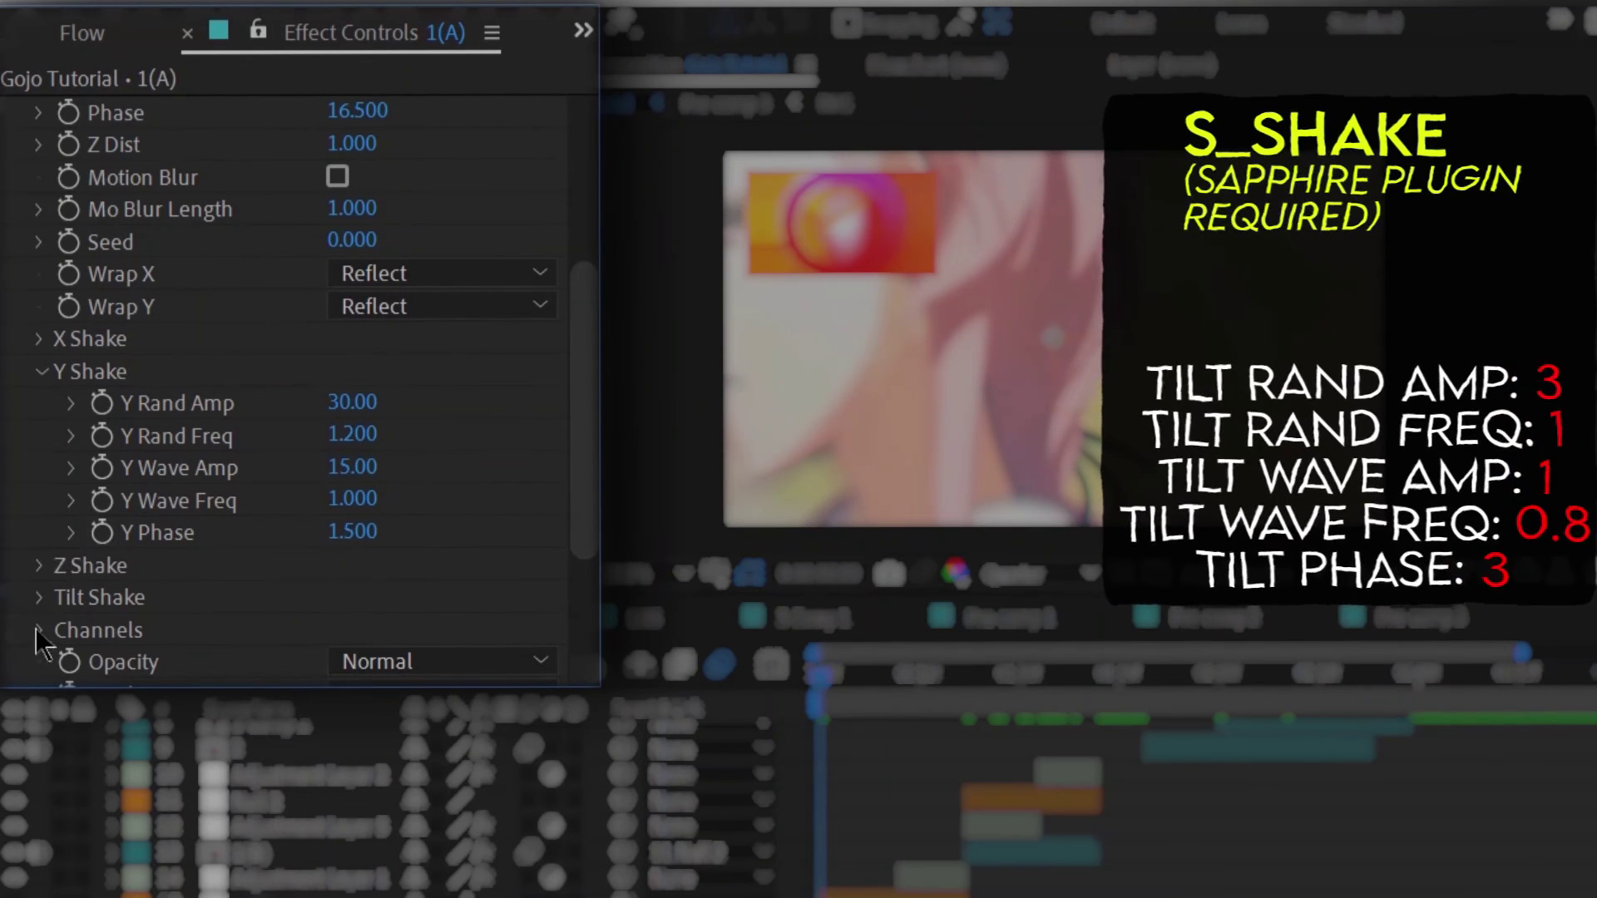
# - Set the Tilt Shake values to Rand Amp 3, Wave Amp 1, Wave Freq 0.8 and Phase 3
pyautogui.scroll(-3, 50, 599)
pyautogui.click(41, 437)
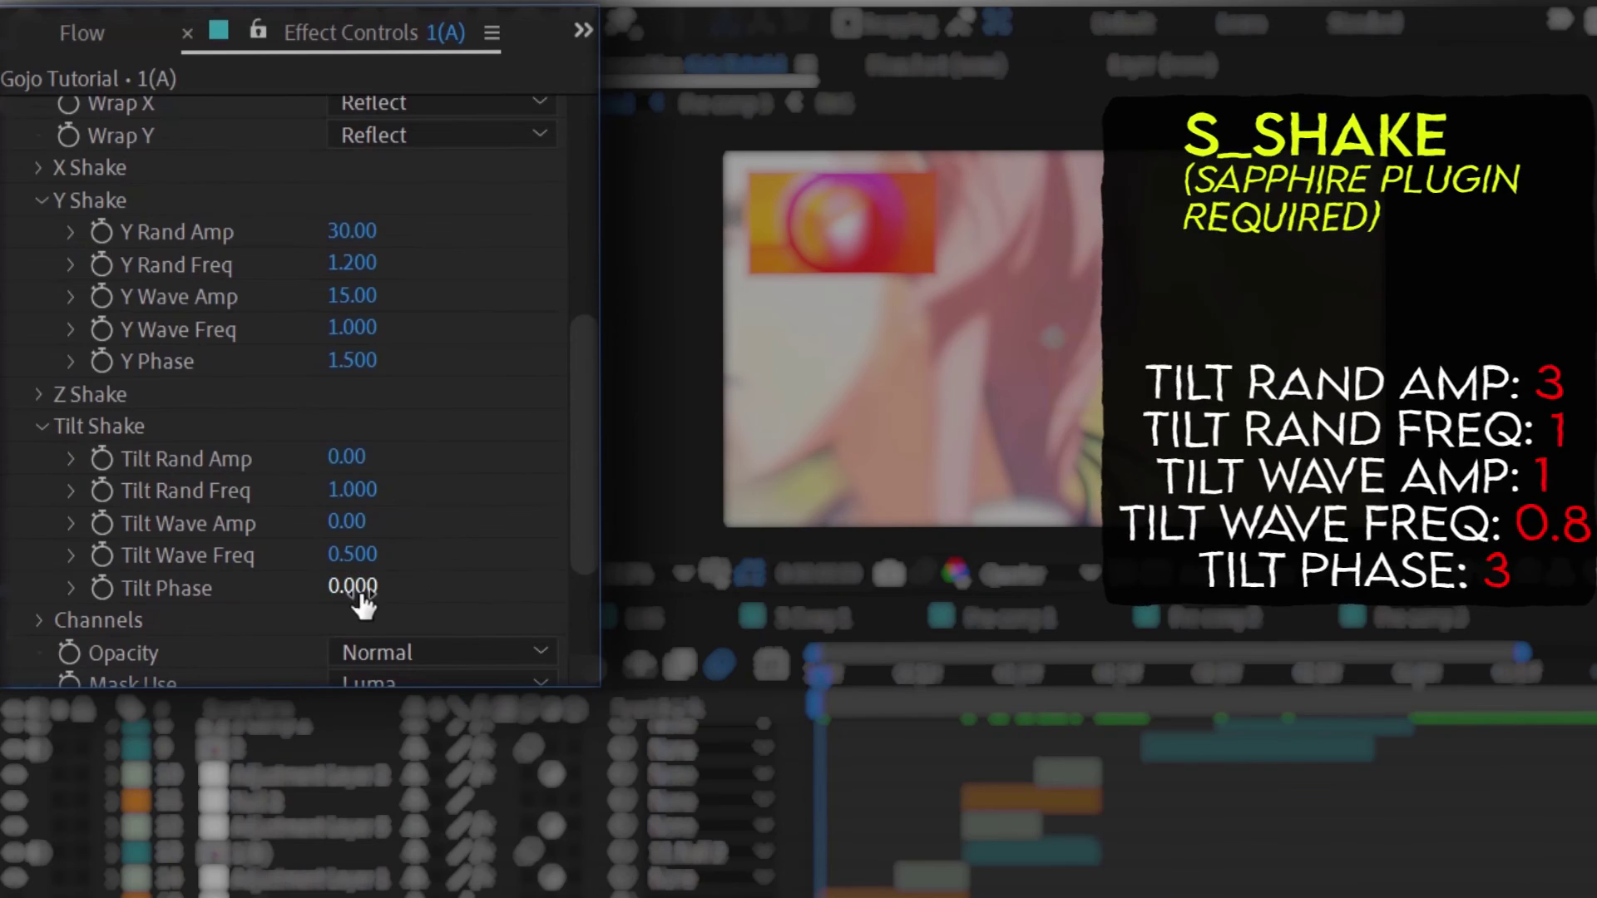
pyautogui.write('3')
pyautogui.press('Return')
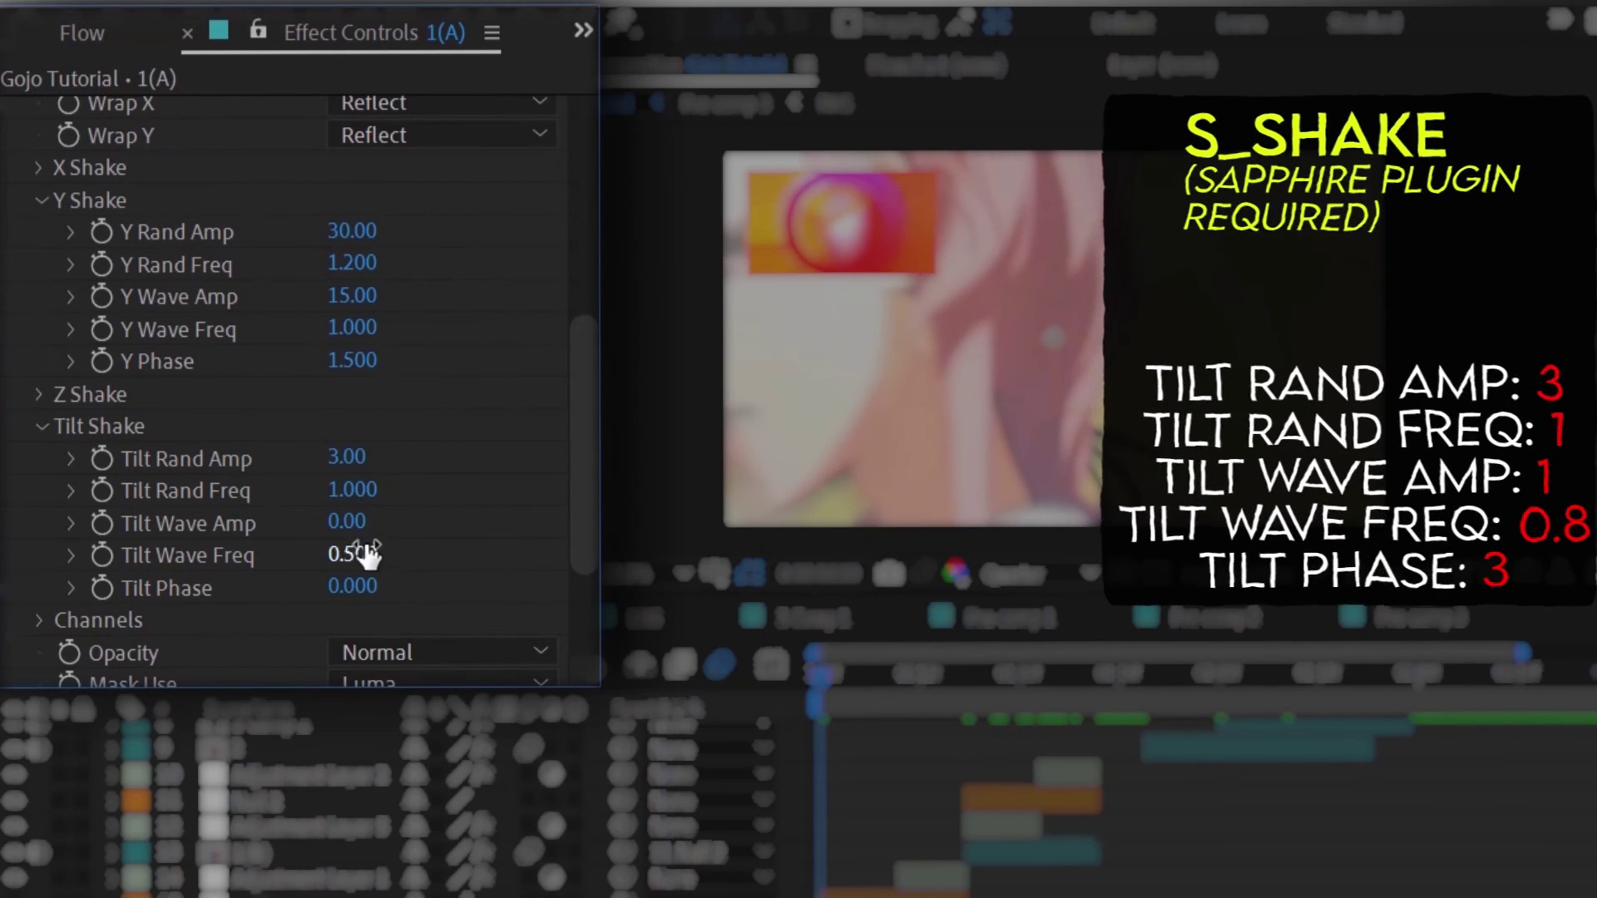
pyautogui.write('1')
pyautogui.click(341, 555)
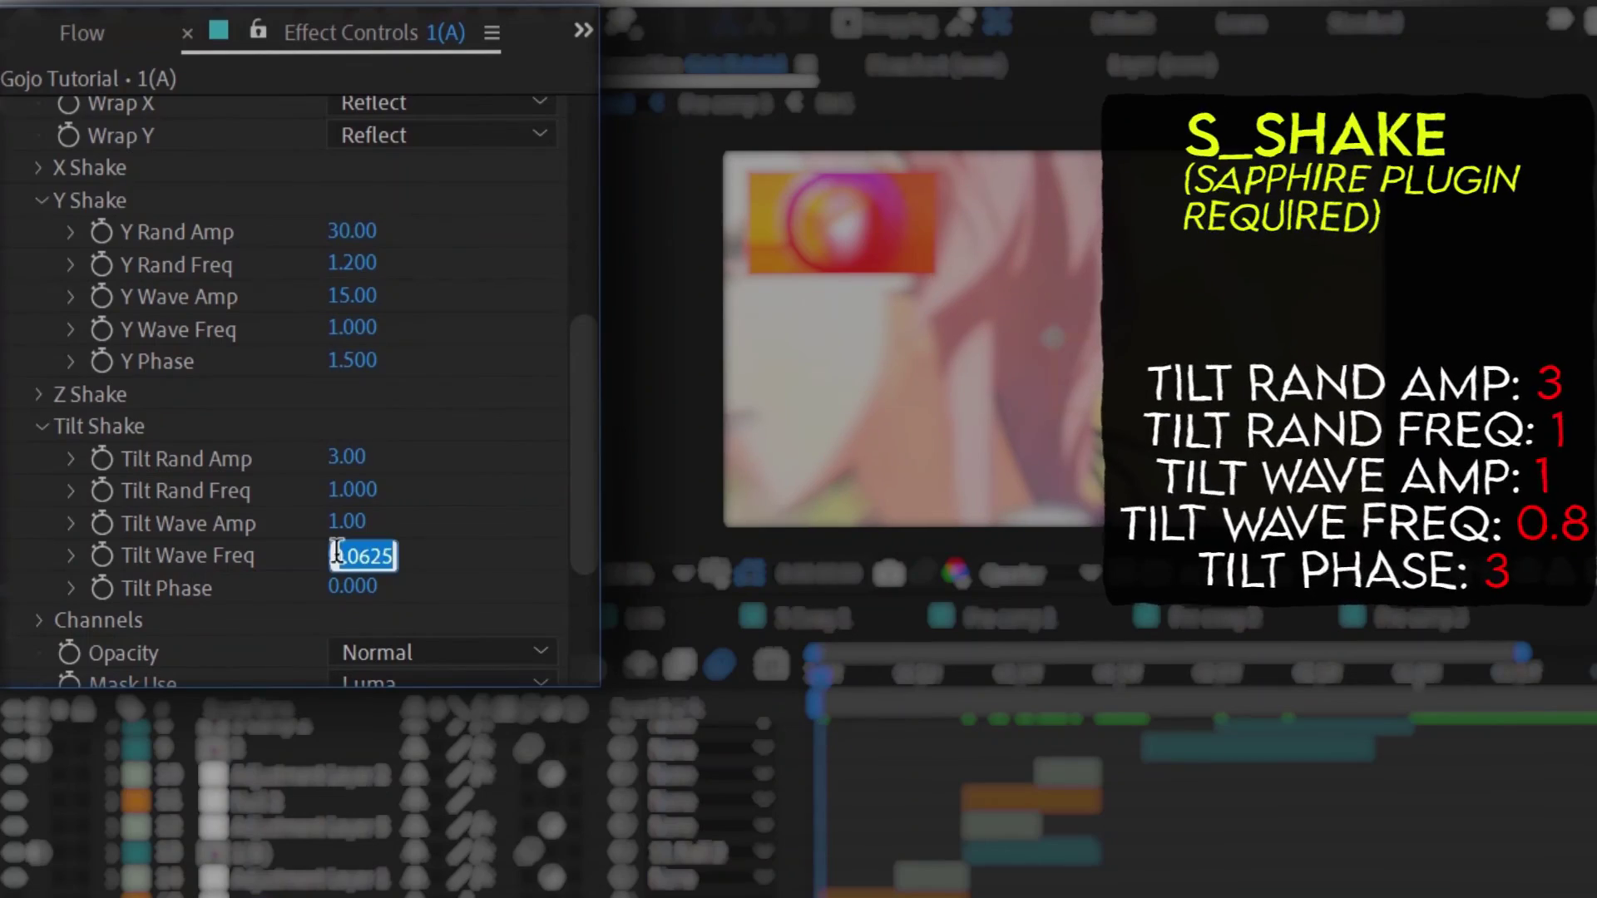
pyautogui.click(355, 578)
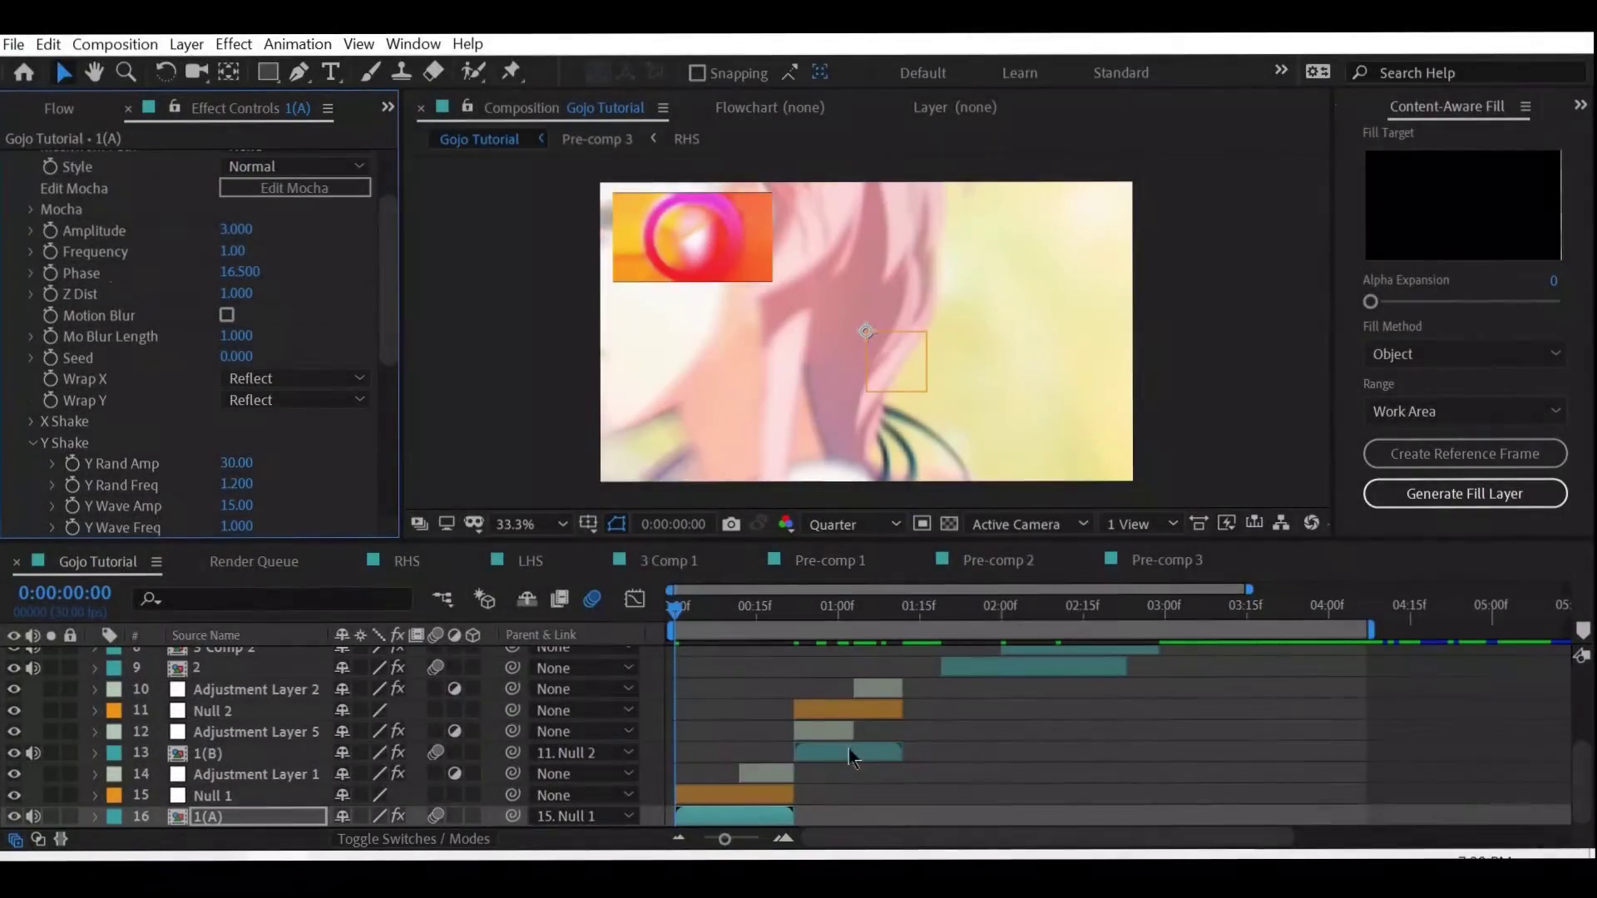
pyautogui.scroll(3, 90, 347)
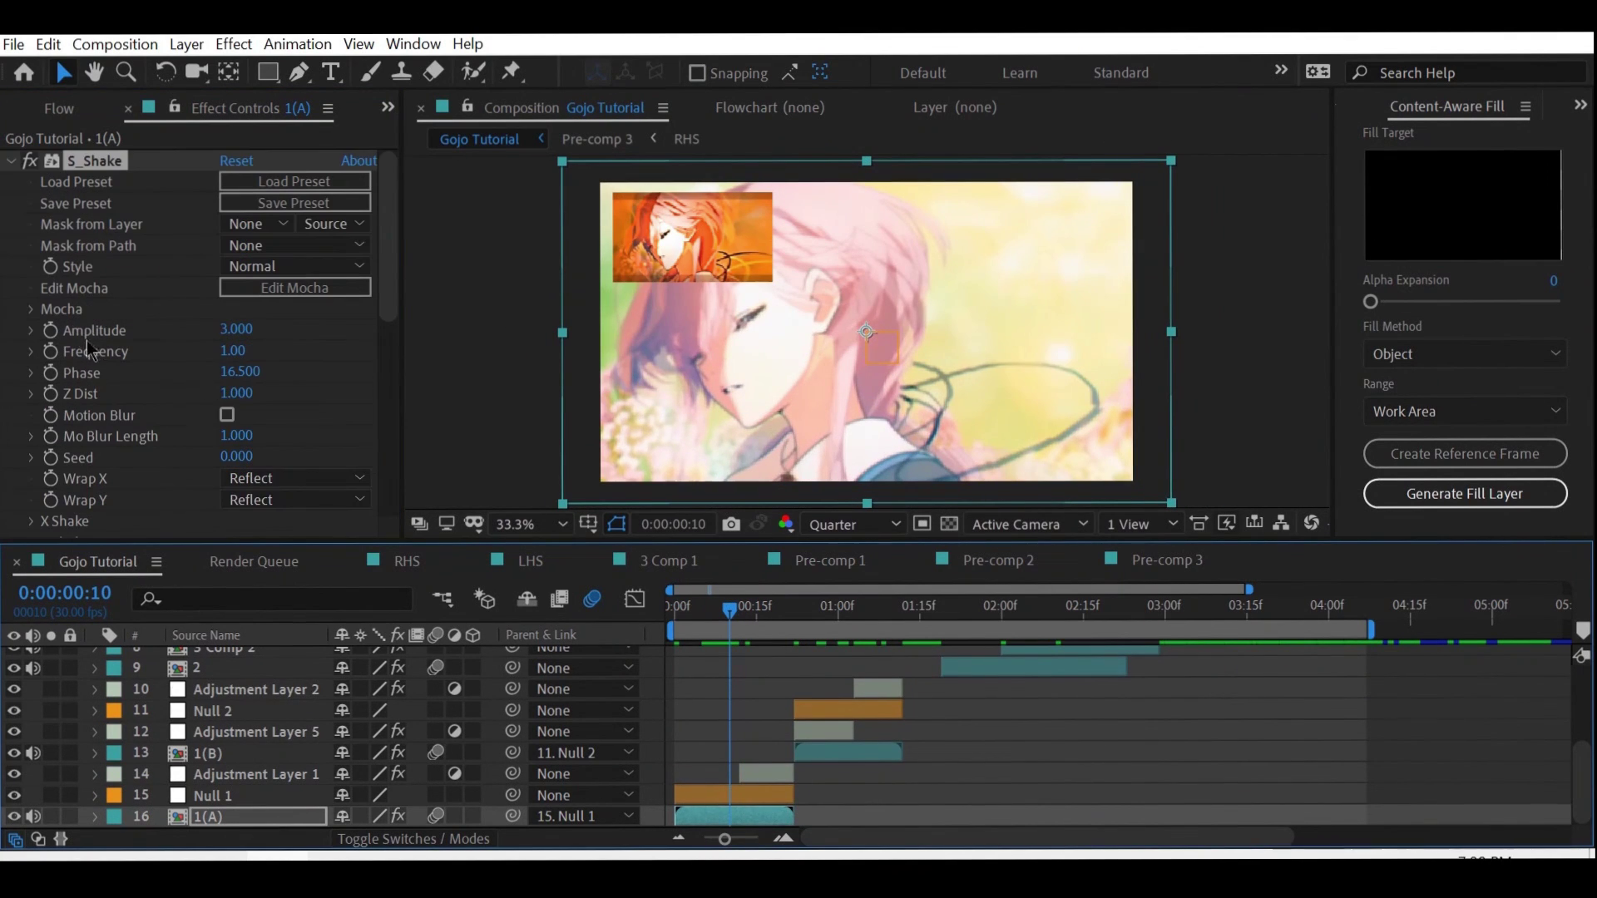